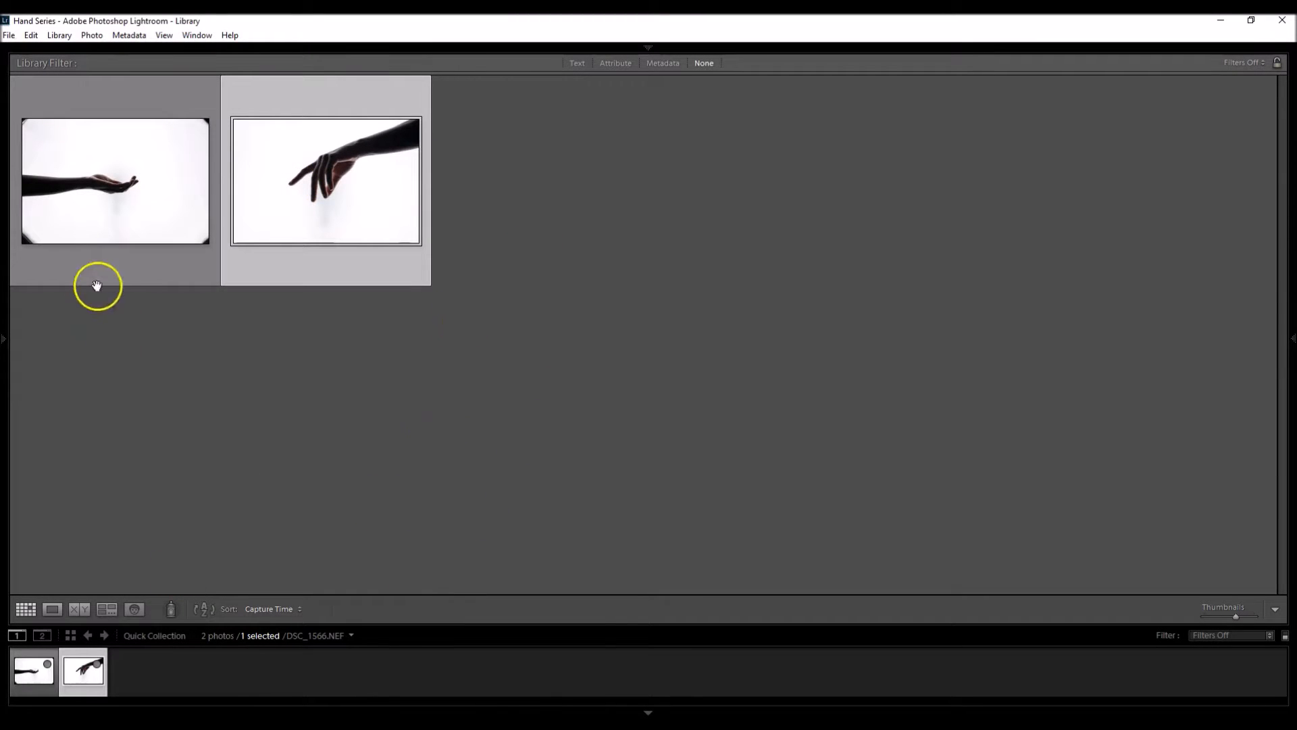
- View the two hand photos DSC_1550.NEF and DSC_1566.NEF one after the other at full size
{"action": "double_click", "coordinate": [115, 214]}
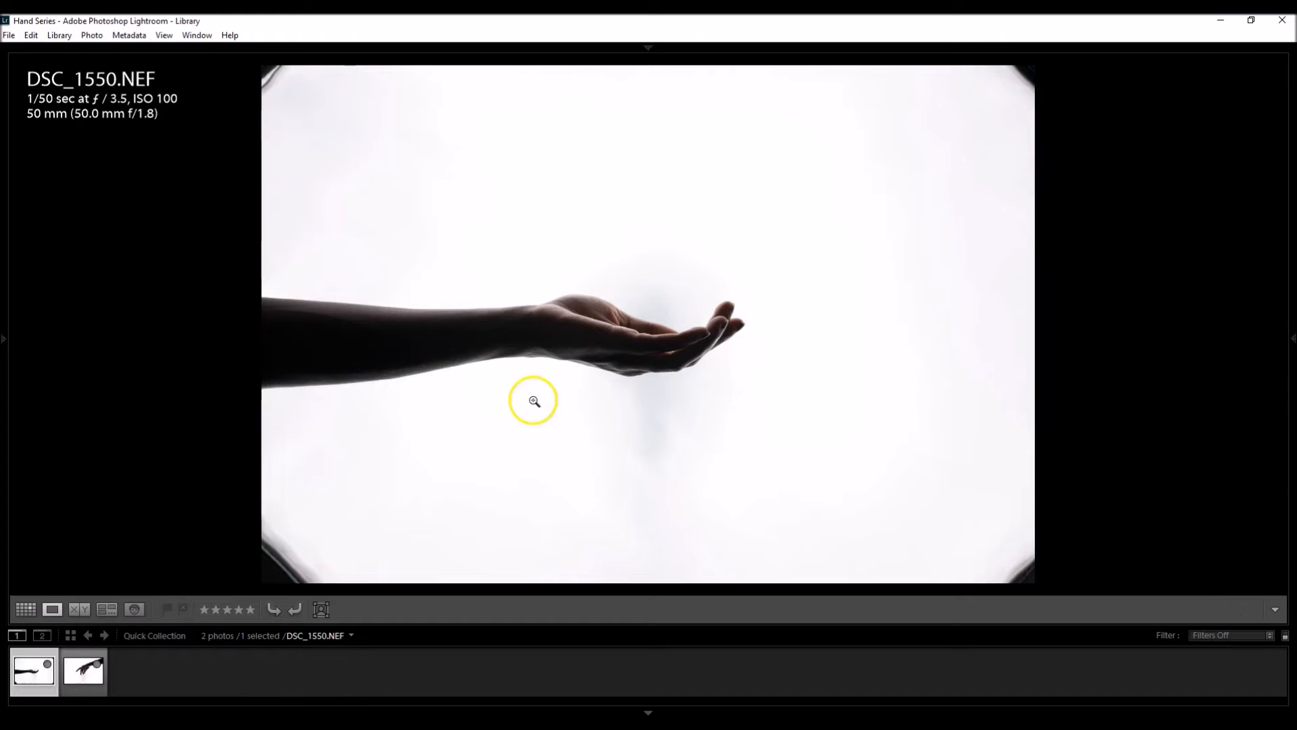
{"action": "key", "text": "Right"}
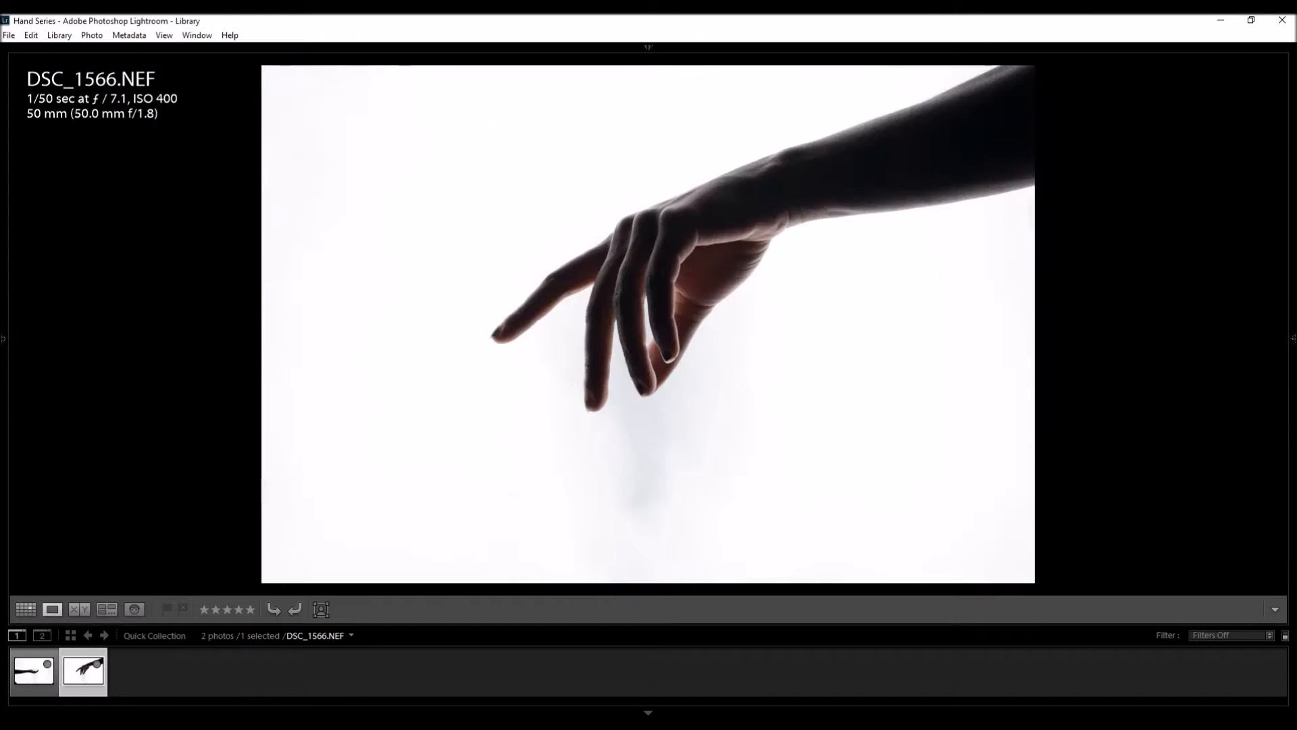
{"action": "key", "text": "Left"}
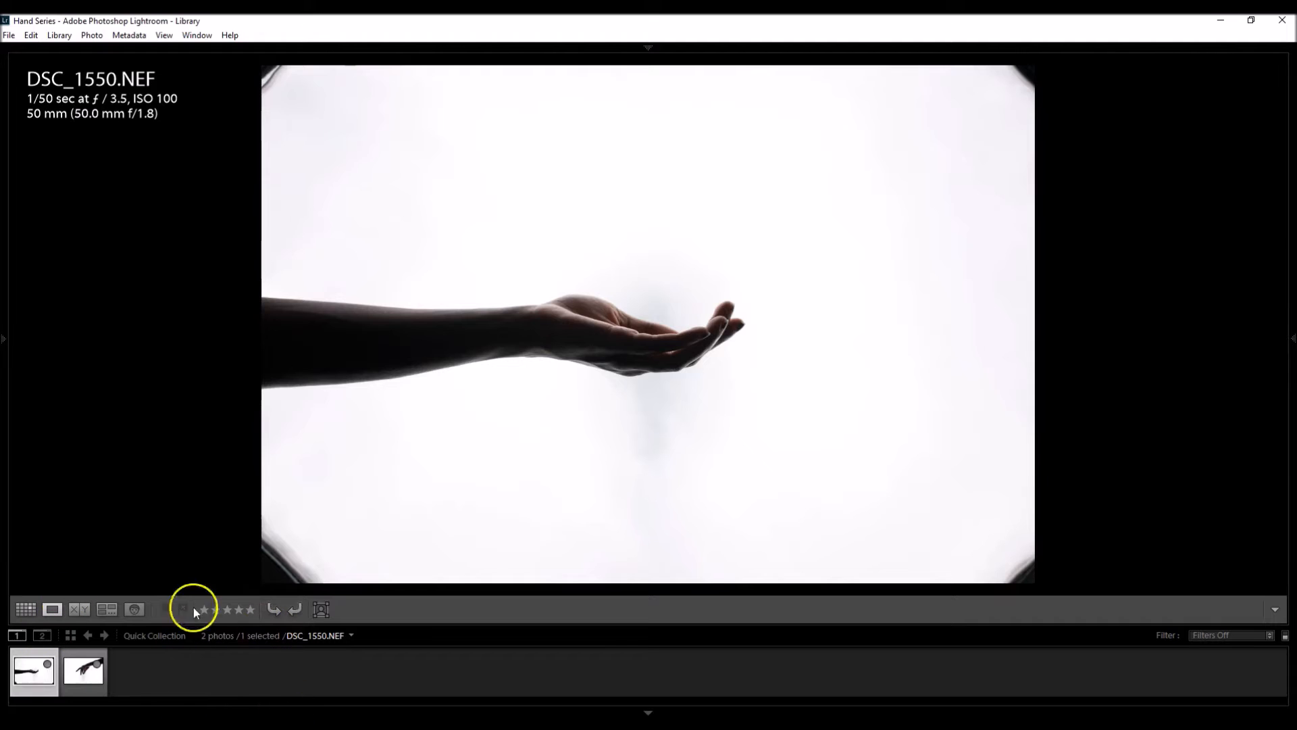
- Select both hand photos, open them in Photoshop as separate documents, and collapse the History panel
{"action": "left_click", "coordinate": [95, 677], "text": "ctrl"}
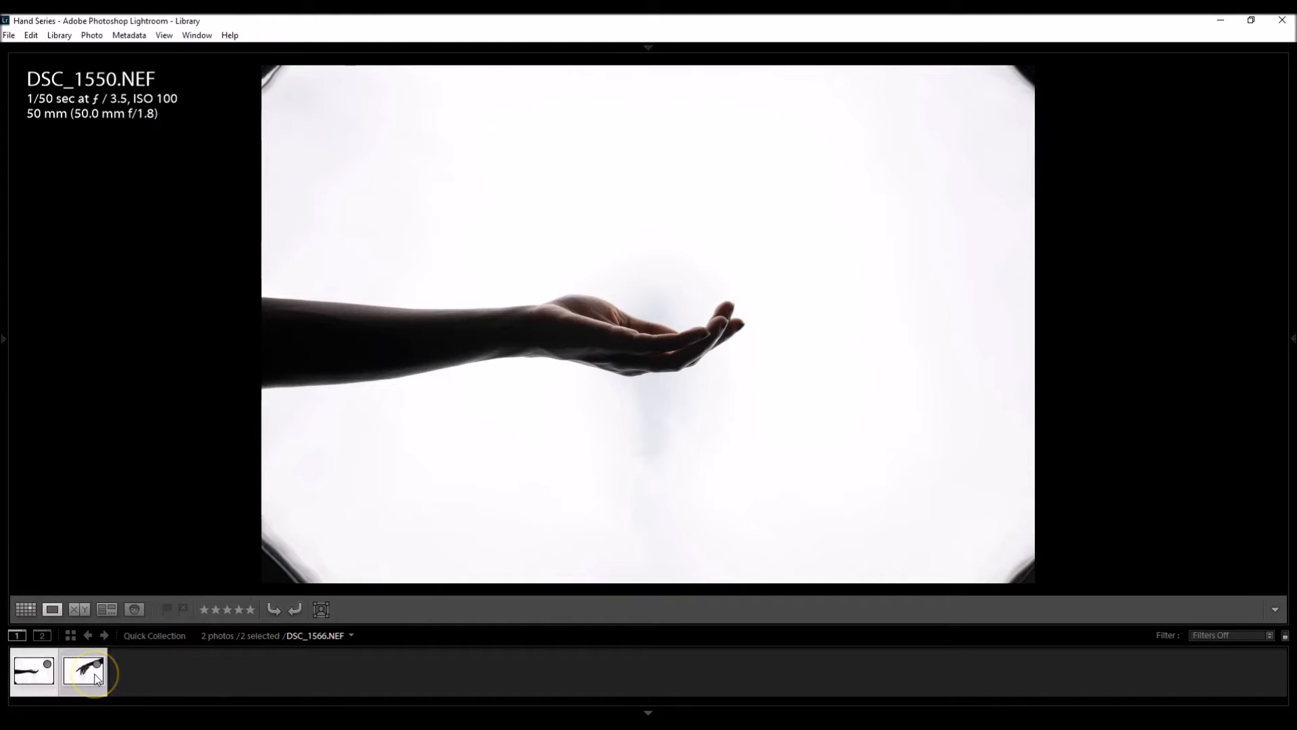
{"action": "right_click", "coordinate": [95, 677]}
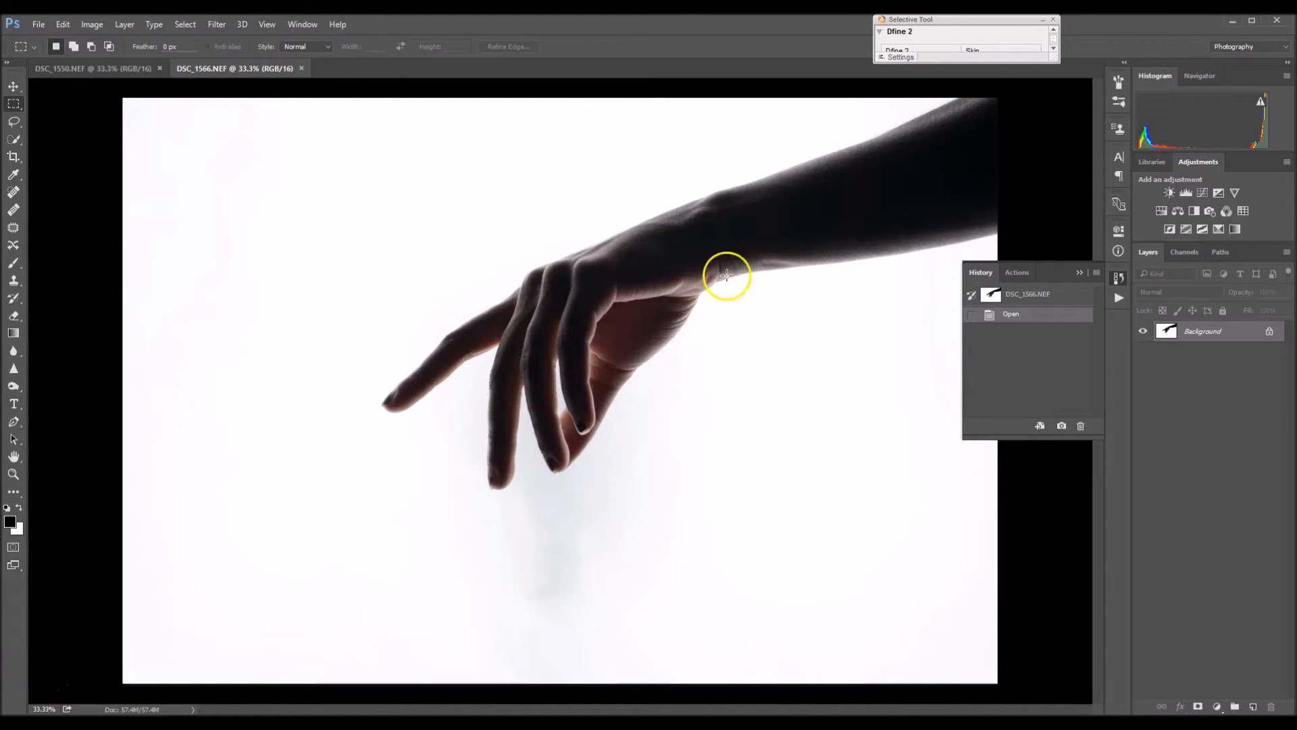
{"action": "left_click", "coordinate": [124, 70]}
{"action": "left_click", "coordinate": [234, 67]}
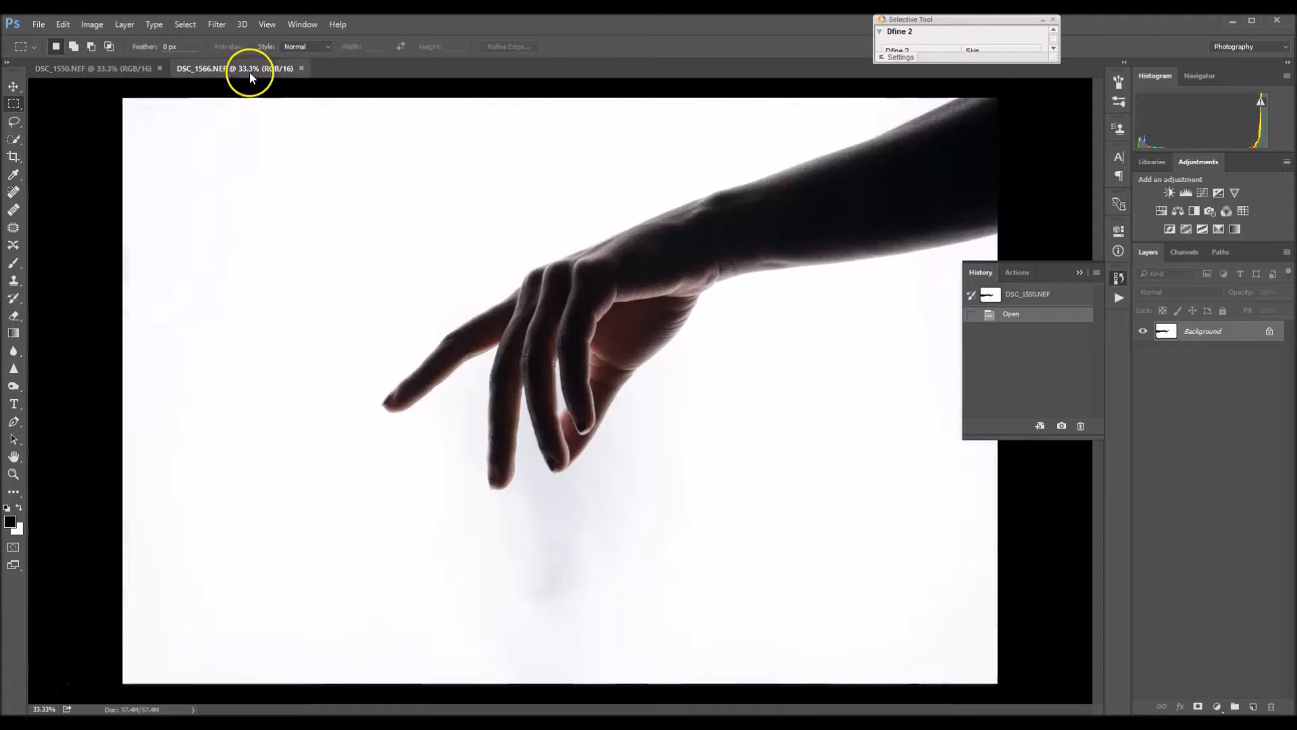
{"action": "left_click", "coordinate": [1080, 273]}
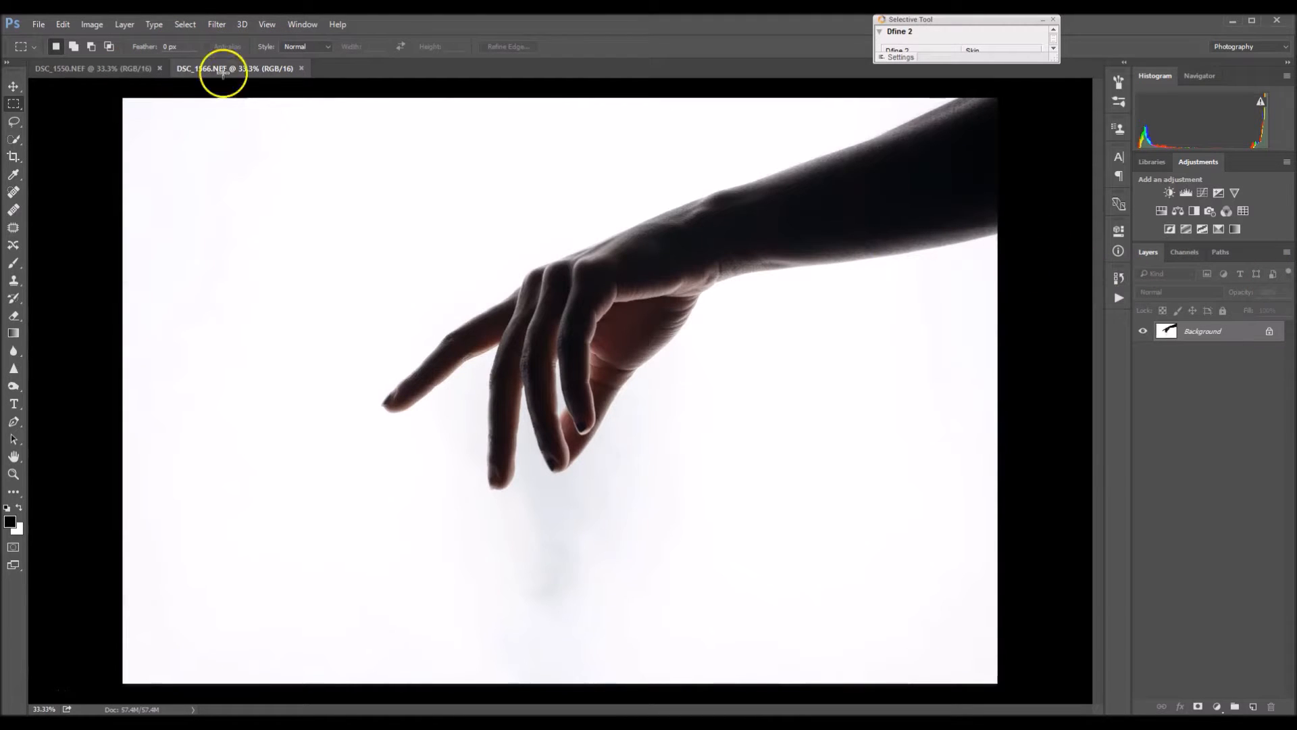
- Float the DSC_1566.NEF document, copy its image into DSC_1550.NEF with the Move tool, and dock the window again
{"action": "left_click_drag", "start_coordinate": [237, 68], "coordinate": [546, 107]}
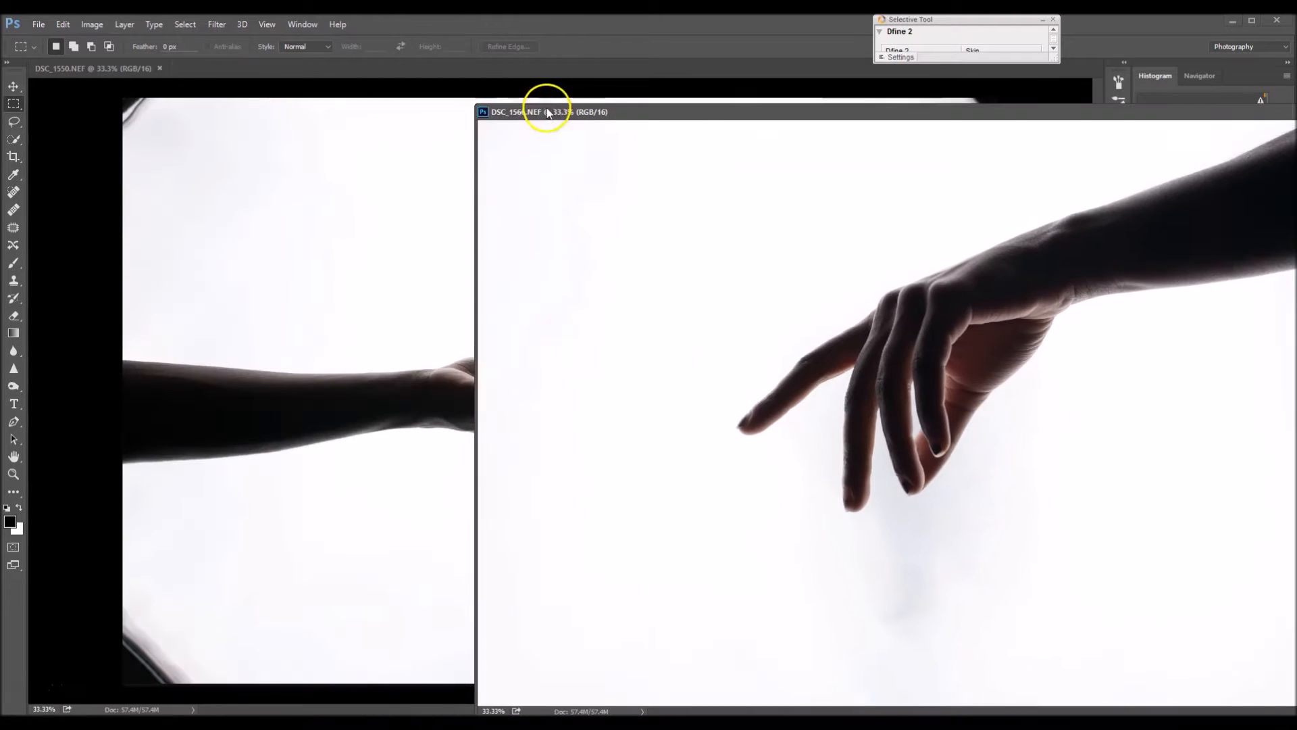
{"action": "left_click", "coordinate": [13, 87]}
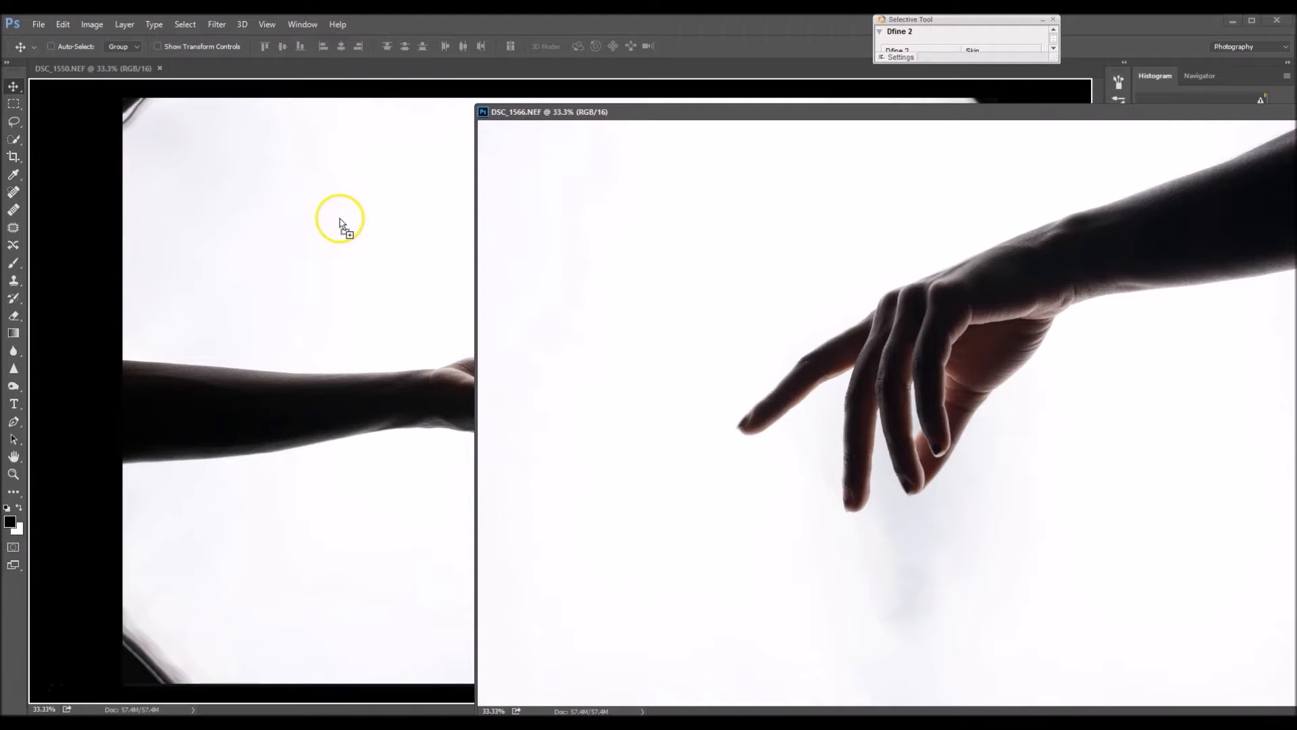
{"action": "left_click_drag", "start_coordinate": [366, 217], "coordinate": [365, 217]}
{"action": "left_click_drag", "start_coordinate": [650, 112], "coordinate": [152, 74]}
{"action": "left_click", "coordinate": [151, 69]}
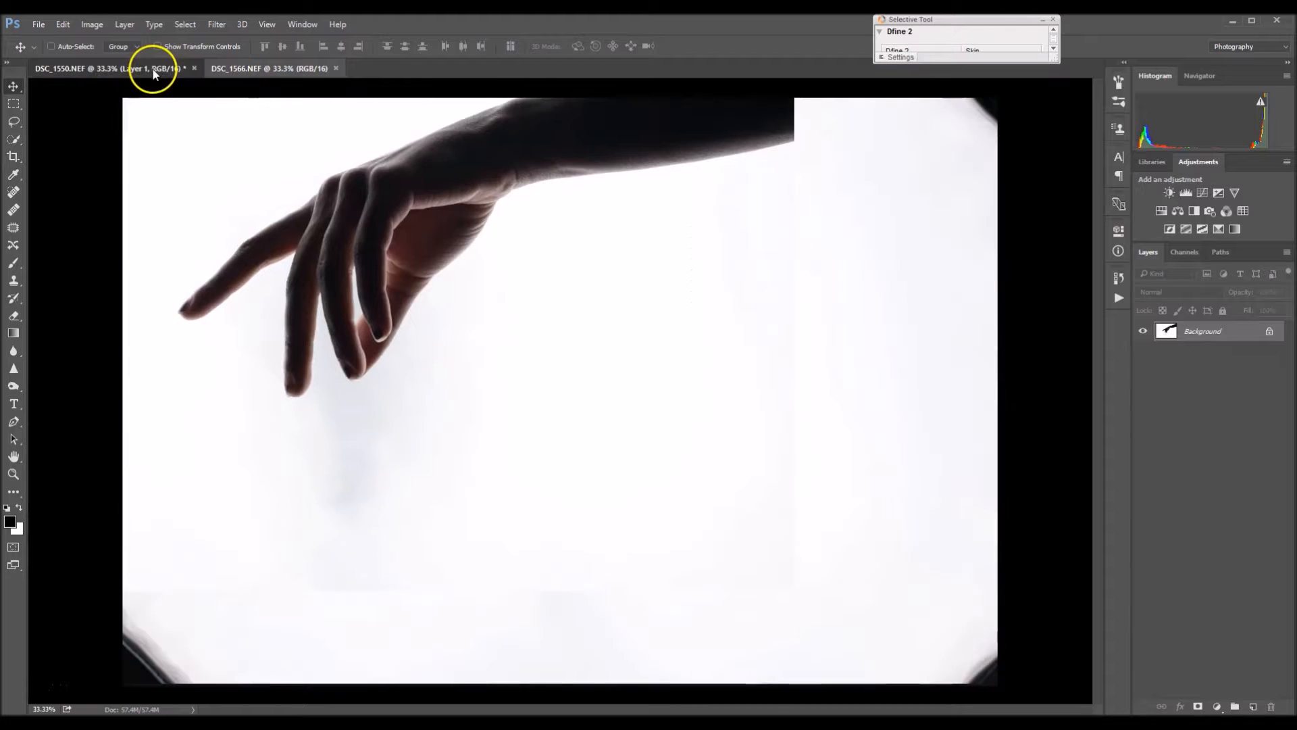
- Move the copied hand layer toward the right edge of the canvas and scale it to about 78% with Free Transform
{"action": "left_click_drag", "start_coordinate": [370, 249], "coordinate": [761, 352]}
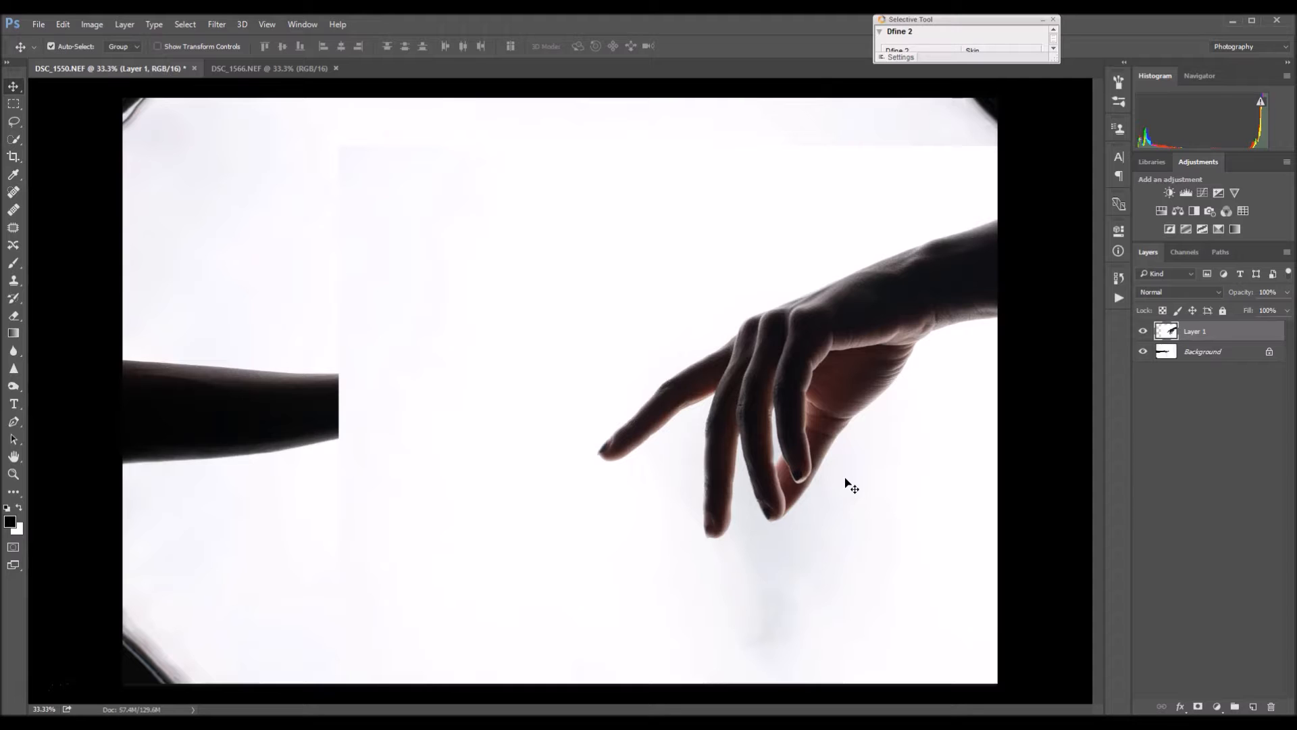
{"action": "key", "text": "ctrl+t"}
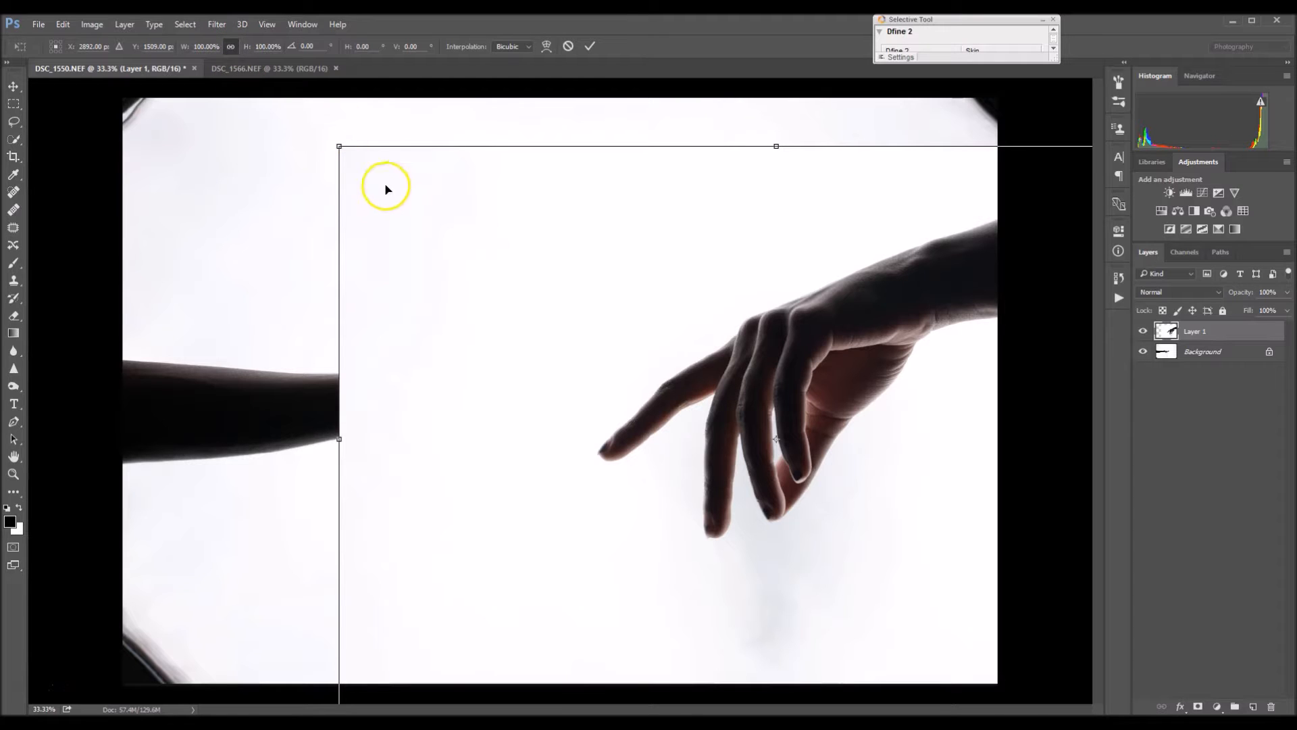
{"action": "left_click_drag", "start_coordinate": [432, 231], "coordinate": [436, 230]}
{"action": "mouse_move", "coordinate": [269, 112]}
{"action": "left_mouse_down"}
{"action": "mouse_move", "coordinate": [517, 261]}
{"action": "mouse_move", "coordinate": [394, 174]}
{"action": "mouse_move", "coordinate": [291, 125]}
{"action": "left_mouse_up"}
{"action": "left_click_drag", "start_coordinate": [392, 188], "coordinate": [466, 238]}
{"action": "left_click_drag", "start_coordinate": [763, 462], "coordinate": [689, 309]}
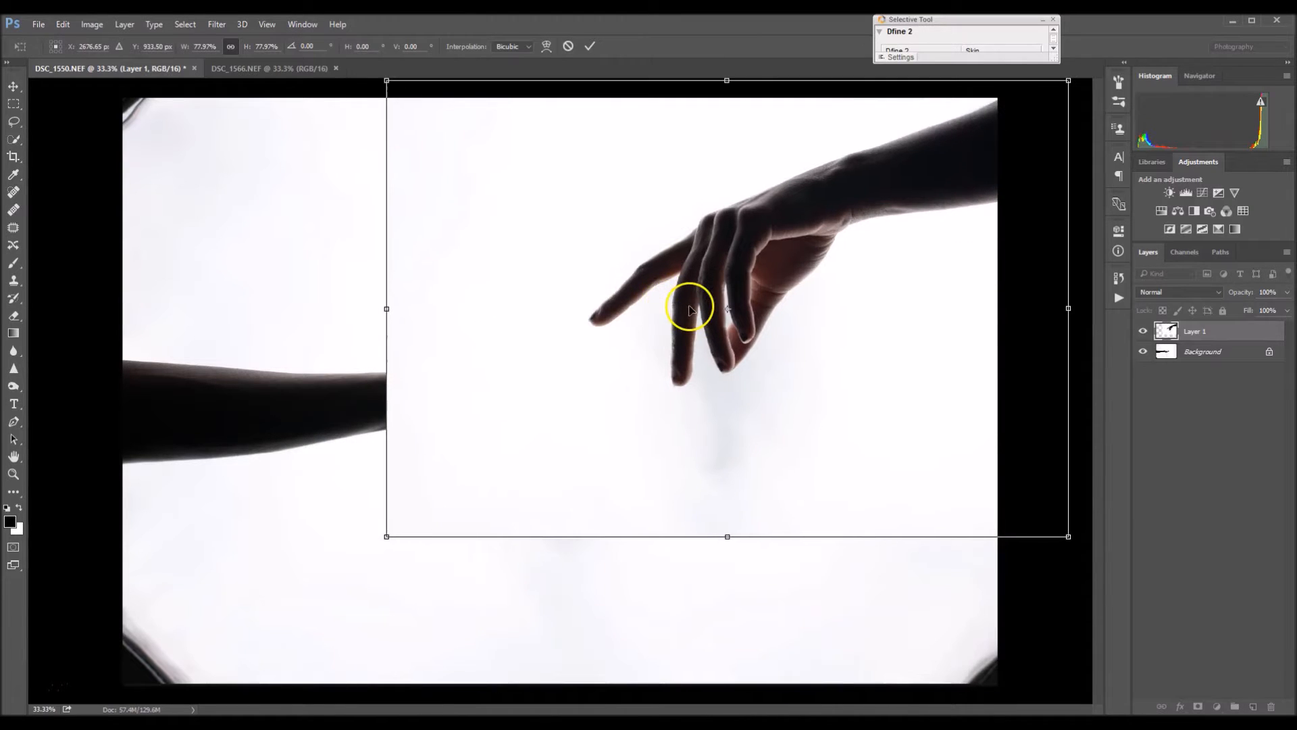
- Lower Layer 1's opacity to 62% and reposition its hand beyond the fingertips of the open palm
{"action": "left_click", "coordinate": [1287, 294]}
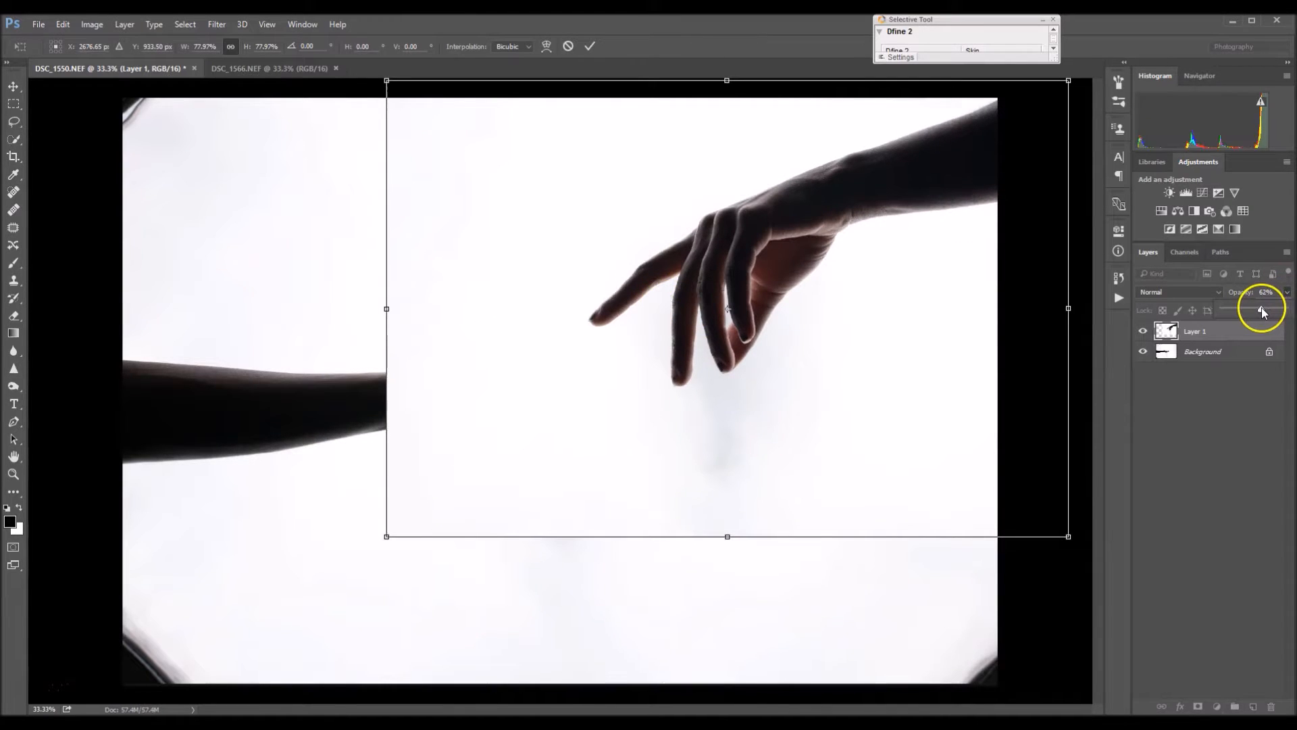
{"action": "left_click_drag", "start_coordinate": [1263, 312], "coordinate": [1263, 312]}
{"action": "left_click_drag", "start_coordinate": [717, 268], "coordinate": [878, 274]}
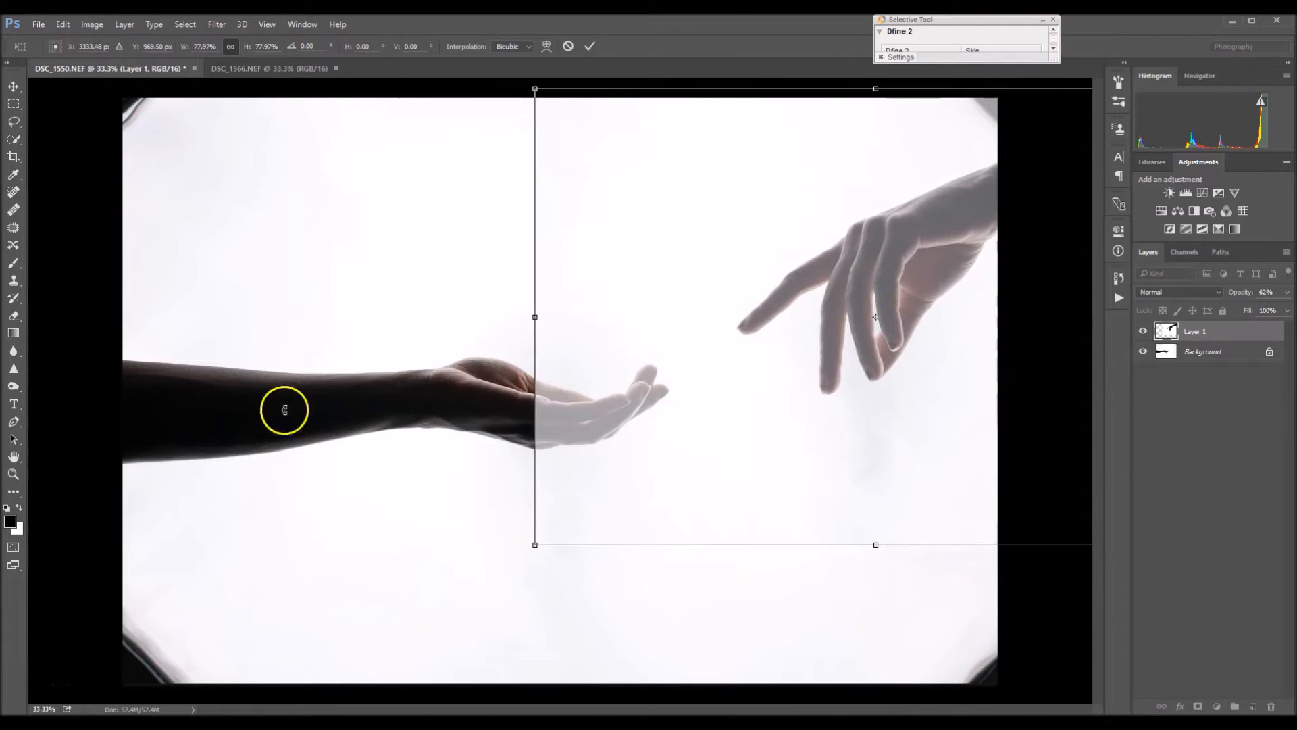
{"action": "left_click_drag", "start_coordinate": [712, 142], "coordinate": [679, 186]}
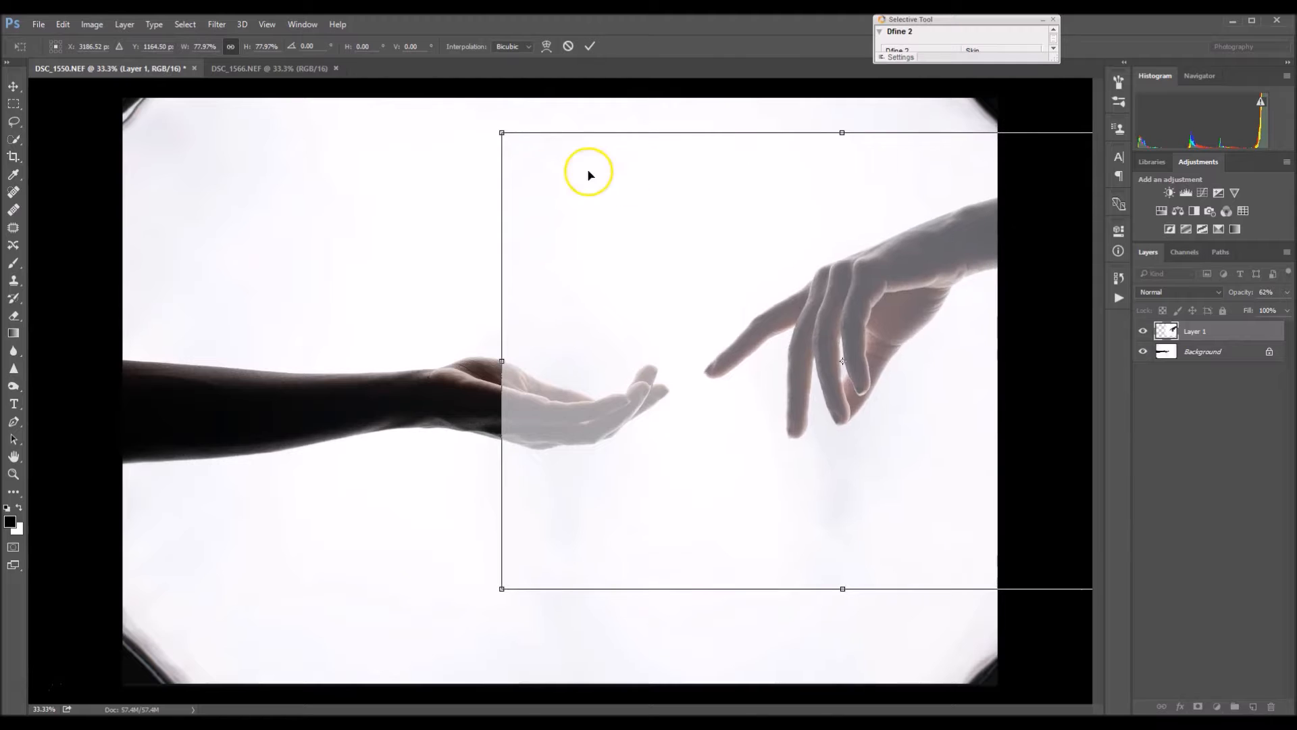
- Scale the reaching hand down to about 66.7% and place it above the open palm
{"action": "left_click_drag", "start_coordinate": [504, 130], "coordinate": [585, 167]}
{"action": "left_click_drag", "start_coordinate": [956, 318], "coordinate": [874, 191]}
{"action": "left_click_drag", "start_coordinate": [489, 454], "coordinate": [512, 438]}
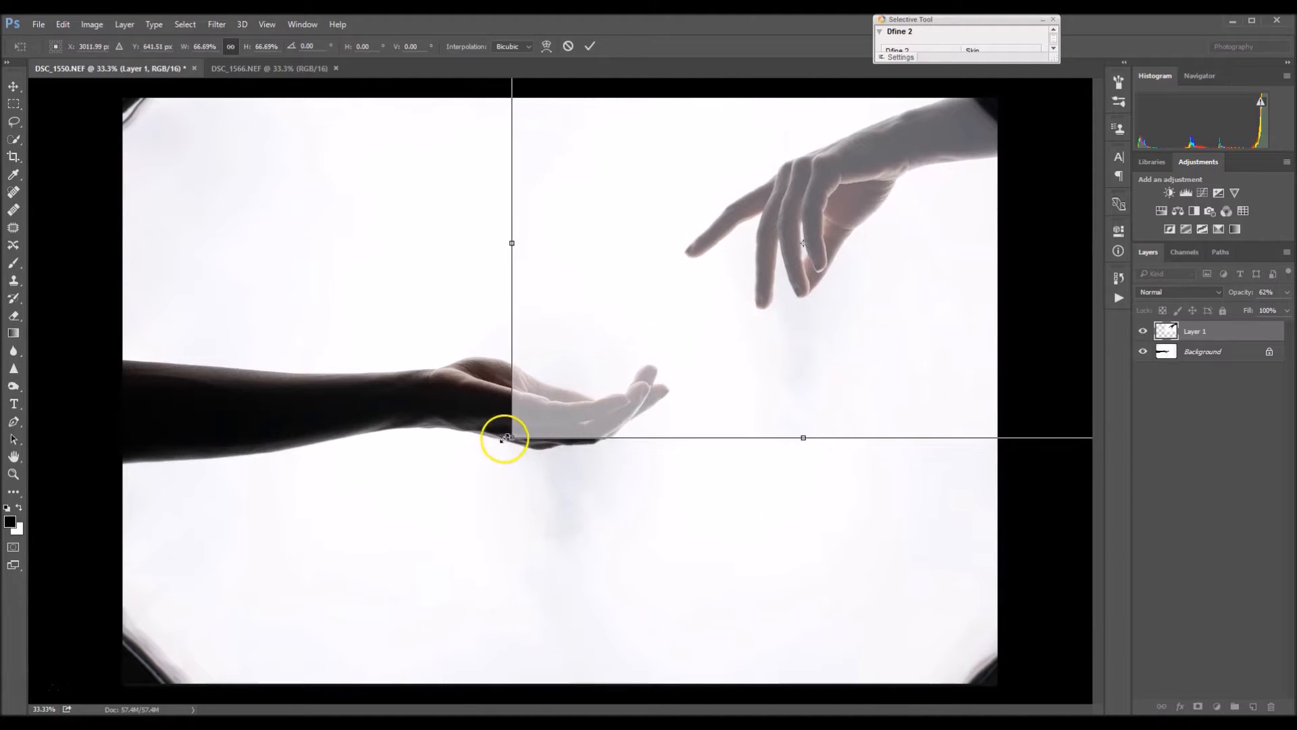
{"action": "left_click_drag", "start_coordinate": [577, 372], "coordinate": [517, 402]}
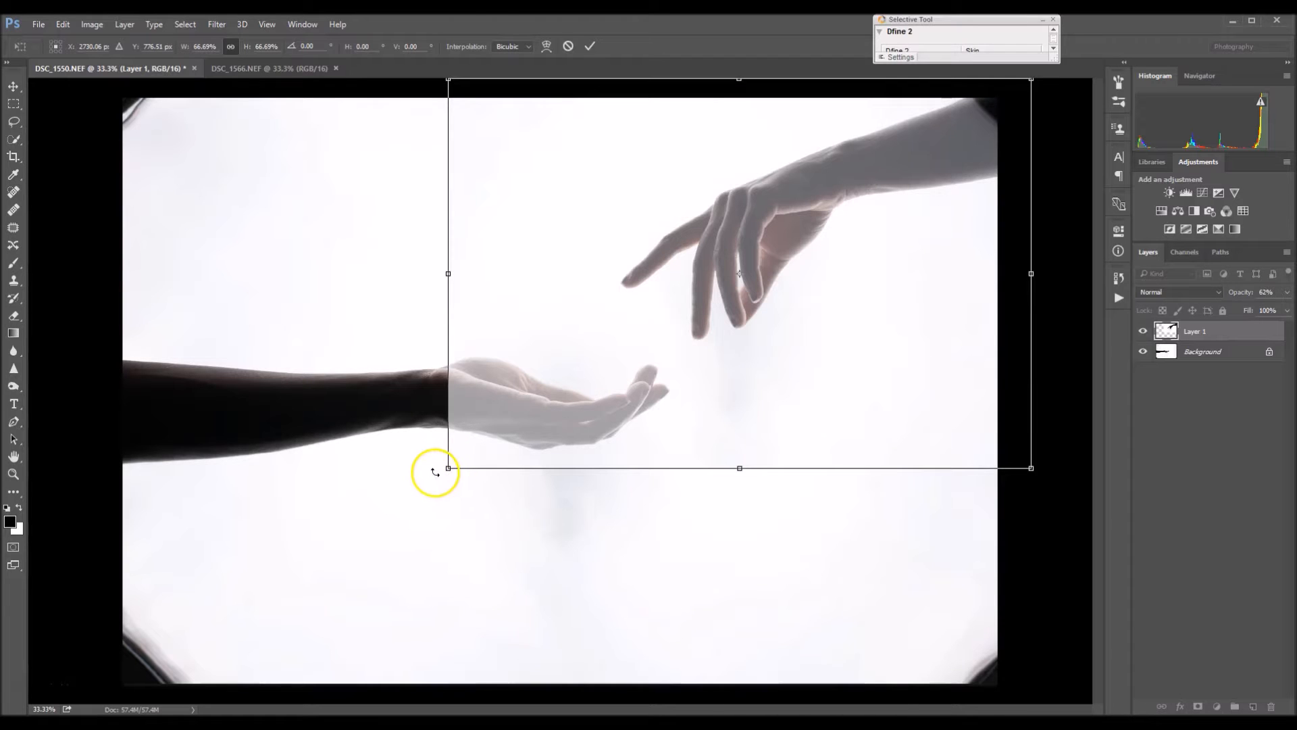
- Rotate the reaching hand about -15.5° and nudge it so its index finger sits just above the open hand's fingertips
{"action": "left_click_drag", "start_coordinate": [438, 475], "coordinate": [510, 534]}
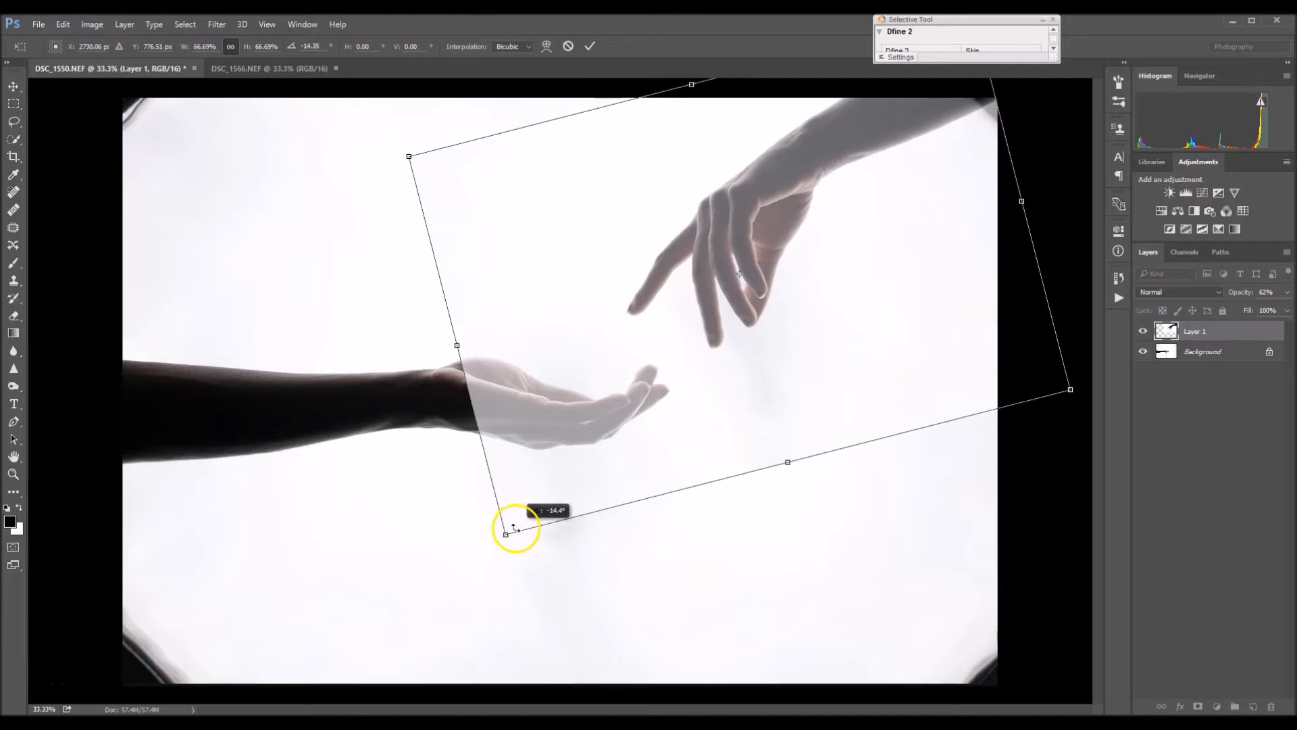
{"action": "left_click_drag", "start_coordinate": [771, 234], "coordinate": [804, 257]}
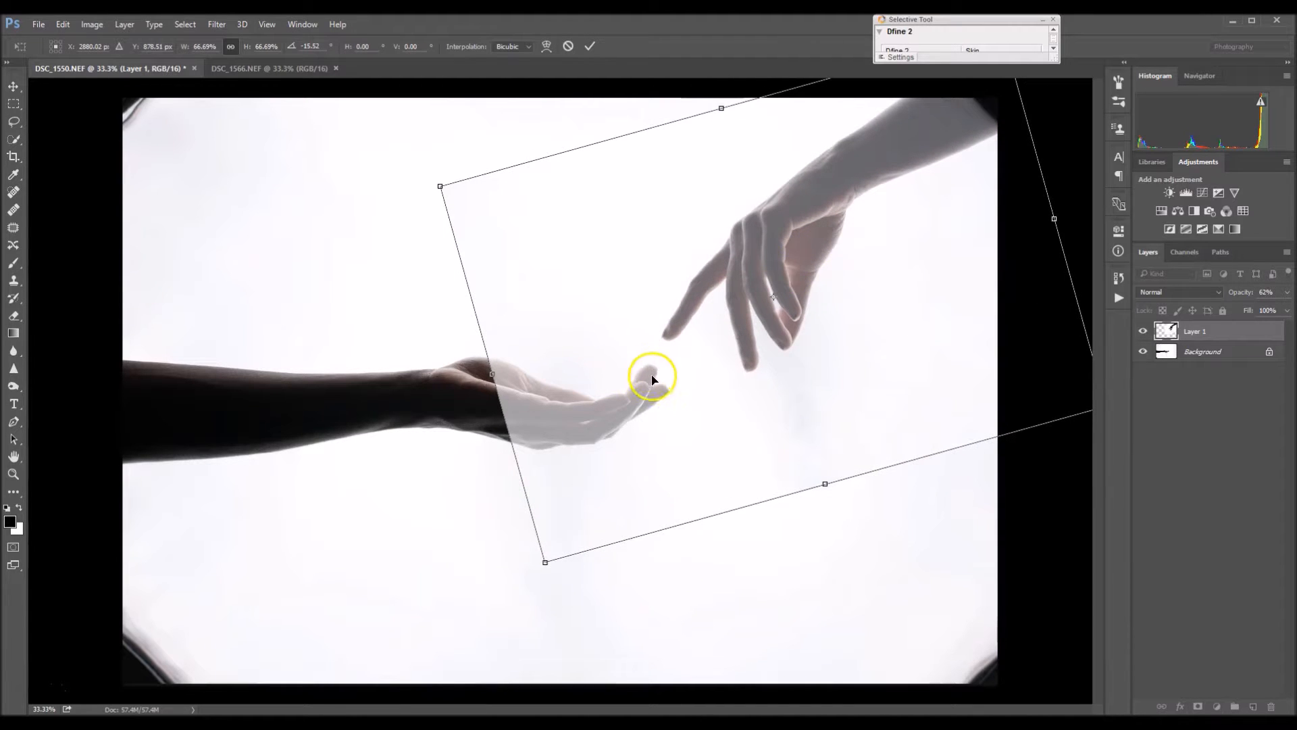
{"action": "left_click_drag", "start_coordinate": [734, 284], "coordinate": [736, 291]}
{"action": "left_click_drag", "start_coordinate": [548, 568], "coordinate": [547, 568]}
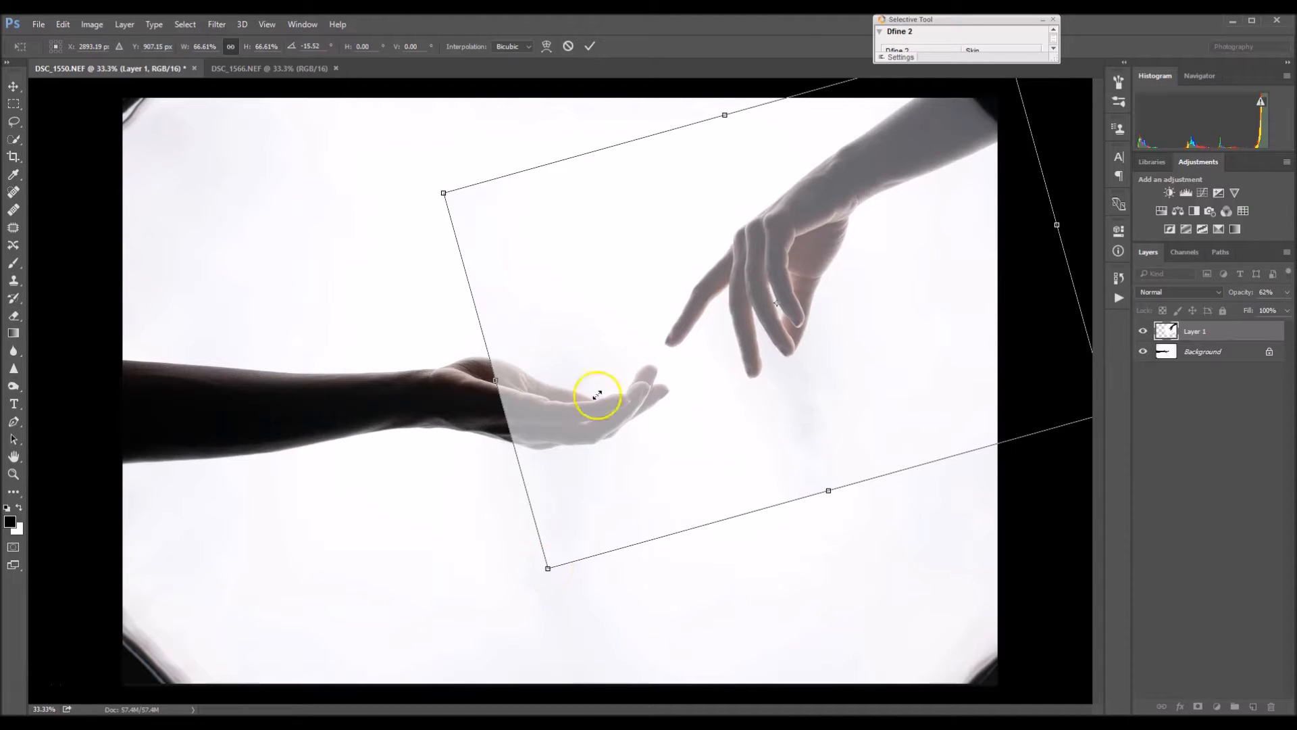
- Set Layer 1's opacity back to 100% and apply the transform
{"action": "left_click", "coordinate": [1285, 294]}
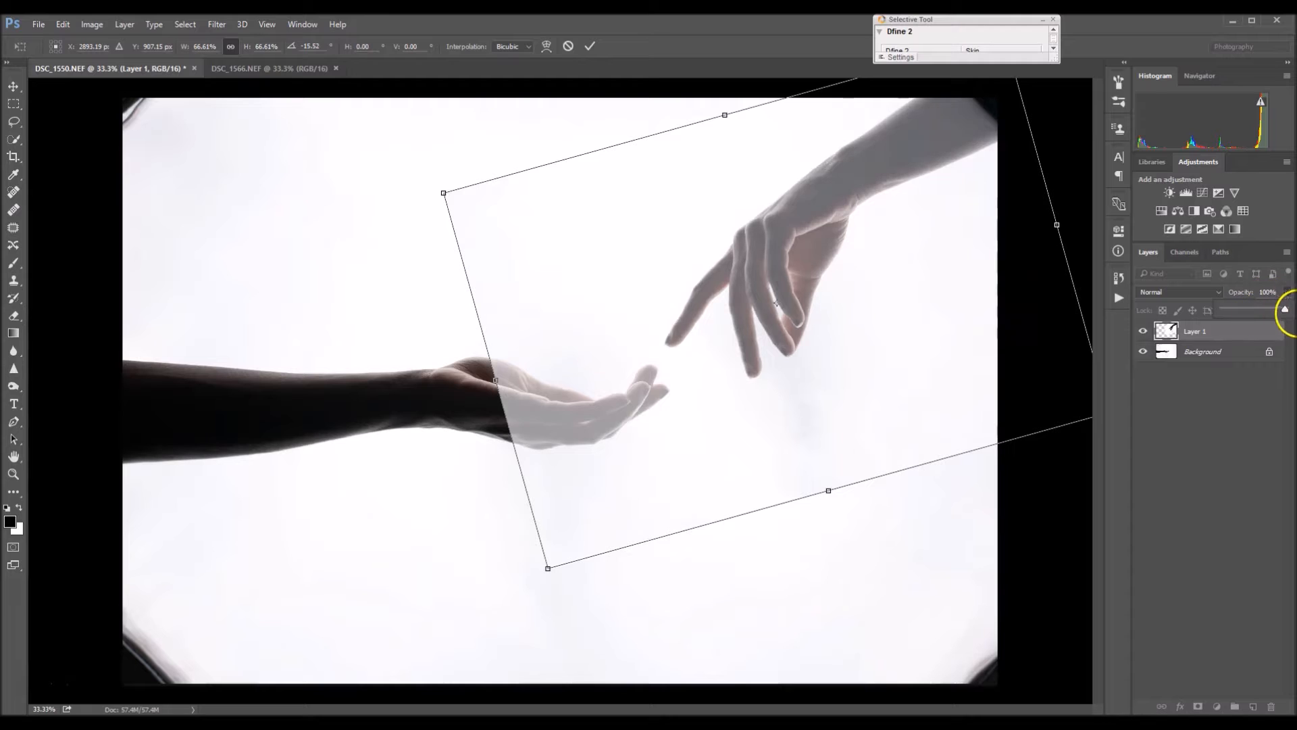
{"action": "left_click", "coordinate": [590, 48]}
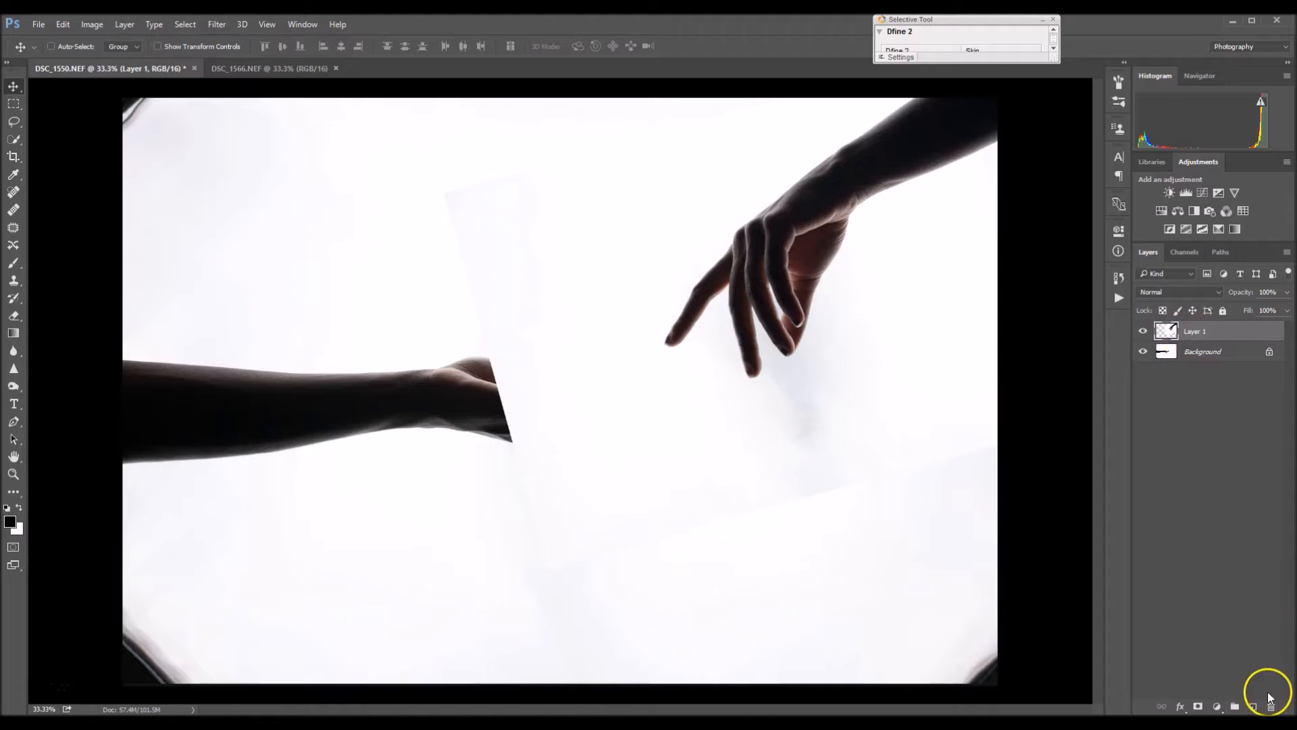
- Add a layer mask to Layer 1 and paint it with a 700 px black brush at 100% opacity to reveal the lower hand's wrist
{"action": "left_click", "coordinate": [1199, 706]}
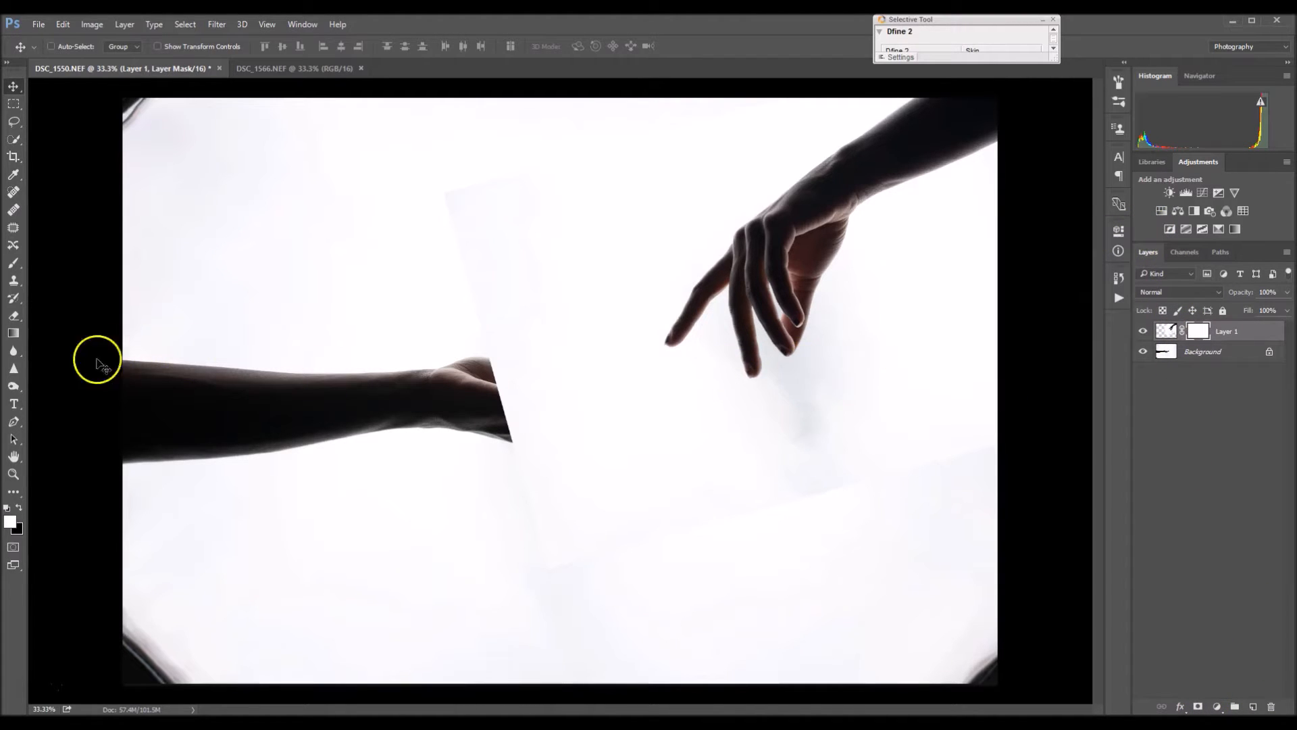
{"action": "key", "text": "b"}
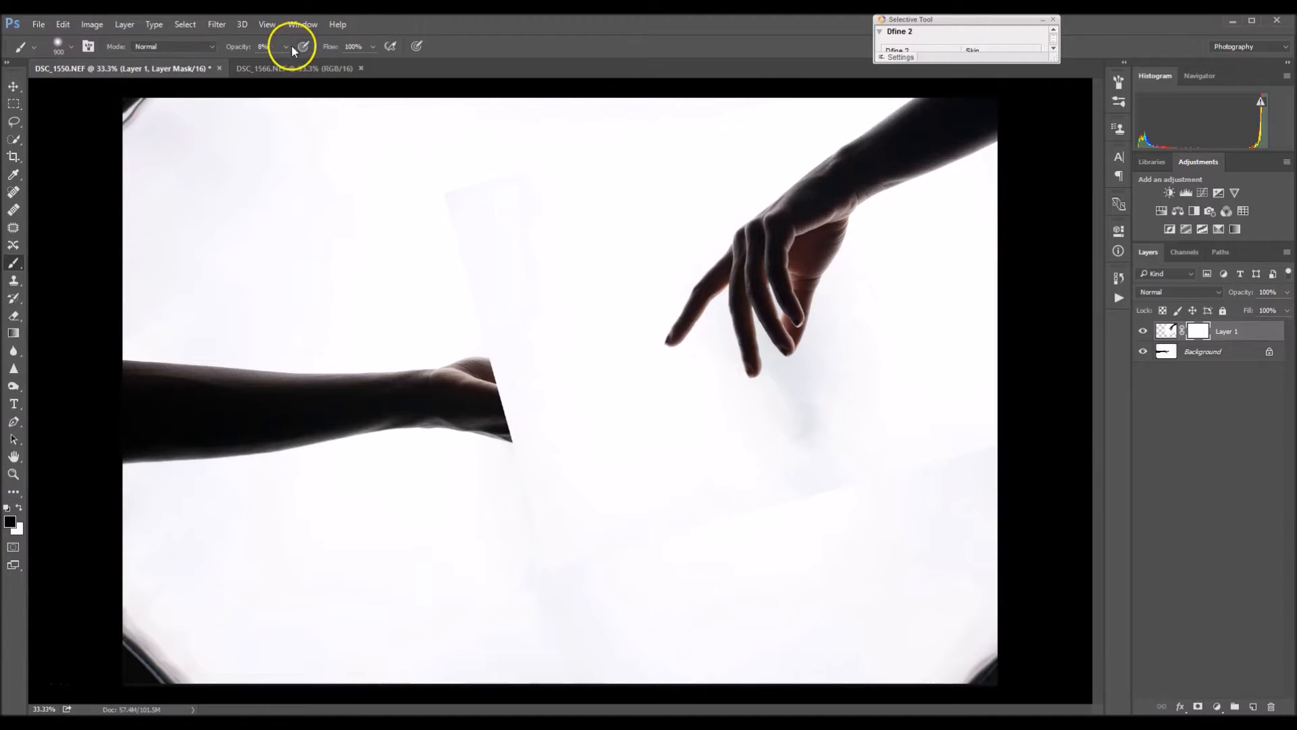
{"action": "left_click_drag", "start_coordinate": [281, 63], "coordinate": [388, 73]}
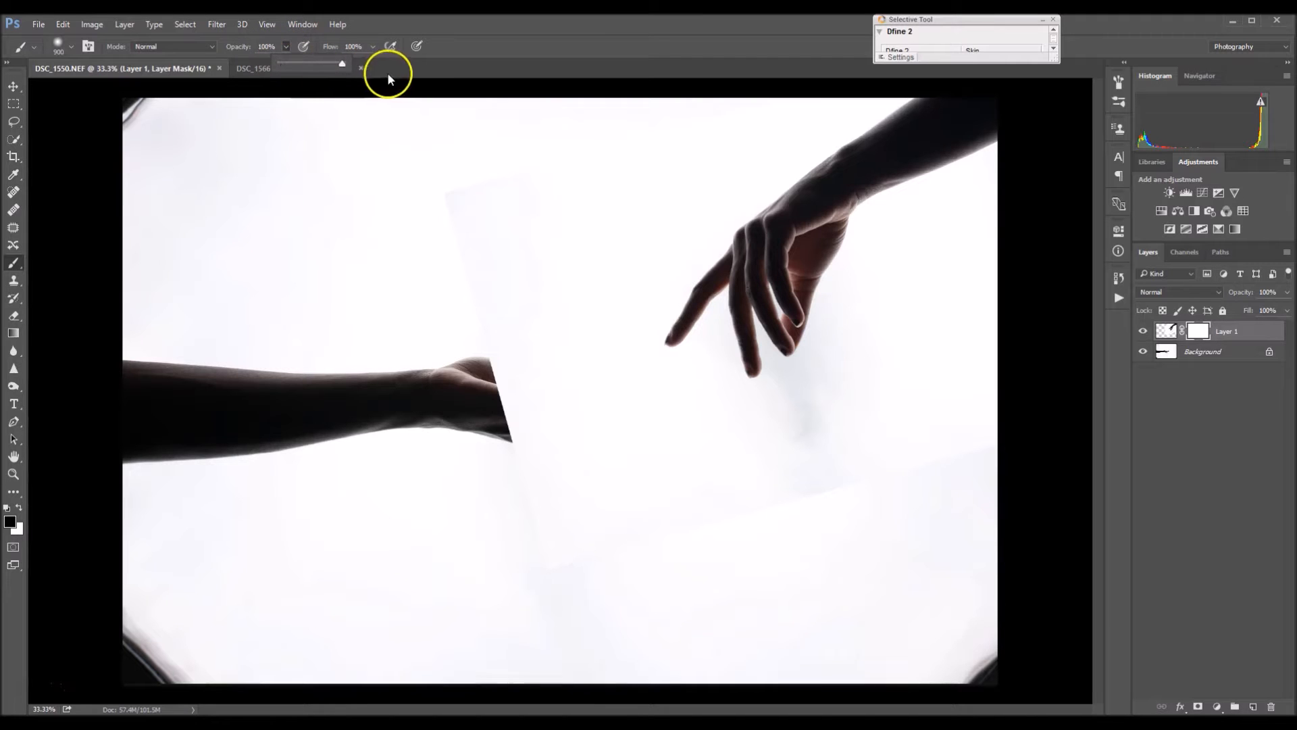
{"action": "key", "text": "bracketleft"}
{"action": "key", "text": "bracketleft"}
{"action": "key", "text": "bracketleft"}
{"action": "key", "text": "bracketleft"}
{"action": "key", "text": "bracketleft"}
{"action": "left_click", "coordinate": [487, 398]}
{"action": "left_click_drag", "start_coordinate": [486, 398], "coordinate": [562, 524]}
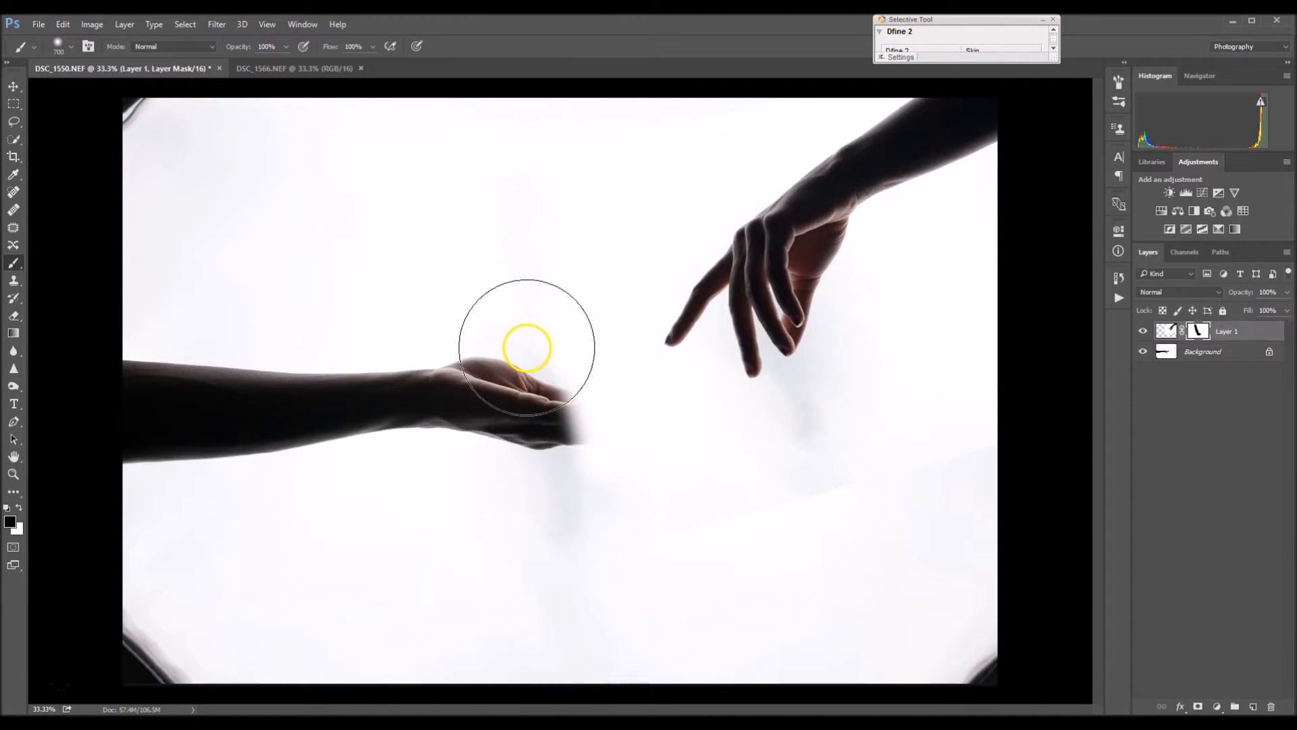
- Paint black on Layer 1's mask with a smaller brush to reveal the lower hand's palm and fingers
{"action": "key", "text": "bracketleft"}
{"action": "mouse_move", "coordinate": [527, 346]}
{"action": "left_mouse_down"}
{"action": "mouse_move", "coordinate": [580, 435]}
{"action": "mouse_move", "coordinate": [614, 419]}
{"action": "mouse_move", "coordinate": [616, 374]}
{"action": "mouse_move", "coordinate": [657, 382]}
{"action": "mouse_move", "coordinate": [665, 407]}
{"action": "mouse_move", "coordinate": [542, 321]}
{"action": "mouse_move", "coordinate": [535, 339]}
{"action": "mouse_move", "coordinate": [635, 393]}
{"action": "mouse_move", "coordinate": [643, 418]}
{"action": "mouse_move", "coordinate": [590, 445]}
{"action": "mouse_move", "coordinate": [658, 385]}
{"action": "left_mouse_up"}
{"action": "key", "text": "bracketleft"}
{"action": "key", "text": "bracketleft"}
{"action": "key", "text": "bracketleft"}
{"action": "key", "text": "bracketleft"}
{"action": "key", "text": "bracketleft"}
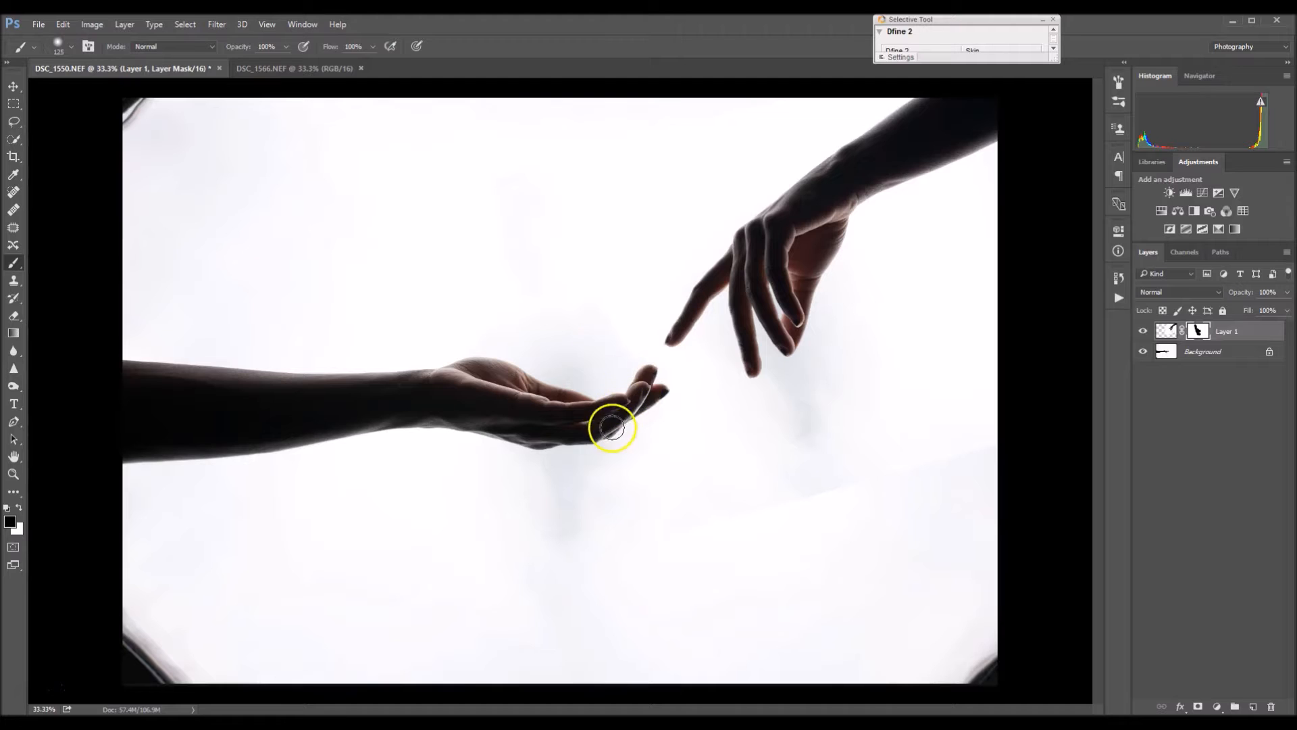
- Paint black on Layer 1's mask with a 200 px brush to hide the layer's edge and shadow beneath the upper hand
{"action": "key", "text": "bracketright"}
{"action": "key", "text": "bracketright"}
{"action": "key", "text": "bracketright"}
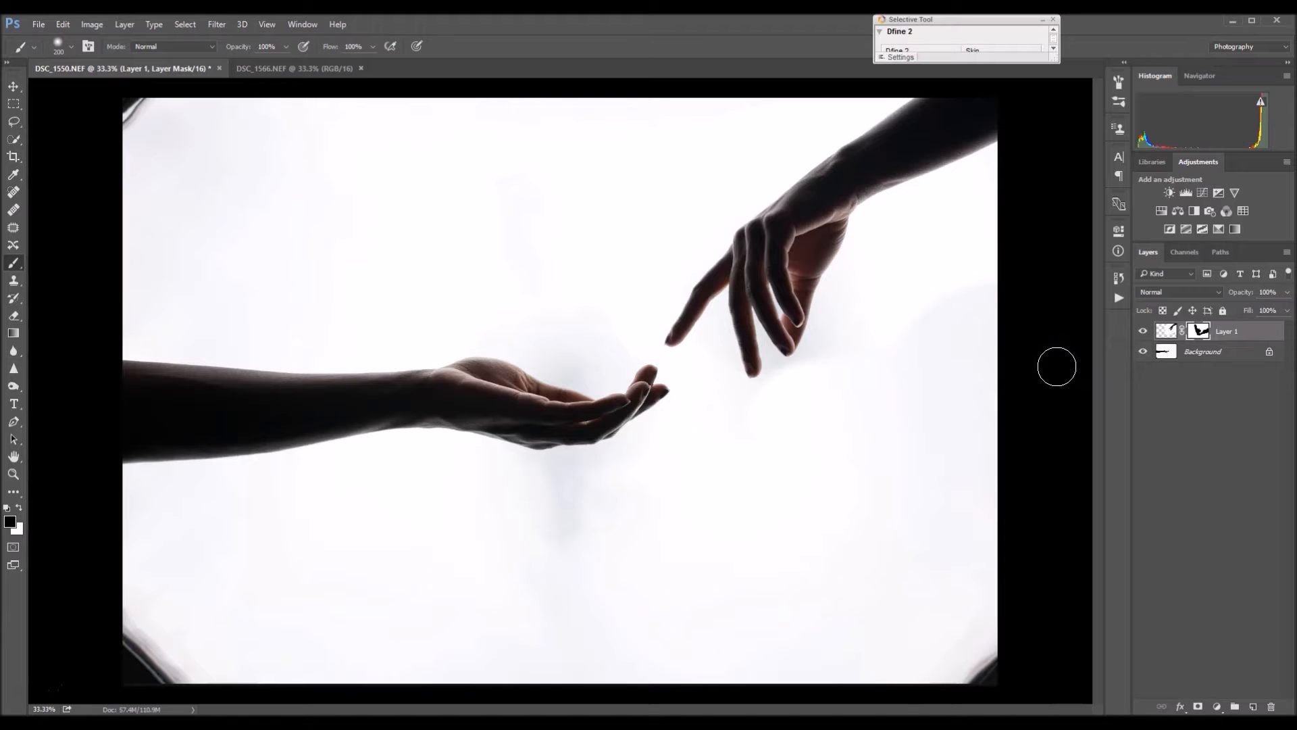
{"action": "left_click", "coordinate": [858, 241]}
- Add a new empty layer above Layer 1 and examine the grey patches in the white background around both hands
{"action": "left_click", "coordinate": [1253, 707]}
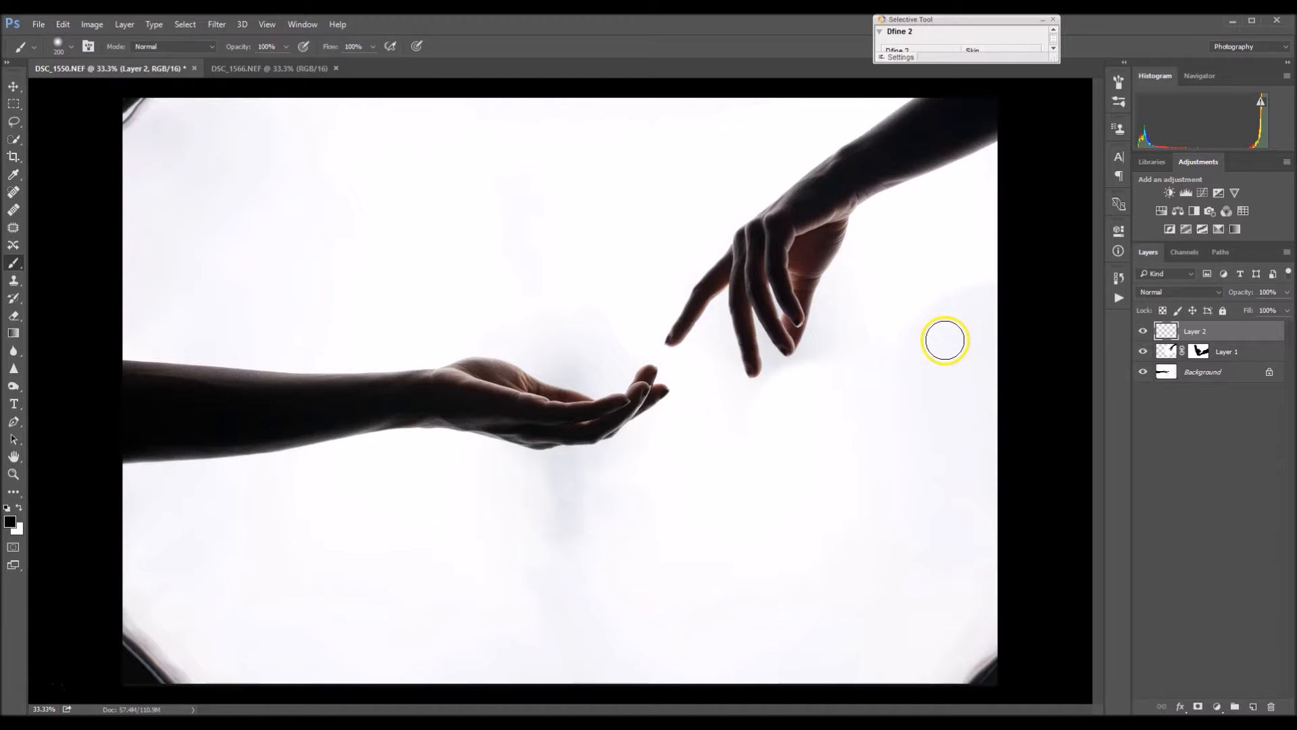
{"action": "key", "text": "ctrl+plus"}
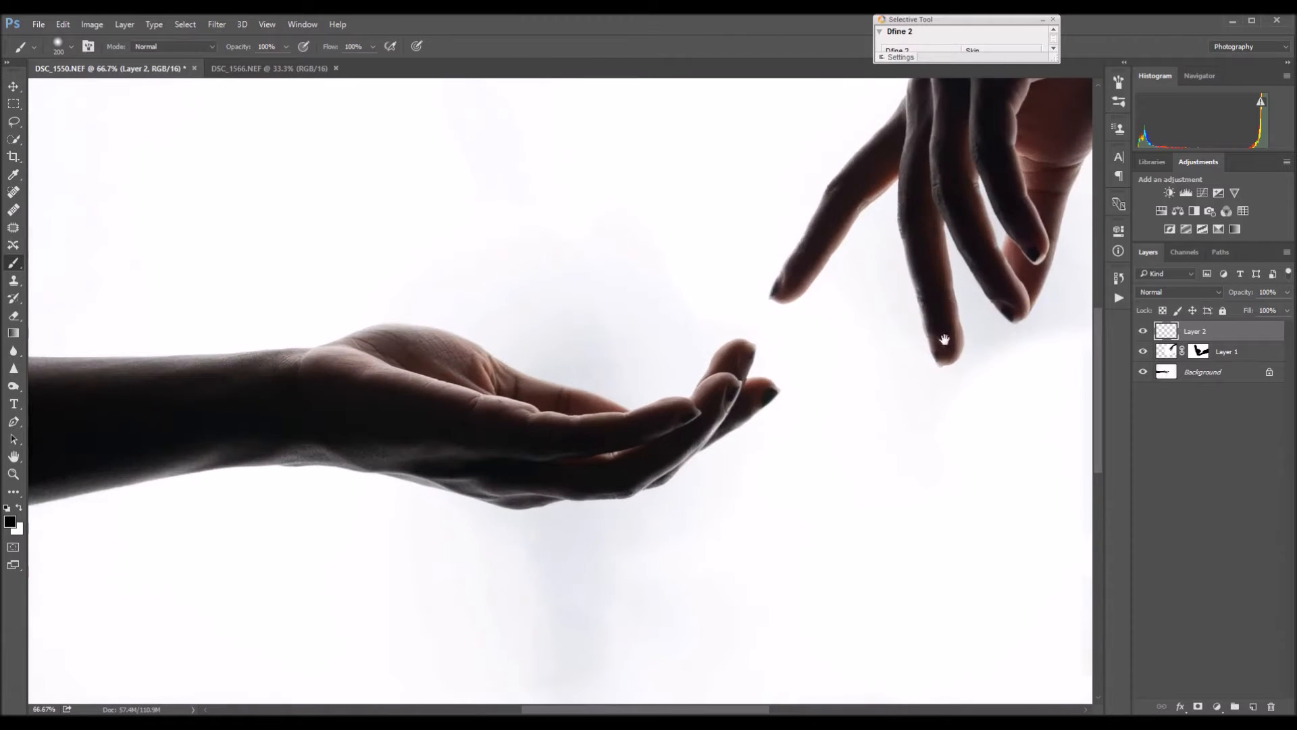
{"action": "left_click_drag", "start_coordinate": [823, 435], "coordinate": [822, 432]}
{"action": "left_click_drag", "start_coordinate": [783, 343], "coordinate": [725, 208]}
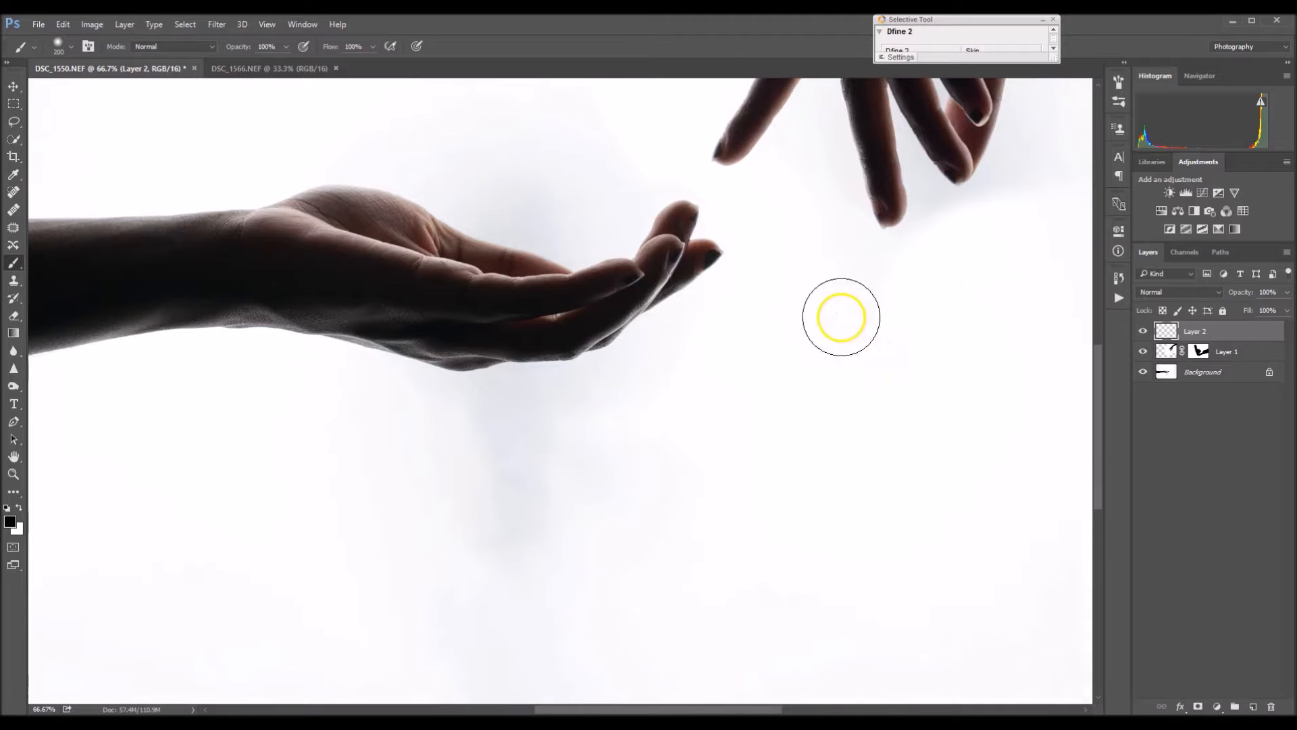
{"action": "left_click_drag", "start_coordinate": [566, 200], "coordinate": [319, 398]}
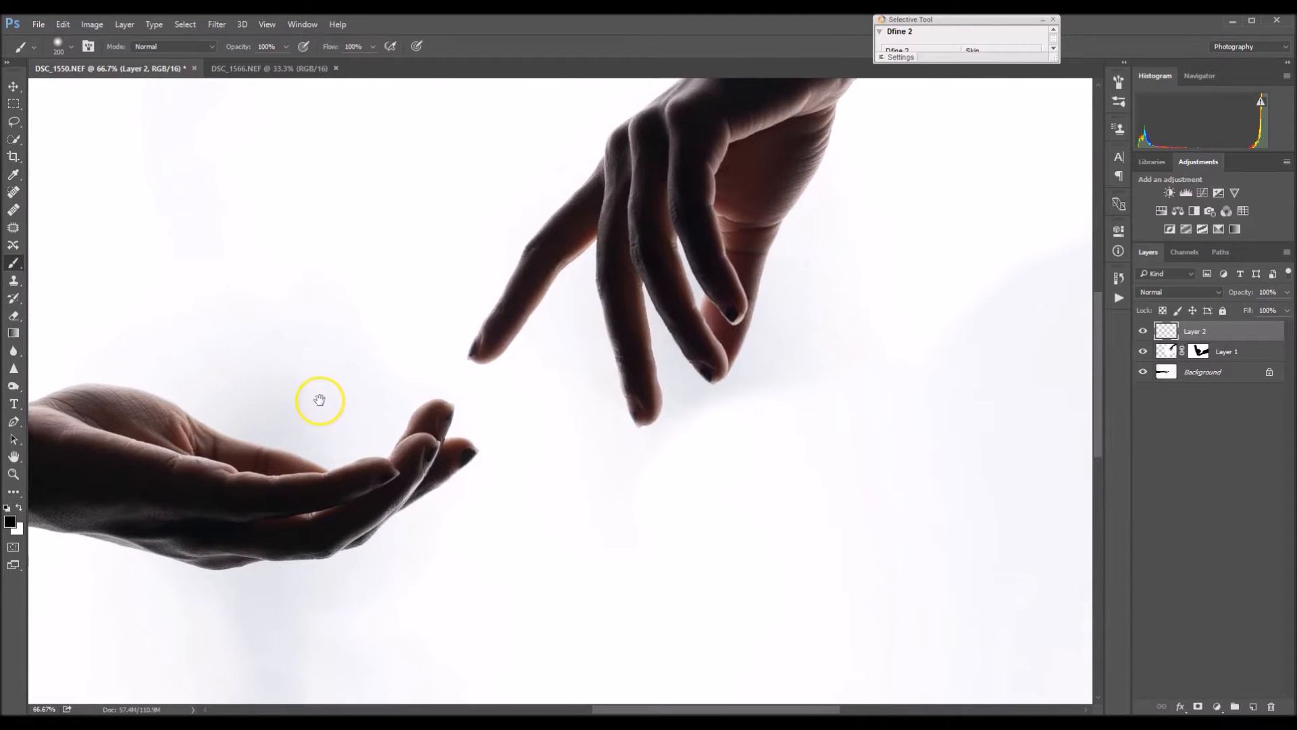
{"action": "left_click_drag", "start_coordinate": [524, 353], "coordinate": [805, 125]}
{"action": "mouse_move", "coordinate": [400, 352]}
{"action": "left_mouse_down"}
{"action": "mouse_move", "coordinate": [599, 278]}
{"action": "mouse_move", "coordinate": [391, 182]}
{"action": "left_mouse_up"}
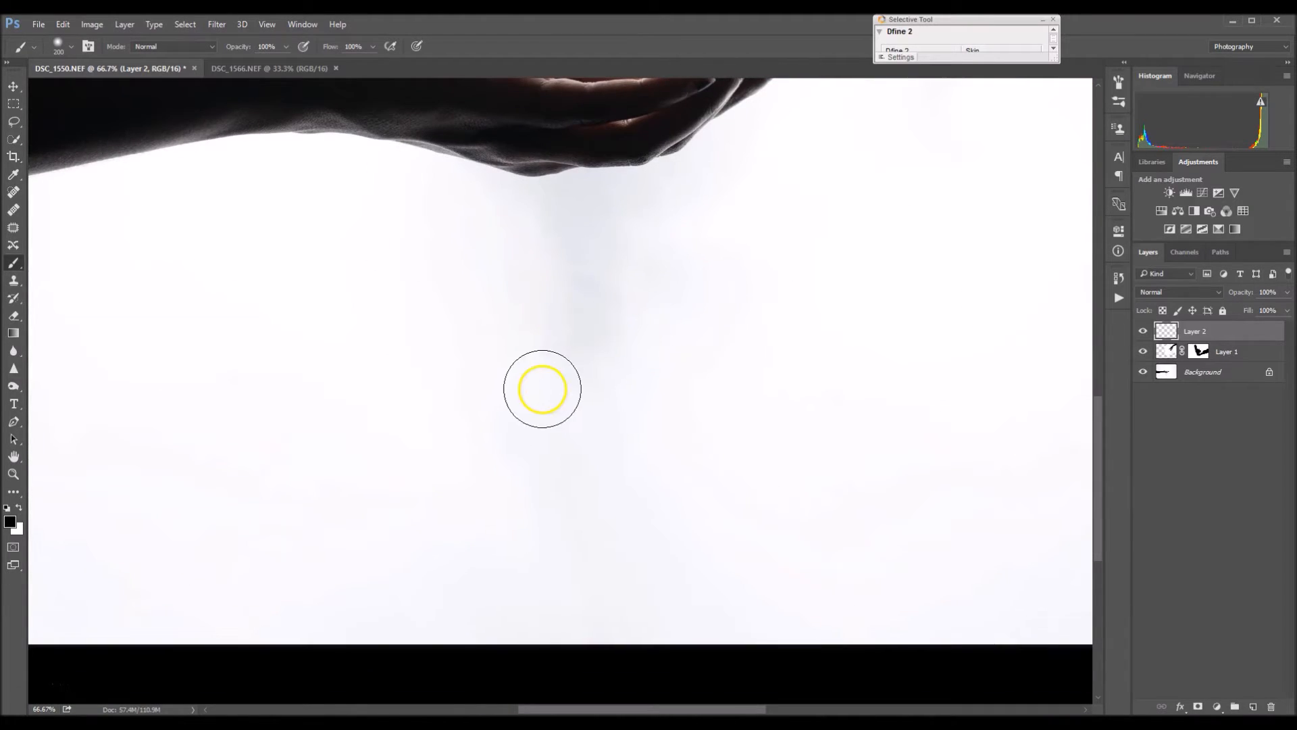
{"action": "left_click_drag", "start_coordinate": [369, 279], "coordinate": [542, 355]}
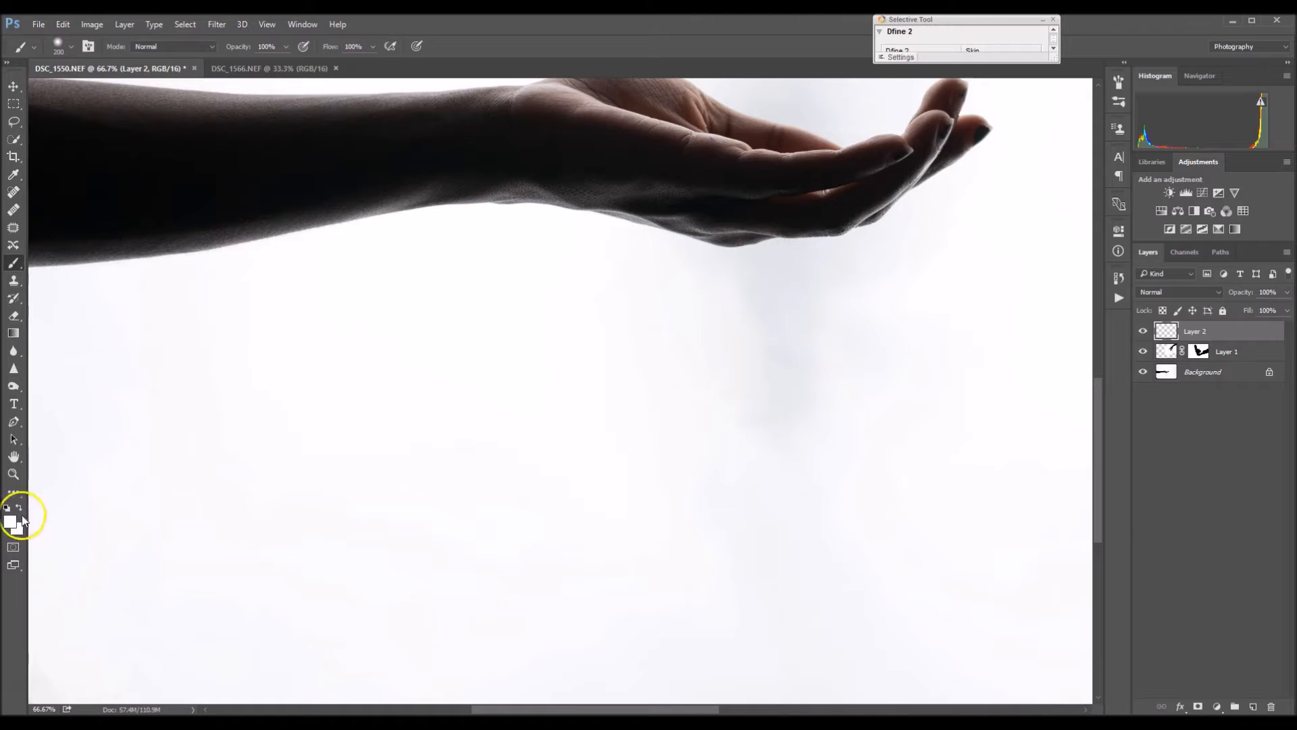
- Paint white on Layer 2 with a soft 300 to 400 px brush over the grey streak below the lower hand
{"action": "key", "text": "bracketright"}
{"action": "key", "text": "bracketright"}
{"action": "key", "text": "bracketright"}
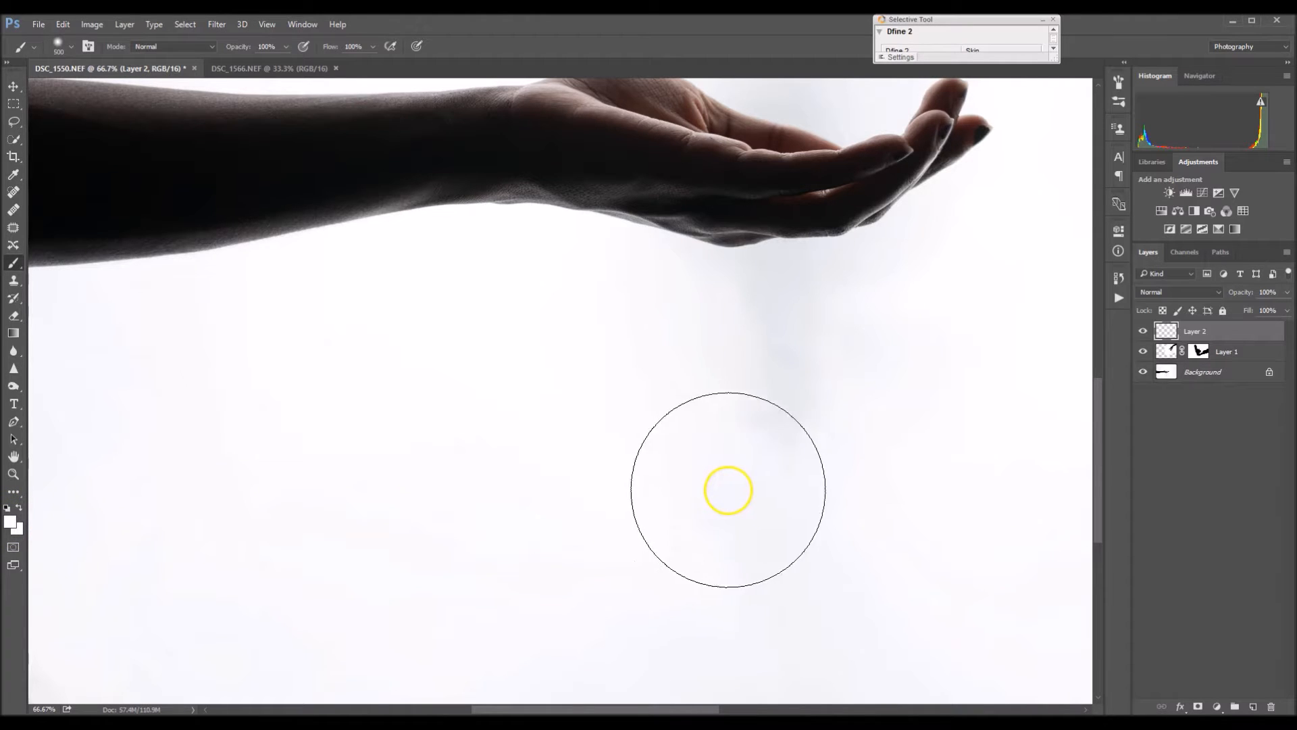
{"action": "key", "text": "bracketleft"}
{"action": "key", "text": "bracketleft"}
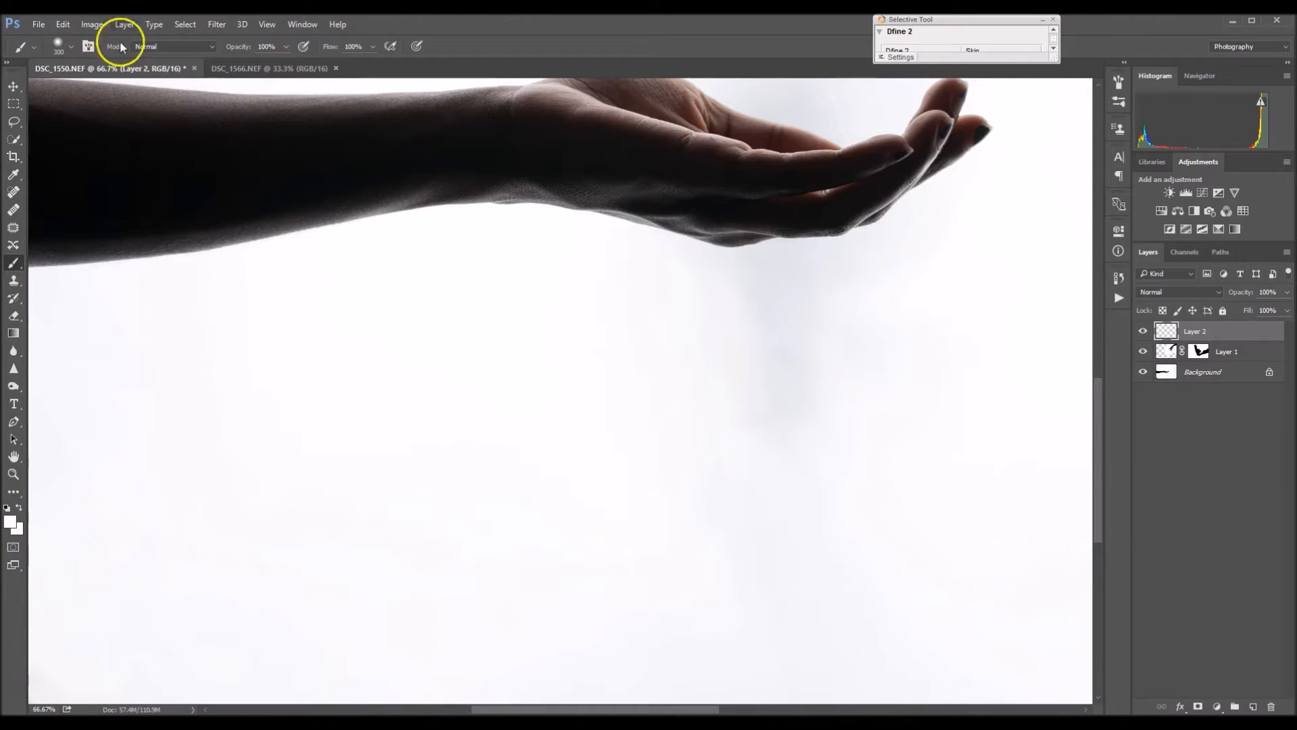
{"action": "left_click", "coordinate": [71, 47]}
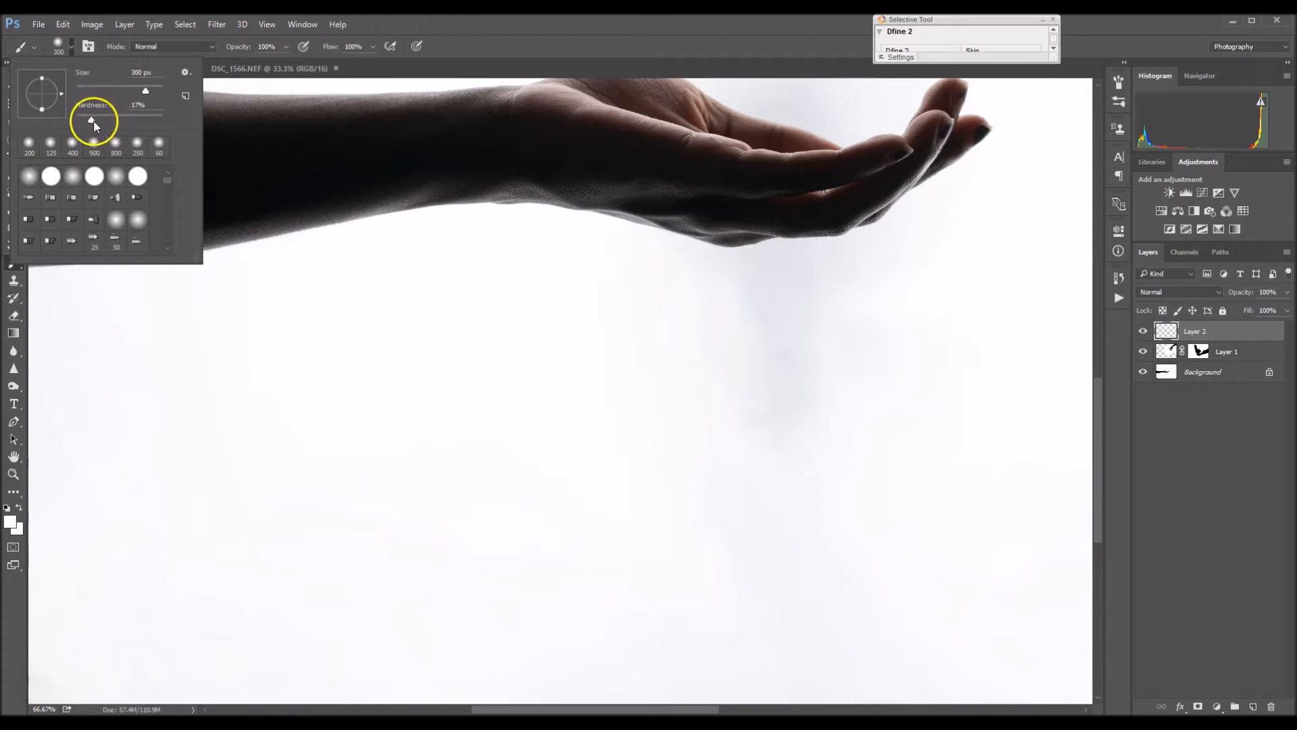
{"action": "left_click", "coordinate": [72, 47]}
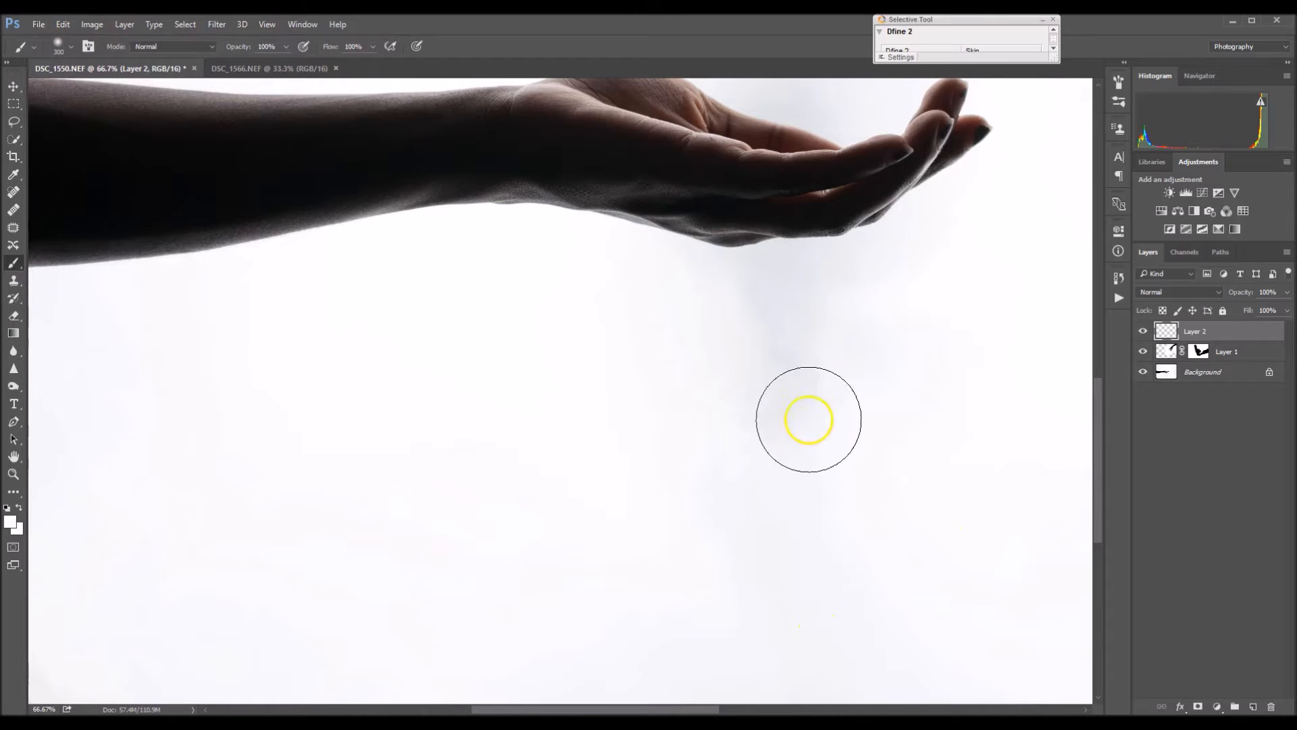
{"action": "key", "text": "bracketright"}
{"action": "key", "text": "bracketright"}
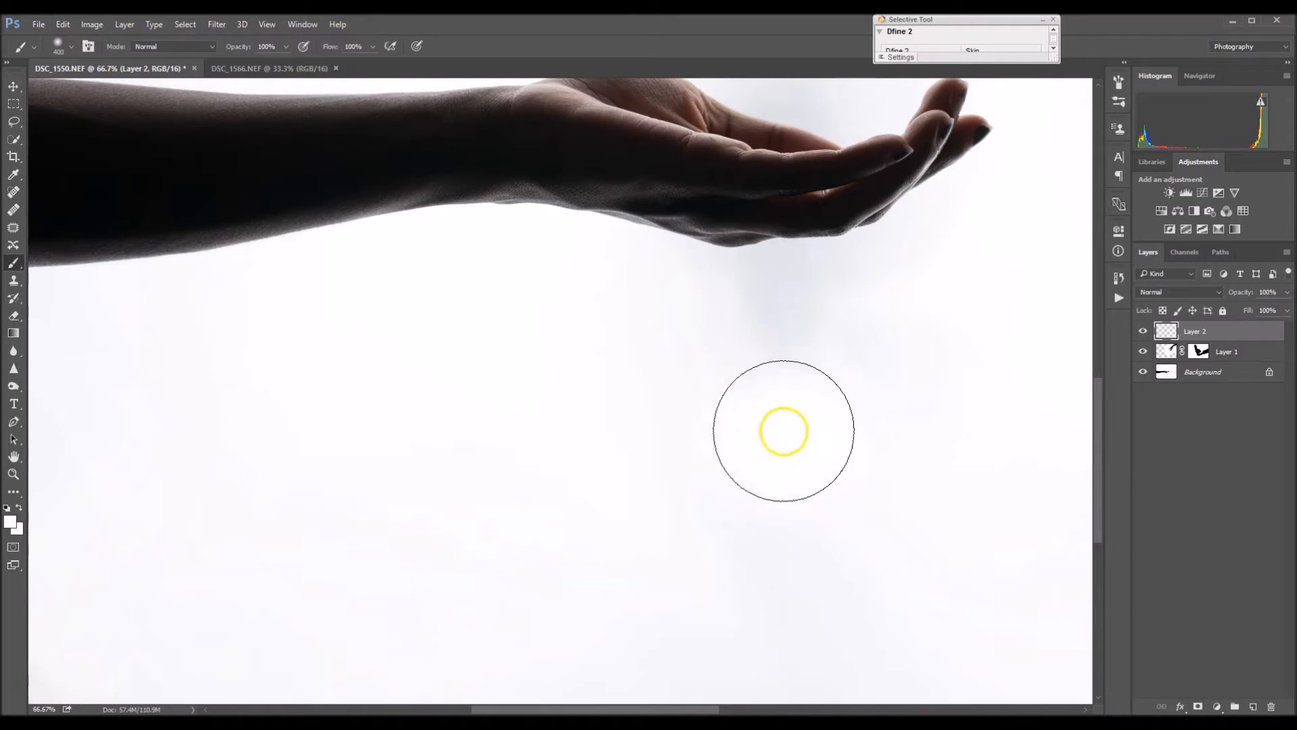
- Paint white with a much larger brush over the grey patches along the image's left side and corners
{"action": "key", "text": "bracketleft"}
{"action": "key", "text": "bracketleft"}
{"action": "key", "text": "bracketleft"}
{"action": "key", "text": "bracketleft"}
{"action": "key", "text": "bracketleft"}
{"action": "key", "text": "ctrl+minus"}
{"action": "key", "text": "ctrl+minus"}
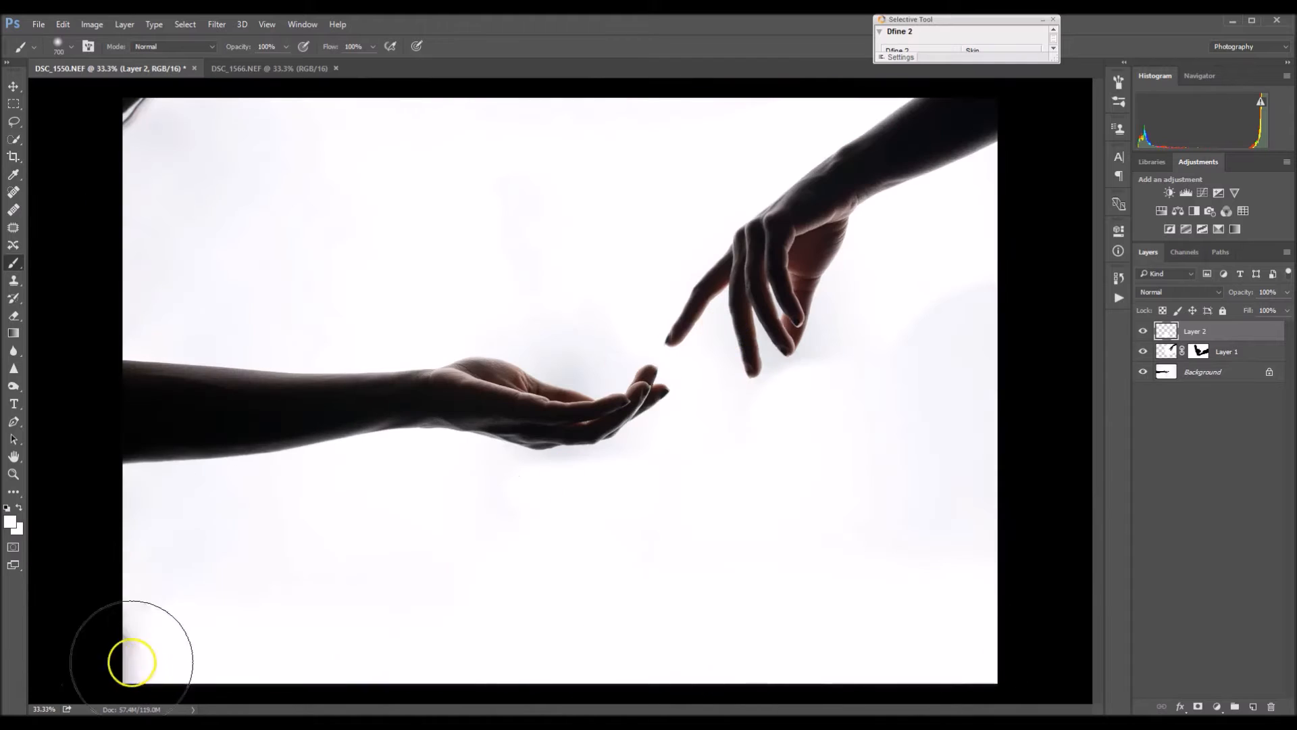
{"action": "key", "text": "bracketright"}
{"action": "key", "text": "bracketright"}
{"action": "key", "text": "bracketright"}
{"action": "key", "text": "bracketright"}
{"action": "key", "text": "bracketright"}
{"action": "mouse_move", "coordinate": [389, 263]}
{"action": "left_mouse_down"}
{"action": "mouse_move", "coordinate": [701, 113]}
{"action": "mouse_move", "coordinate": [971, 401]}
{"action": "mouse_move", "coordinate": [105, 570]}
{"action": "mouse_move", "coordinate": [194, 637]}
{"action": "left_mouse_up"}
- Paint white on Layer 2 over the broad grey areas of background around the upper hand
{"action": "key", "text": "bracketright"}
{"action": "key", "text": "ctrl+1"}
{"action": "key", "text": "bracketleft"}
{"action": "key", "text": "bracketleft"}
{"action": "left_click_drag", "start_coordinate": [596, 669], "coordinate": [623, 475]}
{"action": "left_click_drag", "start_coordinate": [828, 445], "coordinate": [912, 669]}
{"action": "left_click_drag", "start_coordinate": [597, 290], "coordinate": [946, 277]}
- Paint white with a progressively smaller brush, down to 125 px, over the shading close to the upper hand's fingers
{"action": "key", "text": "bracketleft"}
{"action": "key", "text": "bracketleft"}
{"action": "key", "text": "bracketleft"}
{"action": "key", "text": "bracketleft"}
{"action": "left_click_drag", "start_coordinate": [820, 296], "coordinate": [629, 368]}
{"action": "left_click_drag", "start_coordinate": [837, 527], "coordinate": [730, 359]}
{"action": "key", "text": "bracketleft"}
{"action": "key", "text": "bracketleft"}
{"action": "left_click_drag", "start_coordinate": [918, 487], "coordinate": [1057, 404]}
{"action": "mouse_move", "coordinate": [1050, 351]}
{"action": "left_mouse_down"}
{"action": "mouse_move", "coordinate": [448, 441]}
{"action": "mouse_move", "coordinate": [466, 507]}
{"action": "left_mouse_up"}
{"action": "key", "text": "bracketright"}
{"action": "key", "text": "bracketright"}
{"action": "key", "text": "bracketright"}
{"action": "key", "text": "bracketright"}
{"action": "left_click", "coordinate": [428, 422]}
{"action": "key", "text": "ctrl+z"}
- Paint white with a 125 px brush over the grey tint beside the upper hand and between the two hands
{"action": "key", "text": "bracketleft"}
{"action": "key", "text": "bracketleft"}
{"action": "key", "text": "bracketleft"}
{"action": "key", "text": "bracketleft"}
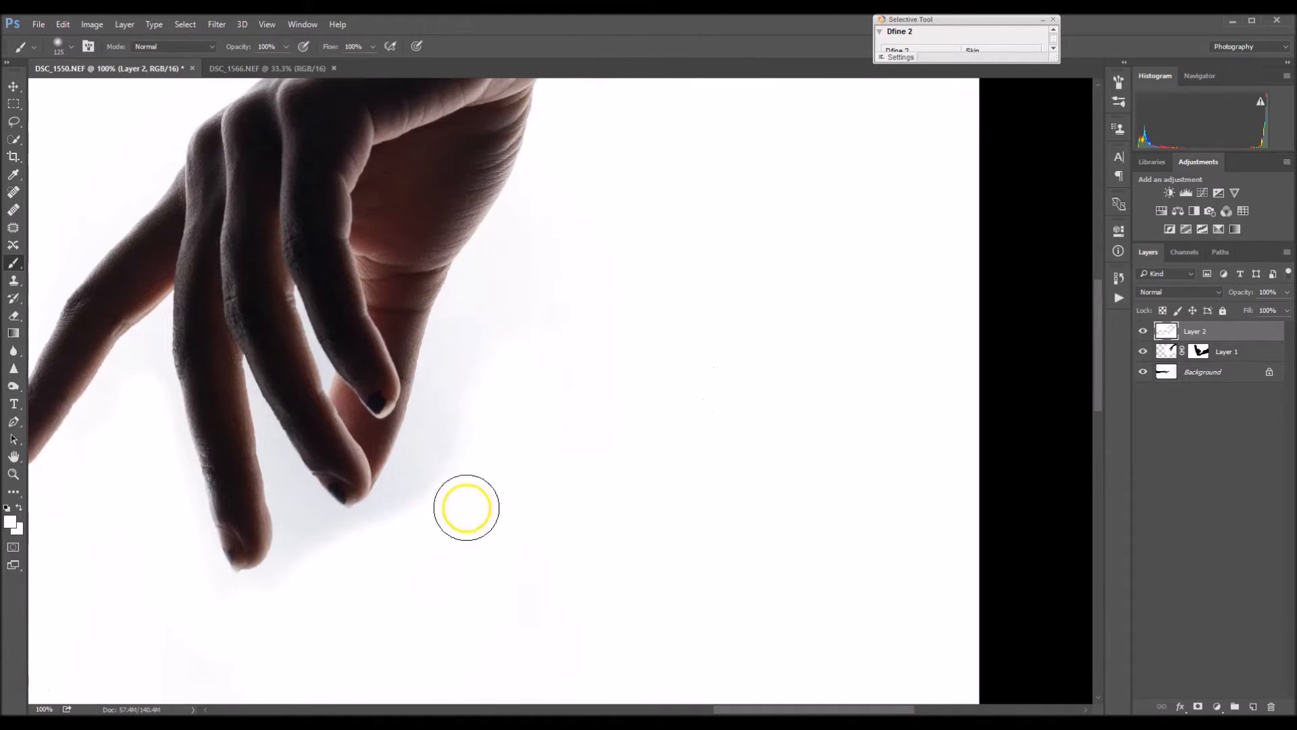
{"action": "left_click_drag", "start_coordinate": [675, 372], "coordinate": [652, 525]}
{"action": "left_click_drag", "start_coordinate": [60, 666], "coordinate": [836, 450]}
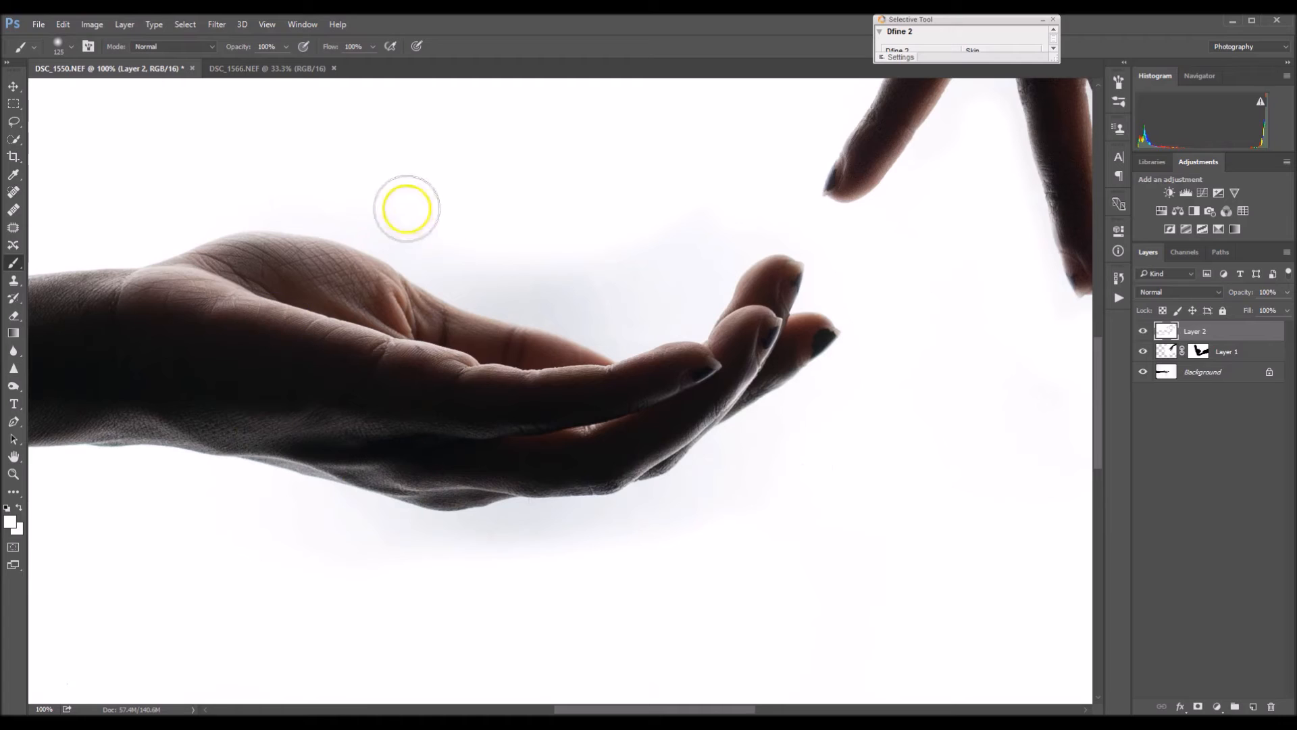
- Undo a test dab above the lower palm and paint the grey shadow there white with a smaller brush
{"action": "mouse_move", "coordinate": [574, 289]}
{"action": "left_mouse_down"}
{"action": "mouse_move", "coordinate": [608, 293]}
{"action": "mouse_move", "coordinate": [556, 325]}
{"action": "mouse_move", "coordinate": [579, 368]}
{"action": "left_mouse_up"}
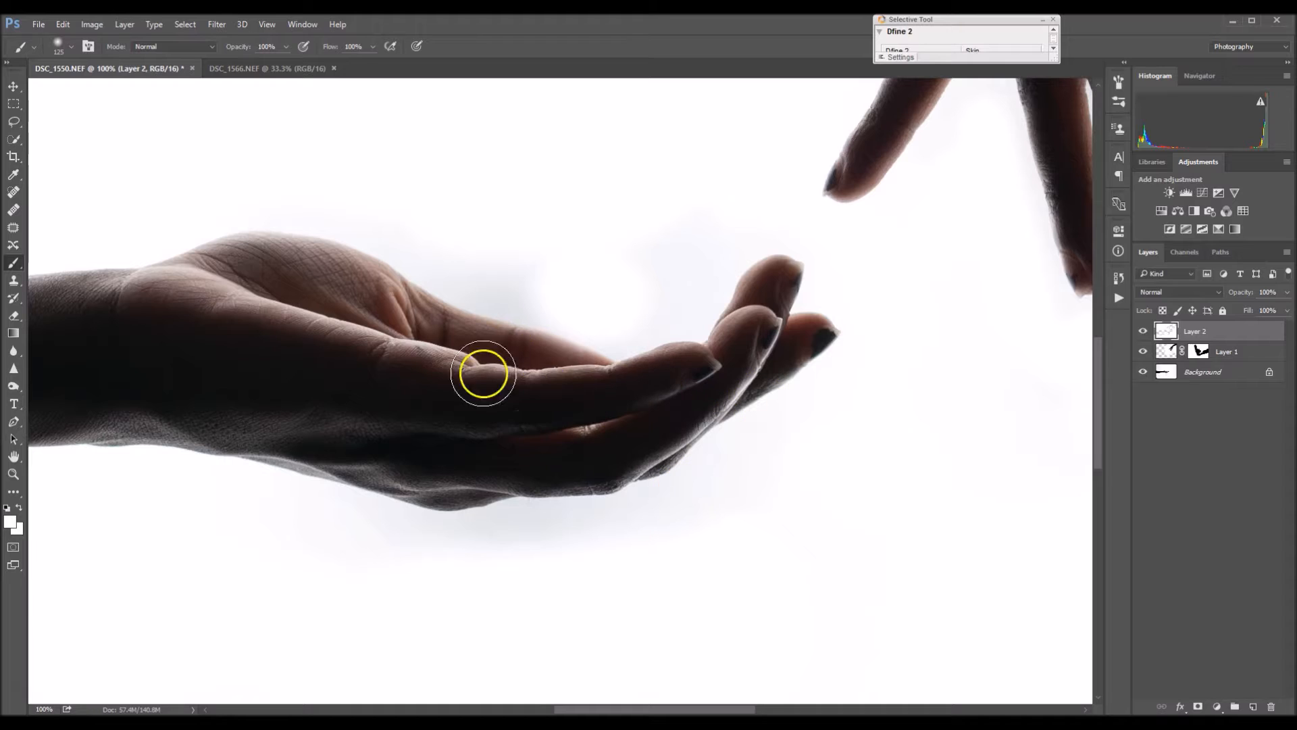
{"action": "key", "text": "ctrl+z"}
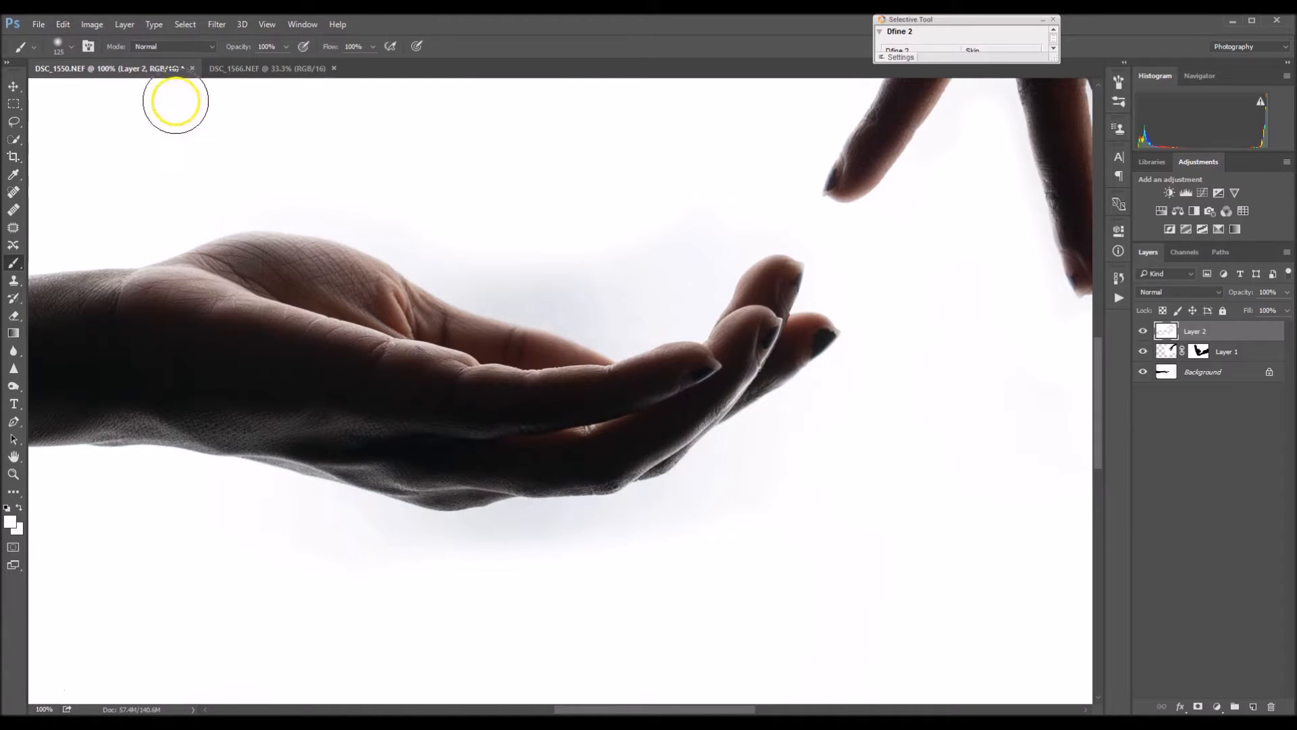
{"action": "left_click", "coordinate": [71, 47]}
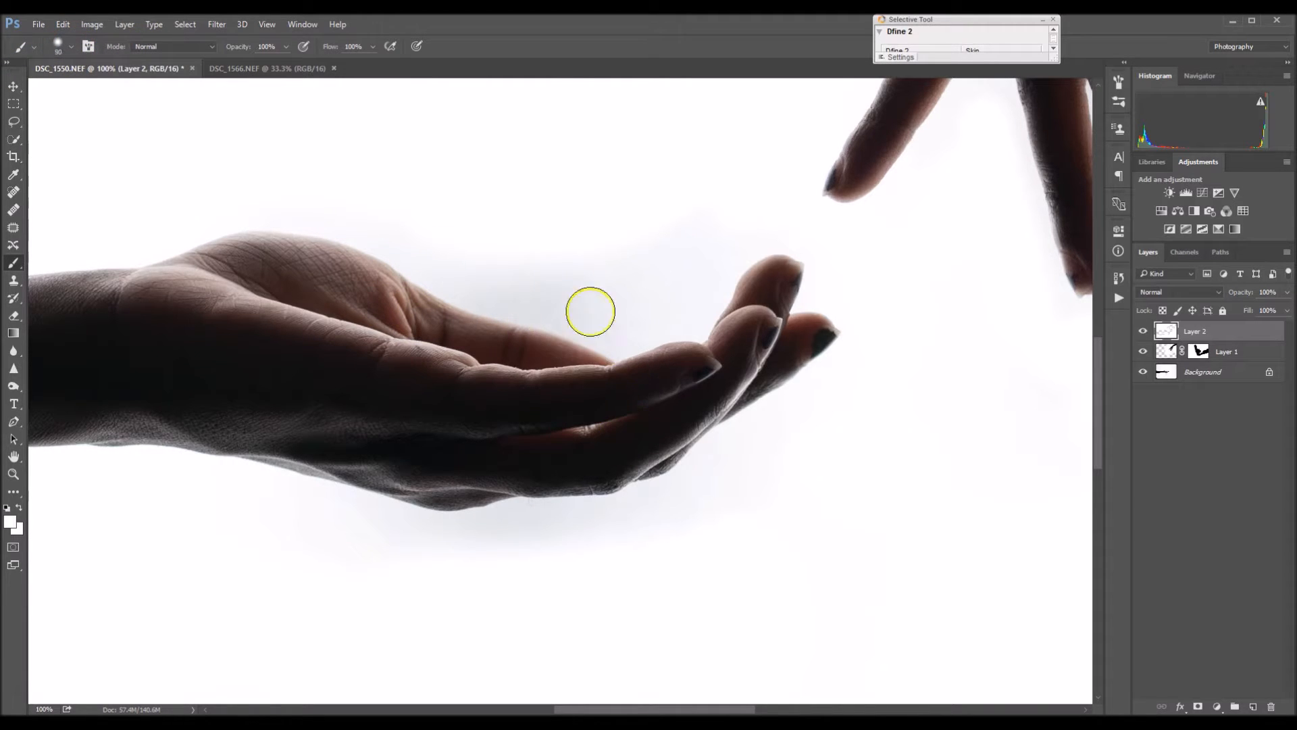
{"action": "left_click_drag", "start_coordinate": [553, 328], "coordinate": [439, 291]}
- Paint white with a further reduced brush along the shaded outline of the lower hand and beneath its fingers
{"action": "key", "text": "bracketleft"}
{"action": "key", "text": "bracketleft"}
{"action": "key", "text": "bracketleft"}
{"action": "key", "text": "bracketleft"}
{"action": "key", "text": "bracketleft"}
{"action": "key", "text": "bracketleft"}
{"action": "key", "text": "bracketleft"}
{"action": "key", "text": "bracketleft"}
{"action": "key", "text": "bracketleft"}
{"action": "left_click_drag", "start_coordinate": [173, 475], "coordinate": [327, 440]}
{"action": "left_click_drag", "start_coordinate": [821, 460], "coordinate": [601, 490]}
{"action": "left_click_drag", "start_coordinate": [586, 494], "coordinate": [435, 683]}
- Paint white over the grey fringe around the outer edges of the upper hand's fingers
{"action": "key", "text": "ctrl+plus"}
{"action": "key", "text": "ctrl+plus"}
{"action": "mouse_move", "coordinate": [1013, 486]}
{"action": "left_mouse_down"}
{"action": "mouse_move", "coordinate": [460, 625]}
{"action": "mouse_move", "coordinate": [216, 621]}
{"action": "mouse_move", "coordinate": [519, 316]}
{"action": "left_mouse_up"}
{"action": "key", "text": "bracketright"}
{"action": "key", "text": "bracketright"}
{"action": "key", "text": "bracketright"}
{"action": "key", "text": "bracketright"}
{"action": "left_click_drag", "start_coordinate": [724, 492], "coordinate": [568, 182]}
- Paint white with a tiny brush into the narrow grey gaps between the upper hand's fingers
{"action": "key", "text": "bracketleft"}
{"action": "key", "text": "bracketleft"}
{"action": "key", "text": "bracketleft"}
{"action": "key", "text": "bracketleft"}
{"action": "key", "text": "bracketleft"}
{"action": "key", "text": "bracketleft"}
{"action": "key", "text": "bracketleft"}
{"action": "mouse_move", "coordinate": [547, 163]}
{"action": "left_mouse_down"}
{"action": "mouse_move", "coordinate": [655, 440]}
{"action": "mouse_move", "coordinate": [666, 307]}
{"action": "mouse_move", "coordinate": [713, 379]}
{"action": "left_mouse_up"}
{"action": "left_click_drag", "start_coordinate": [860, 281], "coordinate": [837, 314]}
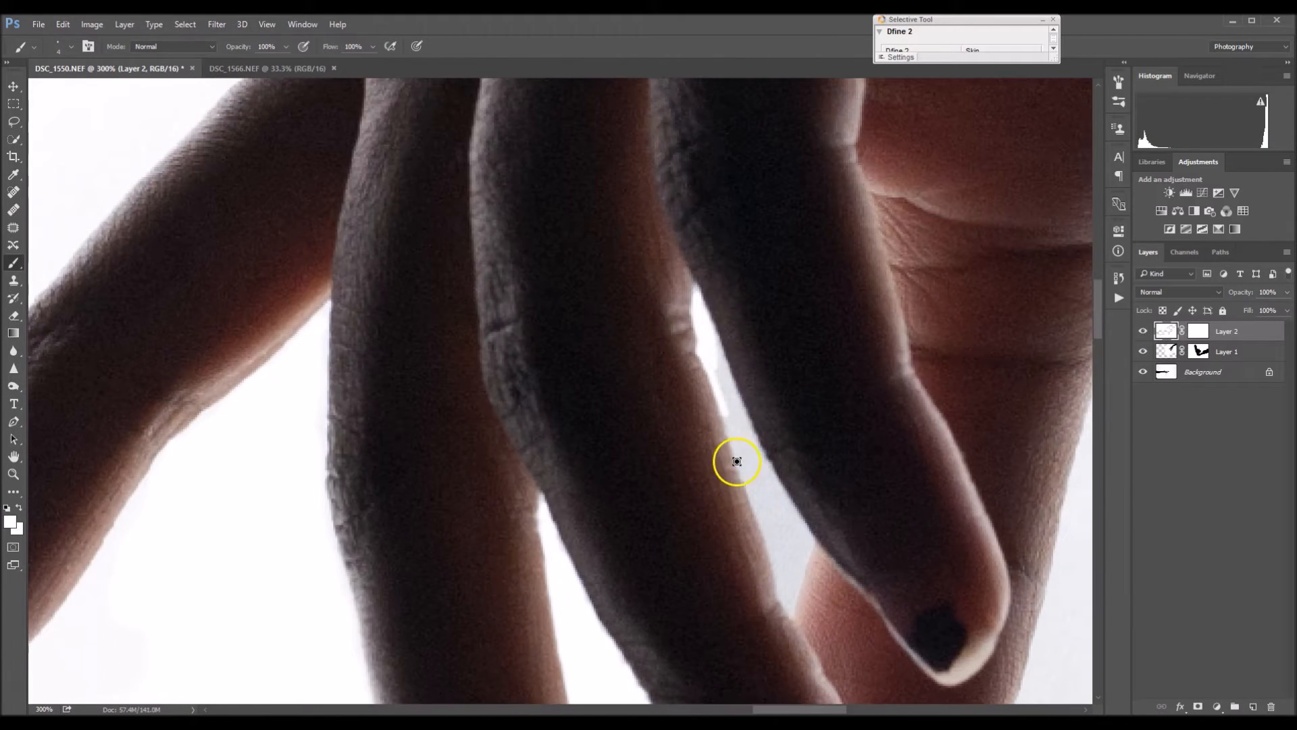
{"action": "mouse_move", "coordinate": [736, 460]}
{"action": "left_mouse_down"}
{"action": "mouse_move", "coordinate": [727, 411]}
{"action": "mouse_move", "coordinate": [791, 588]}
{"action": "left_mouse_up"}
{"action": "left_click_drag", "start_coordinate": [879, 581], "coordinate": [453, 206]}
{"action": "key", "text": "bracketright"}
{"action": "key", "text": "bracketright"}
{"action": "mouse_move", "coordinate": [472, 548]}
{"action": "left_mouse_down"}
{"action": "mouse_move", "coordinate": [596, 354]}
{"action": "mouse_move", "coordinate": [459, 641]}
{"action": "left_mouse_up"}
- Clean up the remaining grey with white paint and continue along the lower arm's underside using a 60 px brush
{"action": "key", "text": "ctrl+minus"}
{"action": "key", "text": "ctrl+minus"}
{"action": "key", "text": "ctrl+minus"}
{"action": "key", "text": "ctrl+plus"}
{"action": "key", "text": "ctrl+plus"}
{"action": "left_click_drag", "start_coordinate": [570, 588], "coordinate": [554, 283]}
{"action": "mouse_move", "coordinate": [476, 459]}
{"action": "left_mouse_down"}
{"action": "mouse_move", "coordinate": [554, 403]}
{"action": "mouse_move", "coordinate": [946, 378]}
{"action": "left_mouse_up"}
{"action": "key", "text": "ctrl+minus"}
{"action": "key", "text": "bracketright"}
{"action": "key", "text": "bracketright"}
{"action": "key", "text": "bracketright"}
{"action": "key", "text": "bracketright"}
{"action": "key", "text": "bracketright"}
{"action": "key", "text": "bracketright"}
{"action": "key", "text": "bracketright"}
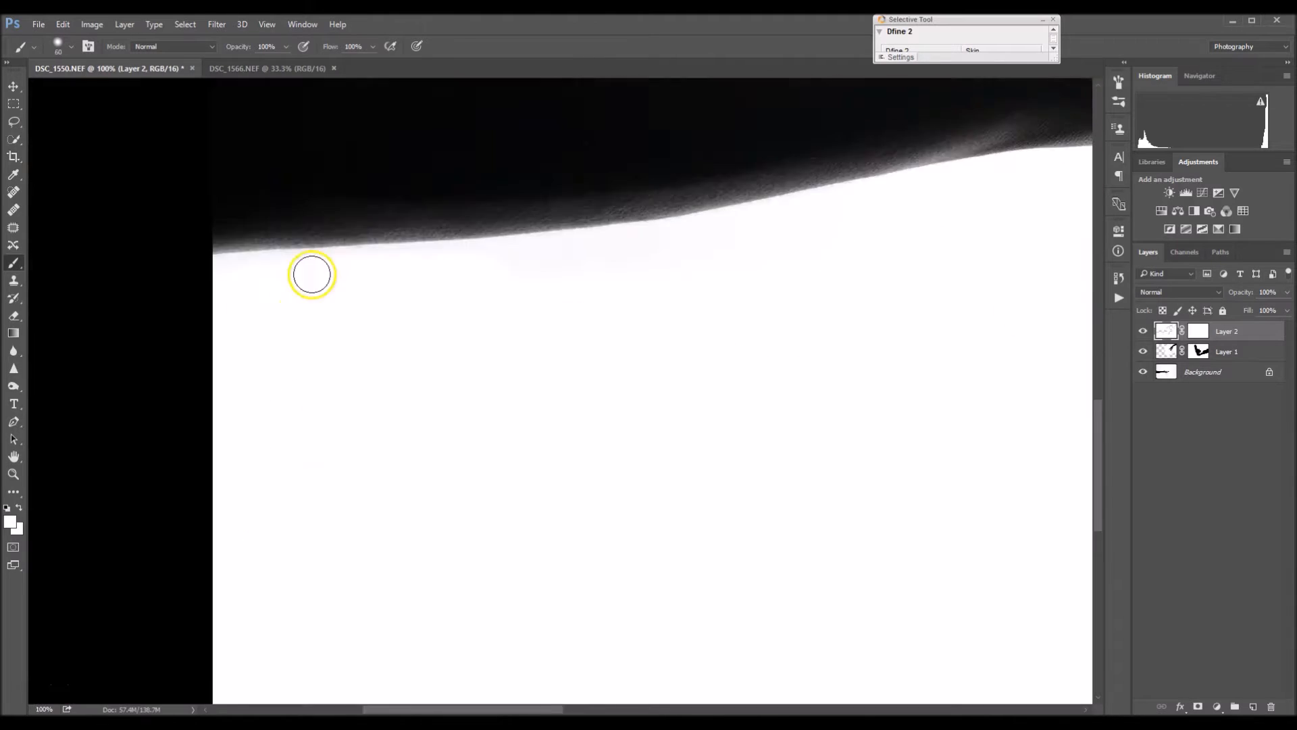
- Target Layer 2's layer mask for painting and reduce the brush to 50 px
{"action": "key", "text": "ctrl+minus"}
{"action": "key", "text": "ctrl+minus"}
{"action": "key", "text": "ctrl+minus"}
{"action": "key", "text": "bracketleft"}
{"action": "key", "text": "ctrl+backslash"}
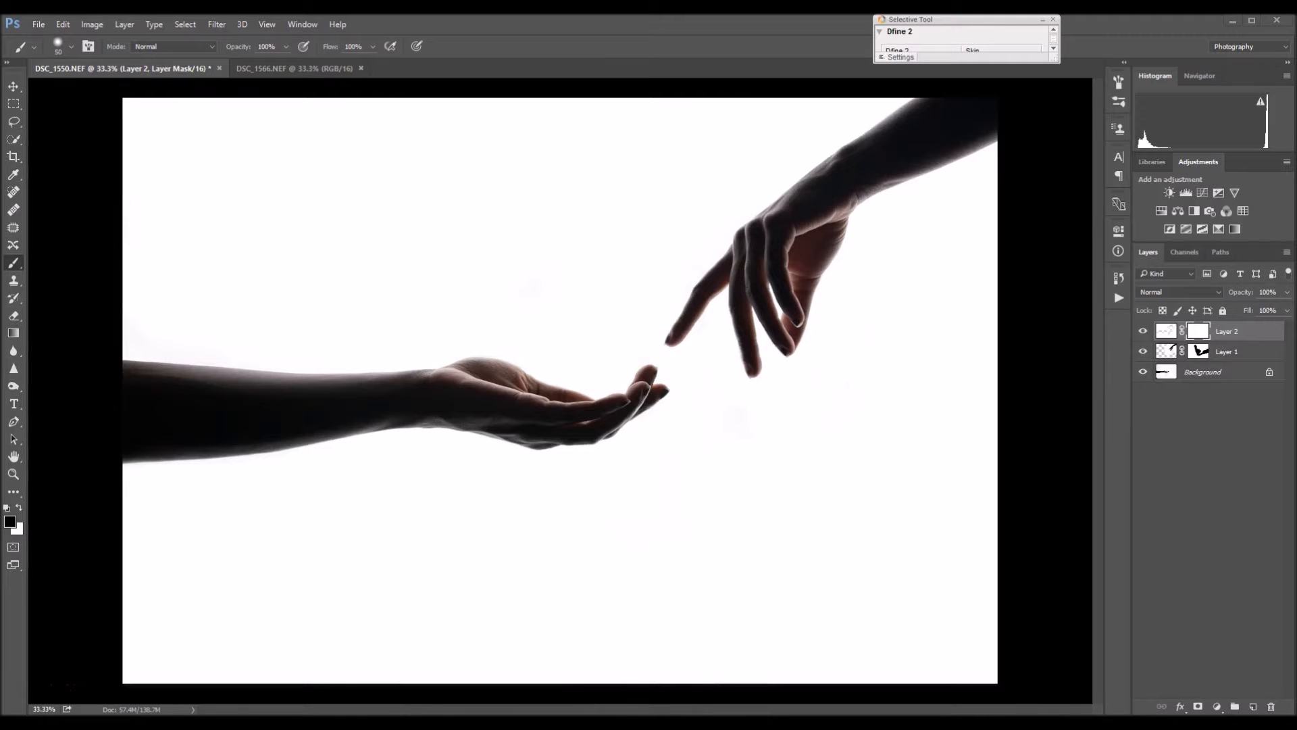
- Switch to File Explorer and open the texture folder inside Pictures
{"action": "left_click", "coordinate": [466, 711]}
{"action": "left_click_drag", "start_coordinate": [555, 235], "coordinate": [559, 174]}
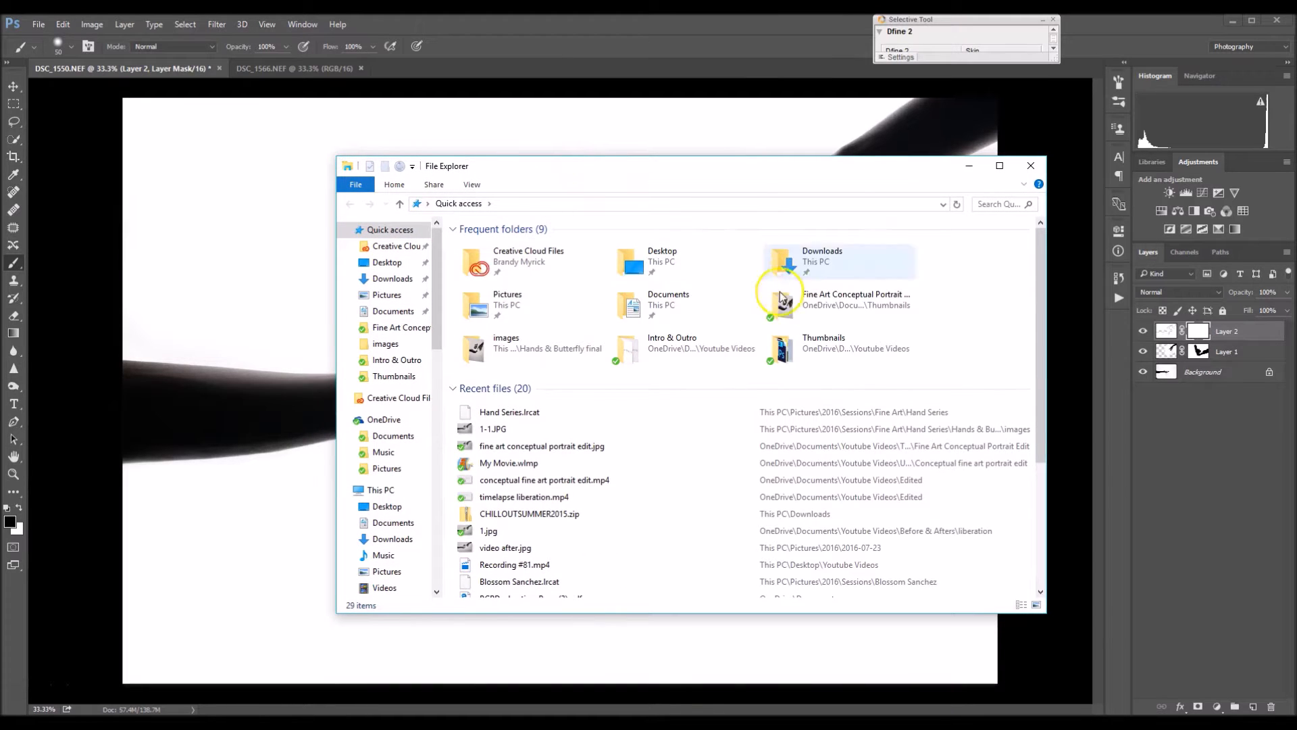
{"action": "double_click", "coordinate": [537, 316]}
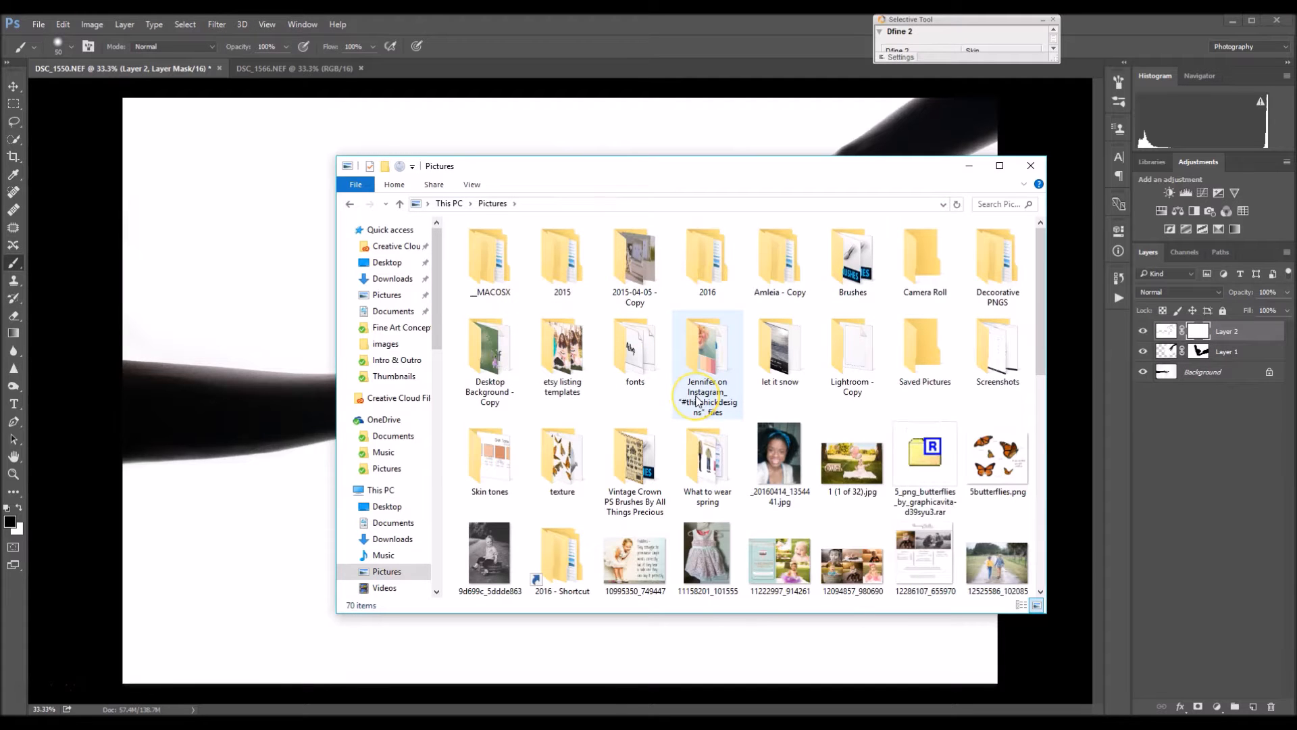
{"action": "double_click", "coordinate": [559, 446]}
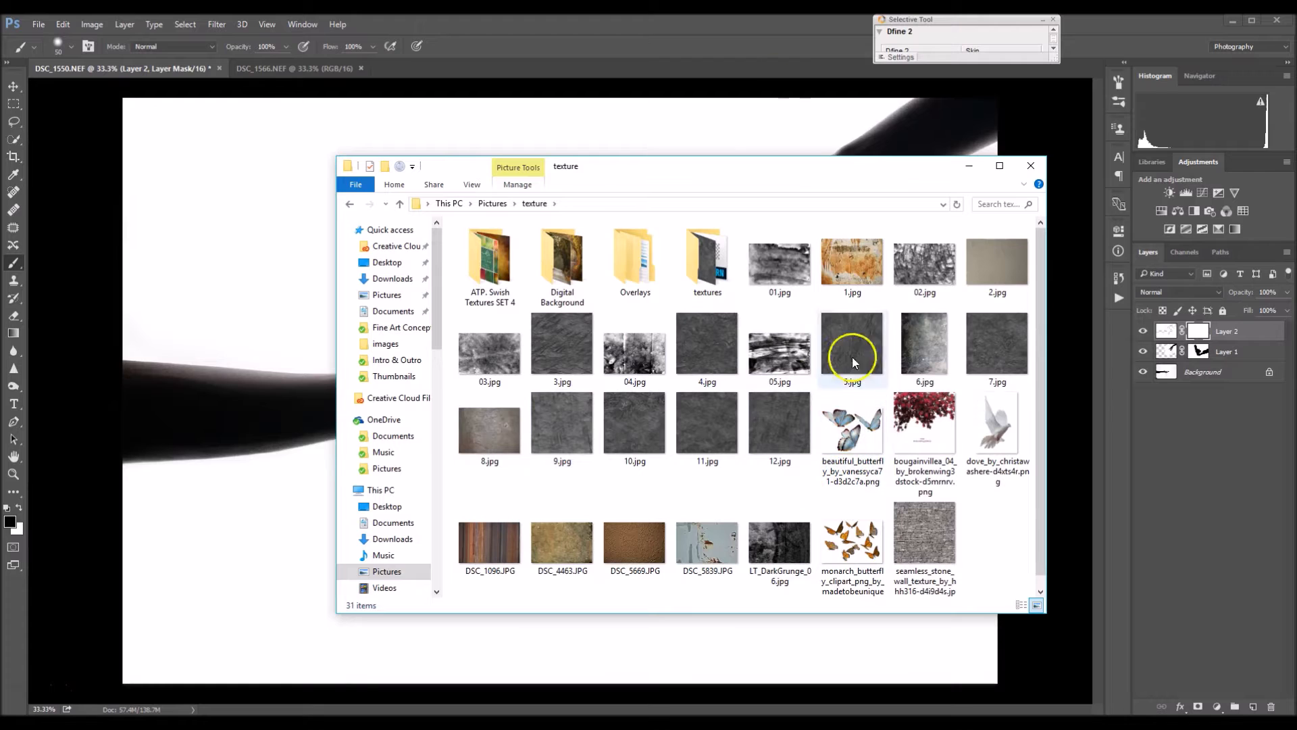
- Place the beautiful_butterfly PNG from the texture folder into the DSC_1550 composite, over the hands
{"action": "left_click_drag", "start_coordinate": [776, 169], "coordinate": [1003, 121]}
{"action": "left_click_drag", "start_coordinate": [1069, 396], "coordinate": [384, 316]}
{"action": "left_click_drag", "start_coordinate": [556, 417], "coordinate": [595, 371]}
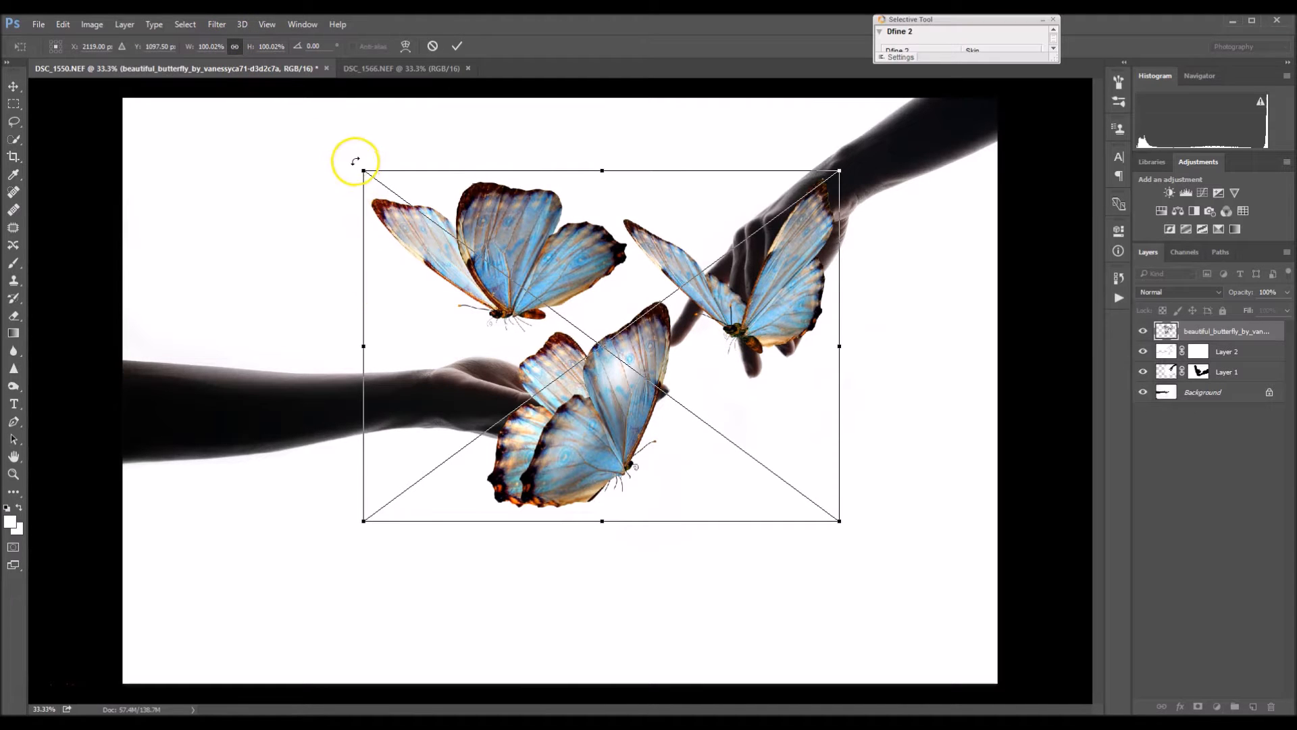
- Scale the placed butterflies to 74.20% and position the lowest one just above the open palm
{"action": "left_click_drag", "start_coordinate": [363, 171], "coordinate": [433, 220]}
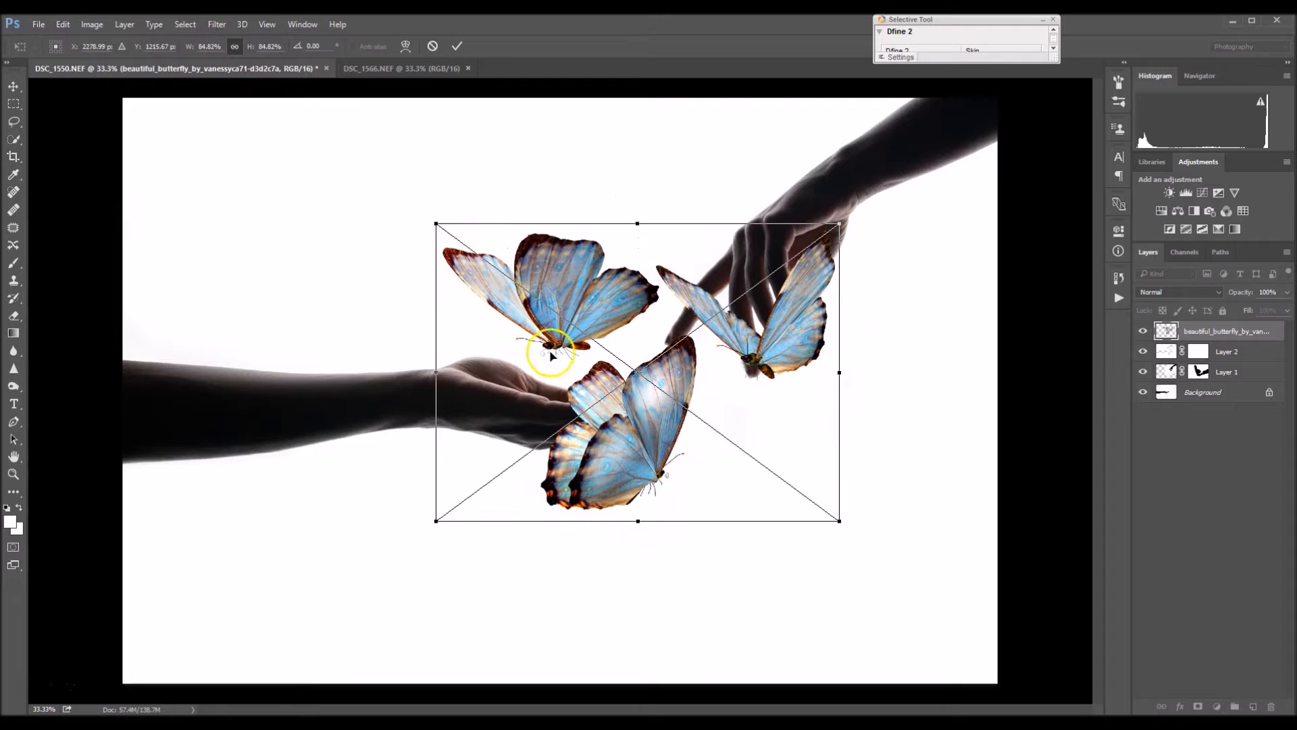
{"action": "left_click_drag", "start_coordinate": [623, 374], "coordinate": [595, 318]}
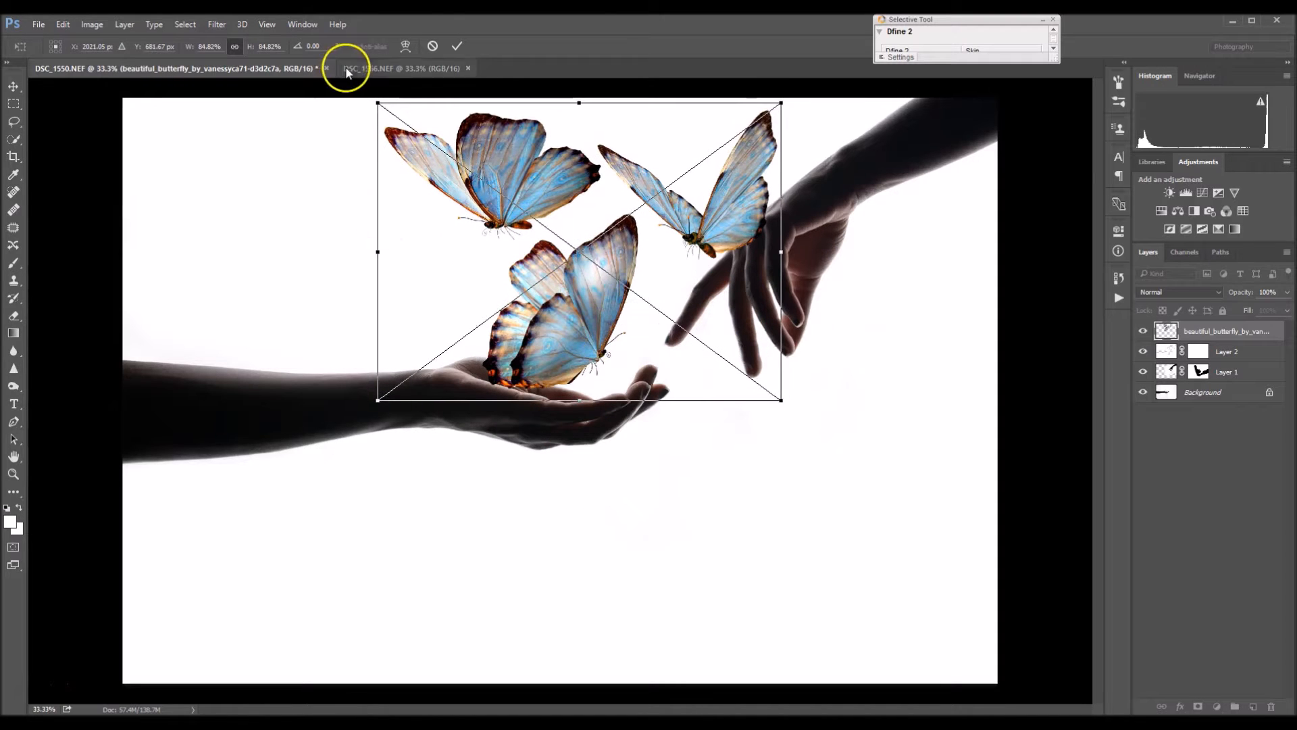
{"action": "left_click_drag", "start_coordinate": [376, 99], "coordinate": [428, 144]}
{"action": "left_click_drag", "start_coordinate": [600, 296], "coordinate": [607, 269]}
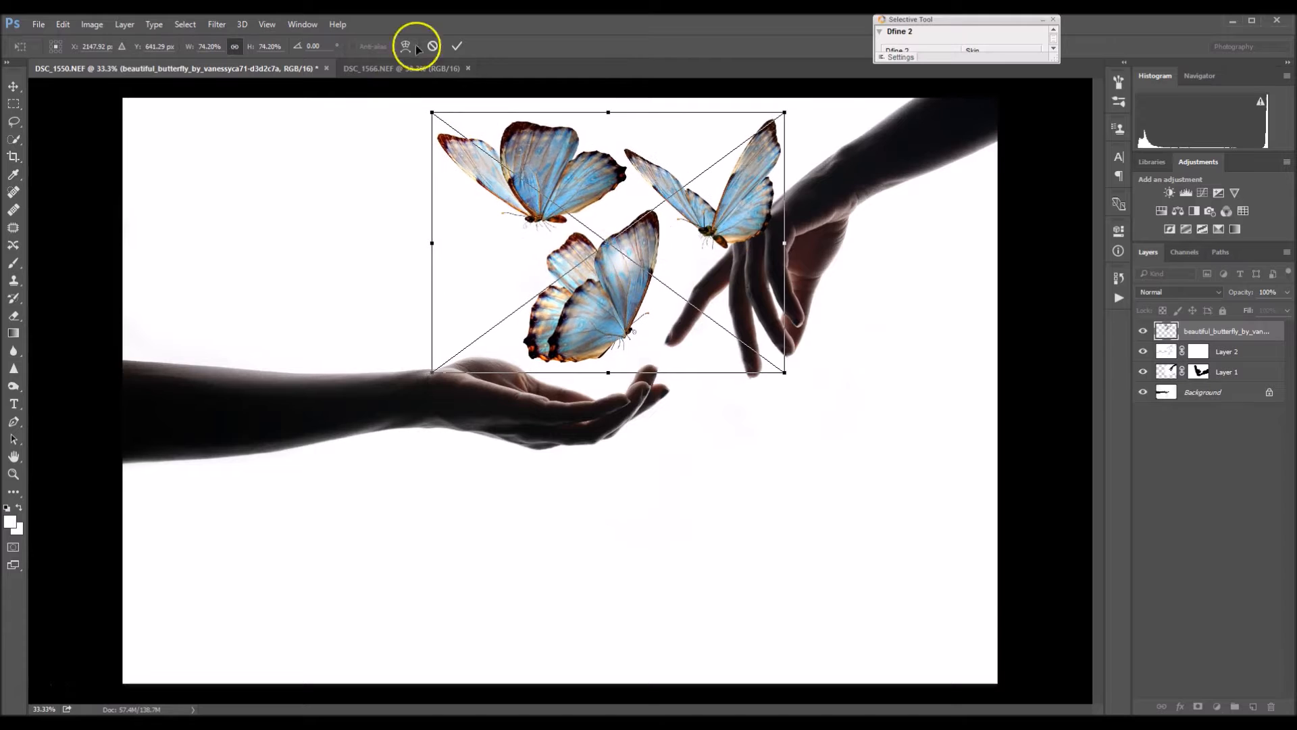
{"action": "left_click", "coordinate": [459, 46]}
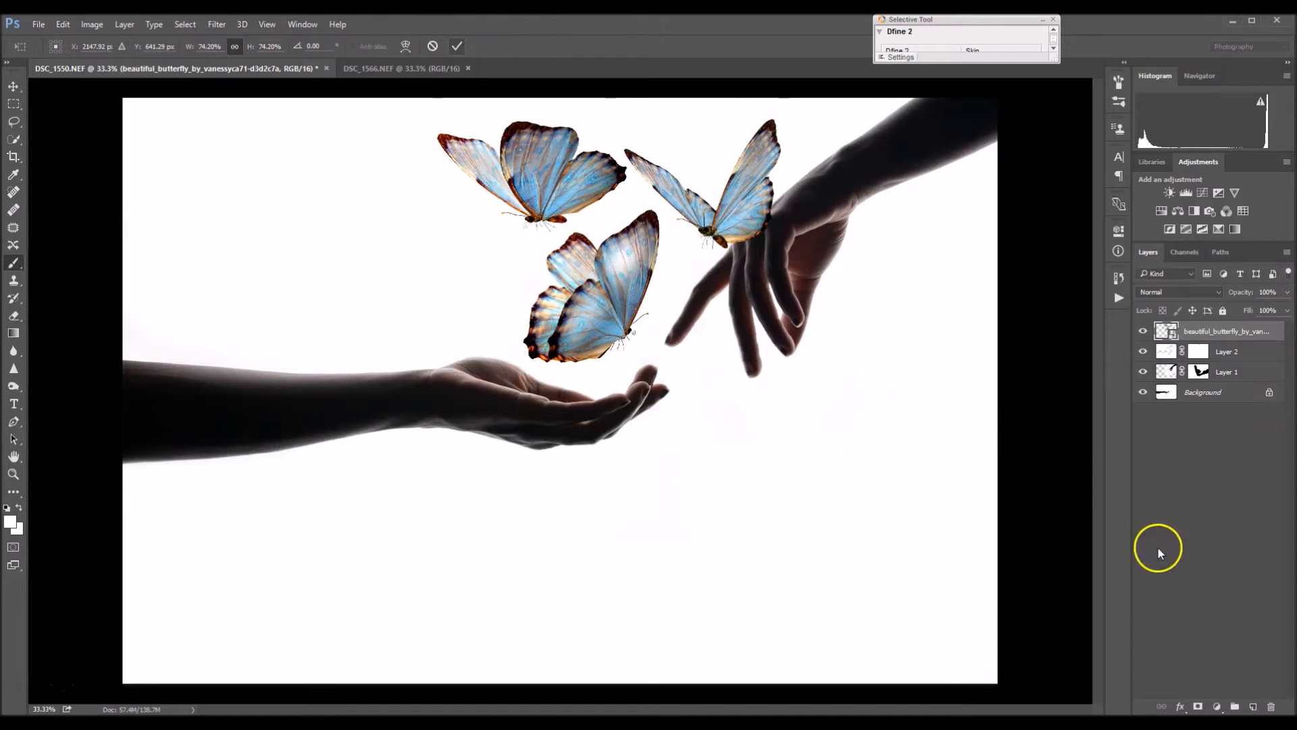
- Add a layer mask to the butterfly layer and paint black with an enlarged brush over the two upper butterflies
{"action": "key", "text": "b"}
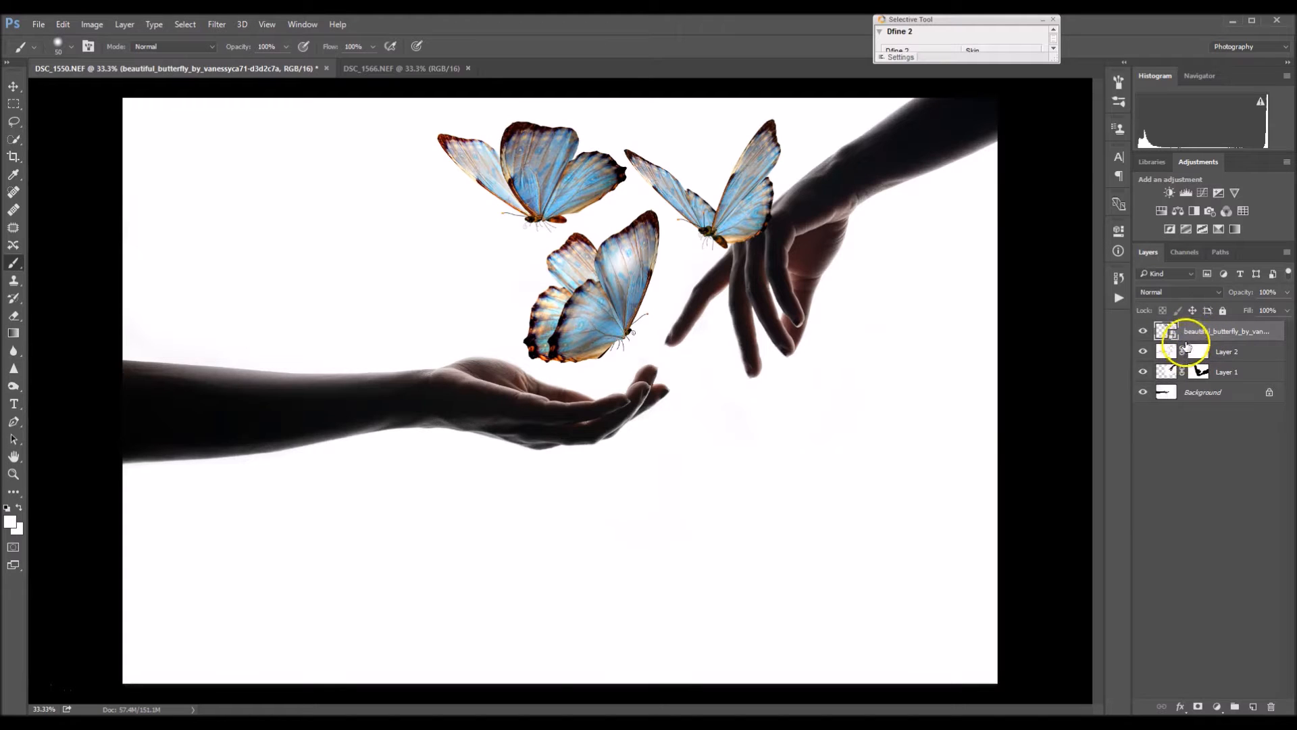
{"action": "left_click", "coordinate": [1198, 706]}
{"action": "key", "text": "x"}
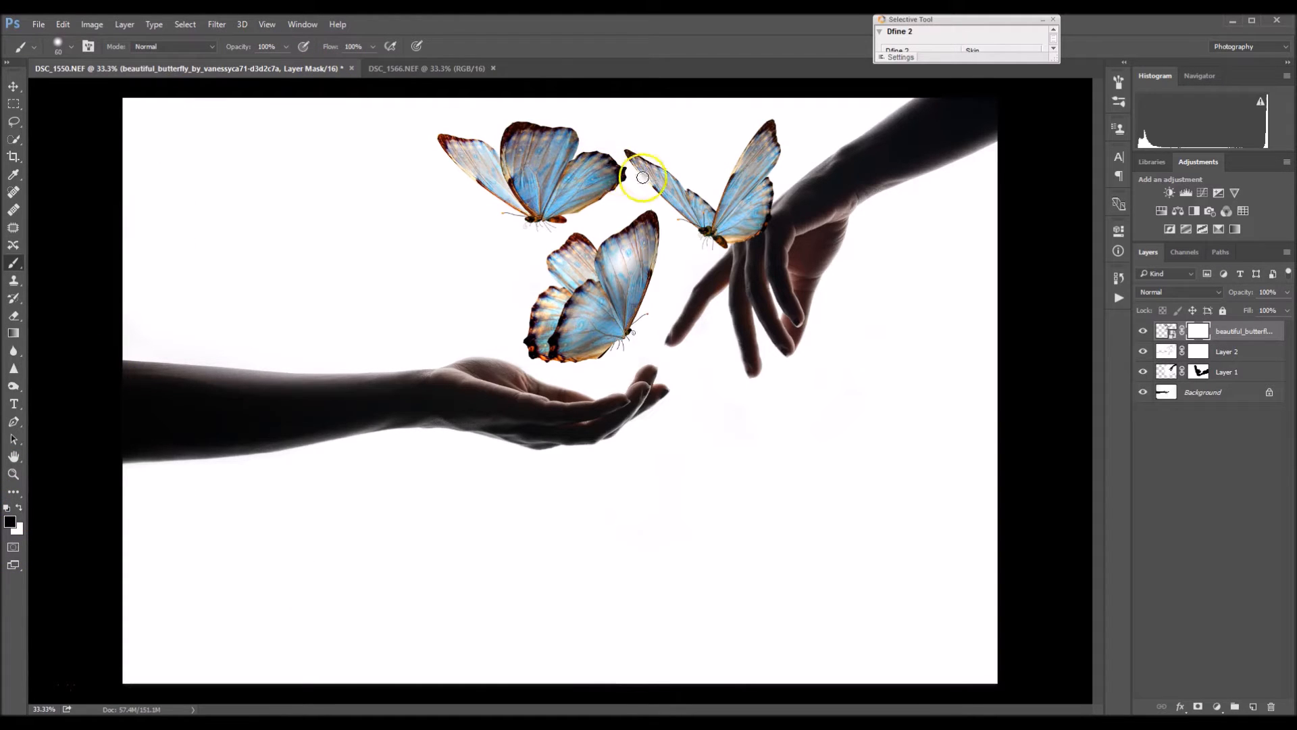
{"action": "key", "text": "bracketright"}
{"action": "key", "text": "bracketright"}
{"action": "key", "text": "bracketright"}
{"action": "key", "text": "bracketright"}
{"action": "key", "text": "bracketright"}
{"action": "key", "text": "bracketright"}
{"action": "key", "text": "bracketright"}
{"action": "key", "text": "bracketright"}
{"action": "key", "text": "bracketright"}
{"action": "mouse_move", "coordinate": [477, 154]}
{"action": "left_mouse_down"}
{"action": "mouse_move", "coordinate": [589, 135]}
{"action": "mouse_move", "coordinate": [602, 150]}
{"action": "mouse_move", "coordinate": [580, 165]}
{"action": "mouse_move", "coordinate": [611, 179]}
{"action": "mouse_move", "coordinate": [590, 199]}
{"action": "mouse_move", "coordinate": [525, 215]}
{"action": "mouse_move", "coordinate": [573, 187]}
{"action": "mouse_move", "coordinate": [497, 213]}
{"action": "mouse_move", "coordinate": [540, 187]}
{"action": "mouse_move", "coordinate": [534, 169]}
{"action": "mouse_move", "coordinate": [486, 176]}
{"action": "mouse_move", "coordinate": [556, 182]}
{"action": "mouse_move", "coordinate": [576, 163]}
{"action": "mouse_move", "coordinate": [625, 160]}
{"action": "mouse_move", "coordinate": [666, 178]}
{"action": "mouse_move", "coordinate": [715, 231]}
{"action": "mouse_move", "coordinate": [768, 128]}
{"action": "mouse_move", "coordinate": [785, 158]}
{"action": "mouse_move", "coordinate": [749, 232]}
{"action": "mouse_move", "coordinate": [744, 167]}
{"action": "left_mouse_up"}
- Paint black on the butterfly mask with a 150 px brush to hide the rest of the butterfly beside the upper hand
{"action": "key", "text": "bracketleft"}
{"action": "key", "text": "bracketleft"}
{"action": "key", "text": "bracketleft"}
{"action": "mouse_move", "coordinate": [710, 199]}
{"action": "left_mouse_down"}
{"action": "mouse_move", "coordinate": [701, 260]}
{"action": "mouse_move", "coordinate": [689, 208]}
{"action": "mouse_move", "coordinate": [653, 176]}
{"action": "left_mouse_up"}
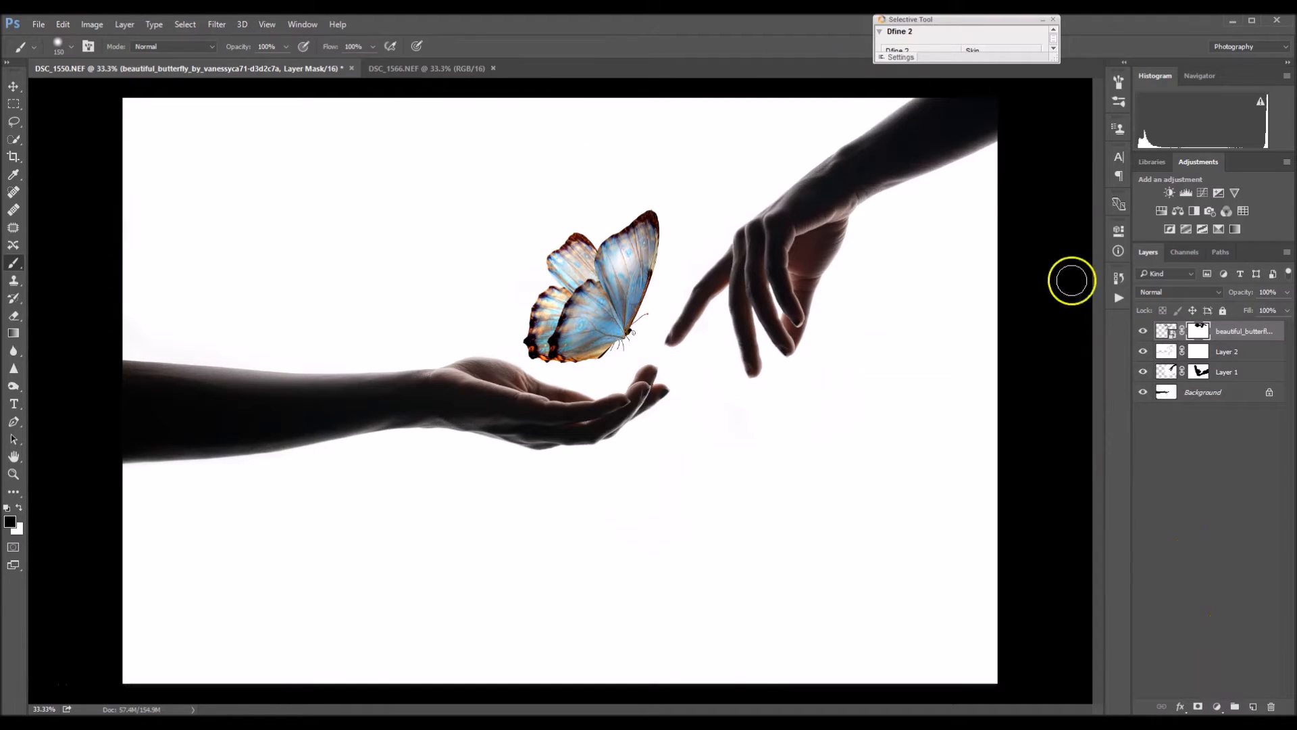
- Select the butterfly layer's image instead of its mask and move the butterfly slightly higher above the palm
{"action": "left_click", "coordinate": [1168, 331]}
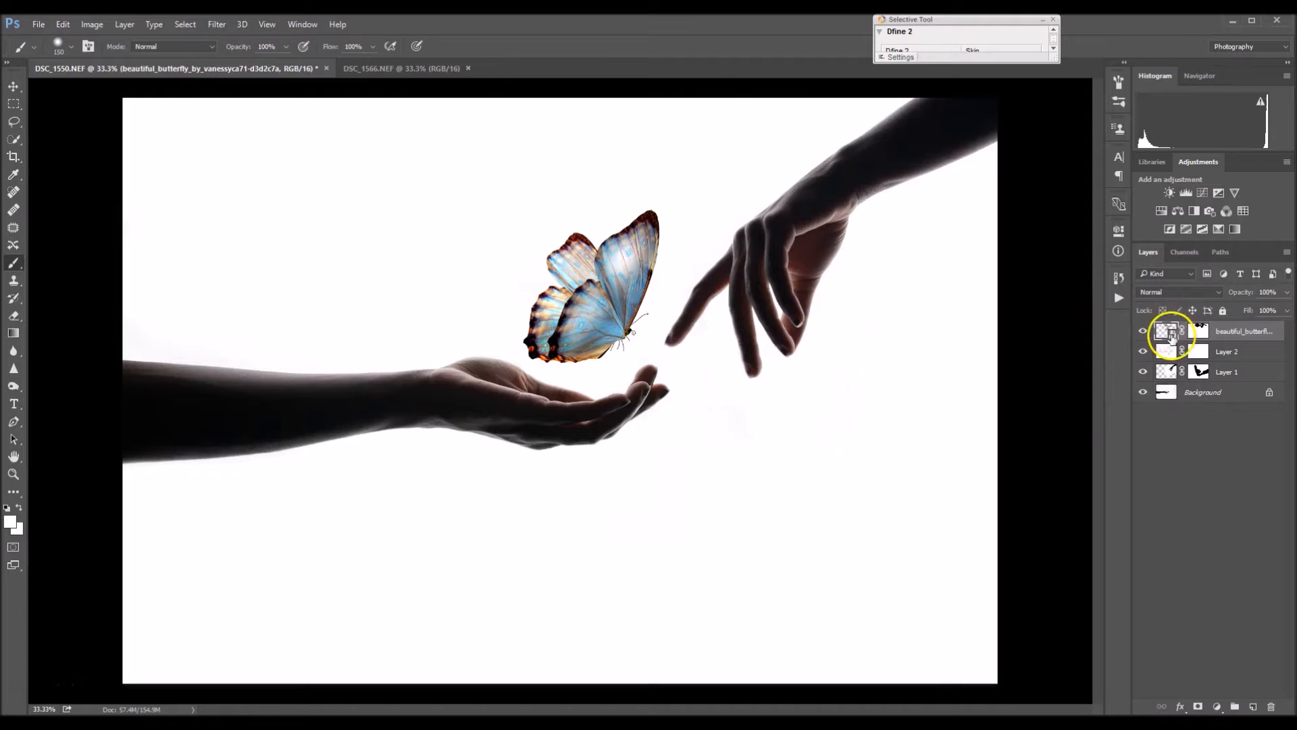
{"action": "left_click", "coordinate": [12, 88]}
{"action": "left_click_drag", "start_coordinate": [593, 302], "coordinate": [597, 281]}
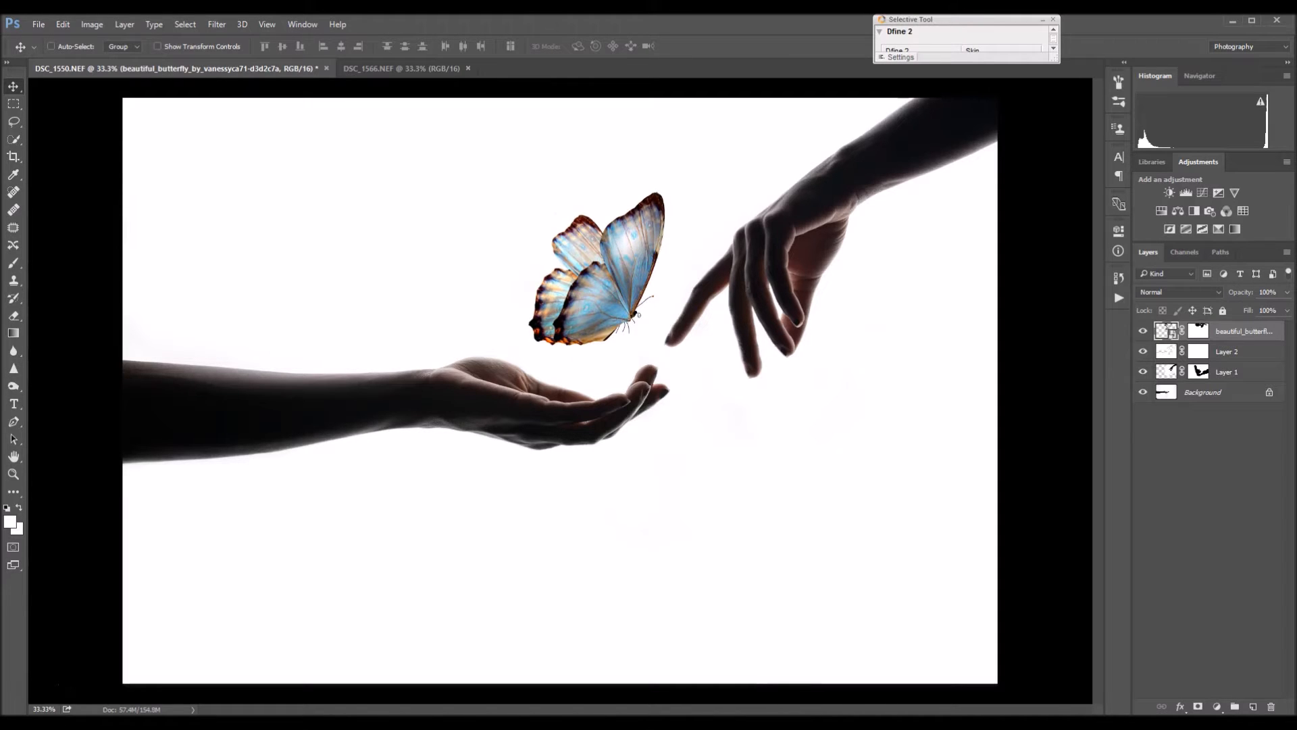
- Transform the butterfly proportionally to 88.67% with a -5.09° rotation, and set its layer opacity to 90%
{"action": "key", "text": "ctrl+t"}
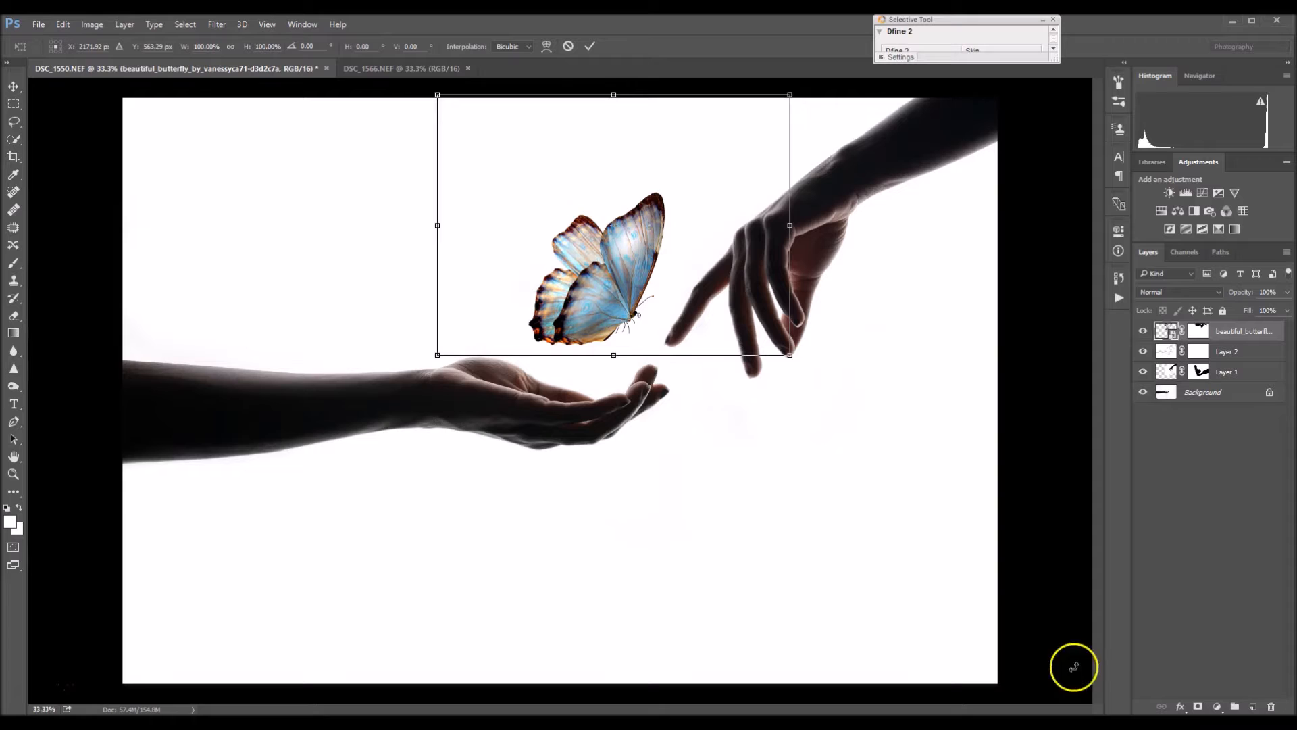
{"action": "left_click", "coordinate": [231, 47]}
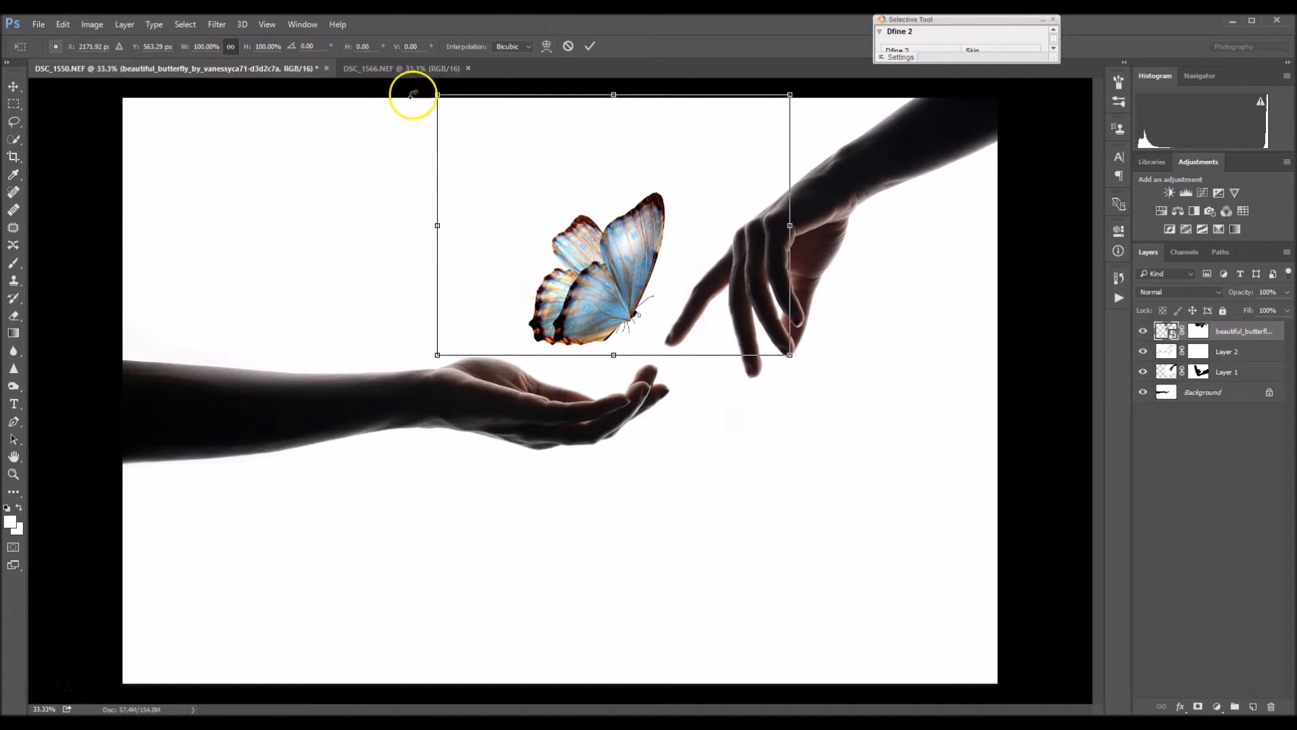
{"action": "left_click_drag", "start_coordinate": [438, 96], "coordinate": [466, 116]}
{"action": "left_click_drag", "start_coordinate": [639, 290], "coordinate": [626, 297]}
{"action": "left_click_drag", "start_coordinate": [466, 371], "coordinate": [472, 368]}
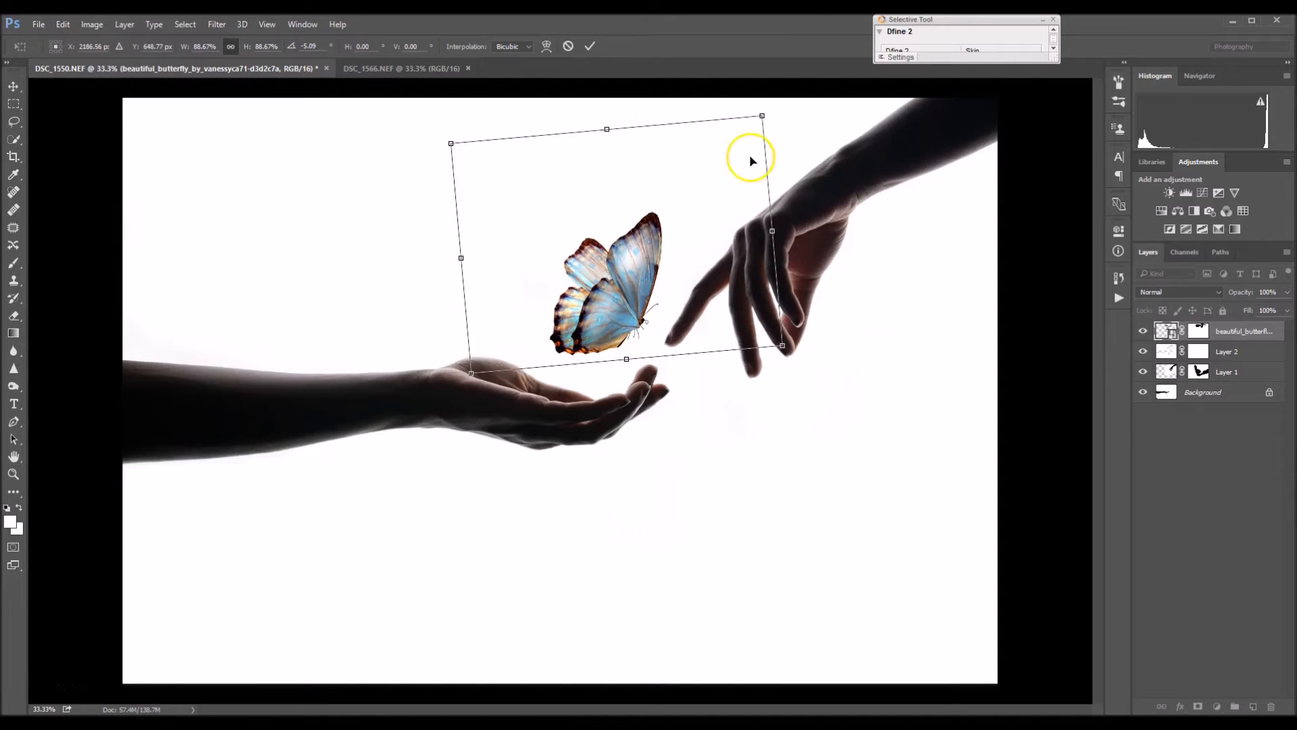
{"action": "left_click", "coordinate": [590, 46]}
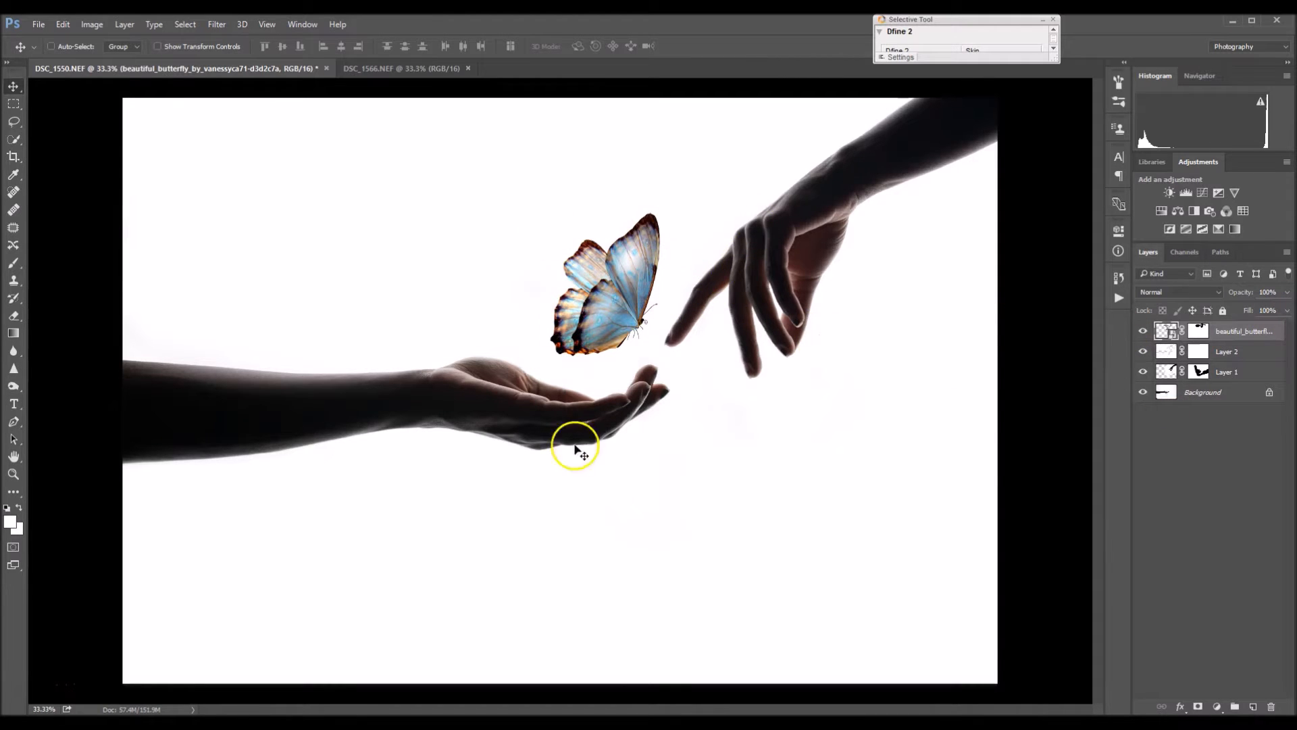
{"action": "left_click", "coordinate": [1287, 293]}
{"action": "left_click_drag", "start_coordinate": [1283, 315], "coordinate": [1282, 313]}
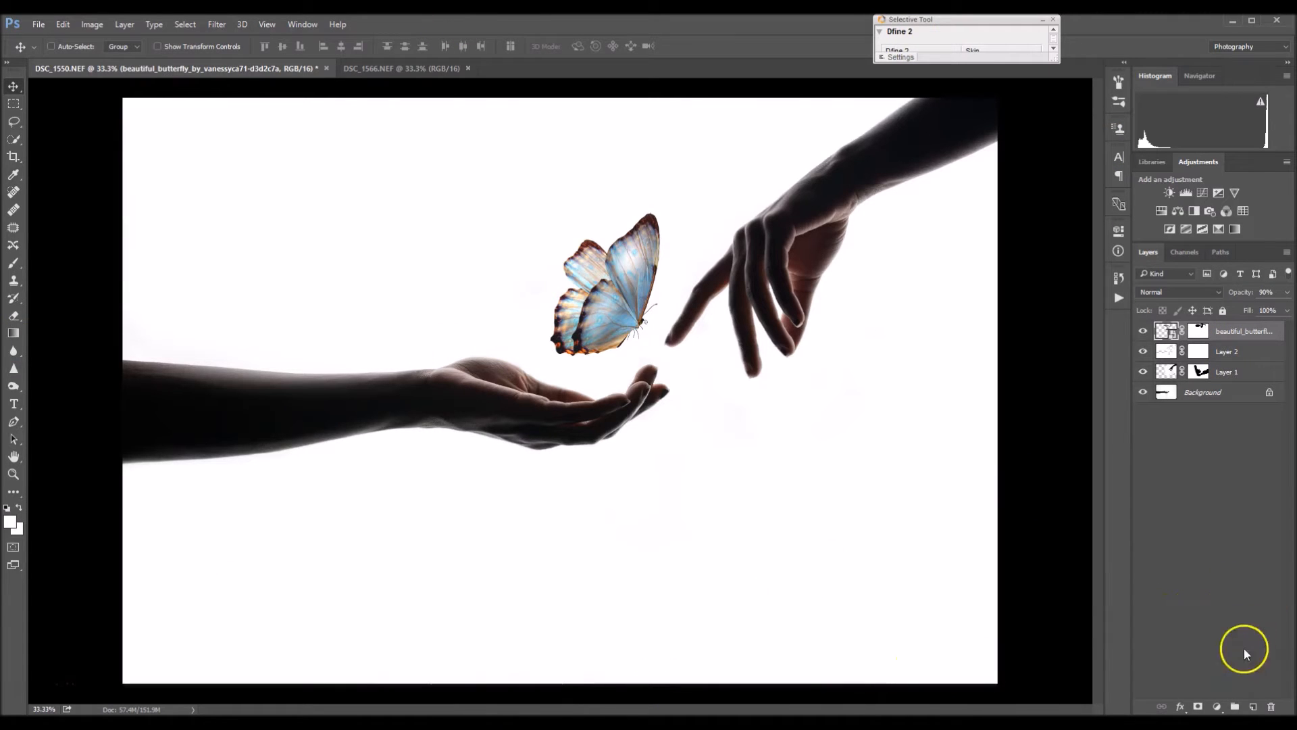
- Add a Black & White adjustment layer above the butterfly and apply the Maximum Black preset to it
{"action": "left_click", "coordinate": [1218, 707]}
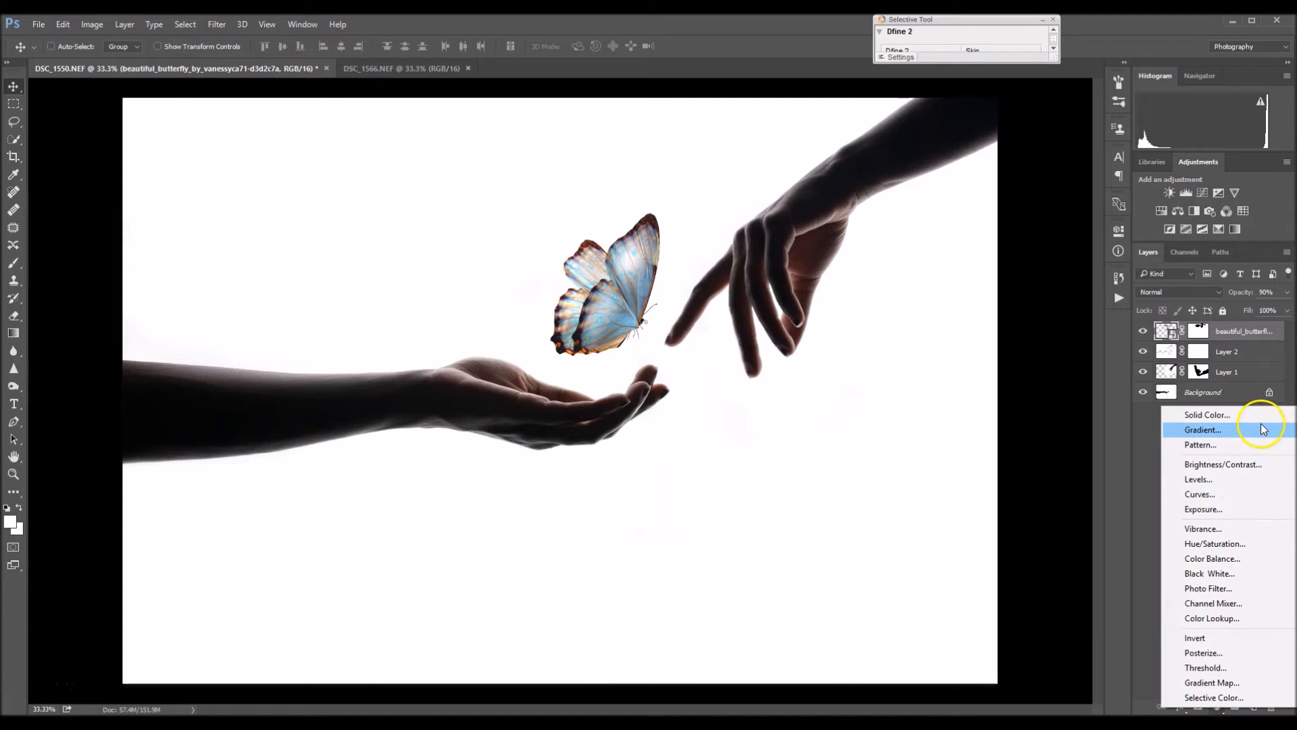
{"action": "left_click", "coordinate": [1239, 573]}
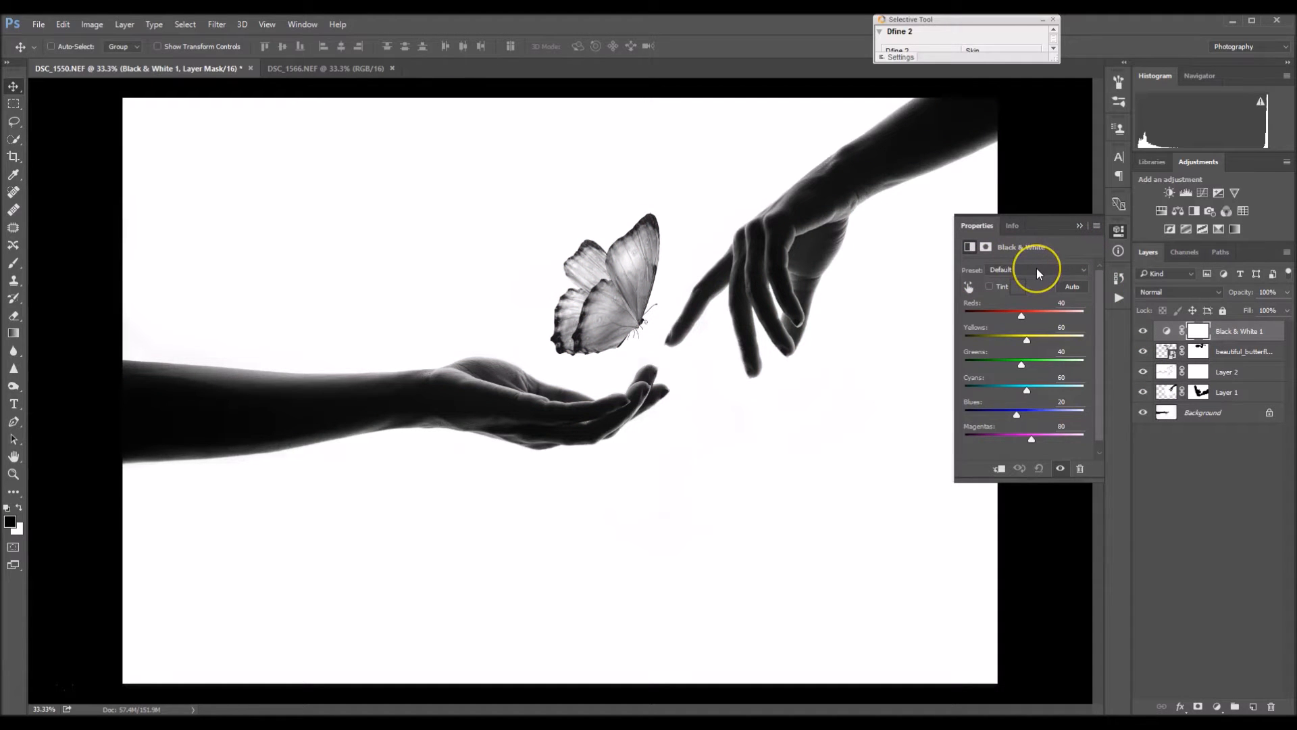
{"action": "left_click", "coordinate": [1038, 270]}
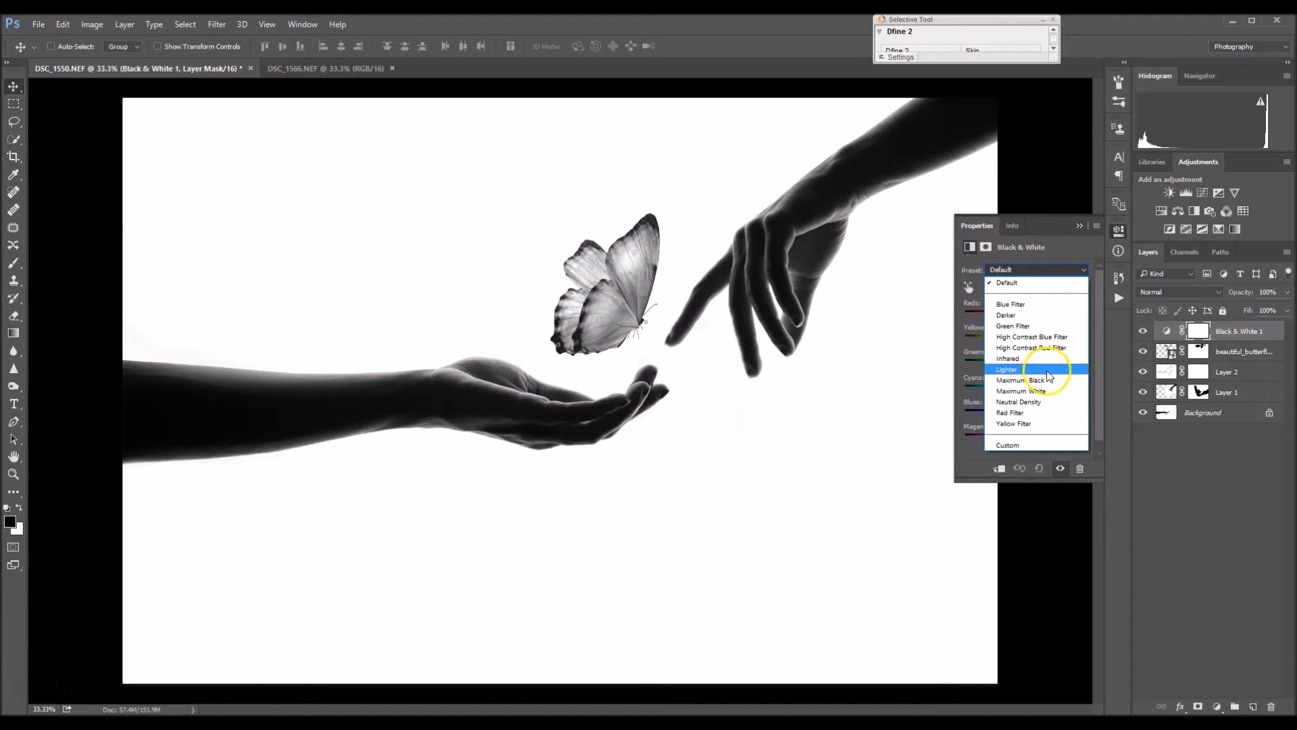
{"action": "left_click", "coordinate": [1050, 380]}
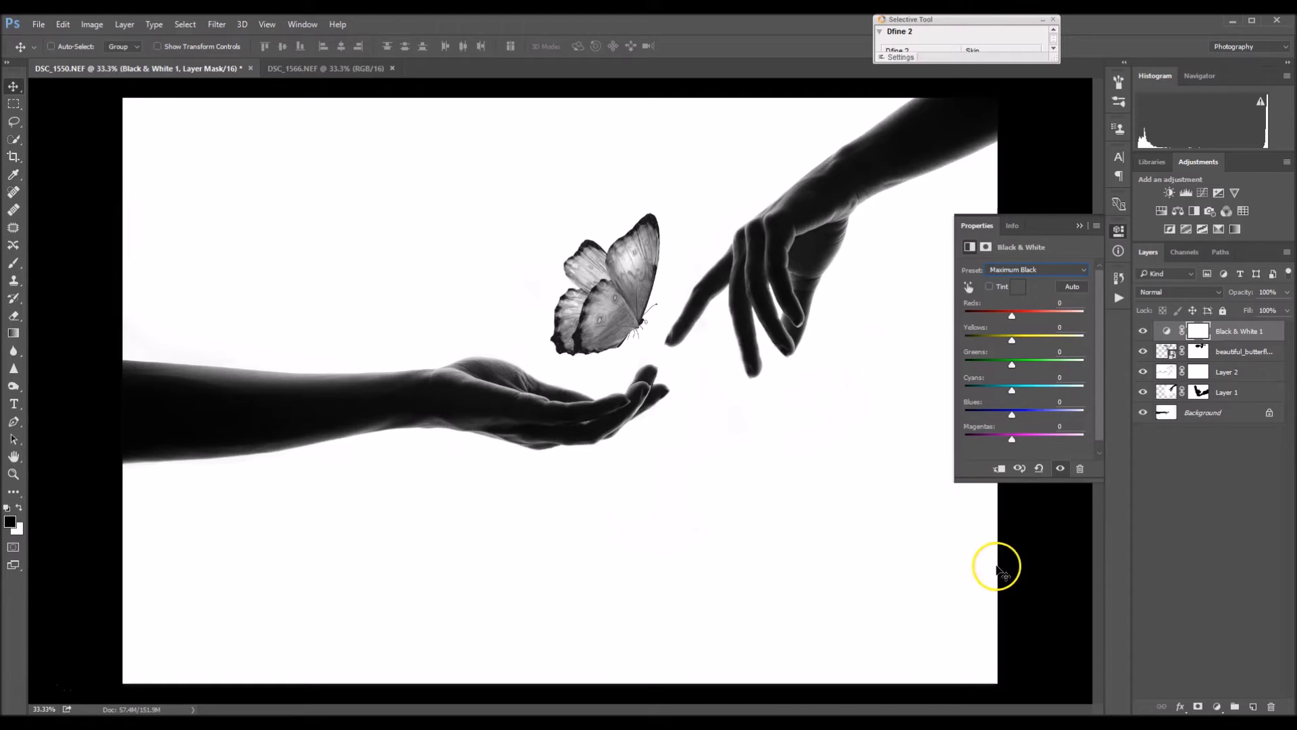
{"action": "left_click", "coordinate": [1078, 225]}
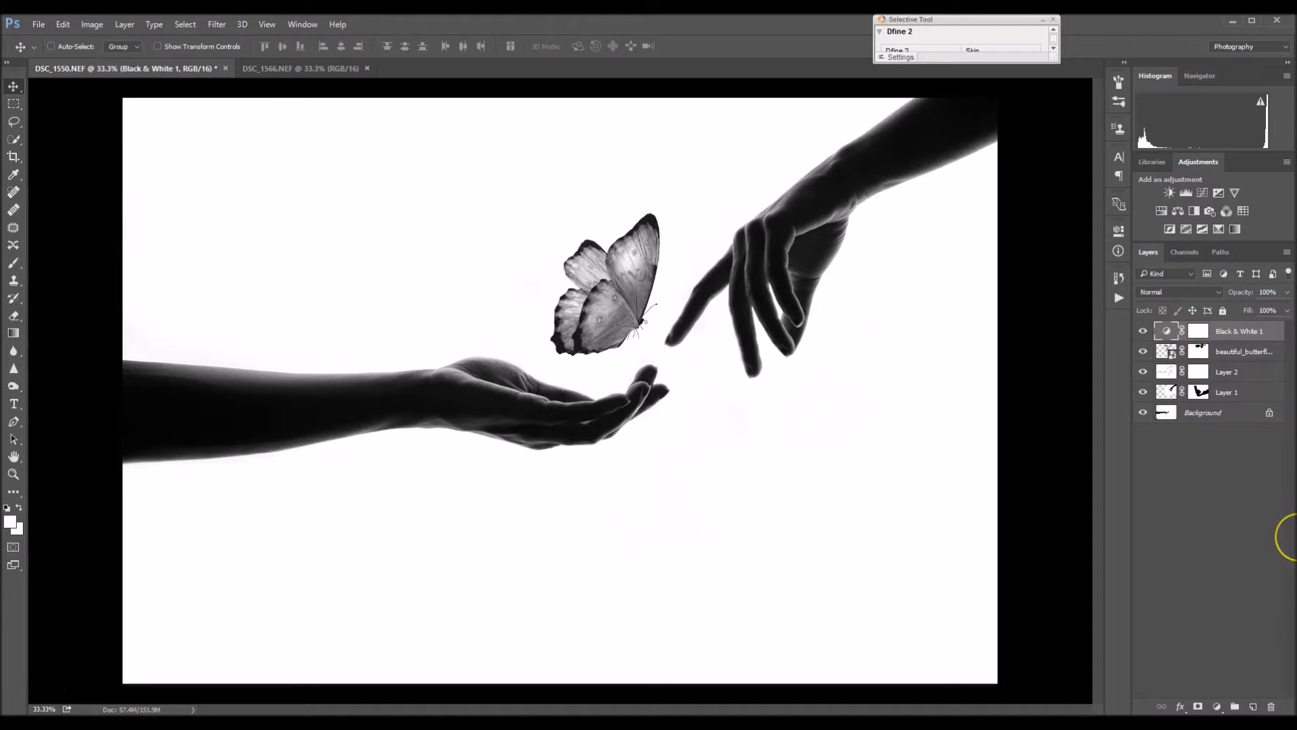
- Duplicate the Black & White adjustment layer, set the copy's blend mode to Multiply, and invert its mask to black
{"action": "key", "text": "ctrl+j"}
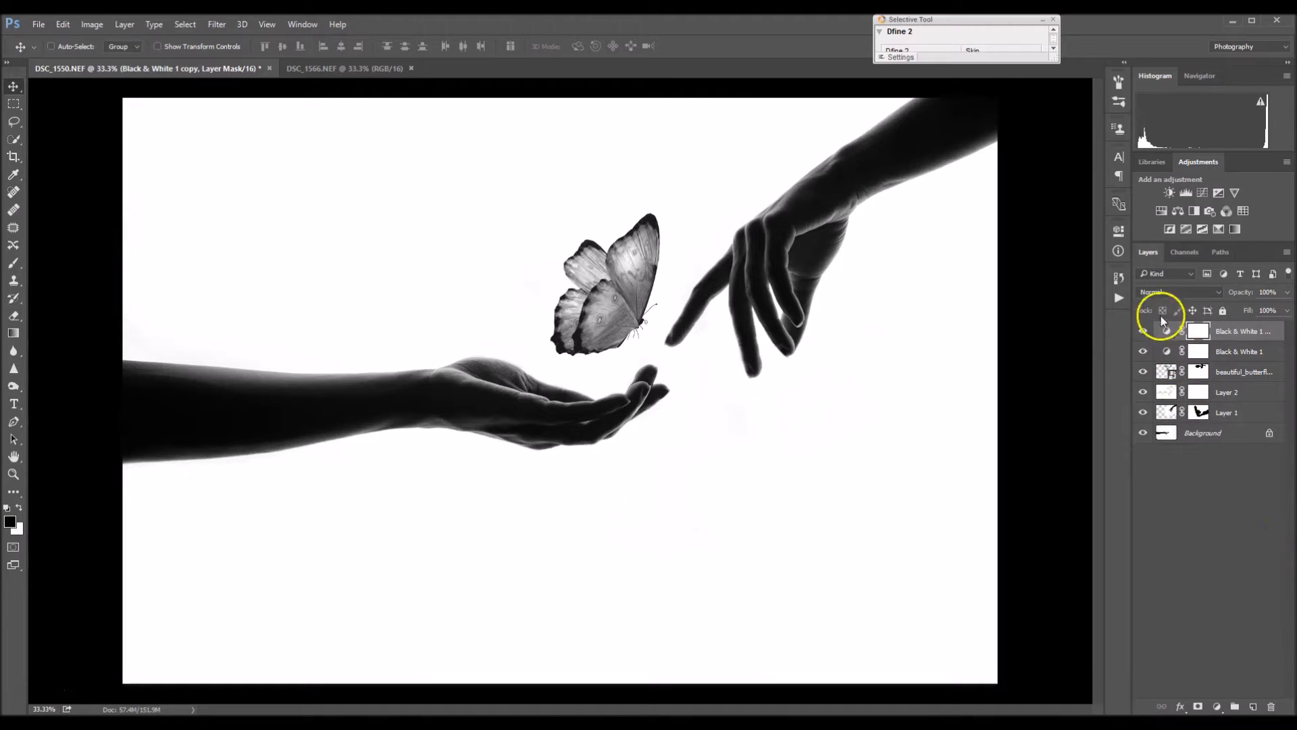
{"action": "left_click", "coordinate": [1183, 292]}
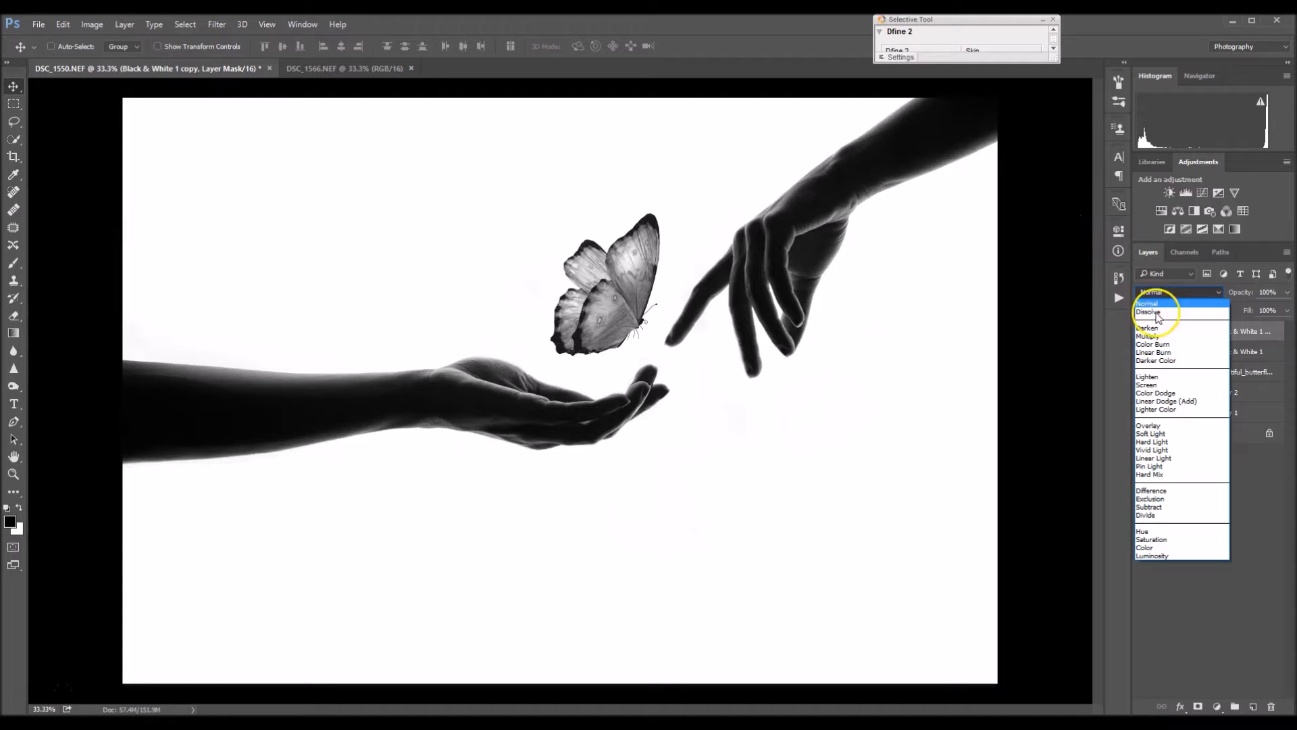
{"action": "left_click", "coordinate": [1157, 336]}
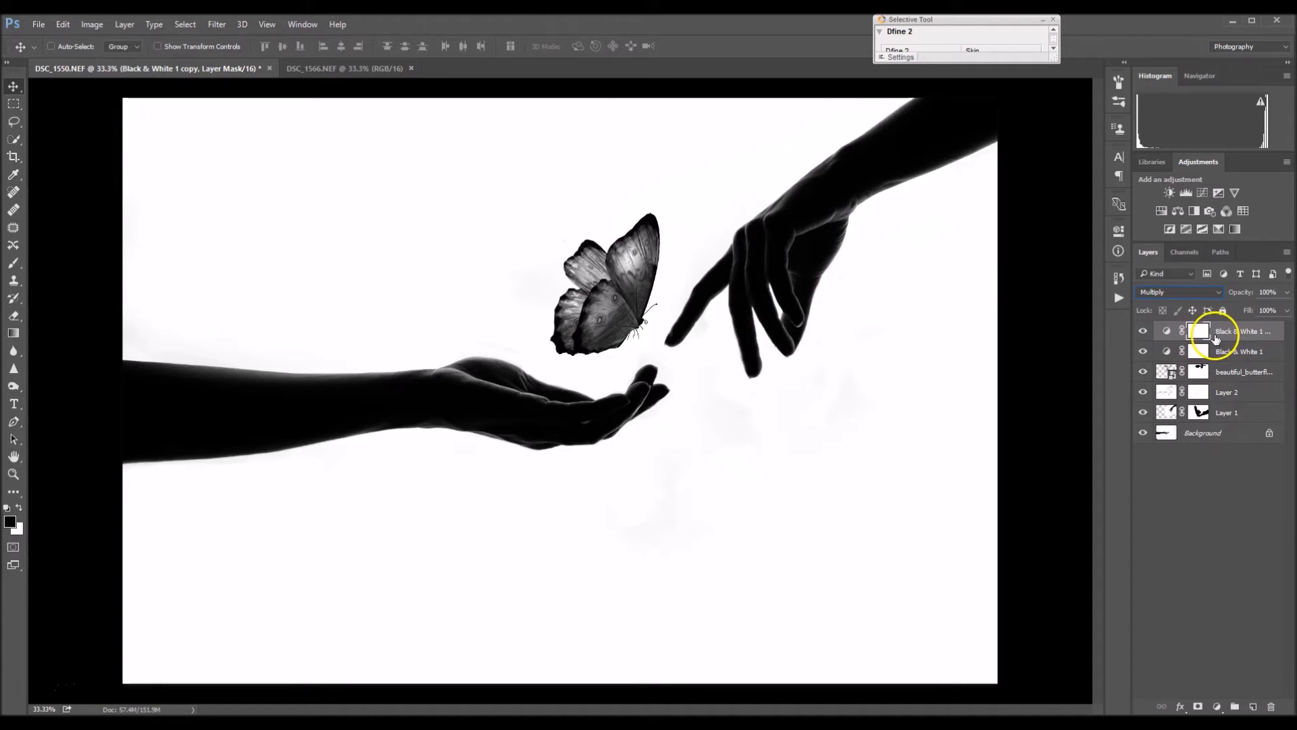
{"action": "key", "text": "ctrl+i"}
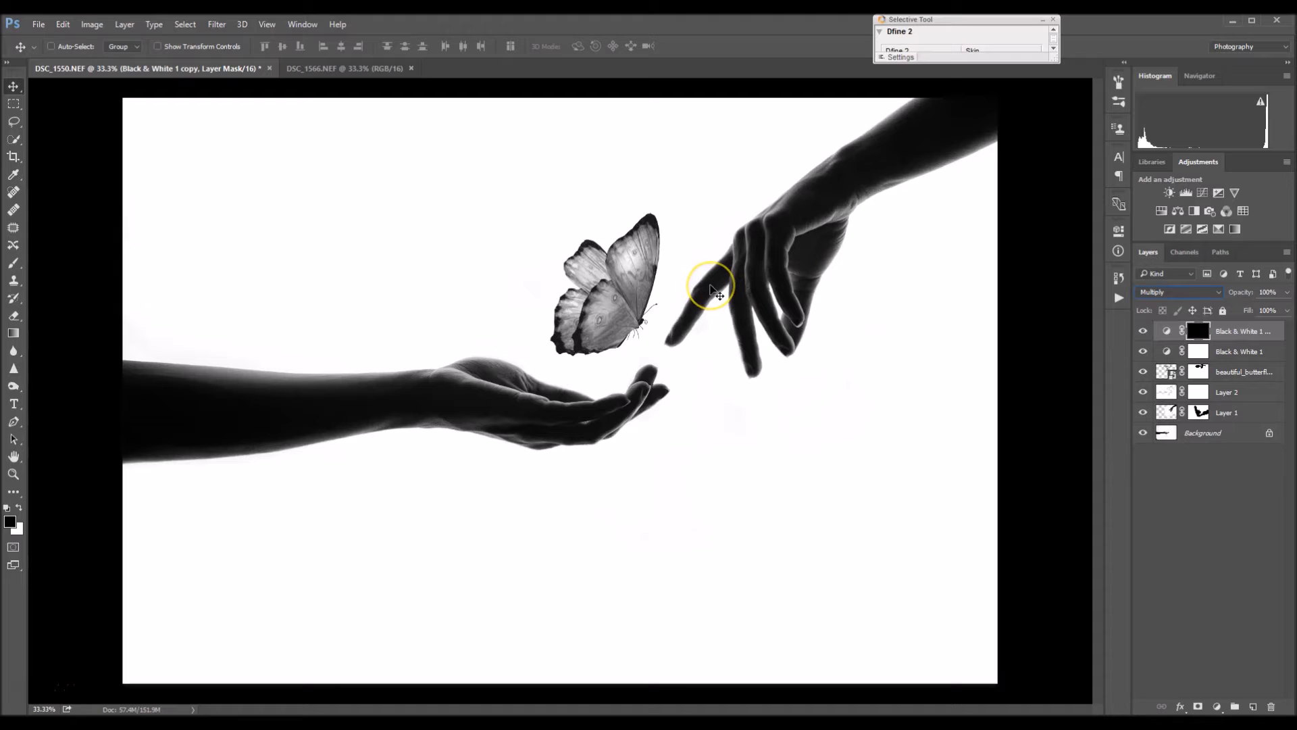
- Paint white on the Multiply layer's mask over the butterfly's wings with a 0% hardness brush, touching back the lower wing with black
{"action": "key", "text": "b"}
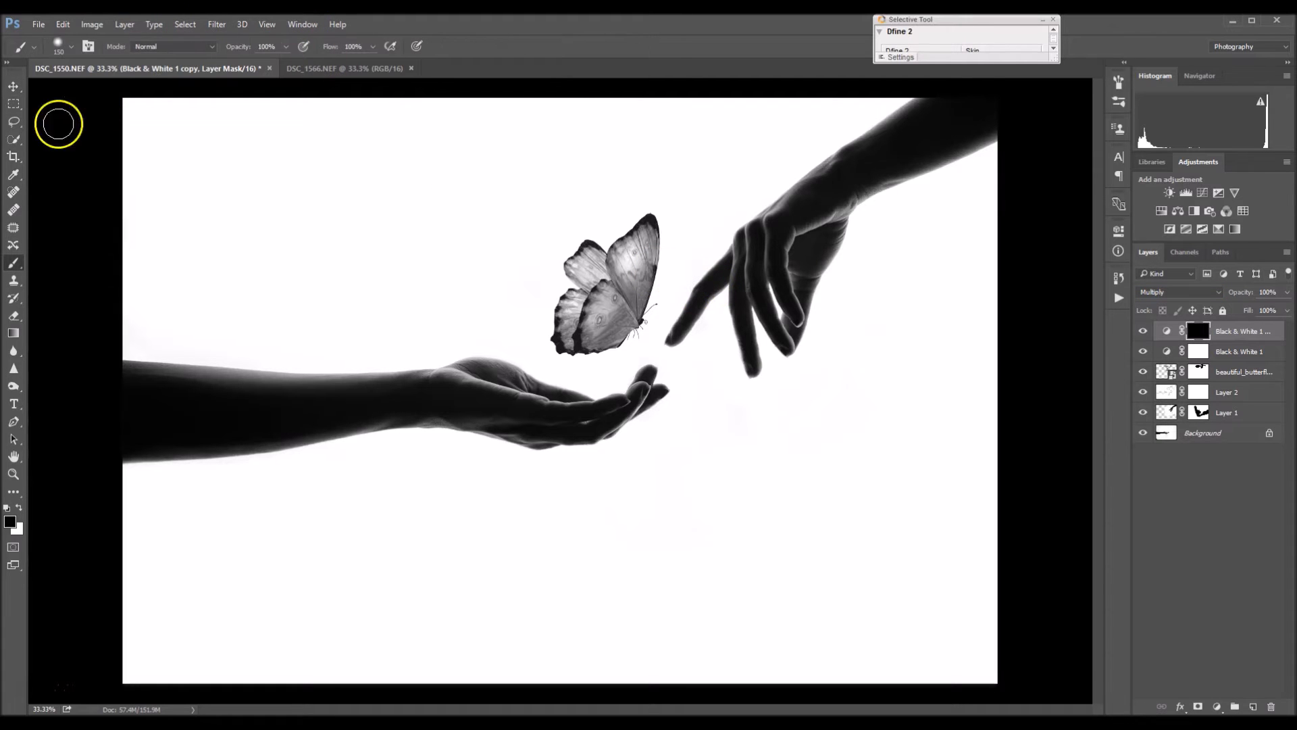
{"action": "left_click", "coordinate": [72, 45]}
{"action": "left_click_drag", "start_coordinate": [95, 121], "coordinate": [54, 115]}
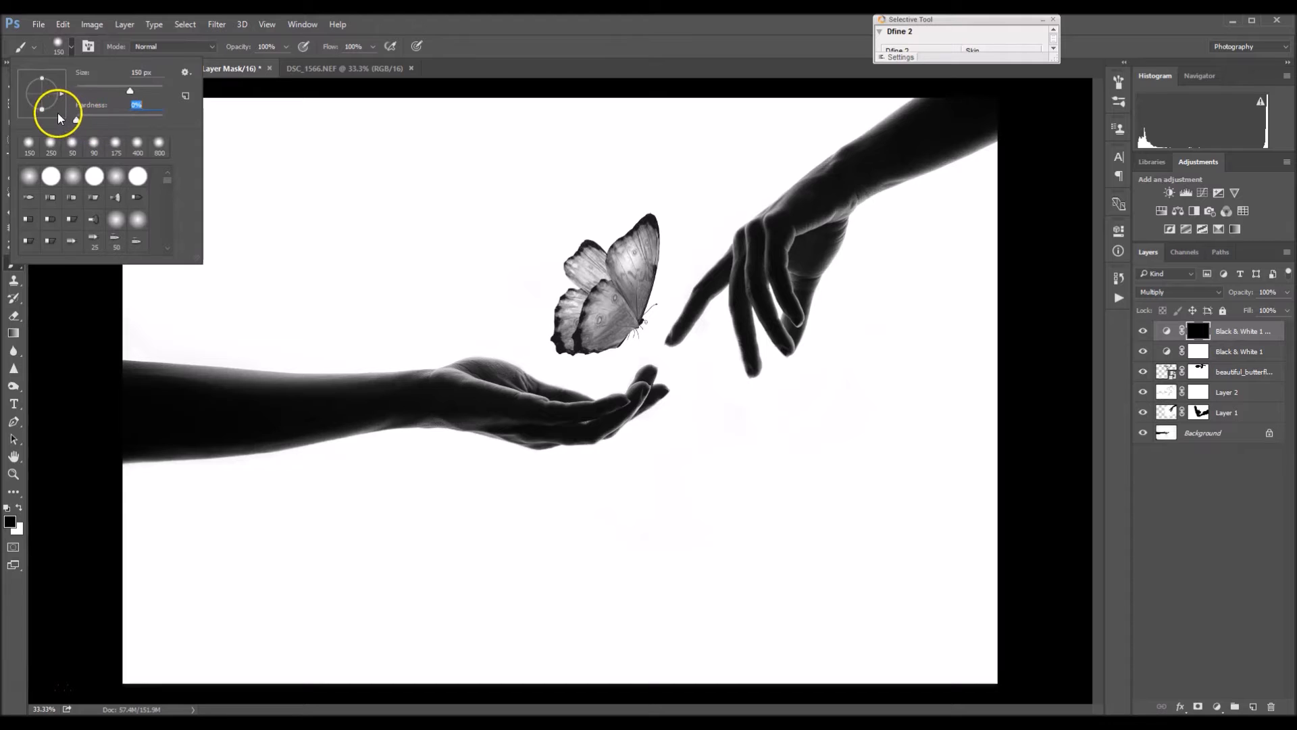
{"action": "left_click", "coordinate": [71, 48]}
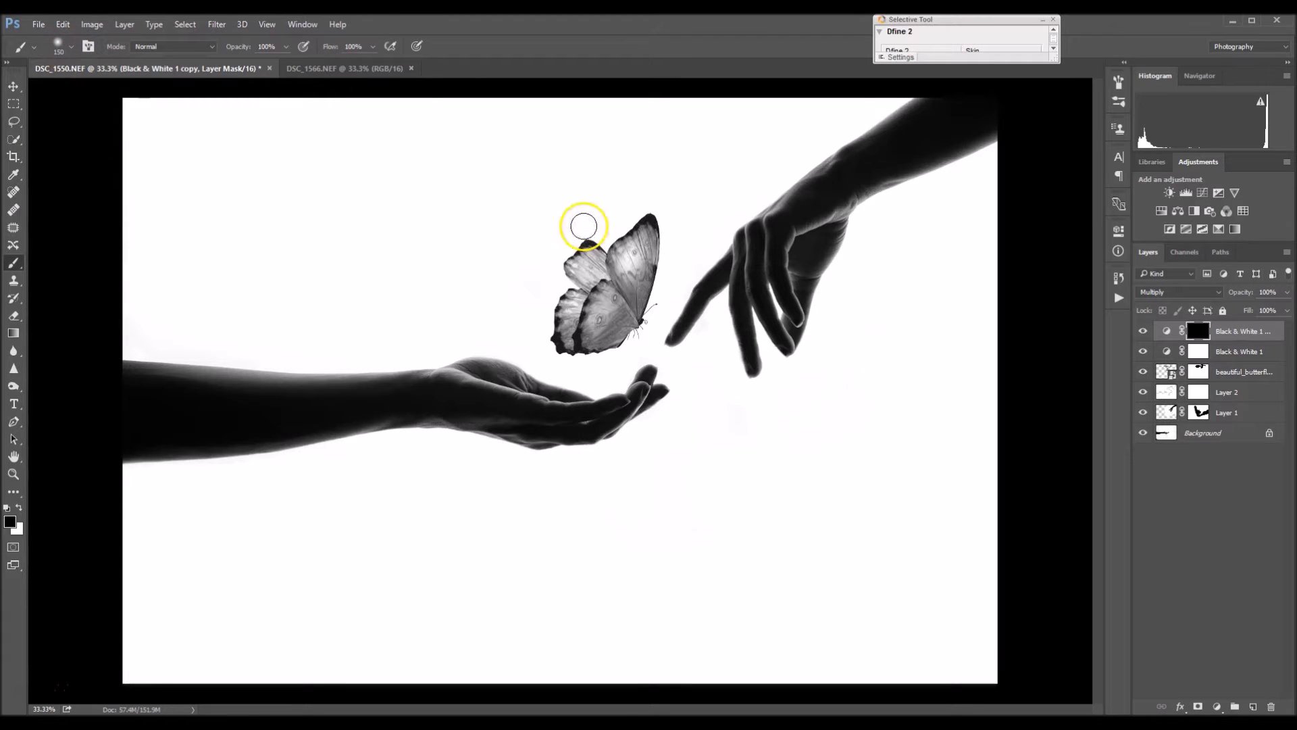
{"action": "scroll", "coordinate": [576, 261], "scroll_direction": "up", "scroll_amount": 1}
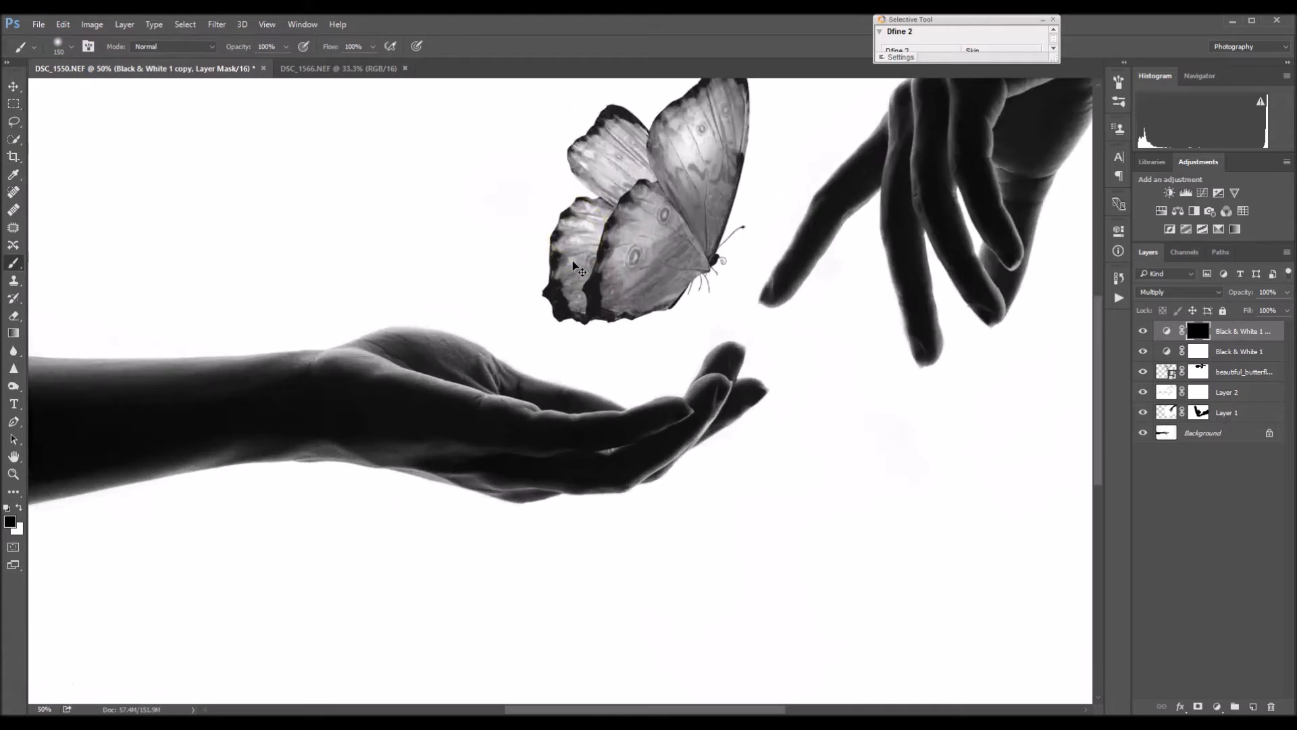
{"action": "mouse_move", "coordinate": [617, 226]}
{"action": "left_mouse_down"}
{"action": "mouse_move", "coordinate": [616, 324]}
{"action": "mouse_move", "coordinate": [631, 313]}
{"action": "mouse_move", "coordinate": [630, 324]}
{"action": "left_mouse_up"}
{"action": "key", "text": "bracketleft"}
{"action": "key", "text": "bracketleft"}
{"action": "key", "text": "bracketleft"}
{"action": "key", "text": "bracketleft"}
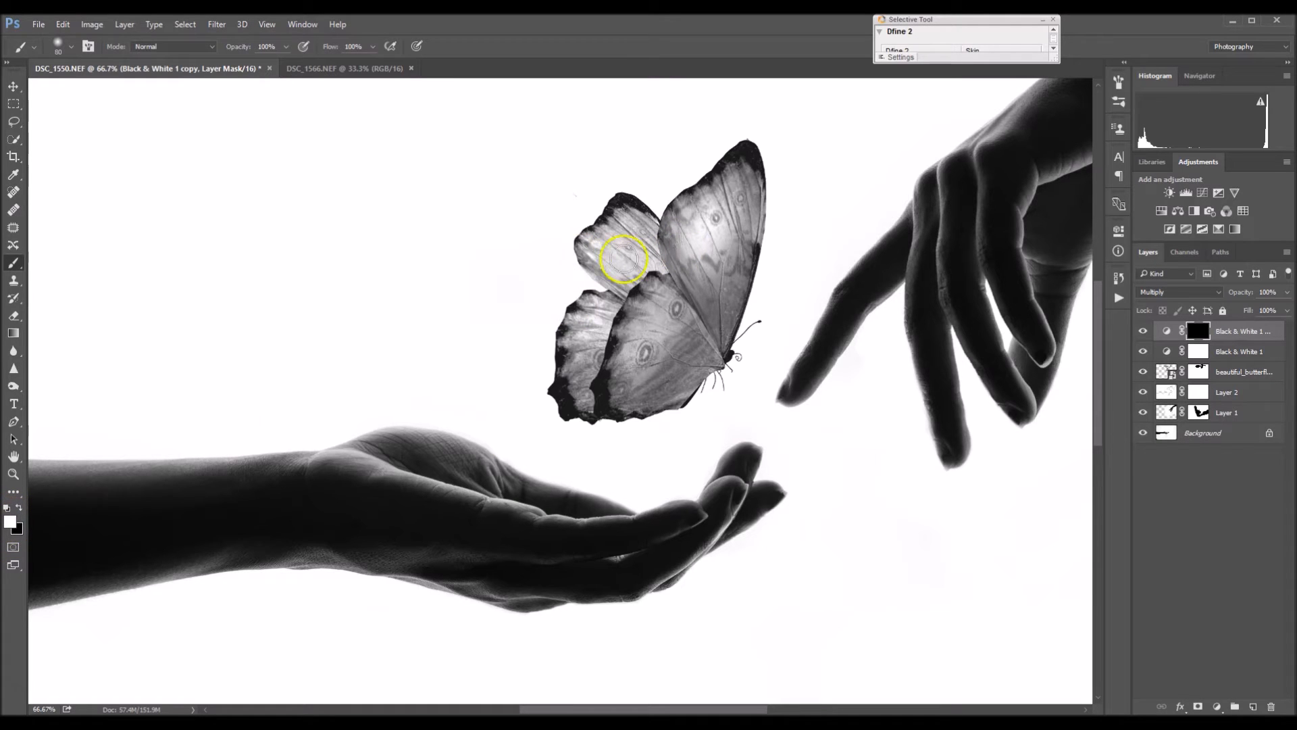
{"action": "mouse_move", "coordinate": [672, 242]}
{"action": "left_mouse_down"}
{"action": "mouse_move", "coordinate": [723, 341]}
{"action": "mouse_move", "coordinate": [725, 278]}
{"action": "mouse_move", "coordinate": [745, 255]}
{"action": "mouse_move", "coordinate": [740, 166]}
{"action": "mouse_move", "coordinate": [687, 202]}
{"action": "mouse_move", "coordinate": [674, 232]}
{"action": "mouse_move", "coordinate": [684, 286]}
{"action": "mouse_move", "coordinate": [716, 317]}
{"action": "mouse_move", "coordinate": [670, 295]}
{"action": "mouse_move", "coordinate": [628, 305]}
{"action": "mouse_move", "coordinate": [610, 396]}
{"action": "mouse_move", "coordinate": [664, 389]}
{"action": "mouse_move", "coordinate": [691, 340]}
{"action": "mouse_move", "coordinate": [703, 357]}
{"action": "mouse_move", "coordinate": [669, 389]}
{"action": "mouse_move", "coordinate": [694, 376]}
{"action": "mouse_move", "coordinate": [669, 392]}
{"action": "mouse_move", "coordinate": [663, 300]}
{"action": "mouse_move", "coordinate": [646, 333]}
{"action": "mouse_move", "coordinate": [661, 370]}
{"action": "mouse_move", "coordinate": [668, 230]}
{"action": "mouse_move", "coordinate": [635, 238]}
{"action": "mouse_move", "coordinate": [625, 213]}
{"action": "mouse_move", "coordinate": [650, 237]}
{"action": "mouse_move", "coordinate": [613, 217]}
{"action": "mouse_move", "coordinate": [583, 240]}
{"action": "mouse_move", "coordinate": [587, 265]}
{"action": "mouse_move", "coordinate": [619, 295]}
{"action": "mouse_move", "coordinate": [649, 249]}
{"action": "mouse_move", "coordinate": [619, 299]}
{"action": "mouse_move", "coordinate": [573, 323]}
{"action": "mouse_move", "coordinate": [572, 373]}
{"action": "mouse_move", "coordinate": [585, 402]}
{"action": "mouse_move", "coordinate": [579, 356]}
{"action": "mouse_move", "coordinate": [602, 293]}
{"action": "mouse_move", "coordinate": [574, 354]}
{"action": "mouse_move", "coordinate": [695, 408]}
{"action": "left_mouse_up"}
{"action": "key", "text": "x"}
{"action": "mouse_move", "coordinate": [671, 321]}
{"action": "left_mouse_down"}
{"action": "mouse_move", "coordinate": [689, 327]}
{"action": "mouse_move", "coordinate": [660, 363]}
{"action": "left_mouse_up"}
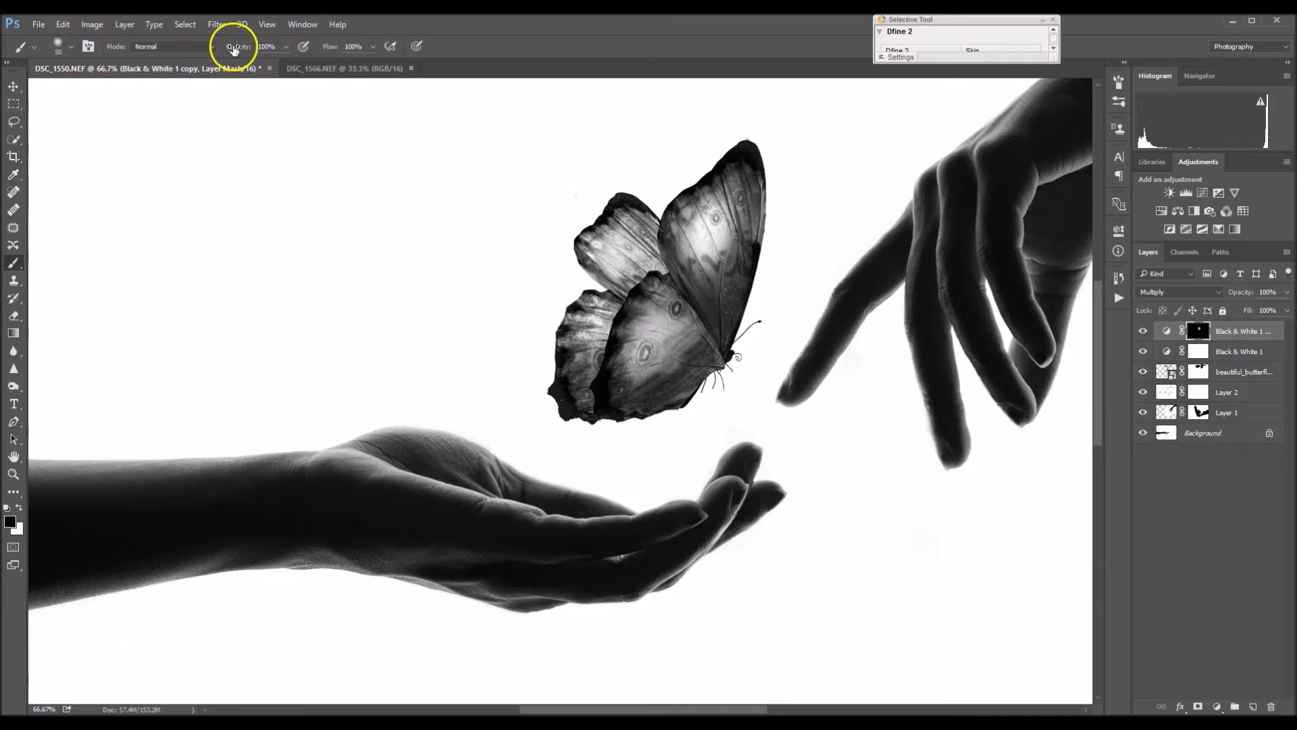
- Set the brush to 25% opacity and 125 px, and blend the mask in white over the butterfly's lower wing
{"action": "left_click", "coordinate": [266, 47]}
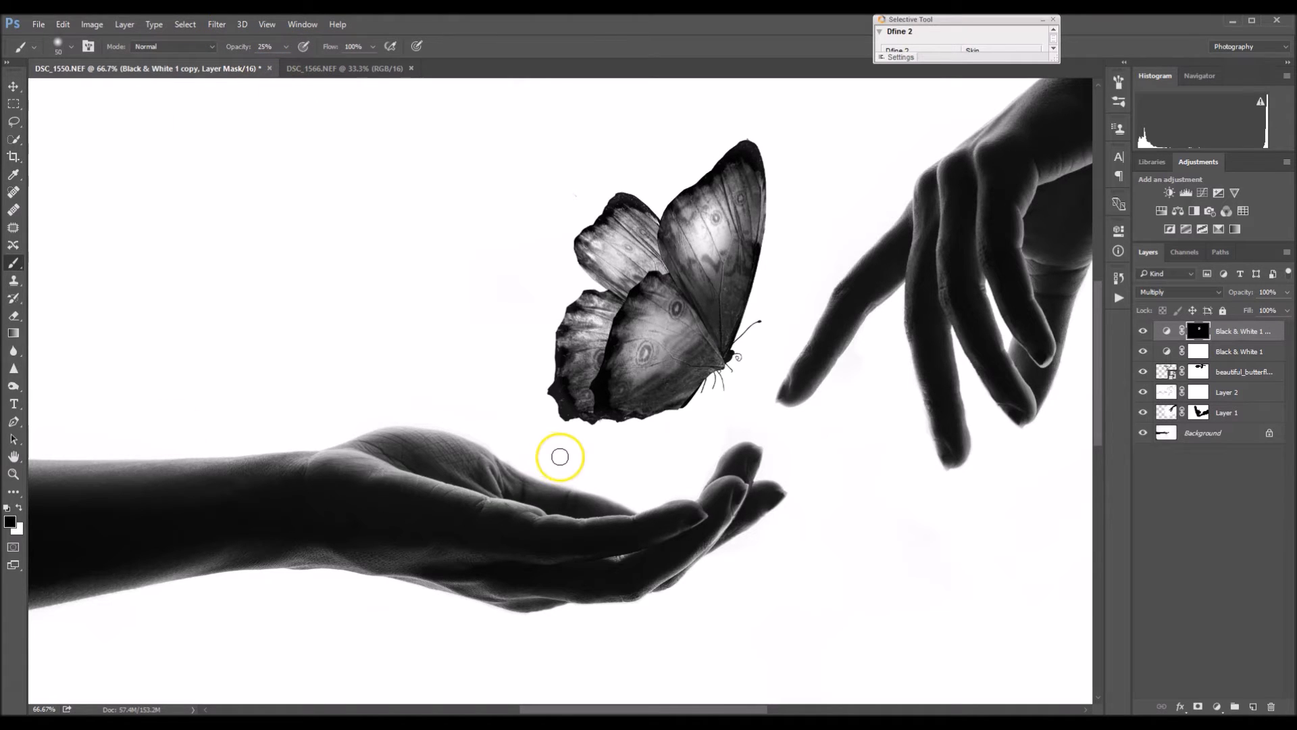
{"action": "key", "text": "bracketright"}
{"action": "key", "text": "bracketright"}
{"action": "key", "text": "bracketright"}
{"action": "key", "text": "bracketright"}
{"action": "key", "text": "bracketright"}
{"action": "key", "text": "bracketright"}
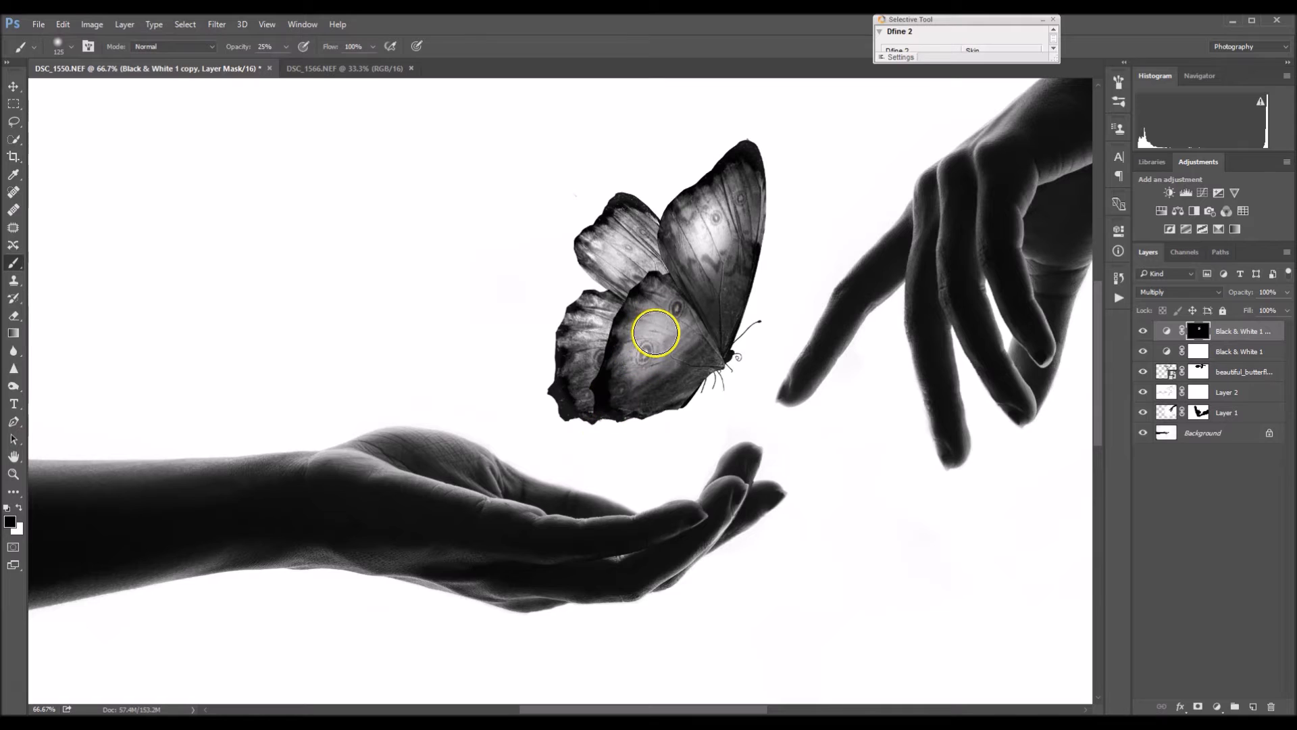
{"action": "key", "text": "x"}
{"action": "mouse_move", "coordinate": [660, 330]}
{"action": "left_mouse_down"}
{"action": "mouse_move", "coordinate": [608, 390]}
{"action": "mouse_move", "coordinate": [701, 343]}
{"action": "mouse_move", "coordinate": [702, 262]}
{"action": "mouse_move", "coordinate": [729, 213]}
{"action": "mouse_move", "coordinate": [707, 213]}
{"action": "mouse_move", "coordinate": [694, 247]}
{"action": "mouse_move", "coordinate": [578, 246]}
{"action": "mouse_move", "coordinate": [627, 252]}
{"action": "mouse_move", "coordinate": [614, 290]}
{"action": "mouse_move", "coordinate": [577, 318]}
{"action": "mouse_move", "coordinate": [586, 342]}
{"action": "mouse_move", "coordinate": [683, 266]}
{"action": "mouse_move", "coordinate": [704, 371]}
{"action": "left_mouse_up"}
- Paint more white on the mask over the butterfly's wings with an 80 px brush at 42% opacity
{"action": "key", "text": "bracketleft"}
{"action": "key", "text": "bracketleft"}
{"action": "key", "text": "bracketleft"}
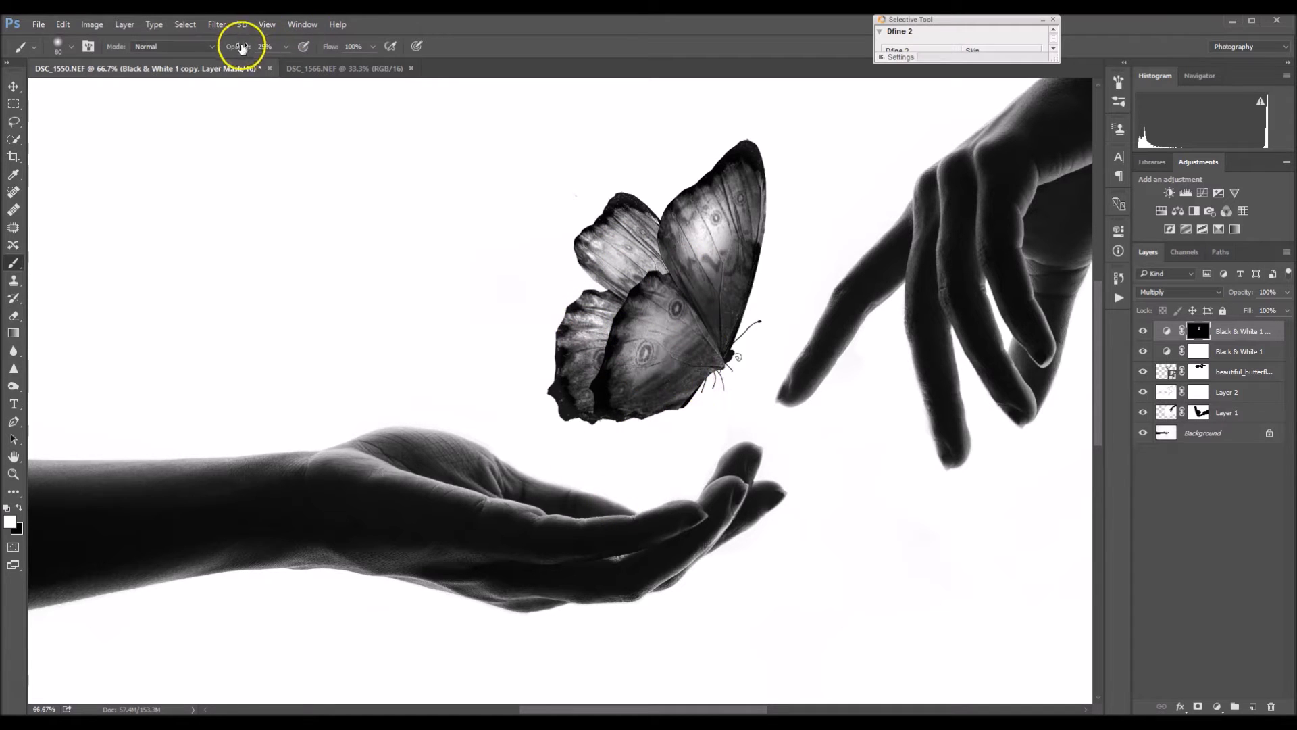
{"action": "left_click_drag", "start_coordinate": [245, 51], "coordinate": [250, 51]}
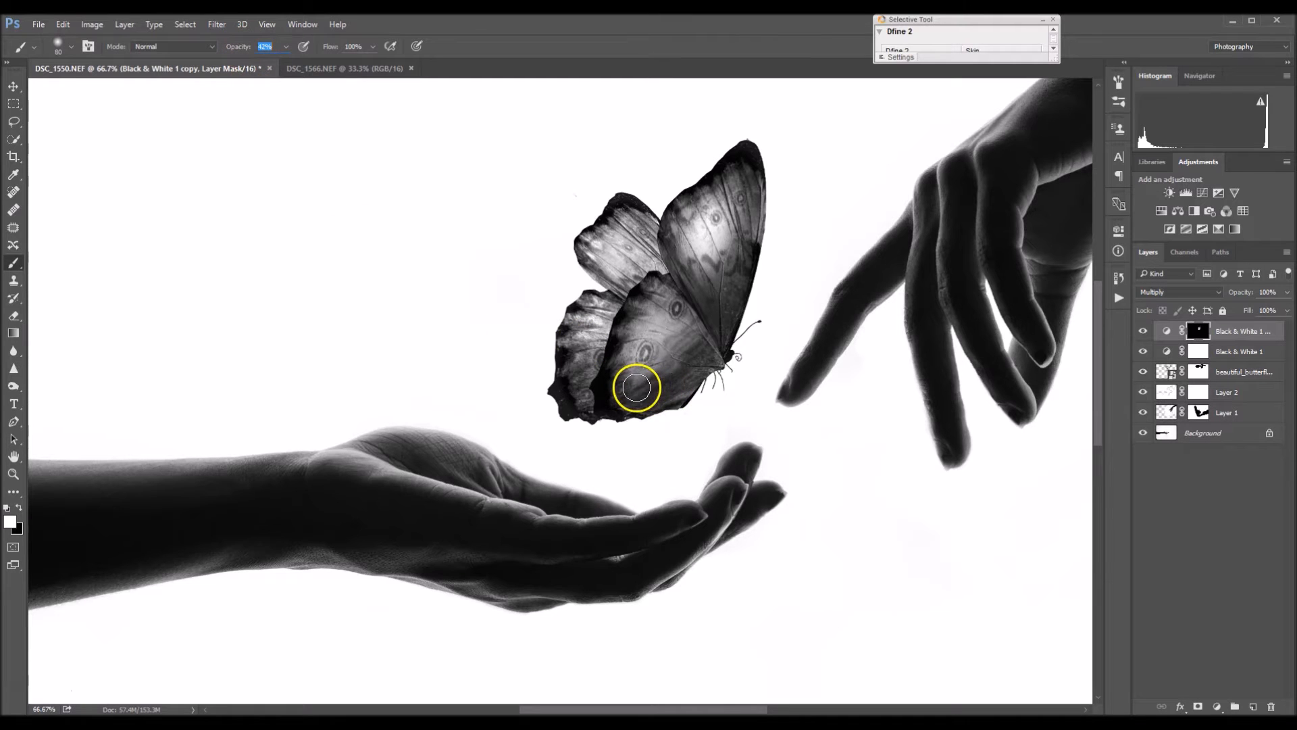
{"action": "left_click", "coordinate": [660, 391]}
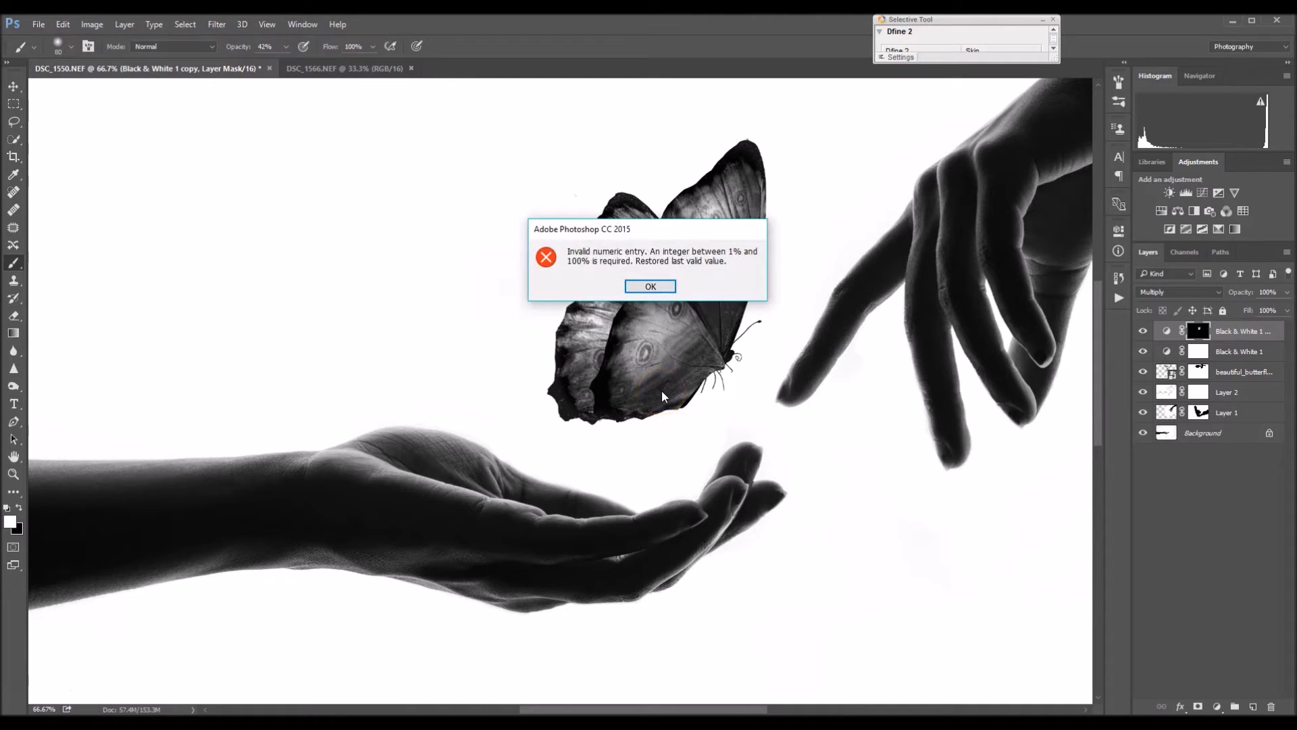
{"action": "key", "text": "Return"}
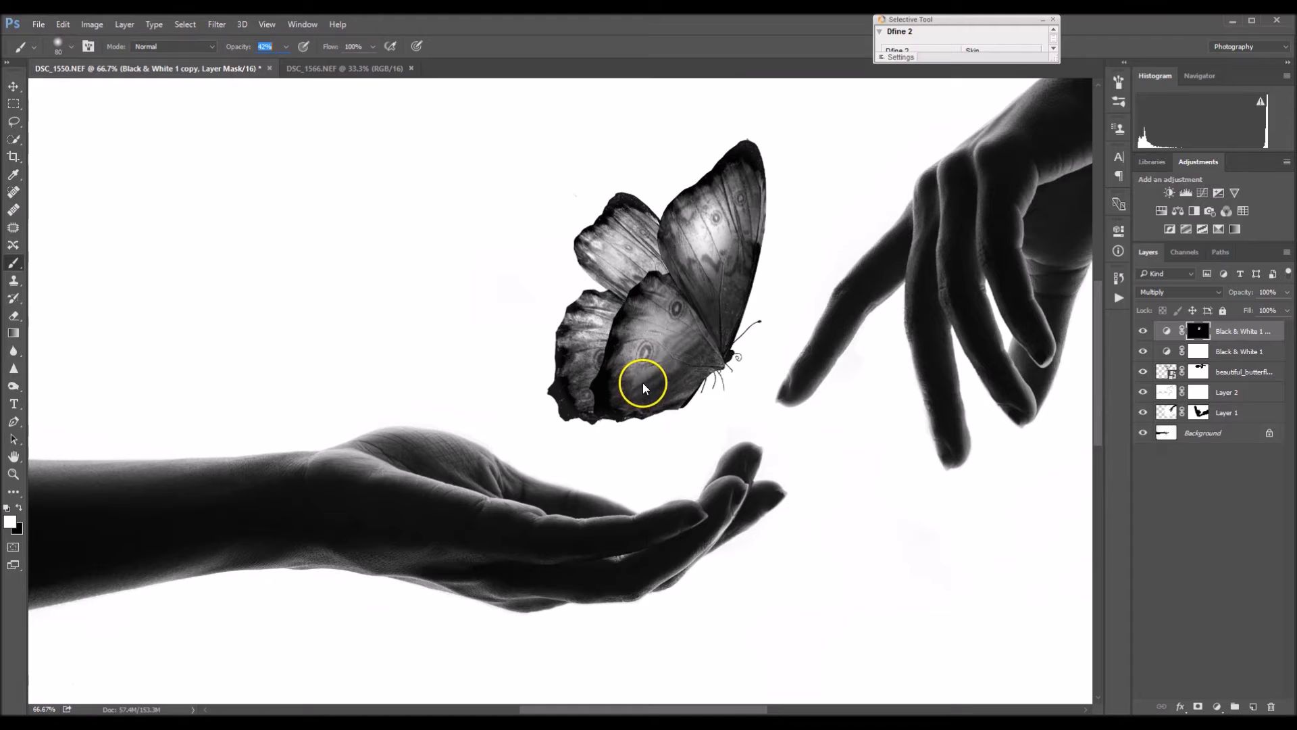
{"action": "mouse_move", "coordinate": [709, 358]}
{"action": "left_mouse_down"}
{"action": "mouse_move", "coordinate": [706, 260]}
{"action": "mouse_move", "coordinate": [721, 330]}
{"action": "mouse_move", "coordinate": [615, 242]}
{"action": "mouse_move", "coordinate": [608, 316]}
{"action": "mouse_move", "coordinate": [581, 333]}
{"action": "left_mouse_up"}
{"action": "key", "text": "ctrl+minus"}
{"action": "key", "text": "ctrl+plus"}
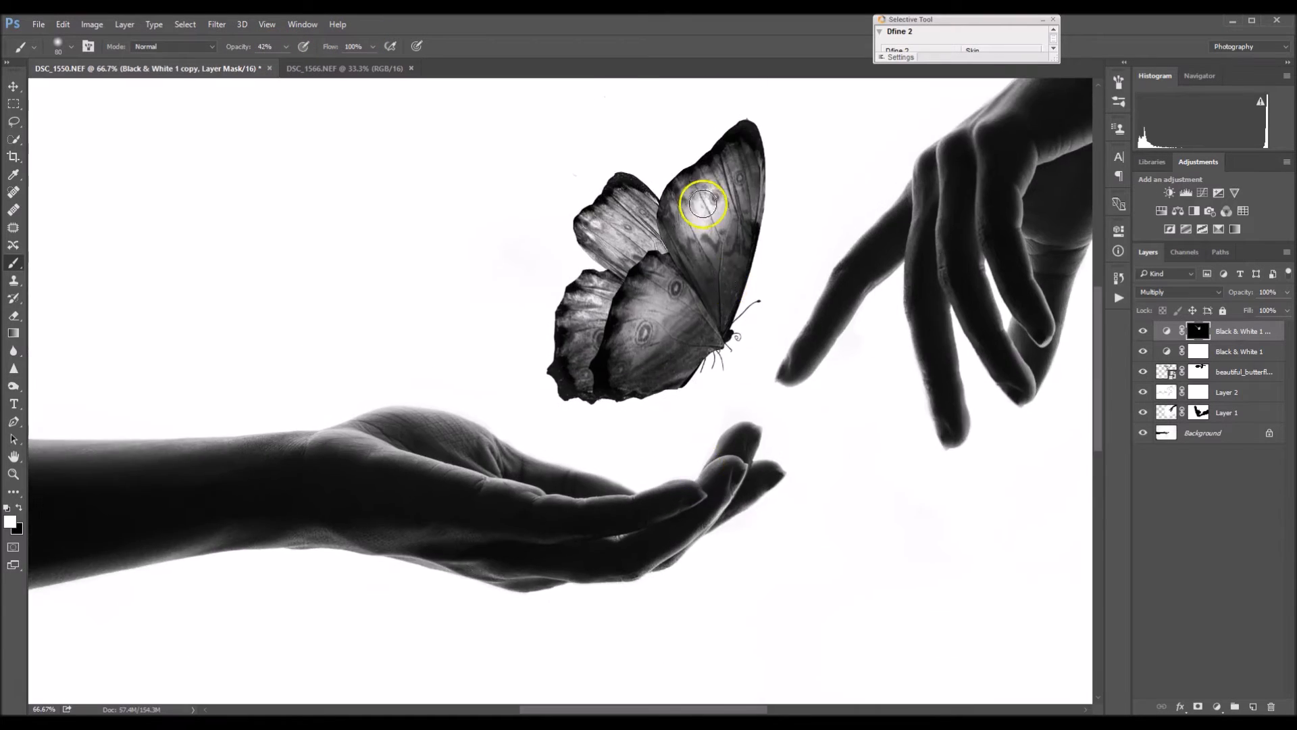
{"action": "left_click_drag", "start_coordinate": [536, 472], "coordinate": [483, 534]}
{"action": "key", "text": "ctrl+minus"}
{"action": "key", "text": "ctrl+minus"}
{"action": "key", "text": "ctrl+minus"}
{"action": "key", "text": "ctrl+plus"}
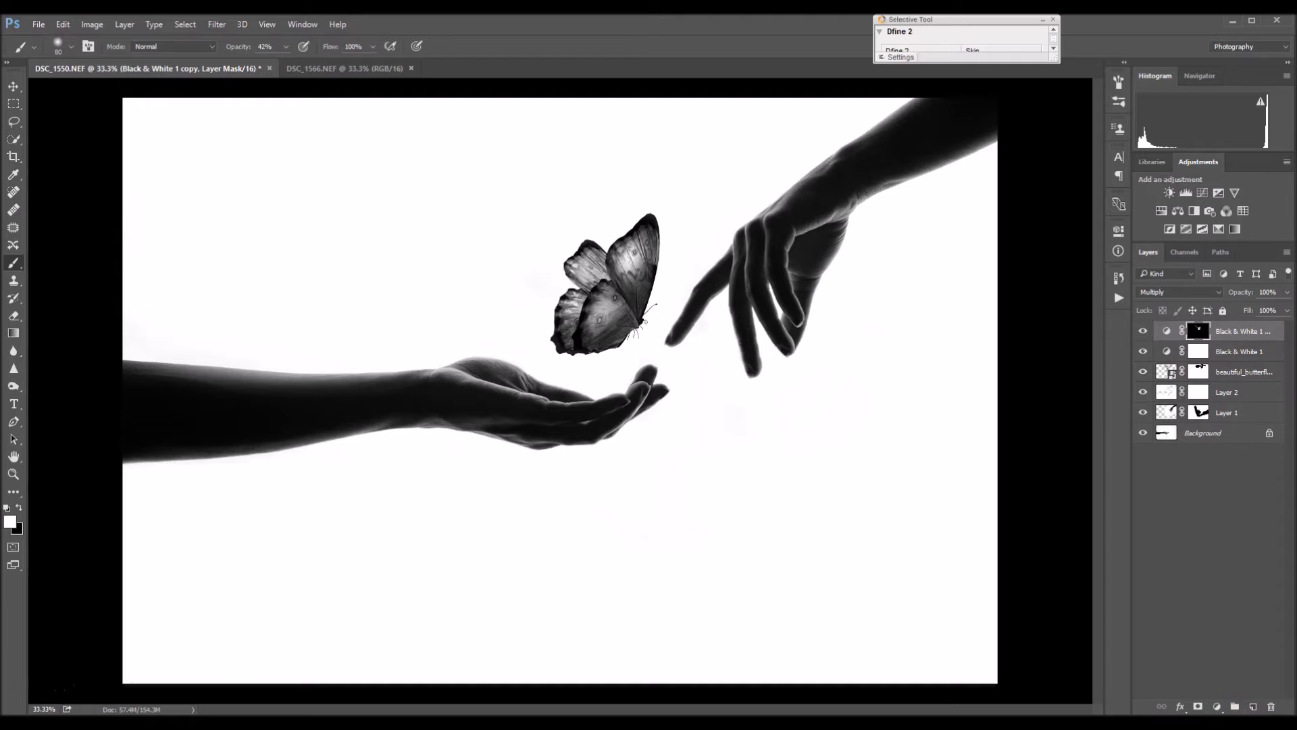
- Create a new empty layer above all others and keep pure white (ffffff) as the foreground colour
{"action": "left_click", "coordinate": [1253, 707]}
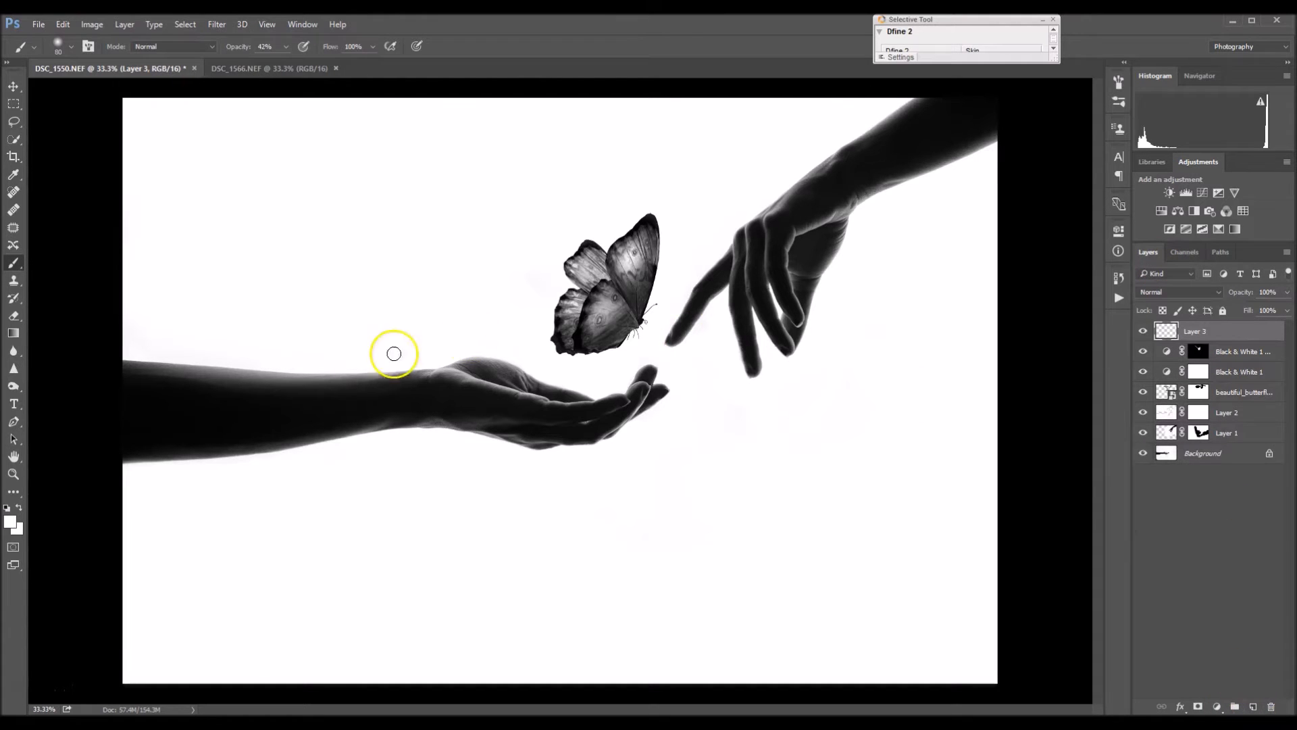
{"action": "left_click", "coordinate": [12, 522]}
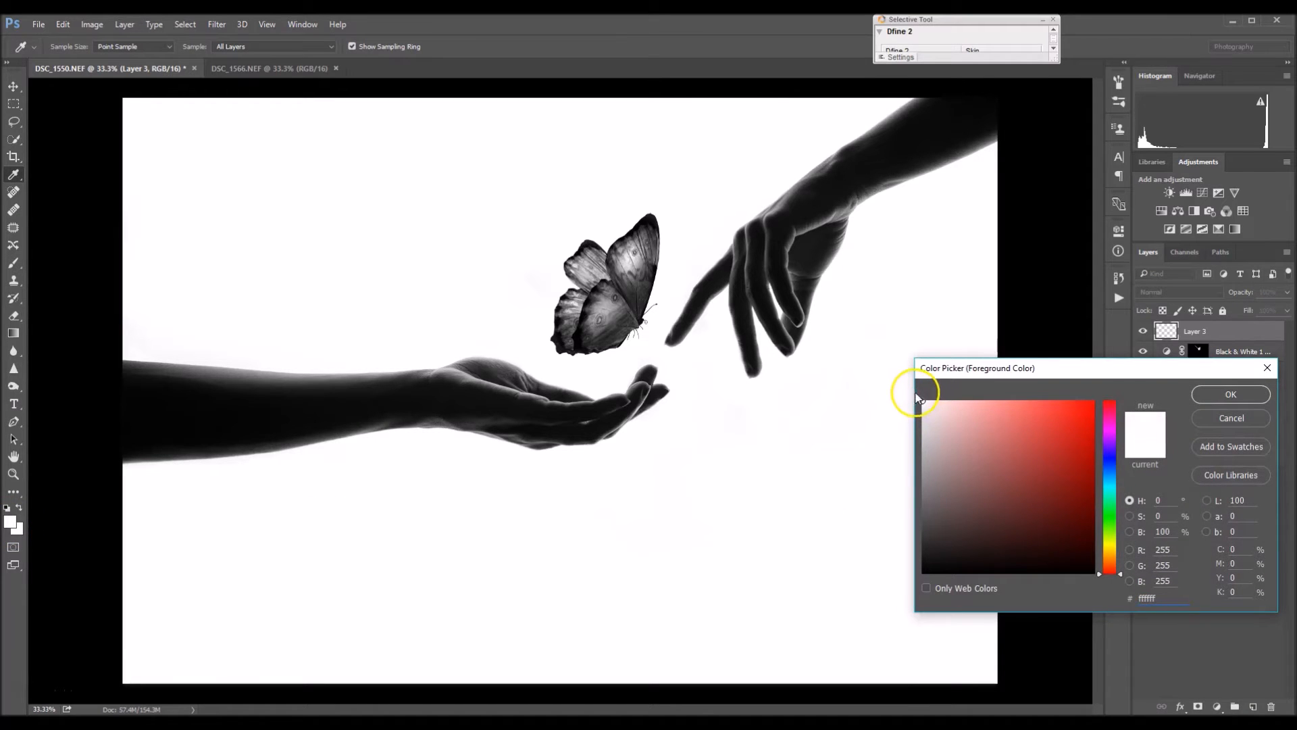
{"action": "left_click", "coordinate": [1229, 395]}
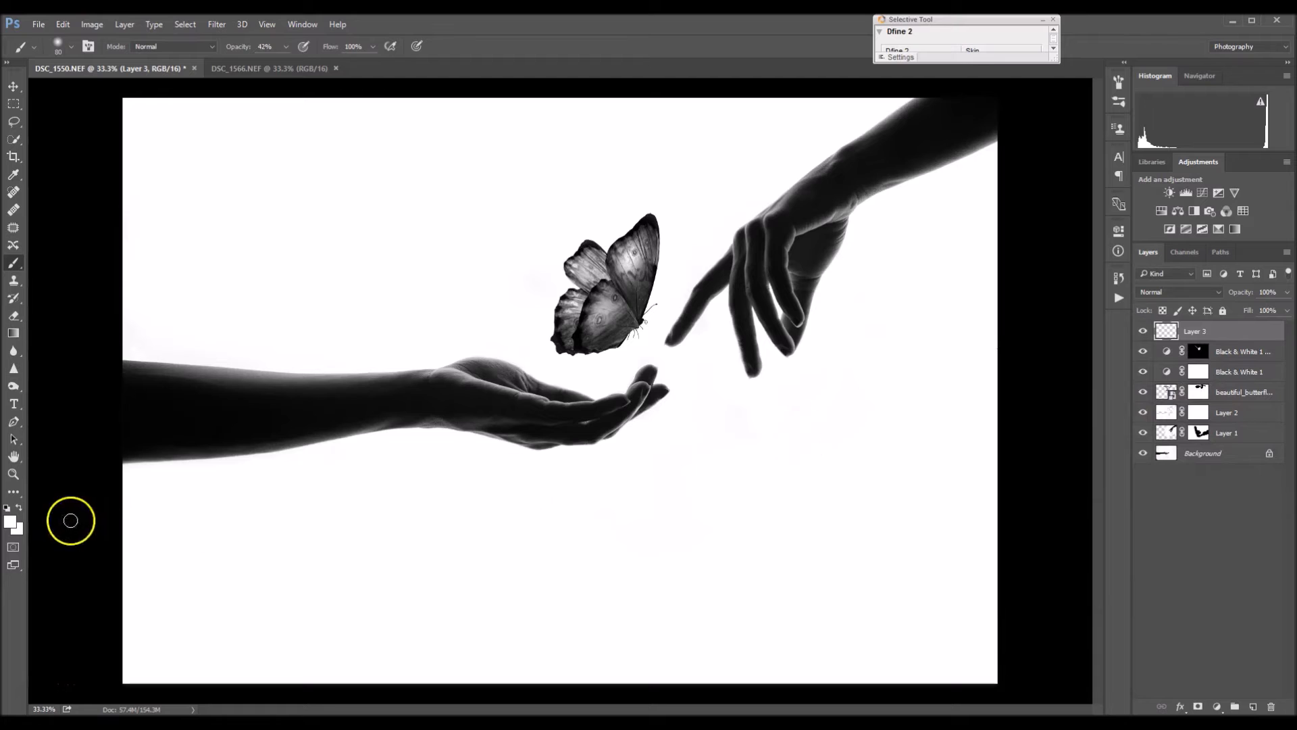
- Try to paint a white highlight along the forearm's upper edge with the brush at 30% opacity
{"action": "key", "text": "ctrl+plus"}
{"action": "key", "text": "ctrl+plus"}
{"action": "left_click_drag", "start_coordinate": [254, 479], "coordinate": [675, 493]}
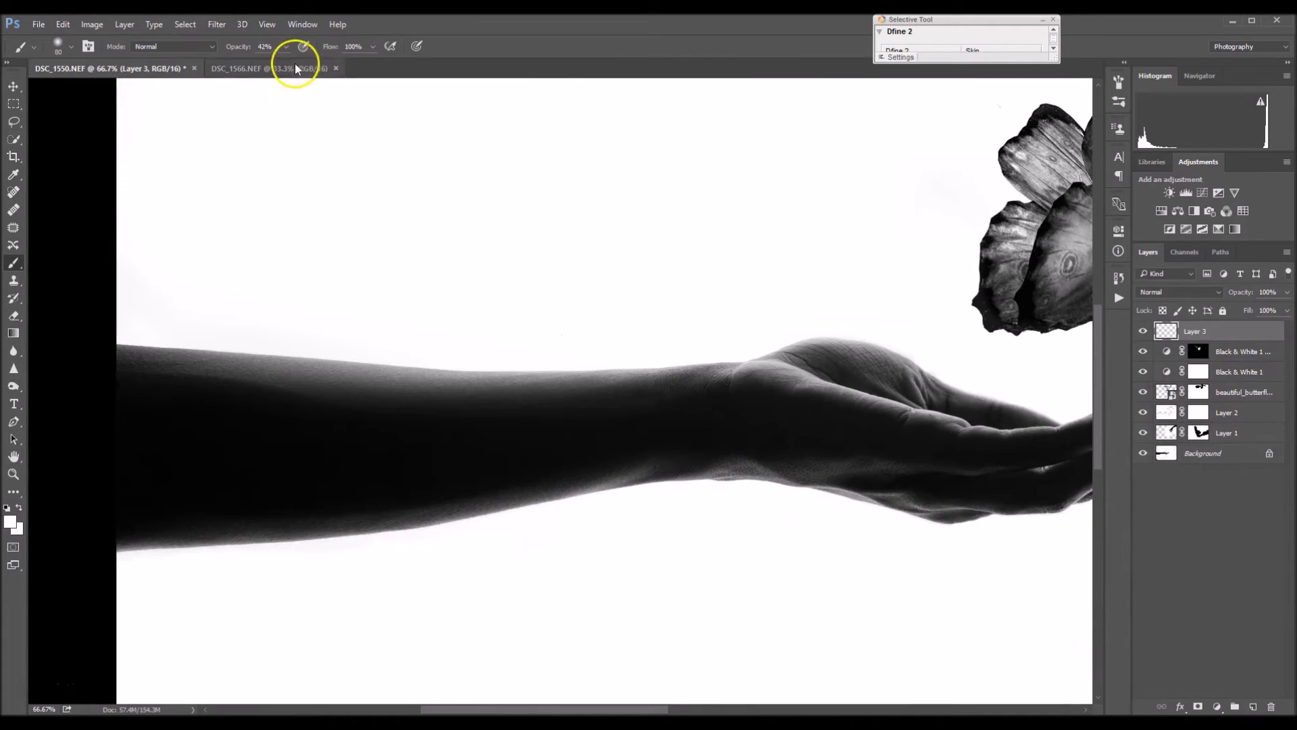
{"action": "left_click", "coordinate": [267, 47]}
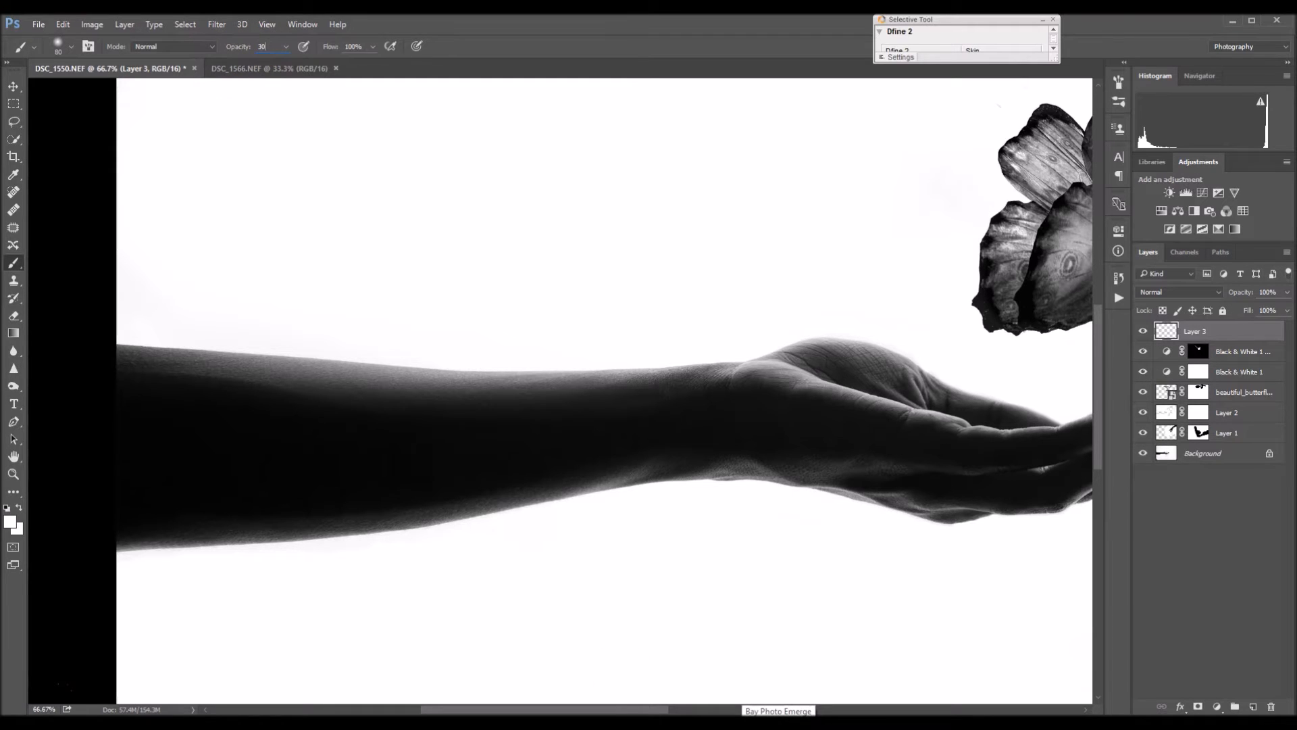
{"action": "left_click_drag", "start_coordinate": [160, 357], "coordinate": [257, 365]}
{"action": "key", "text": "ctrl+z"}
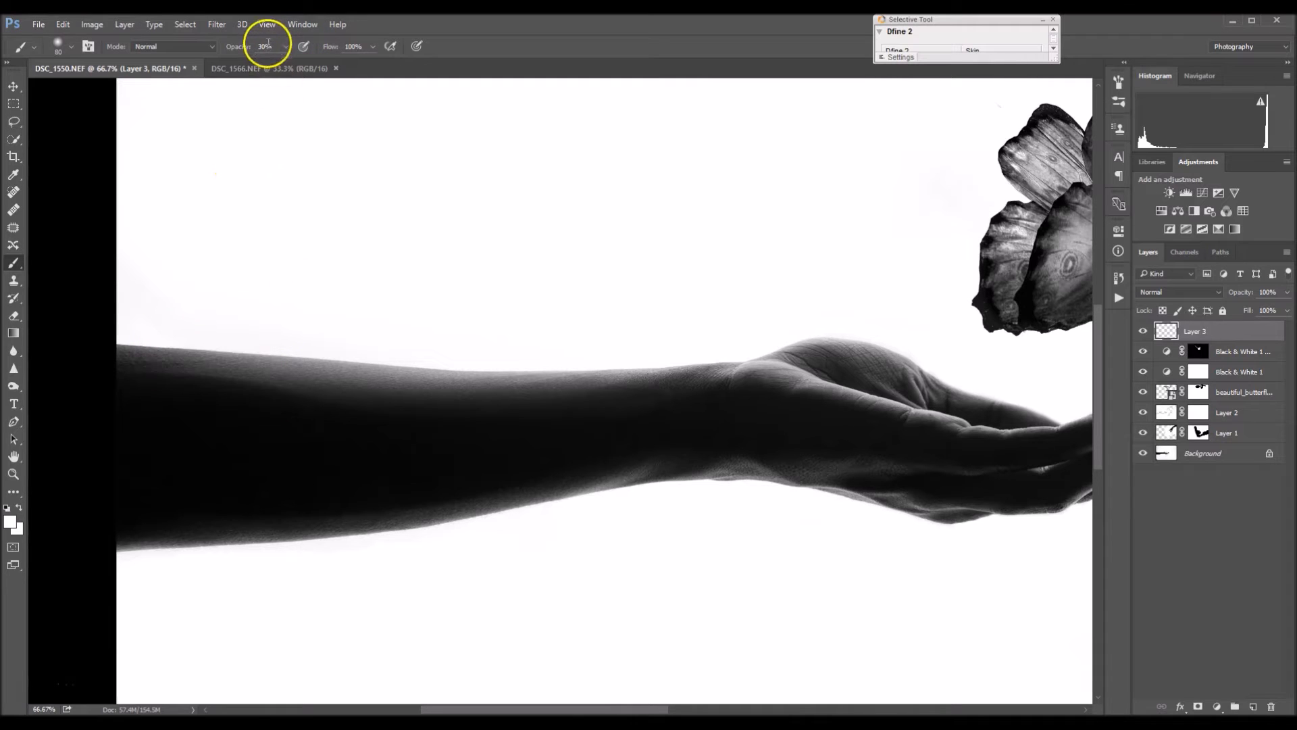
- Try a softer white highlight at the forearm's outer end with a 50 px brush at 20% opacity
{"action": "left_click_drag", "start_coordinate": [273, 47], "coordinate": [249, 51]}
{"action": "key", "text": "bracketright"}
{"action": "key", "text": "bracketright"}
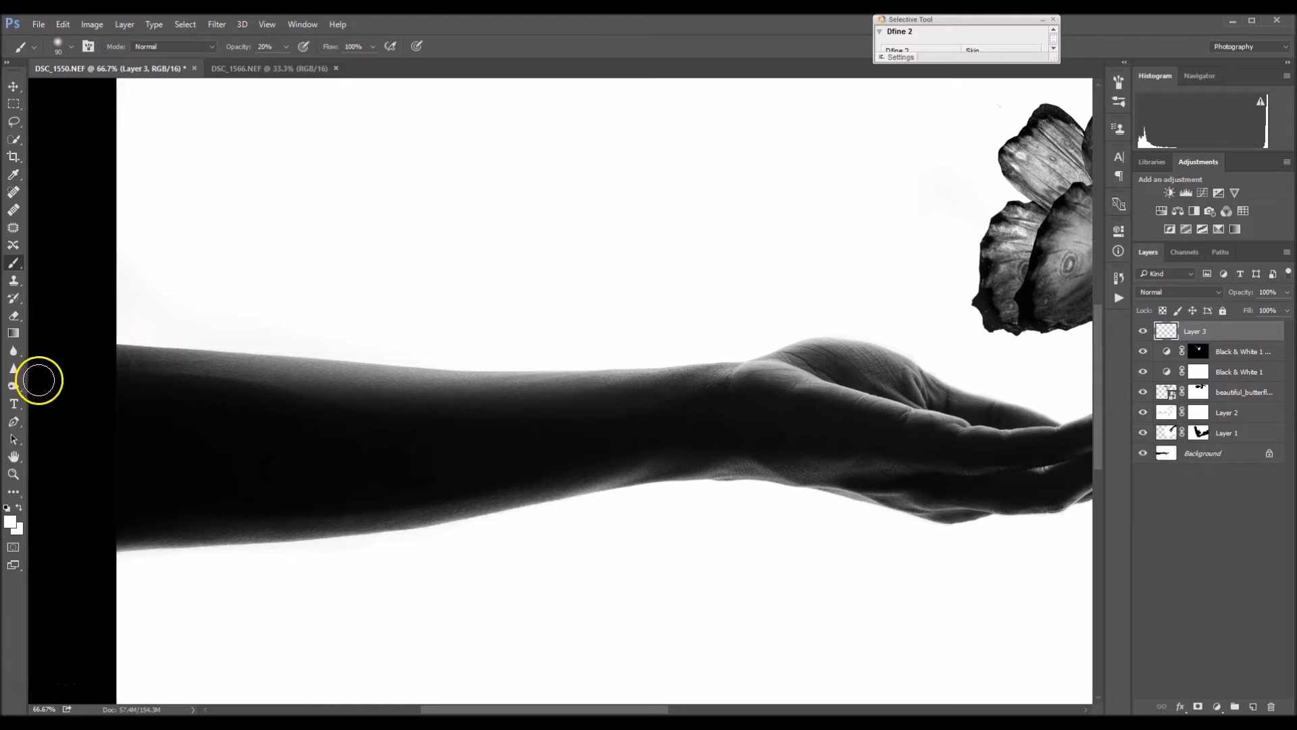
{"action": "key", "text": "bracketleft"}
{"action": "key", "text": "bracketleft"}
{"action": "key", "text": "bracketleft"}
{"action": "key", "text": "bracketleft"}
{"action": "key", "text": "bracketleft"}
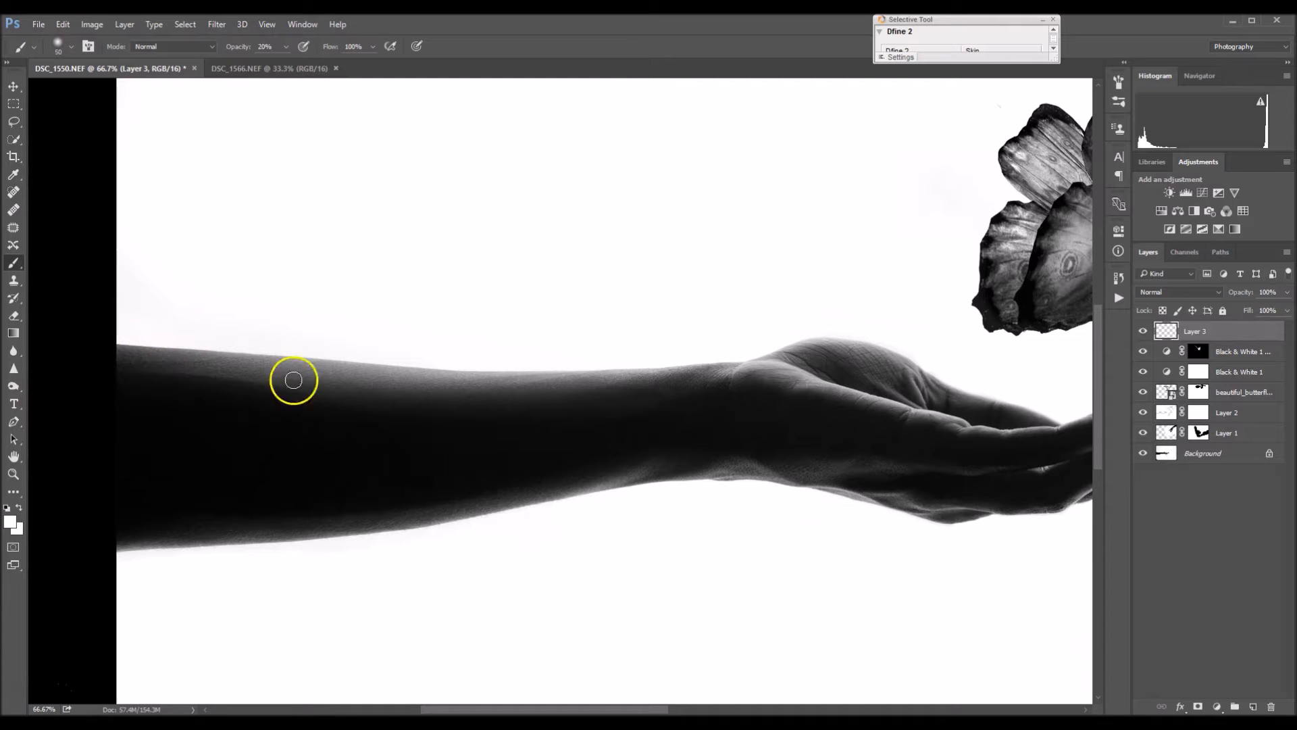
{"action": "mouse_move", "coordinate": [935, 437]}
{"action": "left_mouse_down"}
{"action": "mouse_move", "coordinate": [739, 374]}
{"action": "mouse_move", "coordinate": [924, 448]}
{"action": "mouse_move", "coordinate": [1045, 417]}
{"action": "mouse_move", "coordinate": [955, 428]}
{"action": "mouse_move", "coordinate": [1020, 429]}
{"action": "left_mouse_up"}
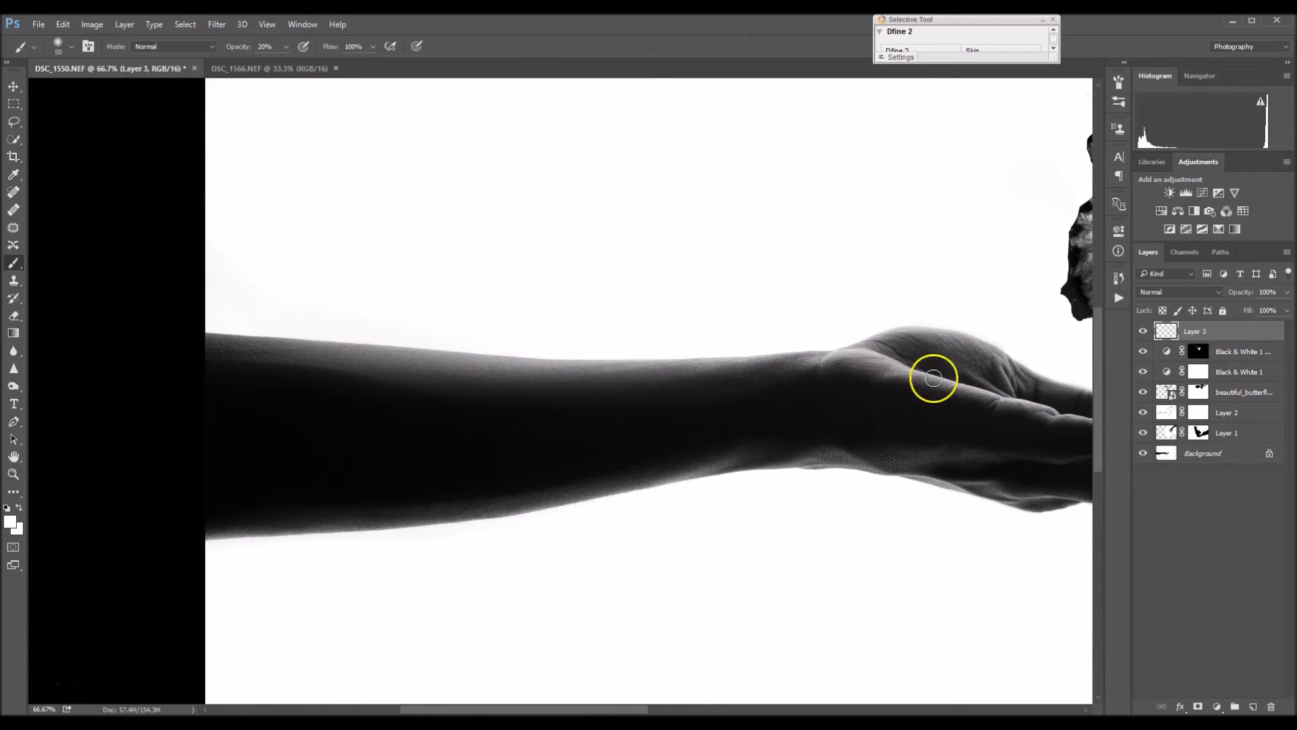
{"action": "mouse_move", "coordinate": [225, 342]}
{"action": "left_mouse_down"}
{"action": "mouse_move", "coordinate": [210, 339]}
{"action": "mouse_move", "coordinate": [260, 346]}
{"action": "left_mouse_up"}
{"action": "key", "text": "ctrl+z"}
- Paint a white highlight along the top of the lower forearm with a 70 px brush at 10% opacity
{"action": "left_click", "coordinate": [232, 47]}
{"action": "key", "text": "bracketright"}
{"action": "key", "text": "bracketright"}
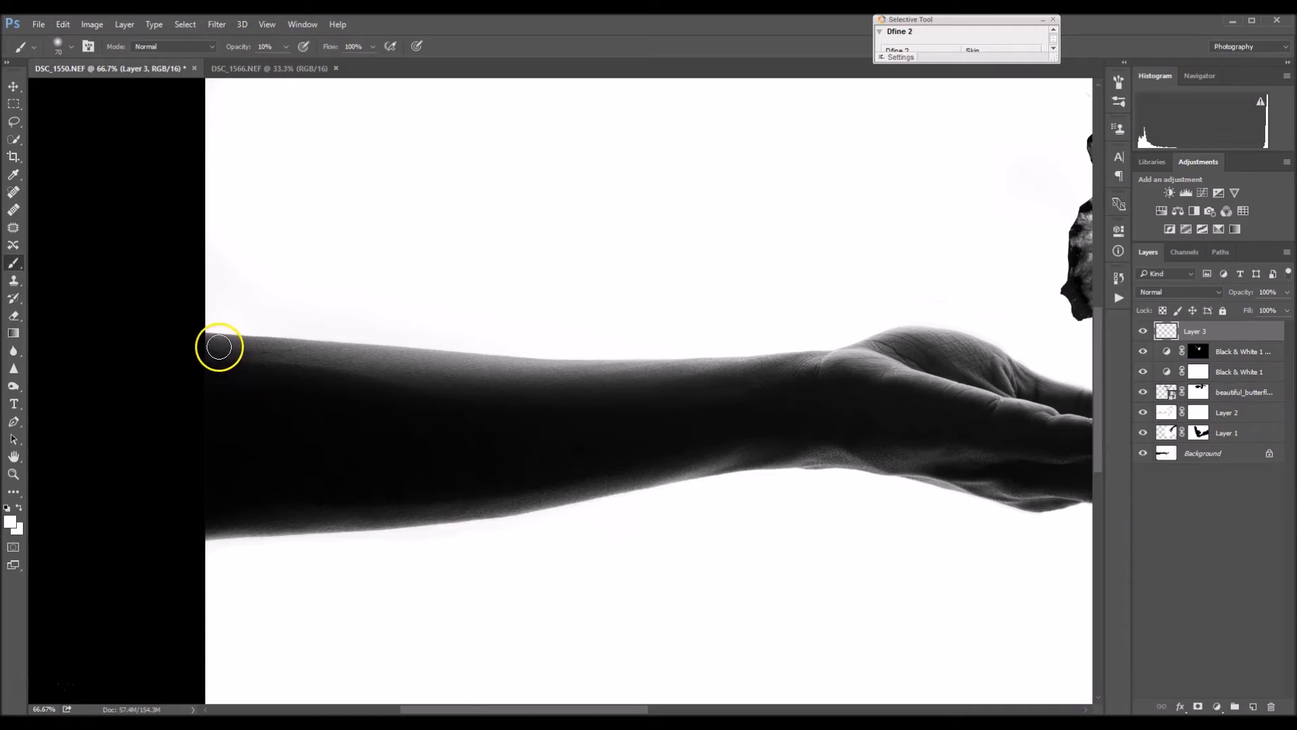
{"action": "mouse_move", "coordinate": [328, 354]}
{"action": "left_mouse_down"}
{"action": "mouse_move", "coordinate": [573, 370]}
{"action": "mouse_move", "coordinate": [819, 359]}
{"action": "mouse_move", "coordinate": [659, 367]}
{"action": "mouse_move", "coordinate": [668, 335]}
{"action": "left_mouse_up"}
- Reduce the brush to 15 px and paint fine white highlights along the lower hand's palm and fingers
{"action": "key", "text": "bracketleft"}
{"action": "key", "text": "bracketleft"}
{"action": "key", "text": "bracketleft"}
{"action": "key", "text": "bracketleft"}
{"action": "key", "text": "bracketleft"}
{"action": "key", "text": "bracketleft"}
{"action": "key", "text": "bracketleft"}
{"action": "key", "text": "bracketleft"}
{"action": "key", "text": "bracketleft"}
{"action": "left_click_drag", "start_coordinate": [752, 386], "coordinate": [881, 419]}
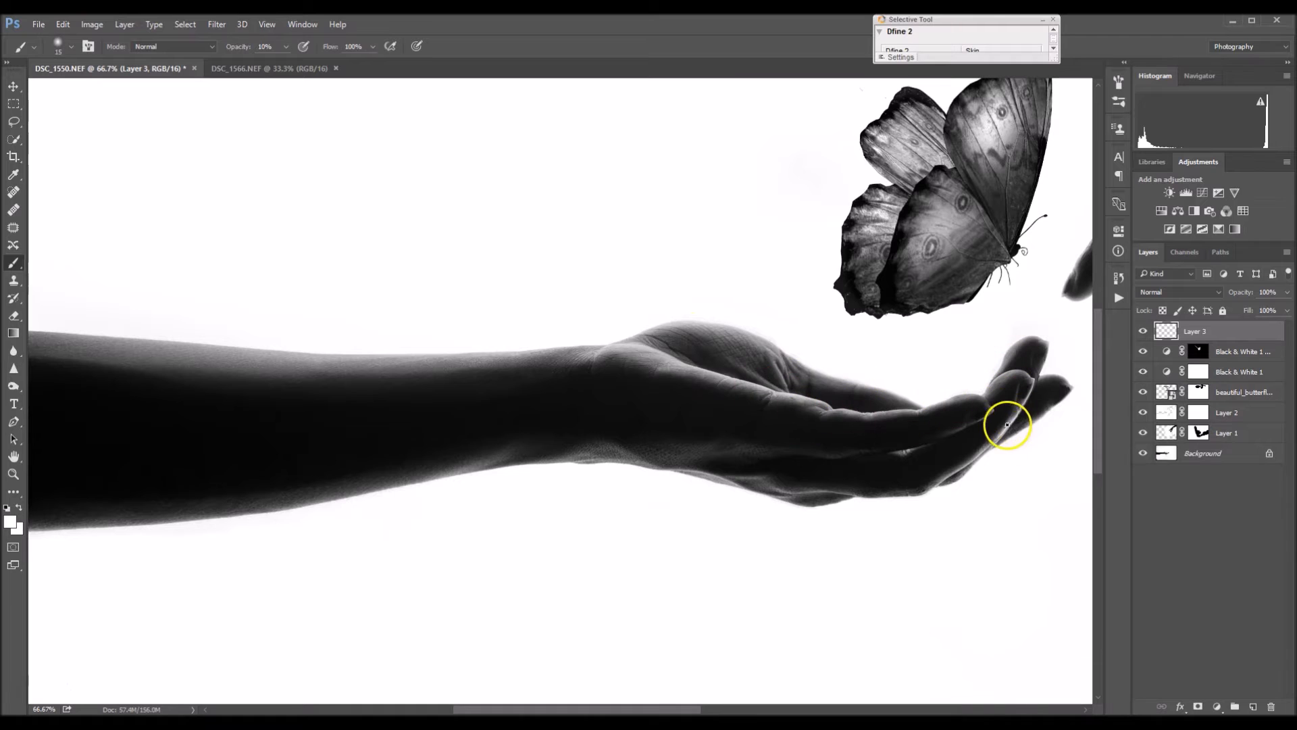
{"action": "left_click_drag", "start_coordinate": [1008, 429], "coordinate": [1124, 403]}
- Lower the brush opacity to 5% and paint faint highlights across the lower hand with a slightly larger brush
{"action": "key", "text": "0"}
{"action": "key", "text": "5"}
{"action": "key", "text": "bracketright"}
{"action": "key", "text": "bracketright"}
{"action": "left_click_drag", "start_coordinate": [814, 459], "coordinate": [676, 446]}
- Paint a faint white highlight on the upper hand with the brush at 5% opacity, adjusting the brush size
{"action": "mouse_move", "coordinate": [993, 370]}
{"action": "left_mouse_down"}
{"action": "mouse_move", "coordinate": [743, 428]}
{"action": "mouse_move", "coordinate": [432, 676]}
{"action": "left_mouse_up"}
{"action": "left_click_drag", "start_coordinate": [1026, 262], "coordinate": [1007, 218]}
{"action": "key", "text": "bracketright"}
{"action": "left_click_drag", "start_coordinate": [755, 400], "coordinate": [829, 345]}
{"action": "key", "text": "bracketleft"}
{"action": "key", "text": "bracketleft"}
{"action": "key", "text": "bracketleft"}
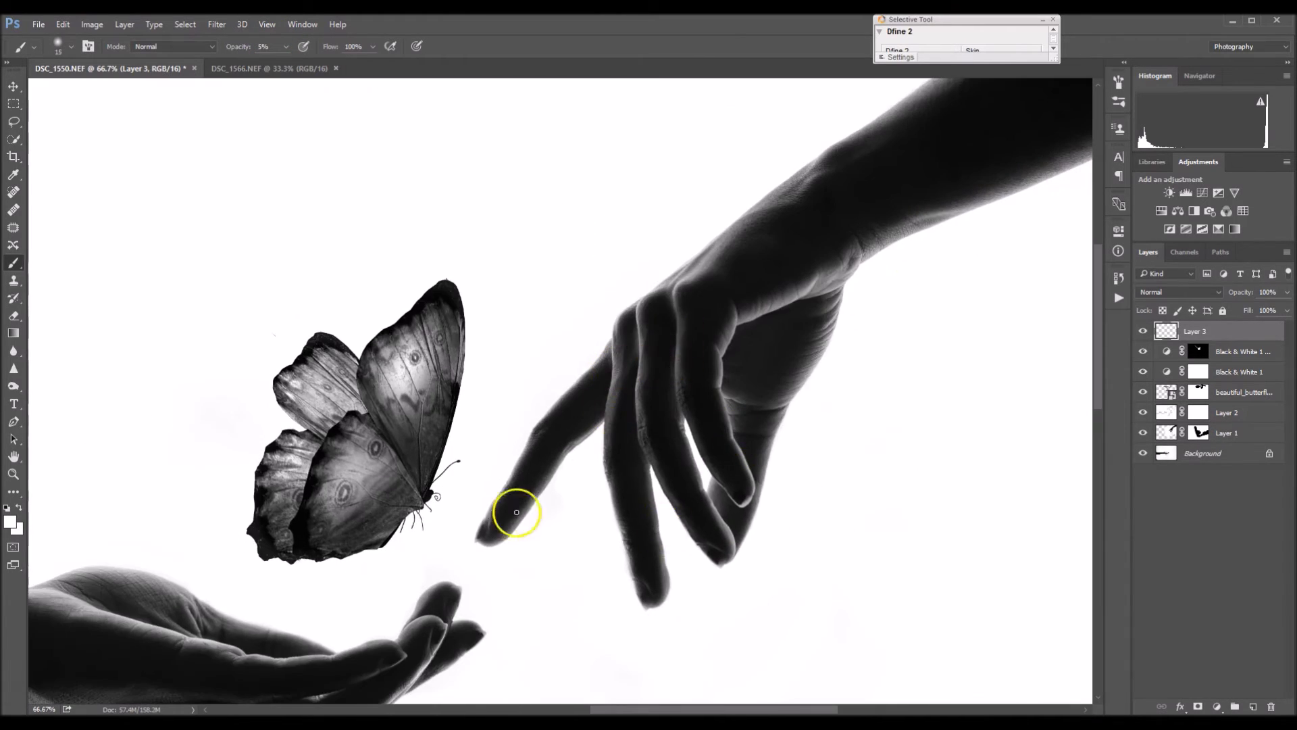
- Compare the whole composite with and without the highlights on Layer 3
{"action": "key", "text": "ctrl+minus"}
{"action": "key", "text": "ctrl+minus"}
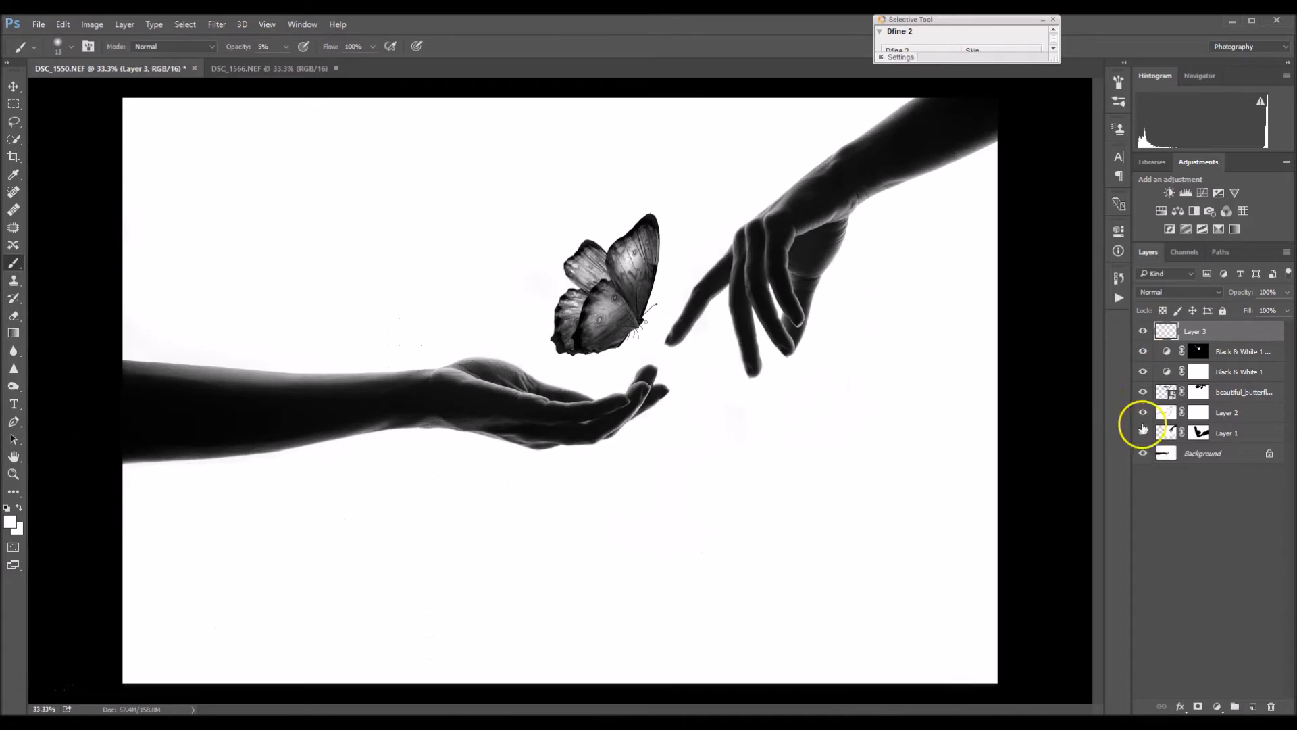
{"action": "left_click", "coordinate": [1144, 332]}
{"action": "left_click", "coordinate": [1144, 333]}
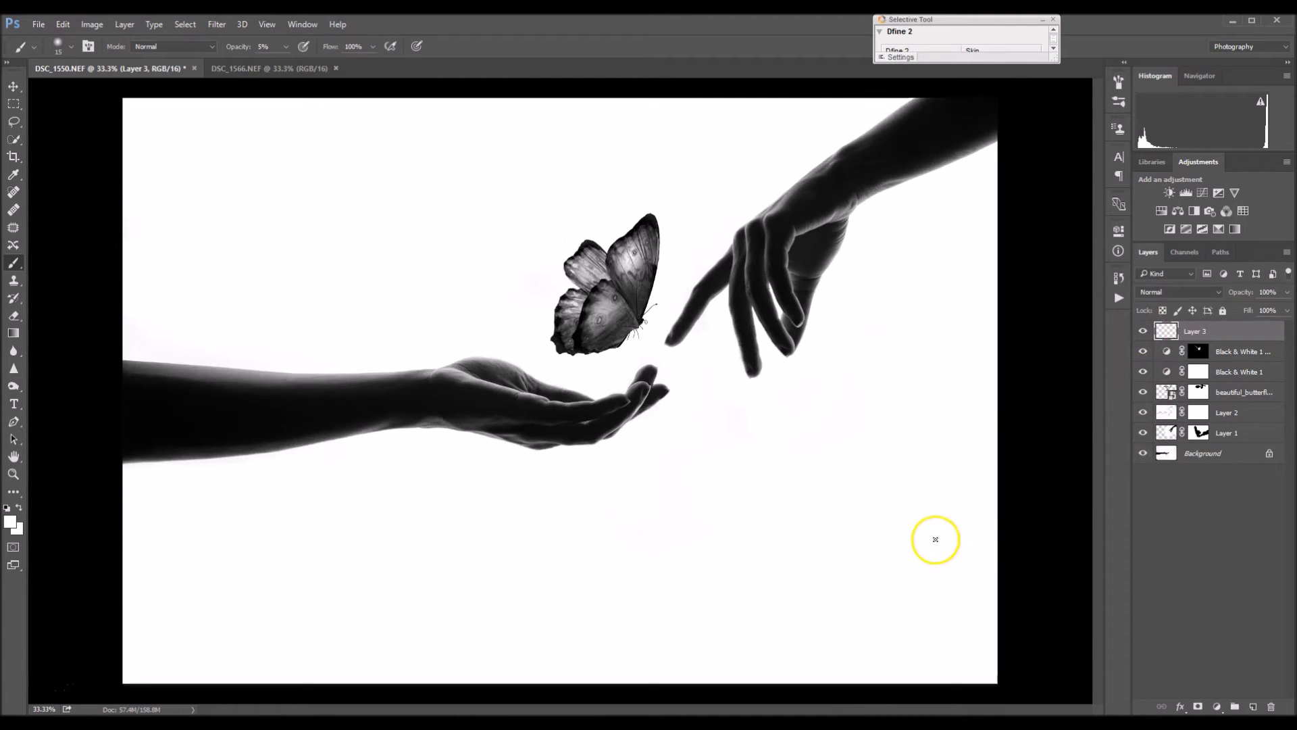
{"action": "left_click", "coordinate": [1143, 332]}
{"action": "left_click", "coordinate": [1144, 333]}
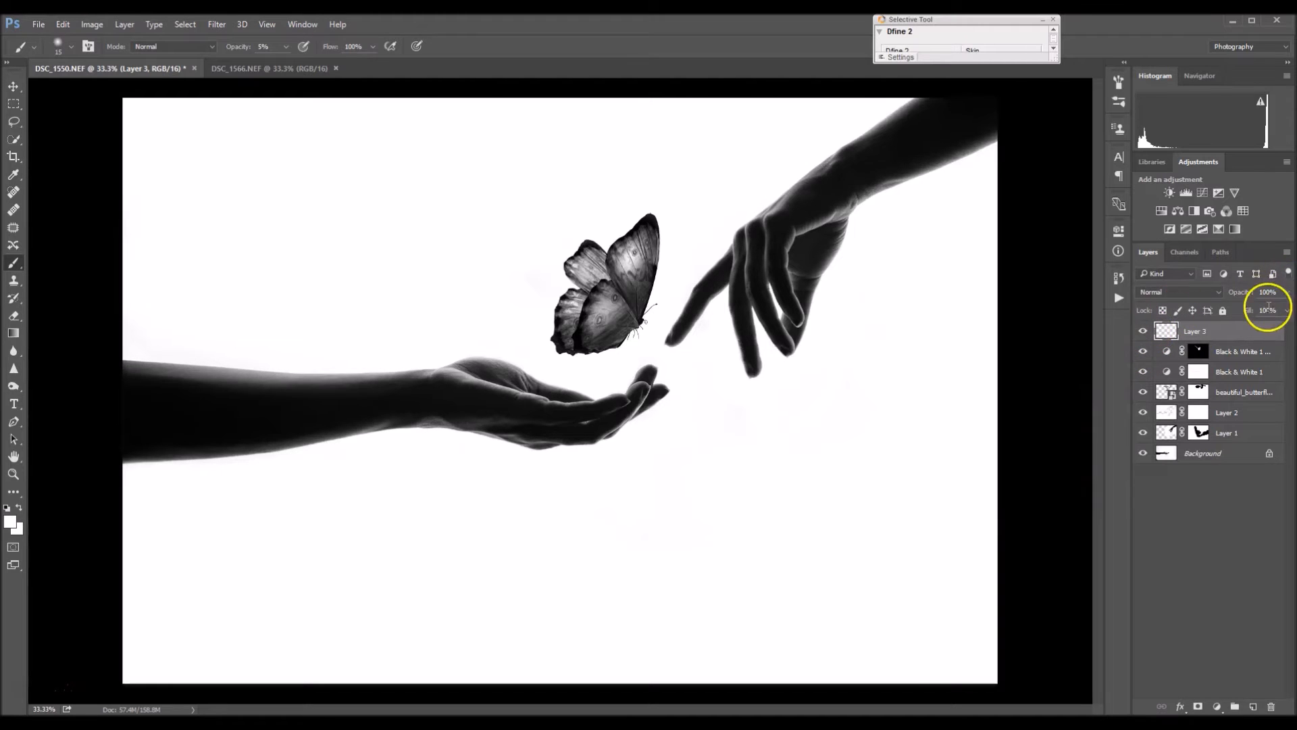
- Reduce Layer 3's opacity to 50% and compare the image with the softened highlights on and off
{"action": "left_click", "coordinate": [1287, 293]}
{"action": "mouse_move", "coordinate": [1277, 310]}
{"action": "left_mouse_down"}
{"action": "mouse_move", "coordinate": [1226, 311]}
{"action": "mouse_move", "coordinate": [1254, 312]}
{"action": "left_mouse_up"}
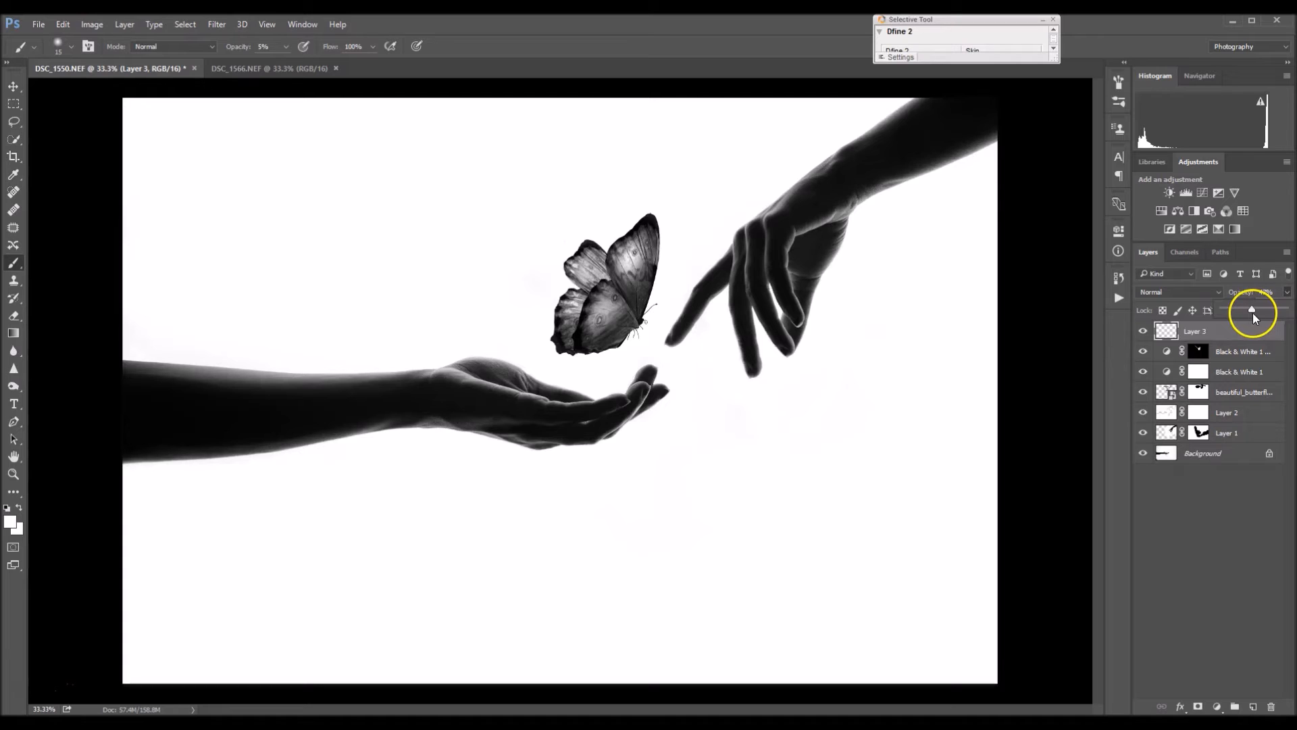
{"action": "left_click", "coordinate": [1265, 291]}
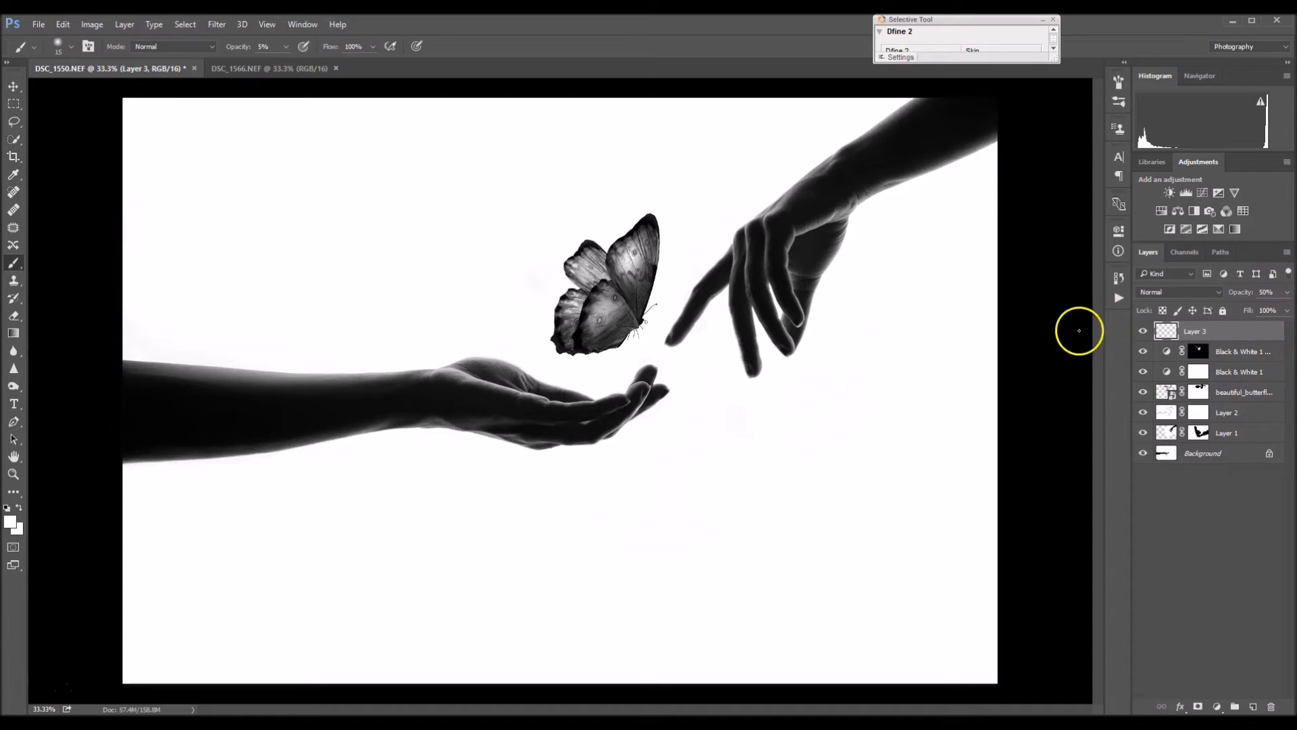
{"action": "left_click", "coordinate": [1143, 331]}
{"action": "left_click", "coordinate": [1143, 331]}
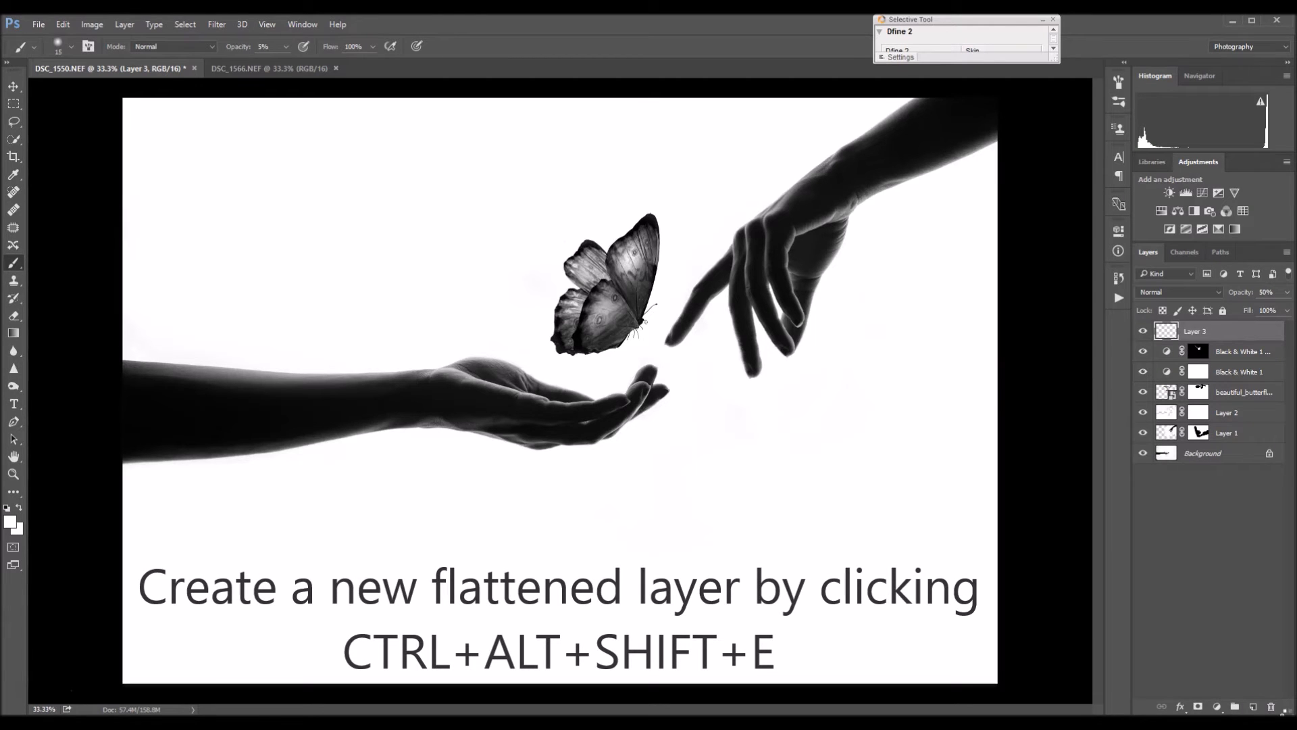
- Merge all visible layers into a new layer at the top of the stack and duplicate that layer
{"action": "key", "text": "ctrl+alt+shift+e"}
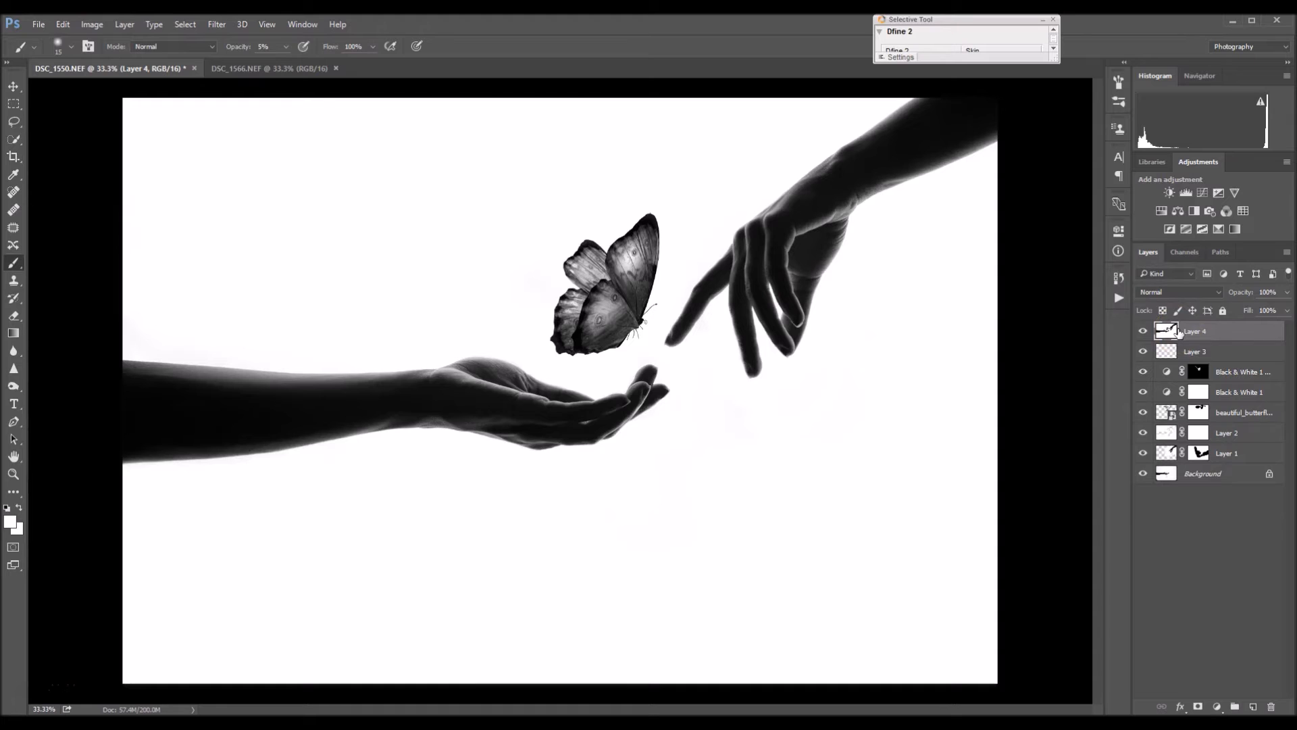
{"action": "key", "text": "ctrl+j"}
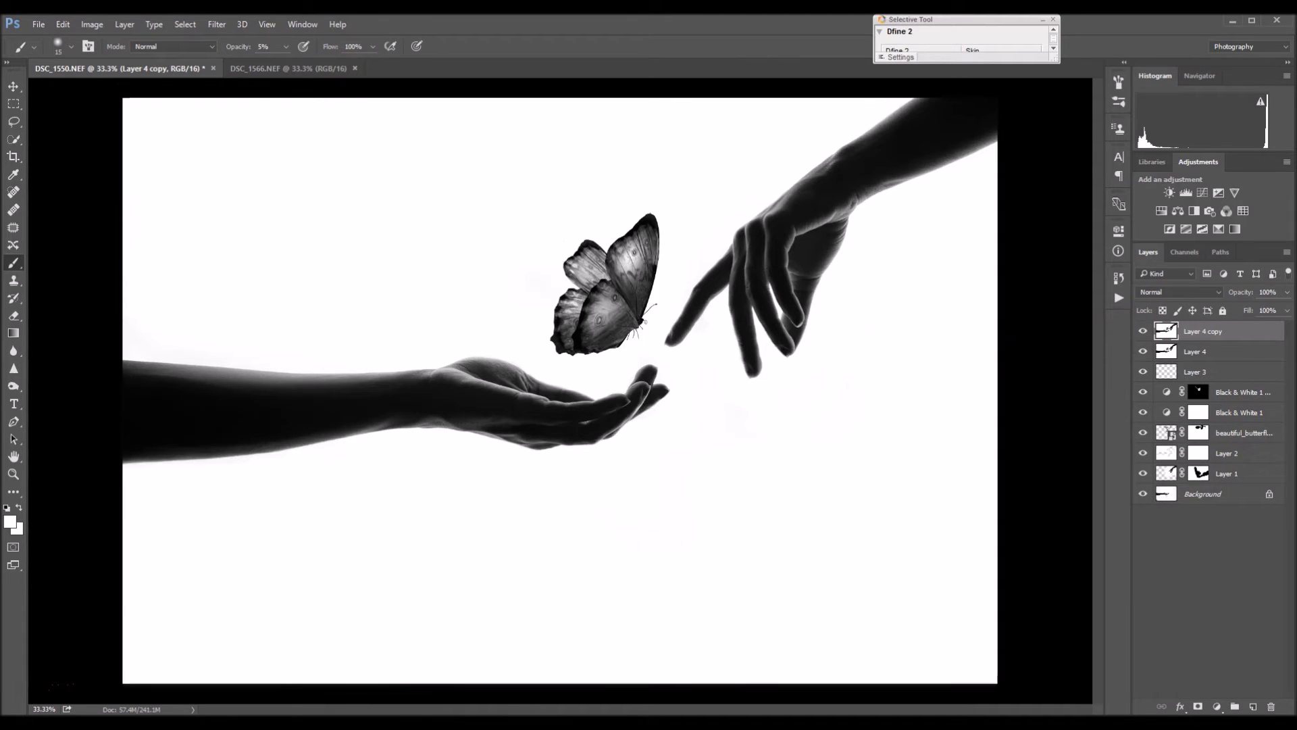
- Place the stone texture 8.jpg from the Pictures texture folder into the composite as a new top layer
{"action": "mouse_move", "coordinate": [381, 713]}
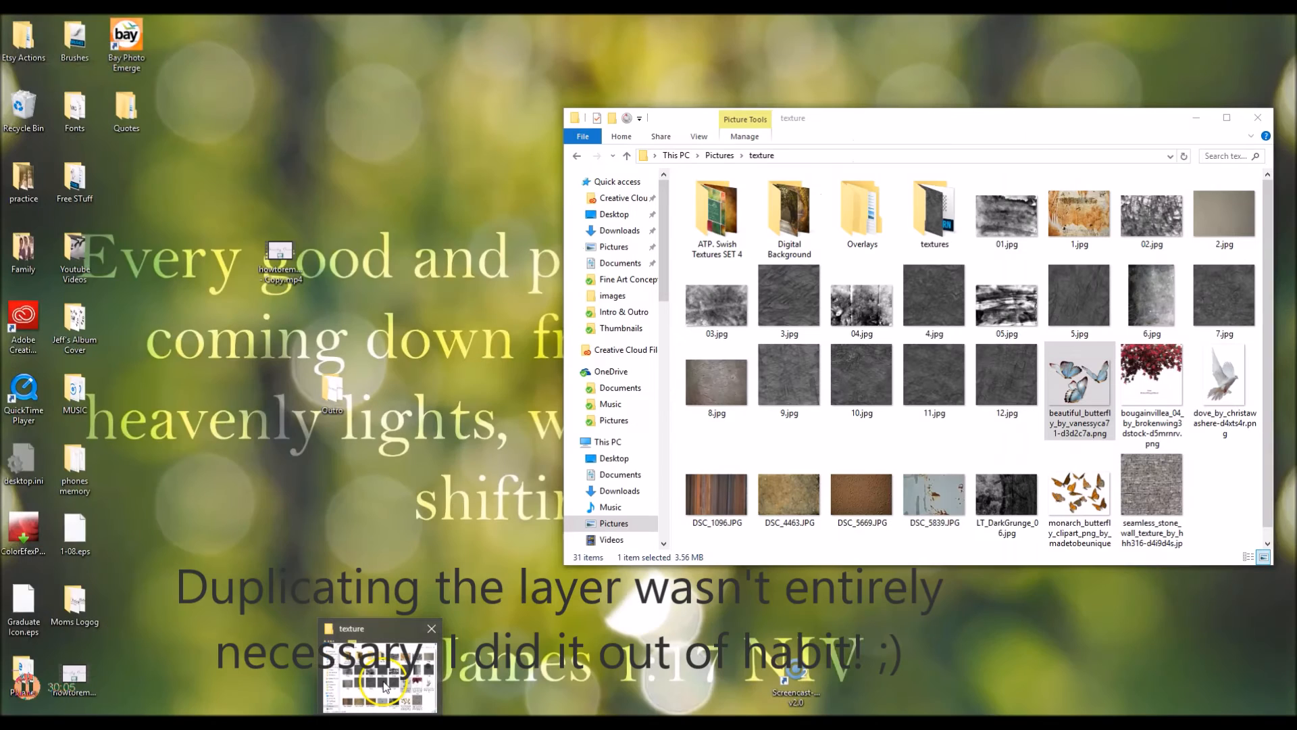
{"action": "left_click", "coordinate": [382, 679]}
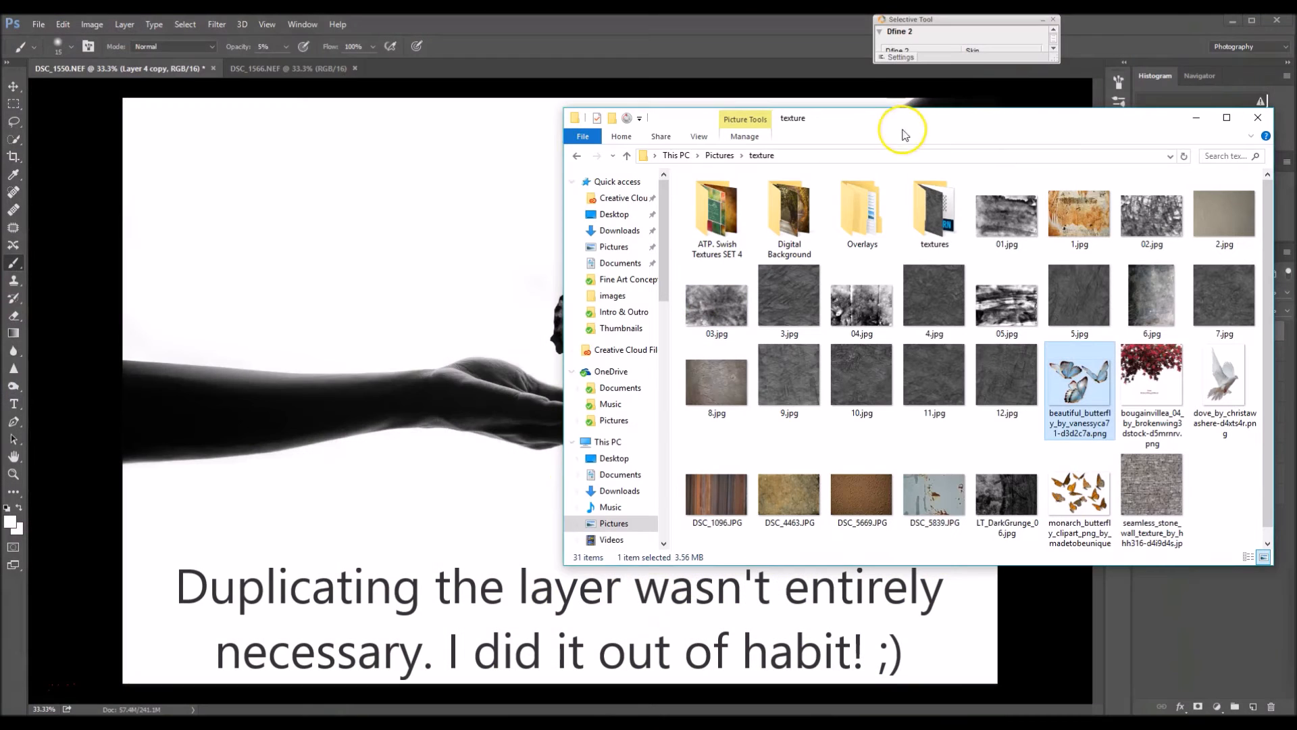
{"action": "left_click_drag", "start_coordinate": [914, 123], "coordinate": [1015, 105]}
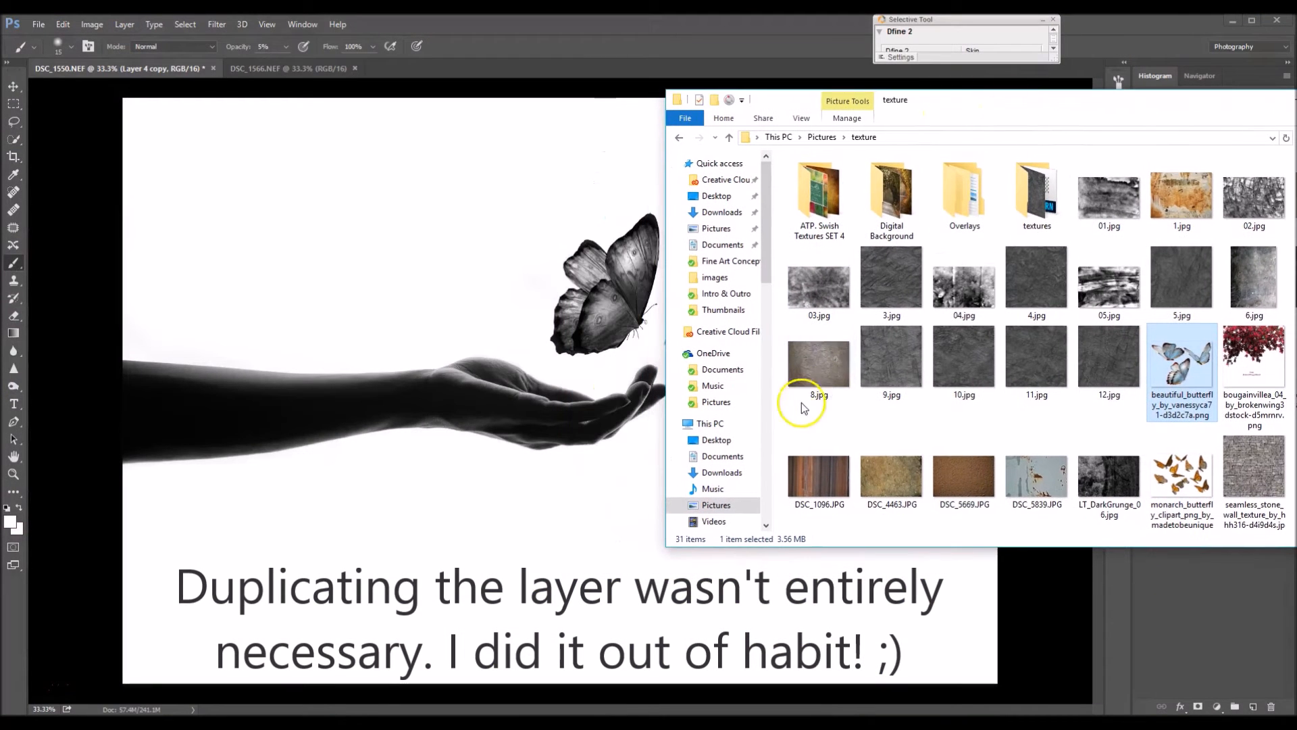
{"action": "left_click", "coordinate": [835, 369]}
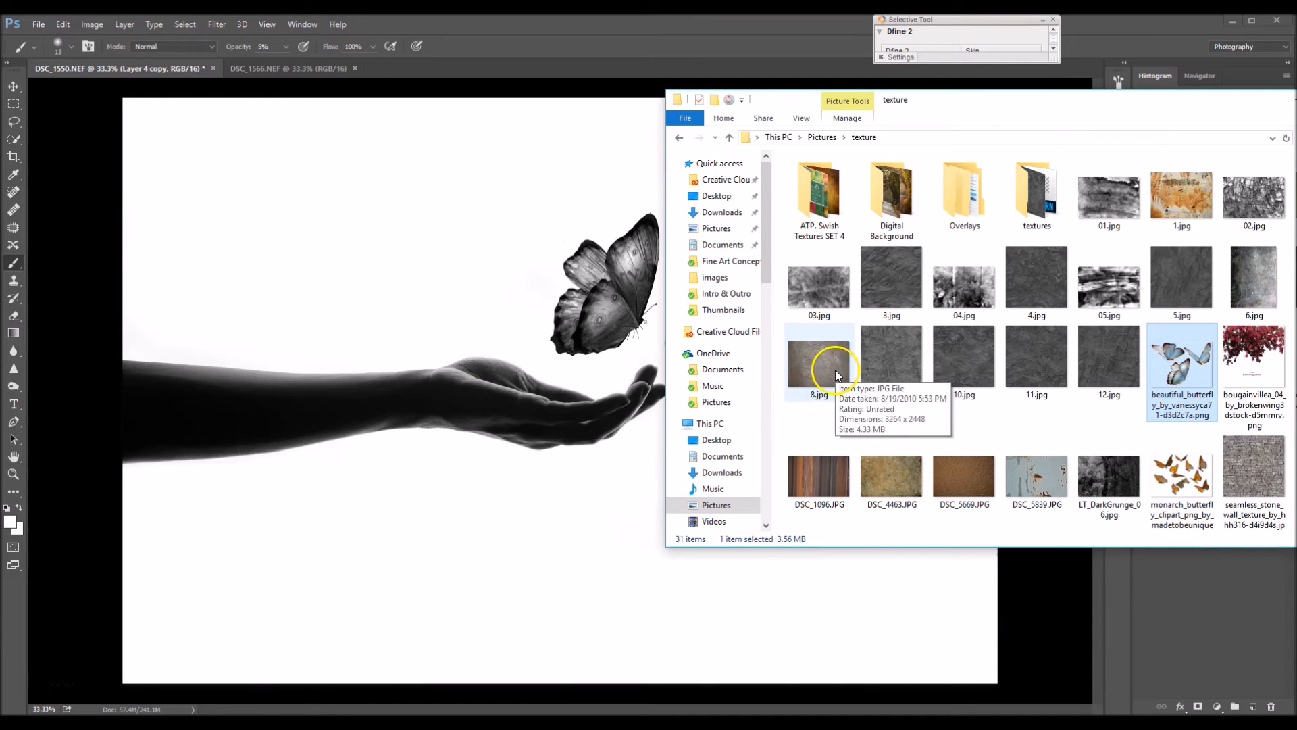
{"action": "left_click_drag", "start_coordinate": [834, 371], "coordinate": [492, 311]}
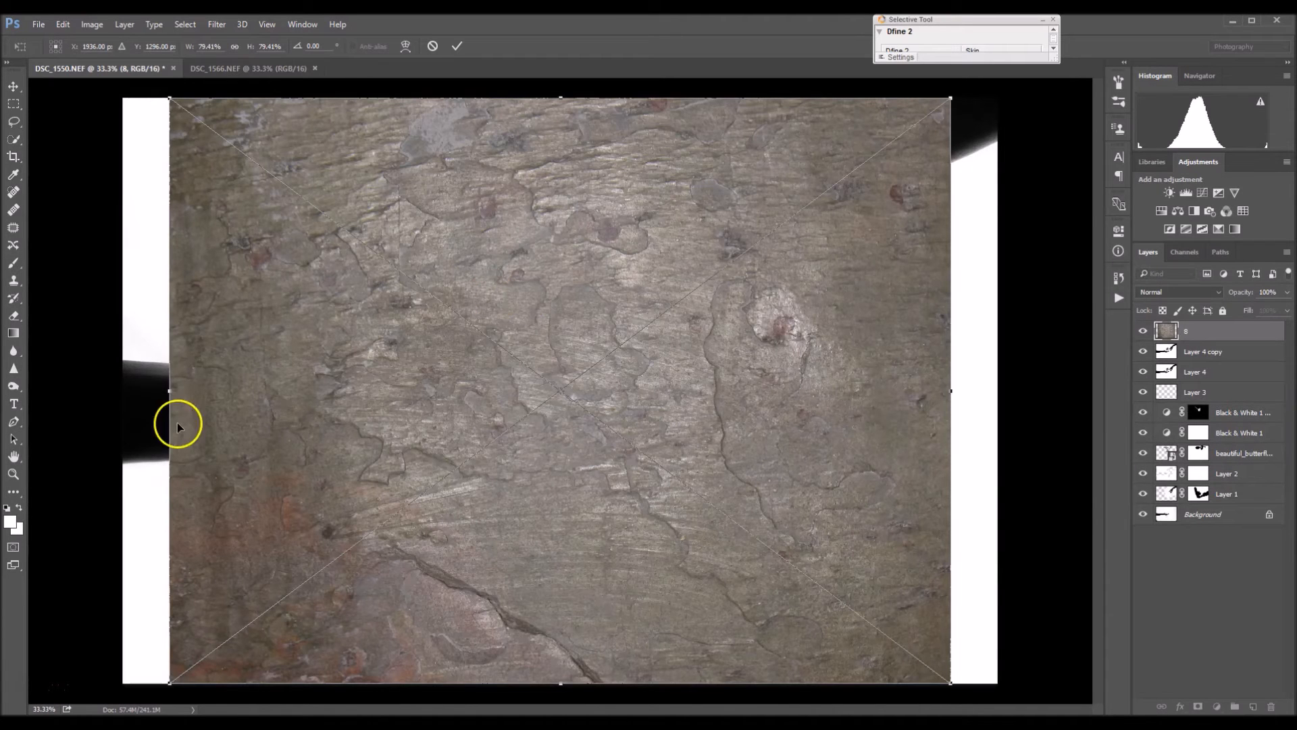
- Stretch the placed stone texture to about 92.5% width and 80.5% height so it covers the whole canvas
{"action": "left_click_drag", "start_coordinate": [168, 390], "coordinate": [115, 396]}
{"action": "left_click_drag", "start_coordinate": [951, 390], "coordinate": [1025, 384]}
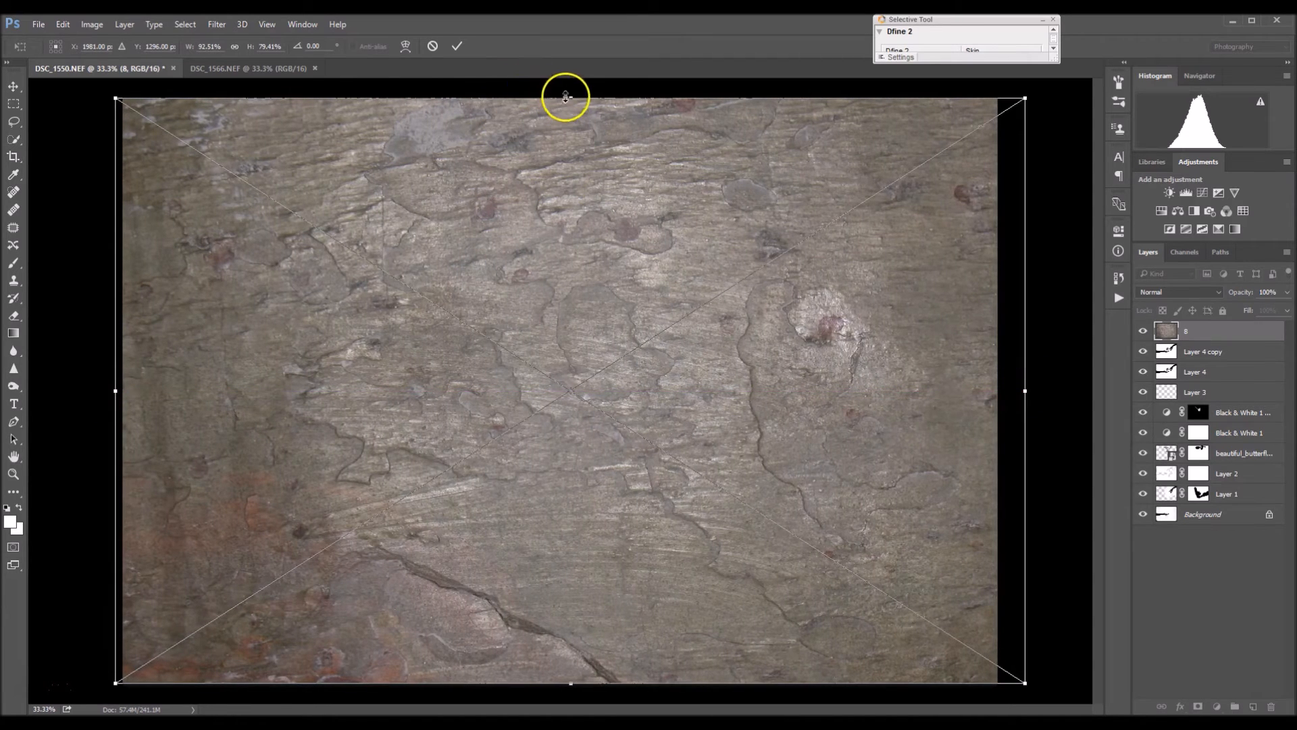
{"action": "left_click_drag", "start_coordinate": [571, 99], "coordinate": [567, 93]}
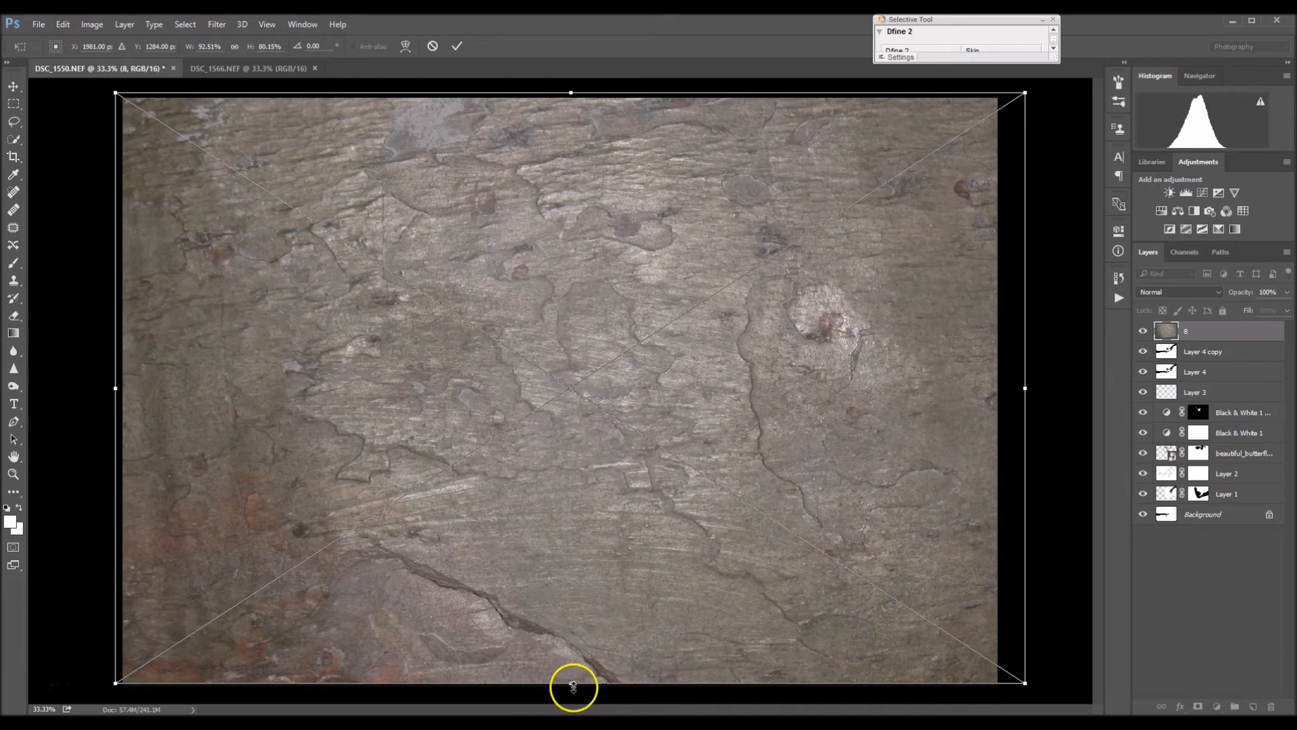
{"action": "left_click_drag", "start_coordinate": [573, 684], "coordinate": [571, 689]}
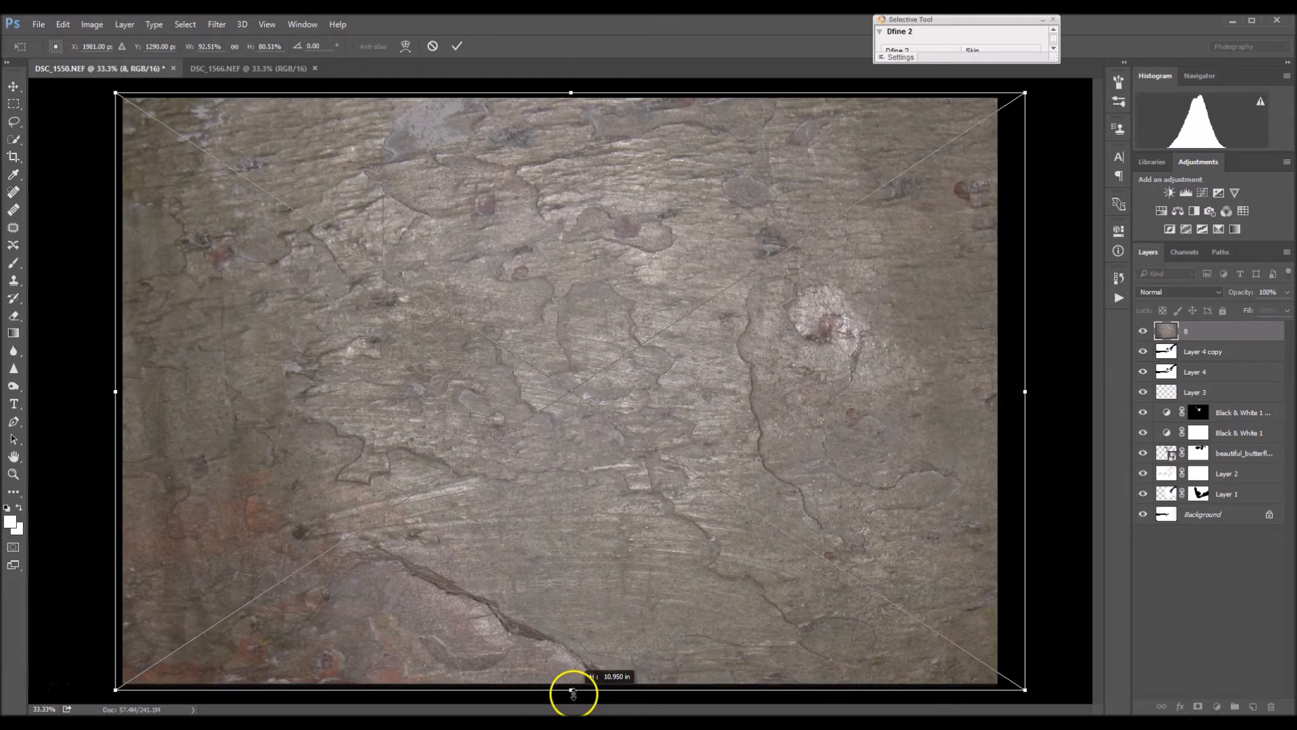
{"action": "left_click", "coordinate": [462, 47]}
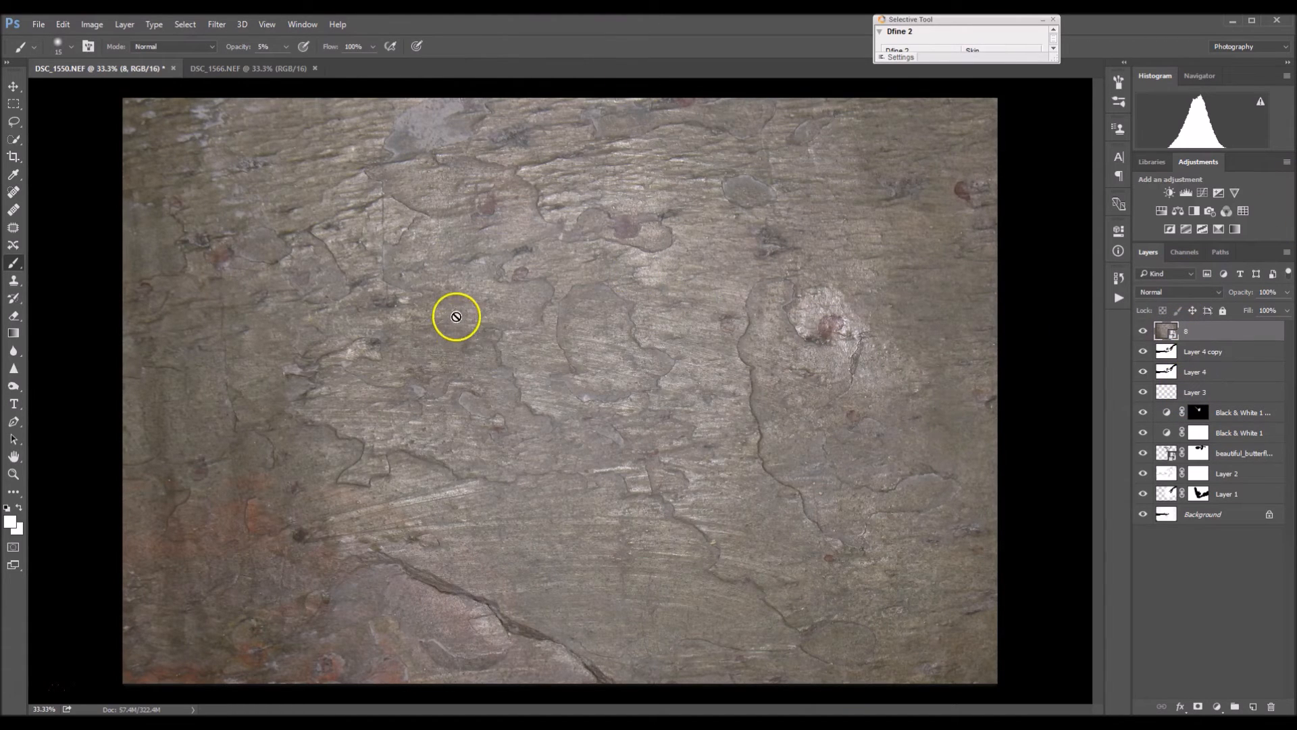
- Place 8.jpg again on top, rotated about -37.9° and enlarged to about 105% width and 133% height
{"action": "mouse_move", "coordinate": [381, 715]}
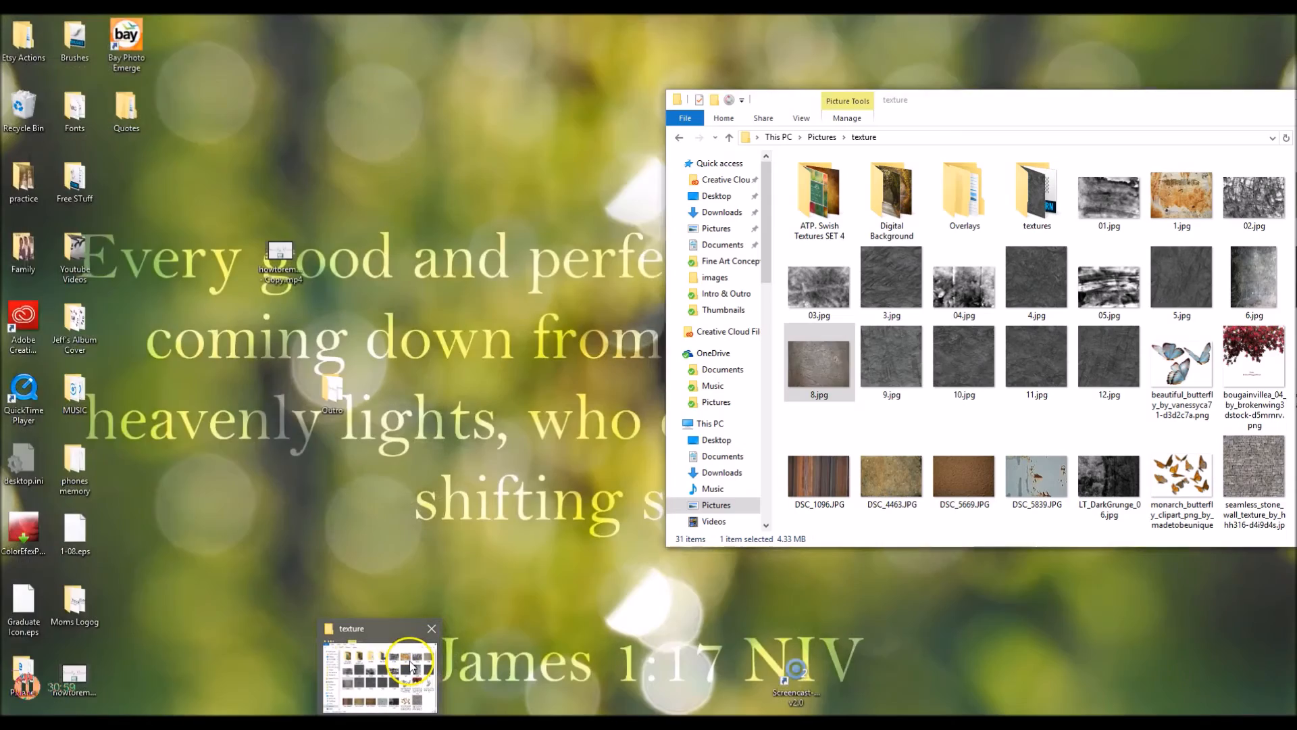
{"action": "left_click", "coordinate": [408, 660]}
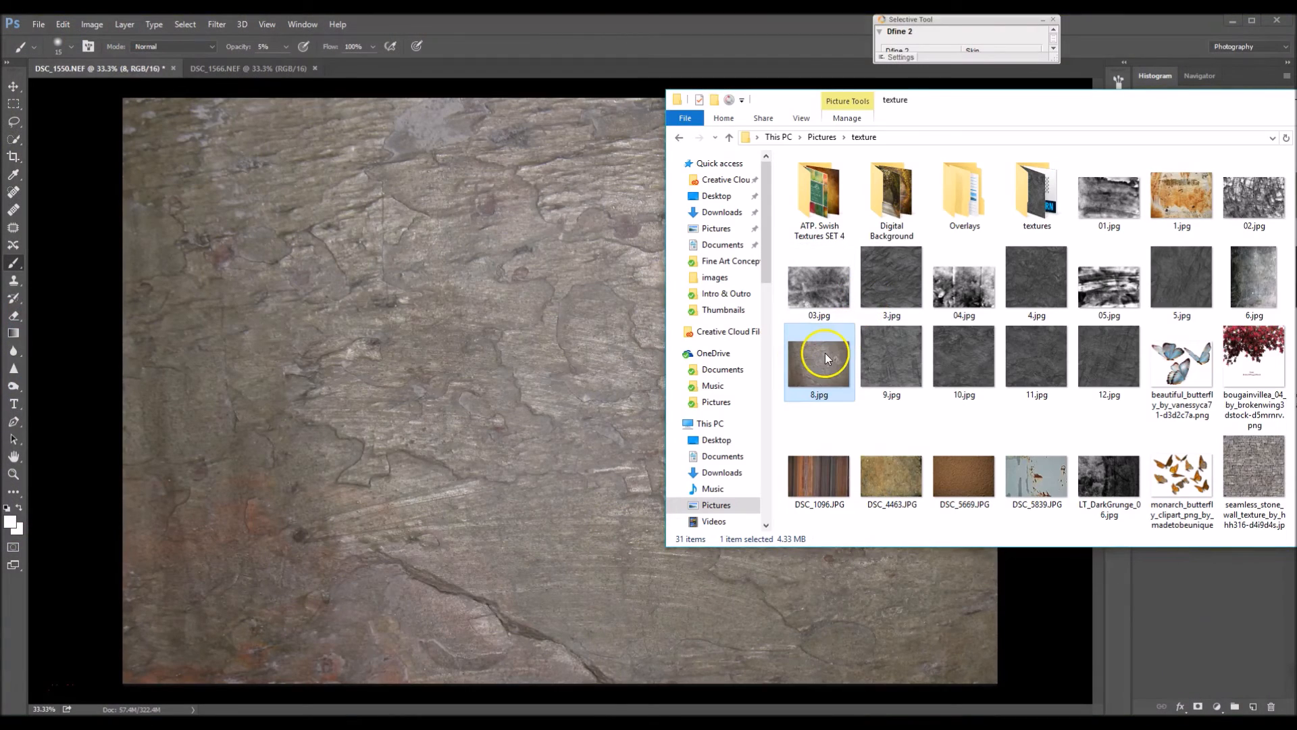
{"action": "left_click", "coordinate": [509, 295]}
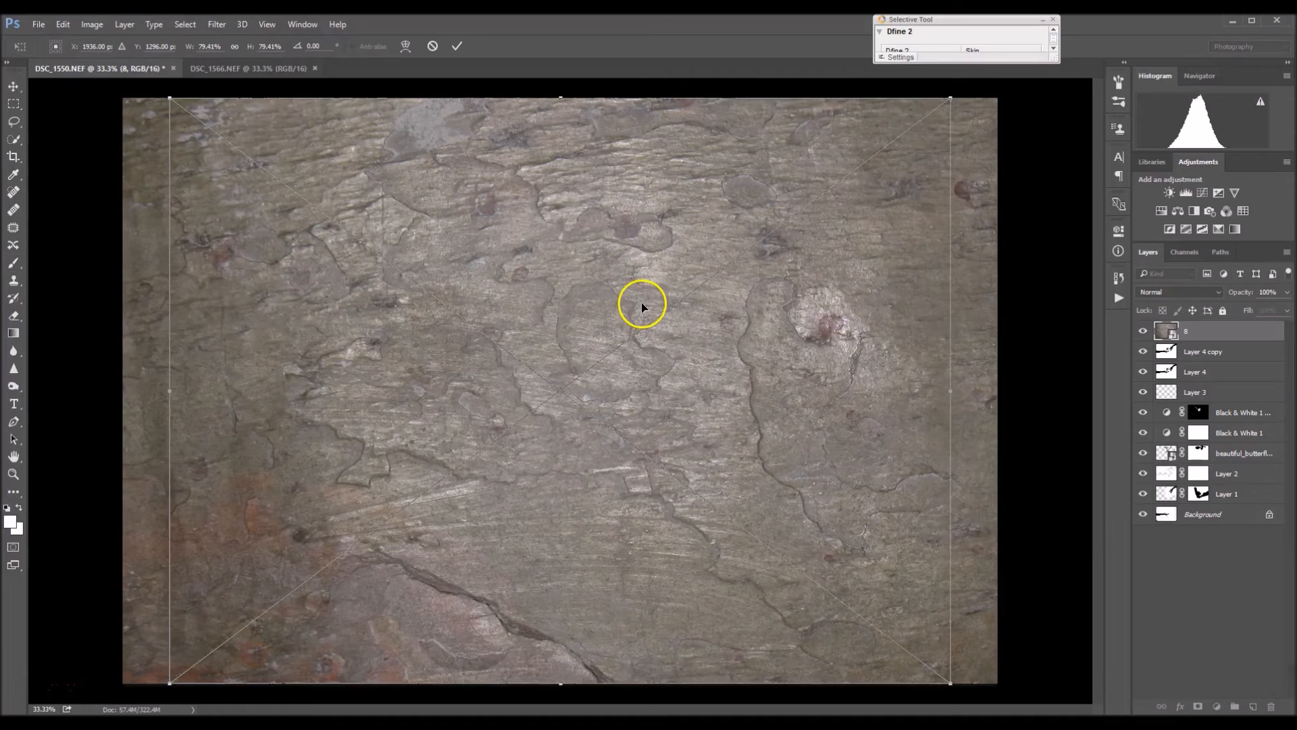
{"action": "left_click_drag", "start_coordinate": [565, 81], "coordinate": [174, 72]}
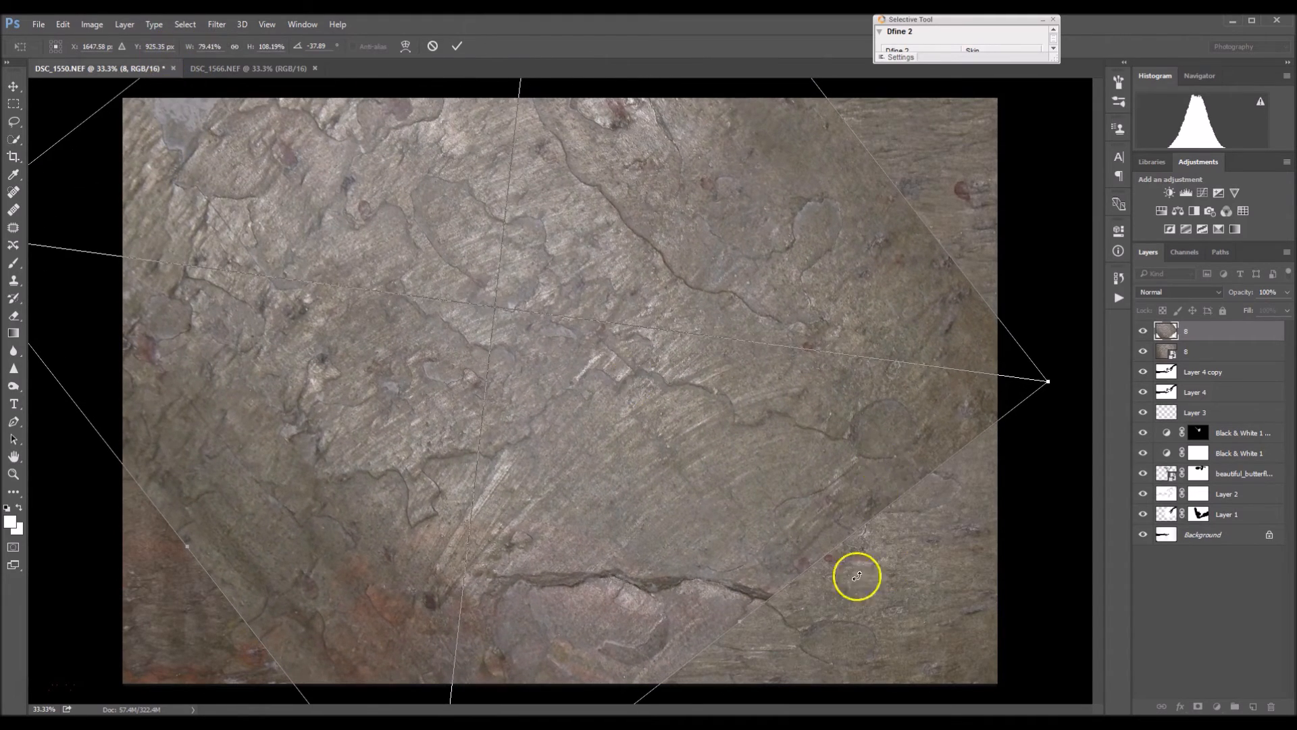
{"action": "left_click_drag", "start_coordinate": [766, 623], "coordinate": [1027, 104]}
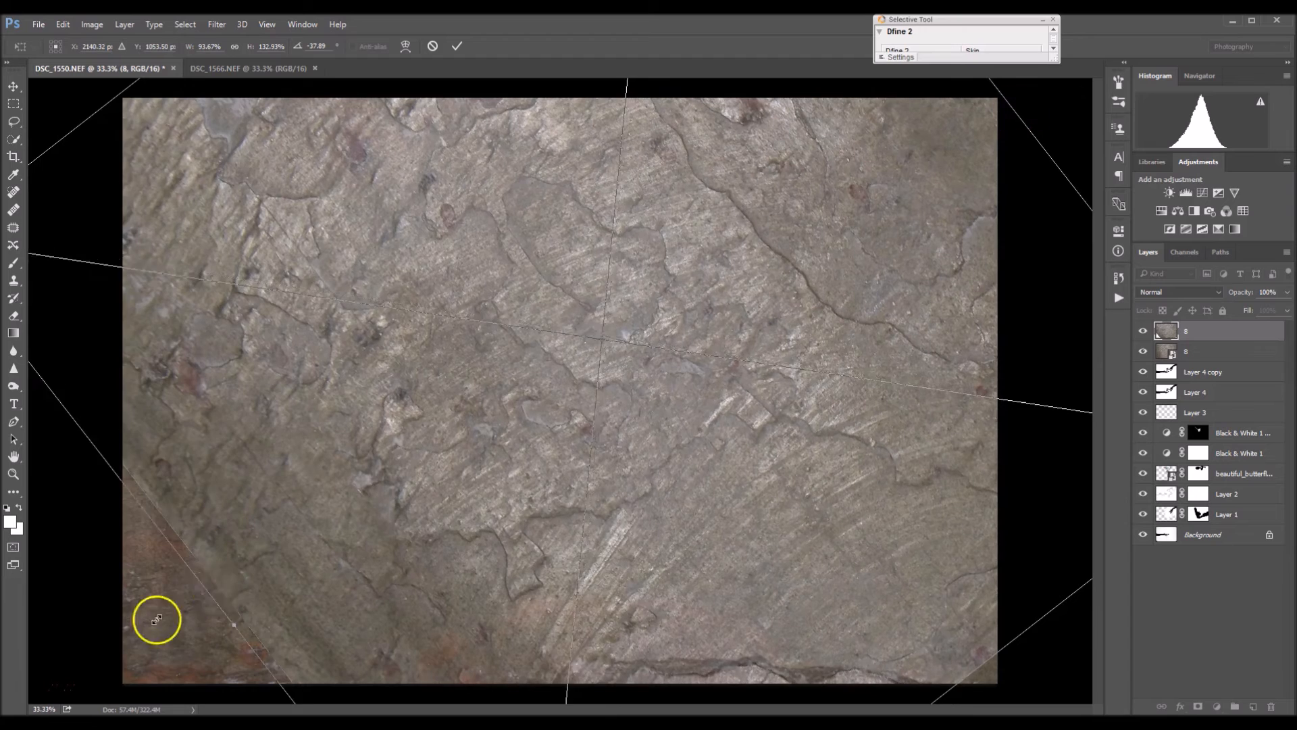
{"action": "left_click_drag", "start_coordinate": [209, 595], "coordinate": [124, 663]}
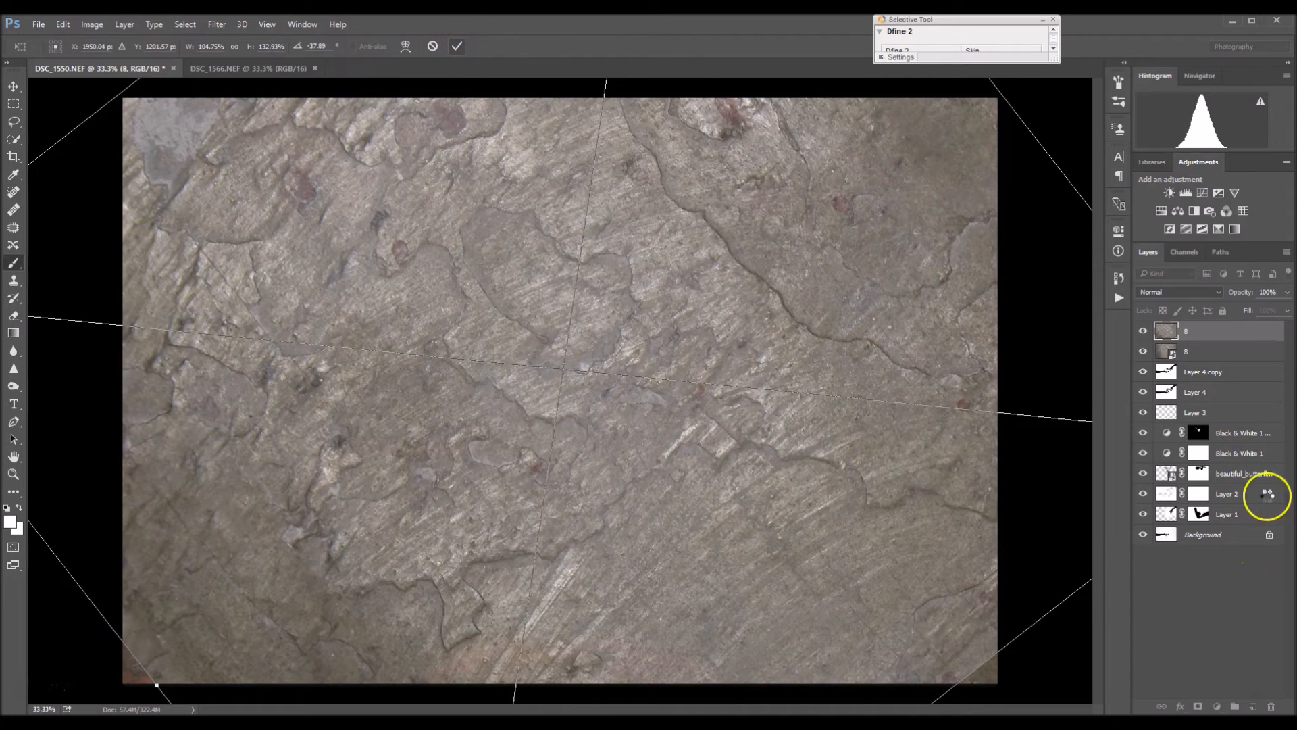
{"action": "key", "text": "Return"}
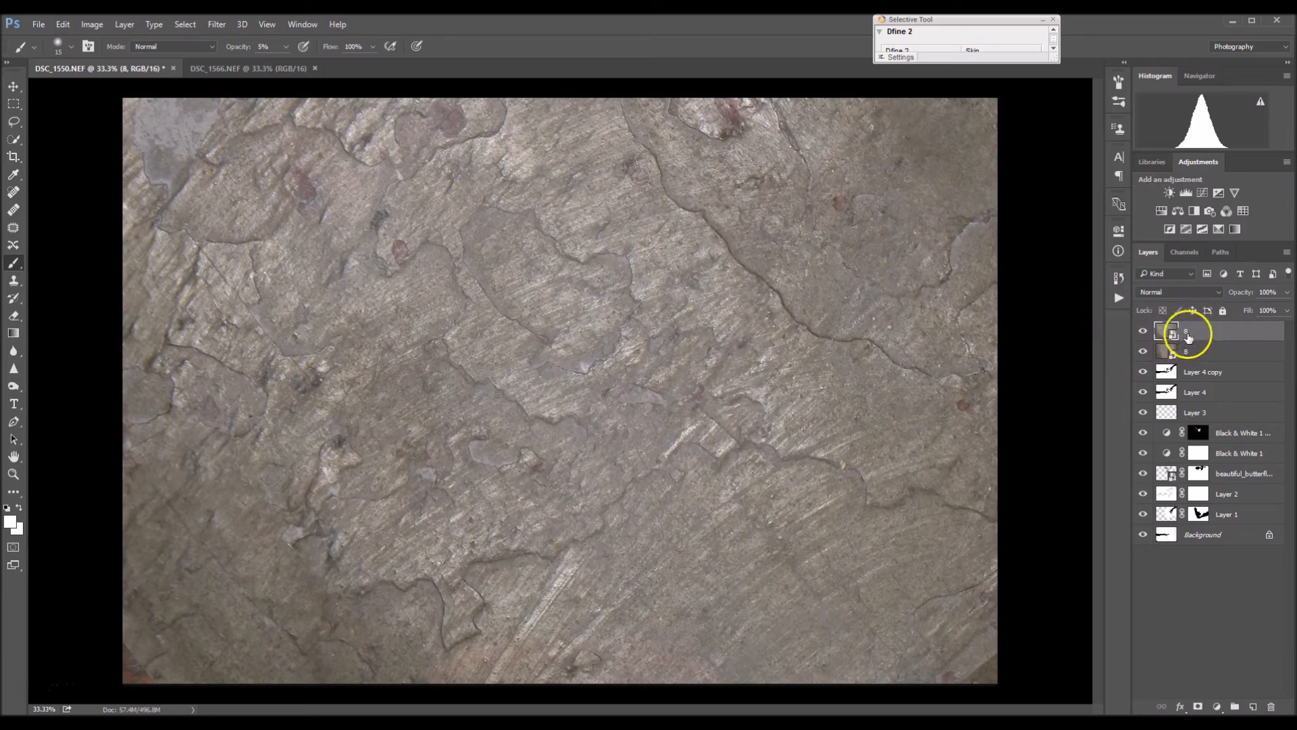
- Group the two stone texture layers and set the group's blend mode to Darken
{"action": "left_click", "coordinate": [1193, 351], "text": "shift"}
{"action": "left_click_drag", "start_coordinate": [1197, 361], "coordinate": [1235, 706]}
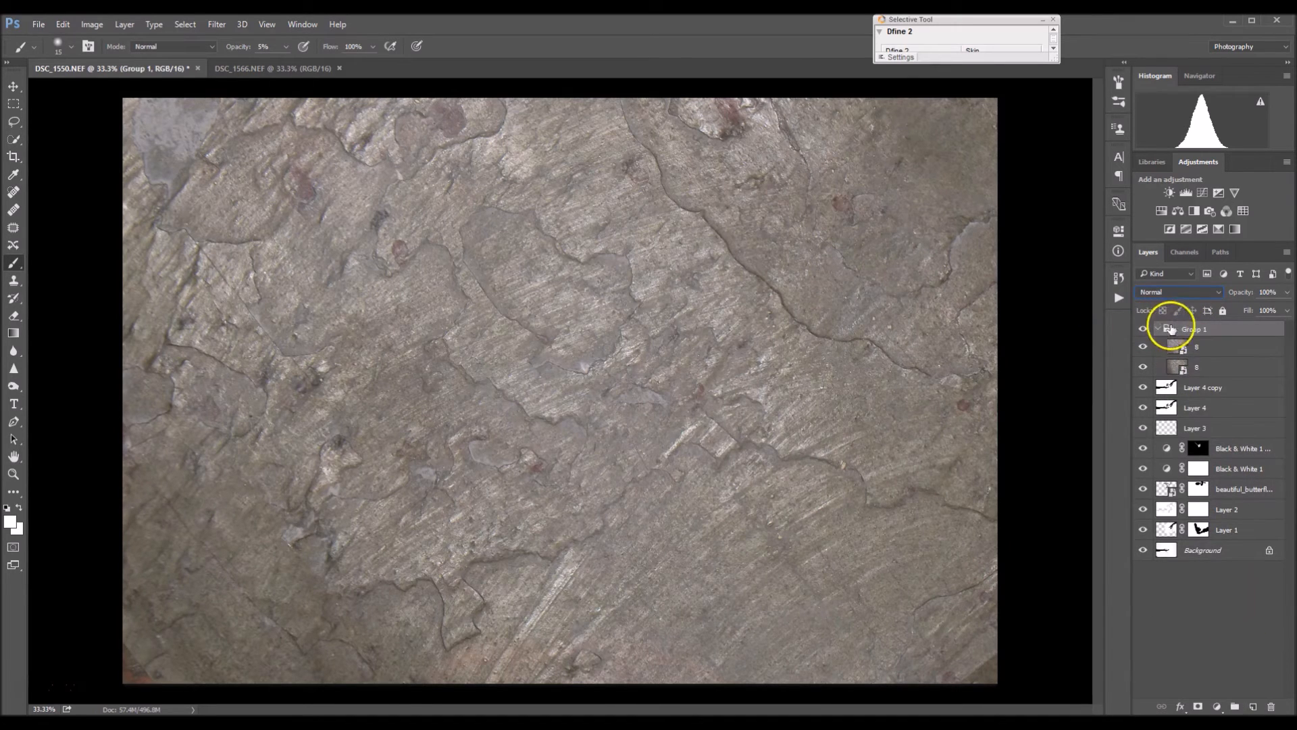
{"action": "left_click", "coordinate": [1179, 291]}
{"action": "left_click", "coordinate": [1162, 309]}
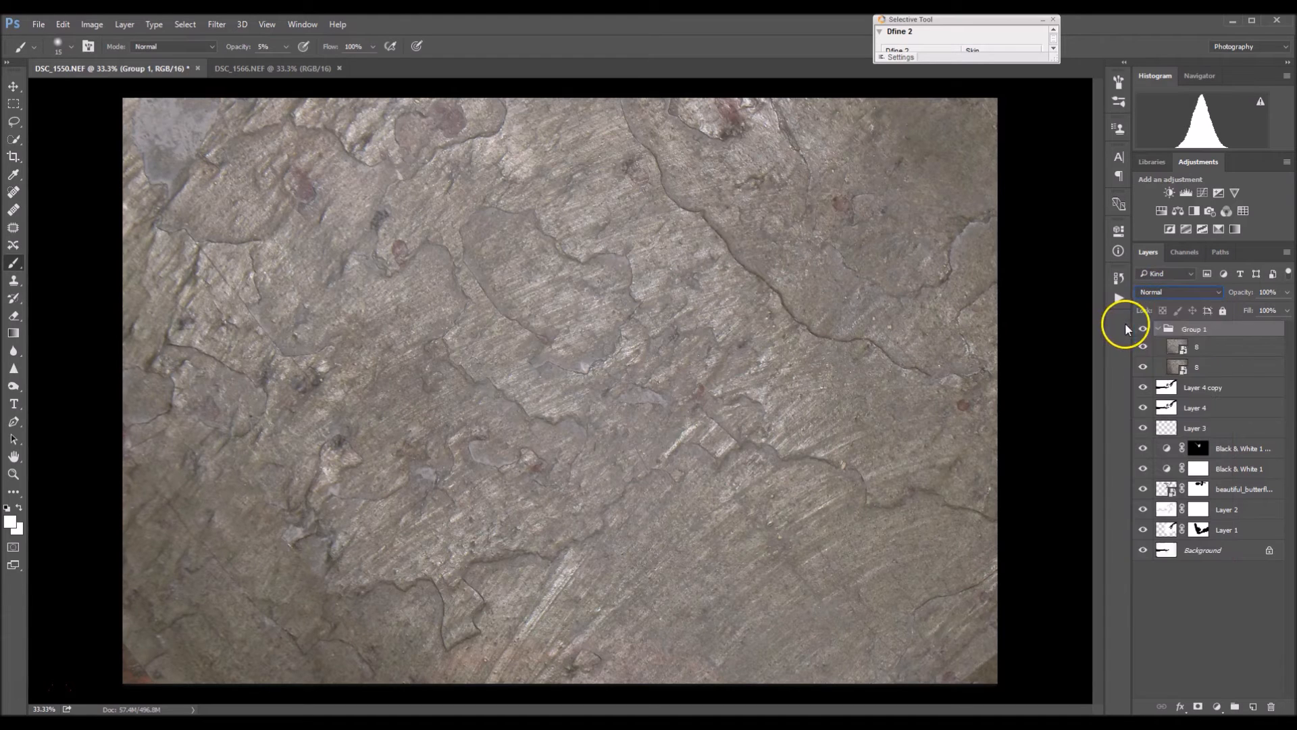
{"action": "left_click", "coordinate": [1175, 293]}
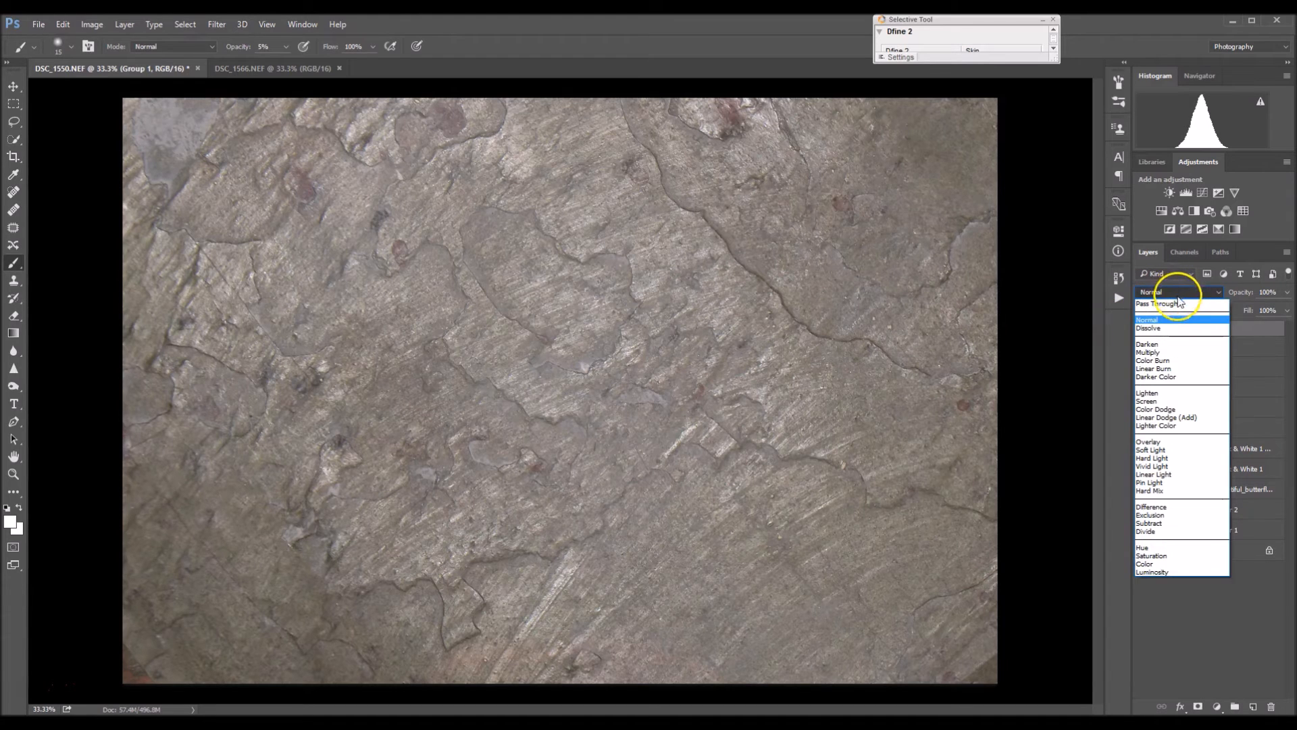
{"action": "left_click", "coordinate": [1166, 344]}
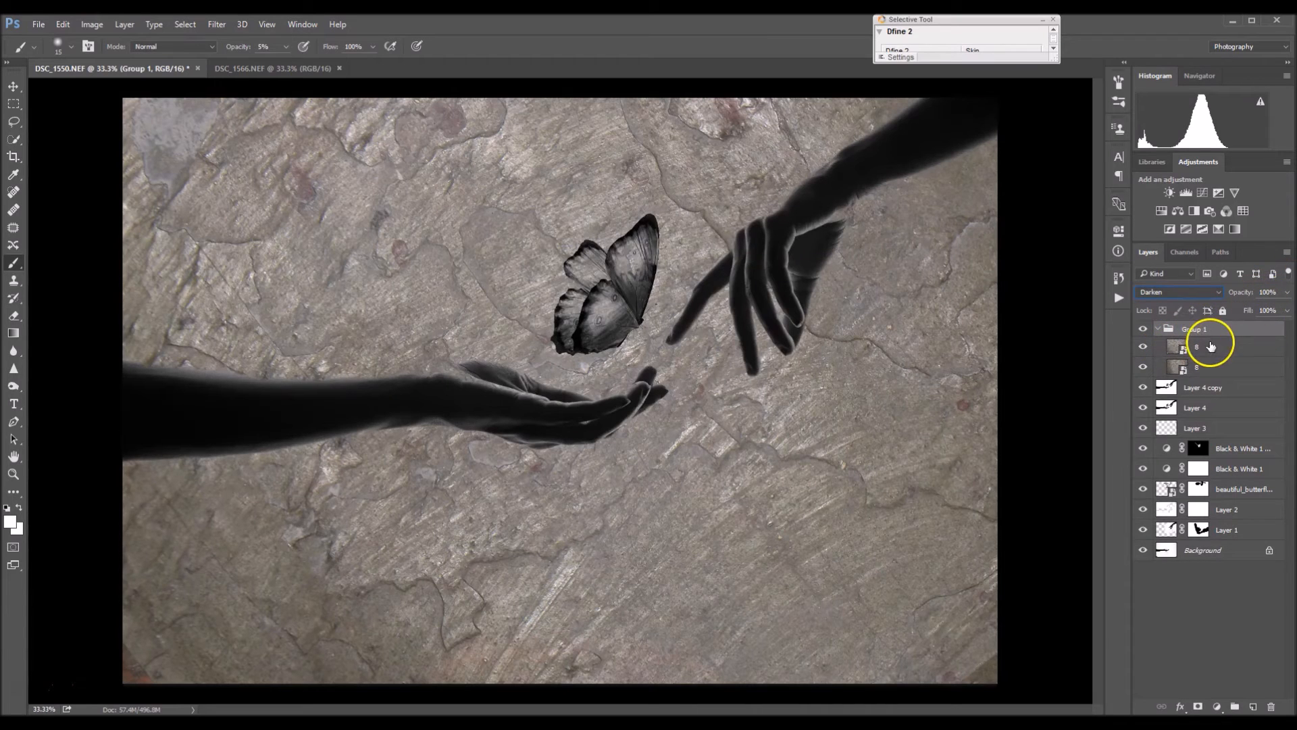
- Lower the upper texture layer's opacity to 58% and the lower texture layer's opacity to 40%
{"action": "left_click", "coordinate": [1211, 346]}
{"action": "left_click_drag", "start_coordinate": [1283, 295], "coordinate": [1259, 316]}
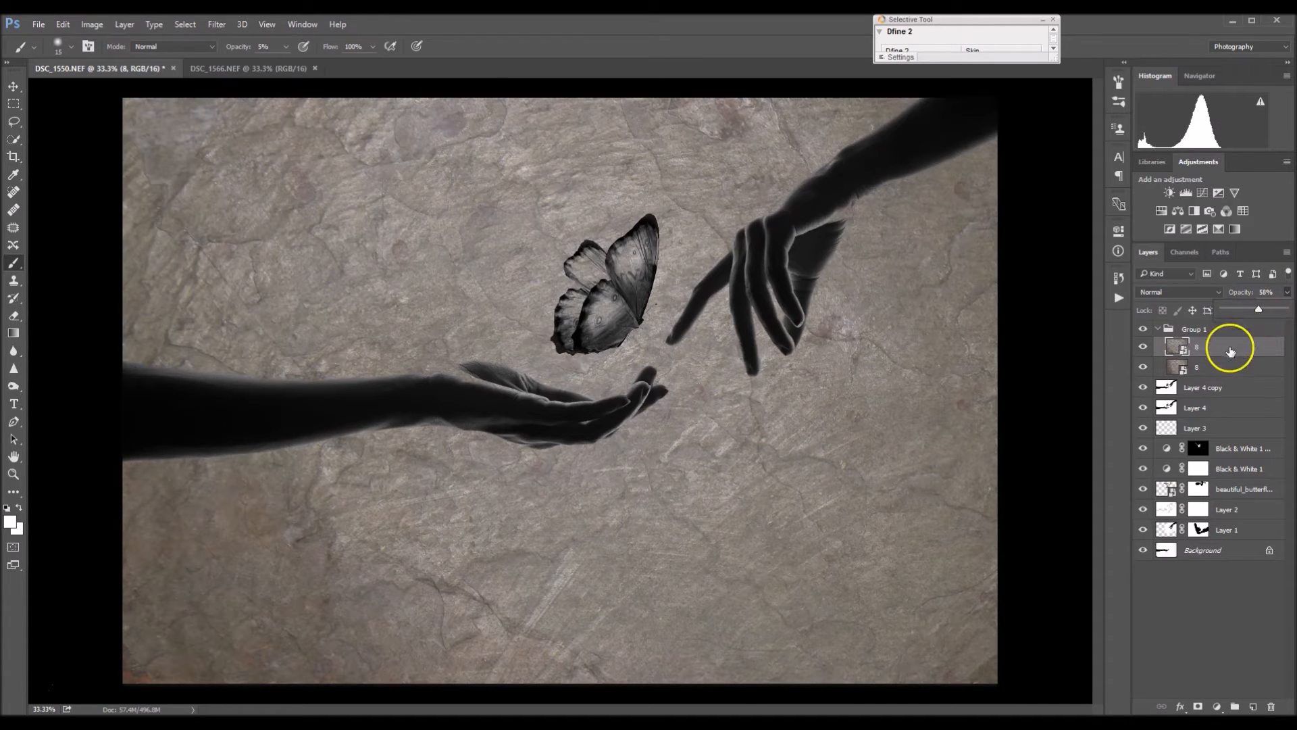
{"action": "left_click", "coordinate": [1235, 364]}
{"action": "left_click_drag", "start_coordinate": [1276, 317], "coordinate": [1250, 319]}
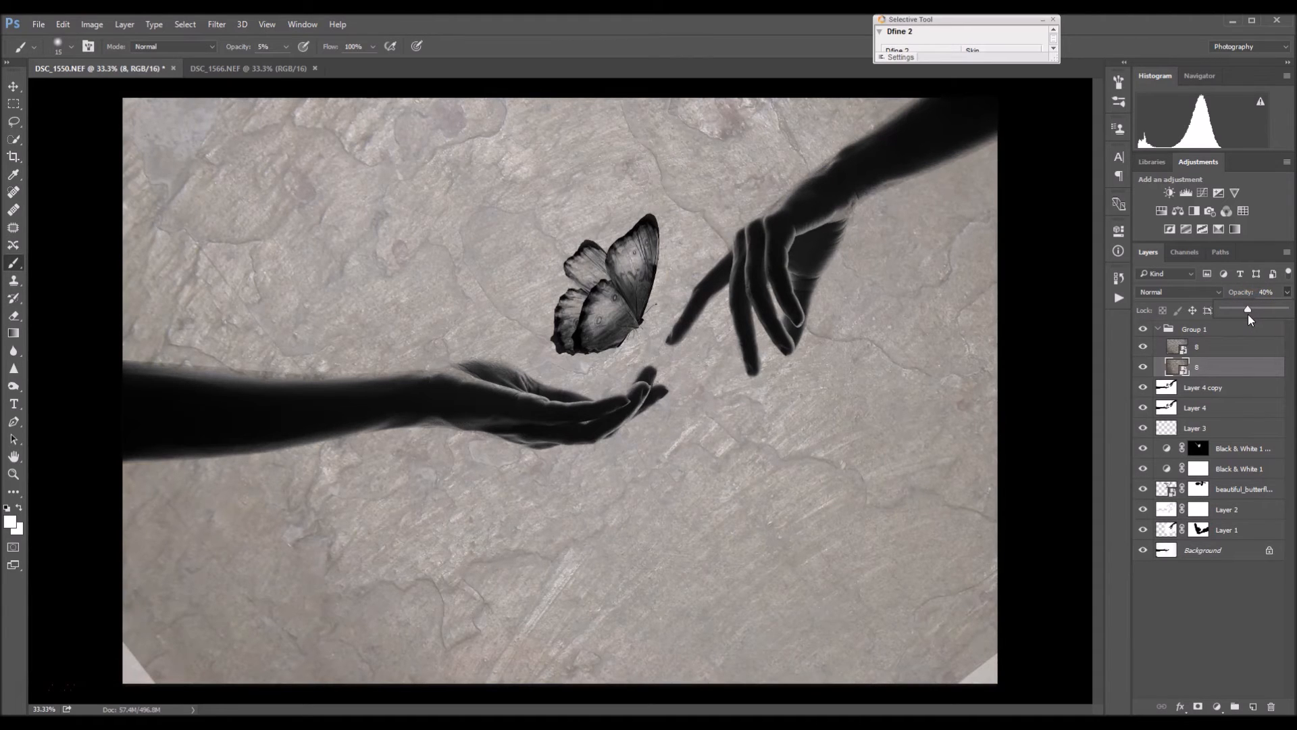
- Compare the background with each texture layer hidden and shown, and select the upper texture layer
{"action": "left_click", "coordinate": [1144, 366]}
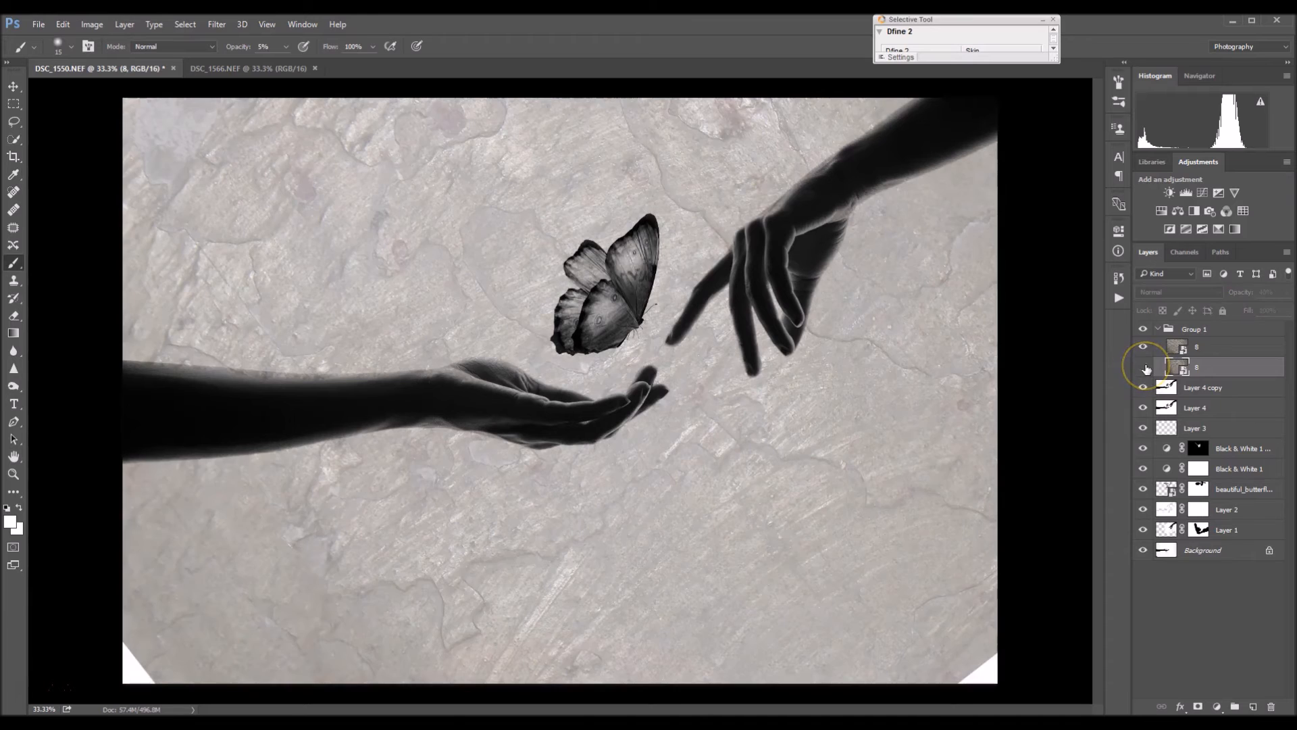
{"action": "left_click", "coordinate": [1144, 367]}
{"action": "left_click", "coordinate": [1144, 347]}
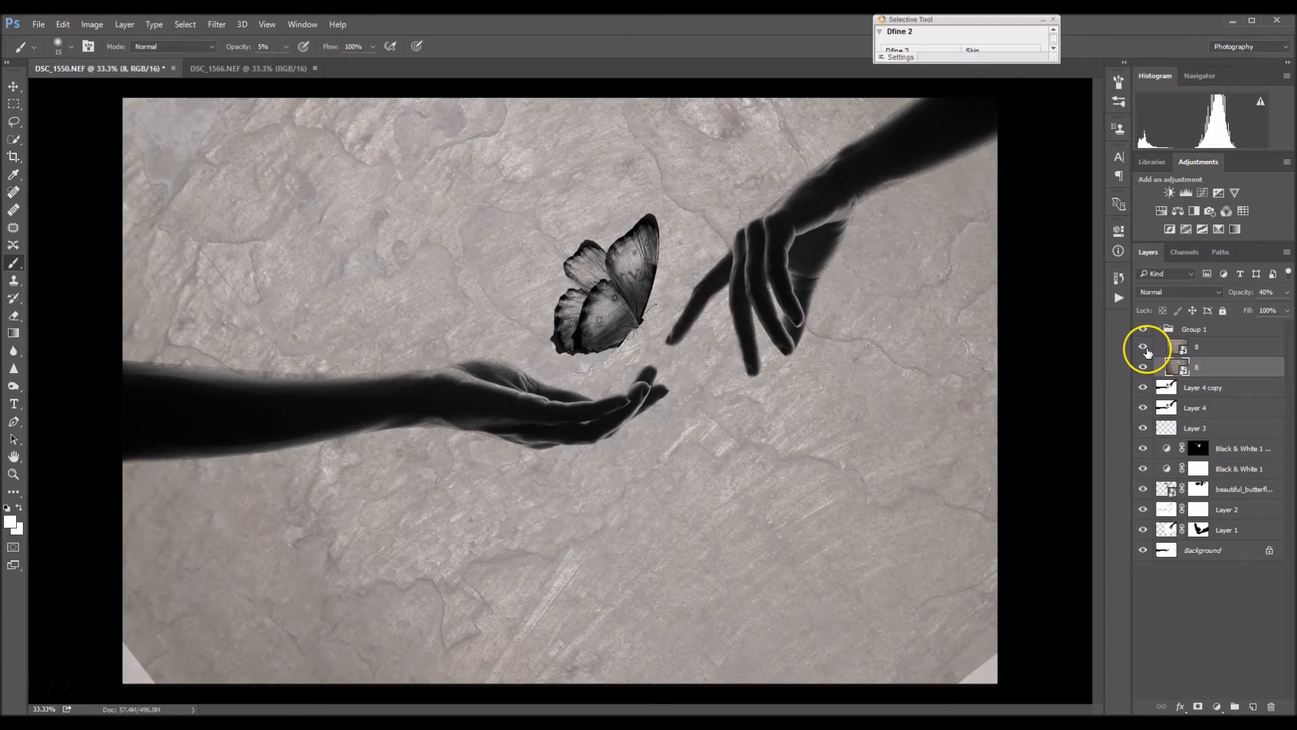
{"action": "left_click", "coordinate": [1143, 347]}
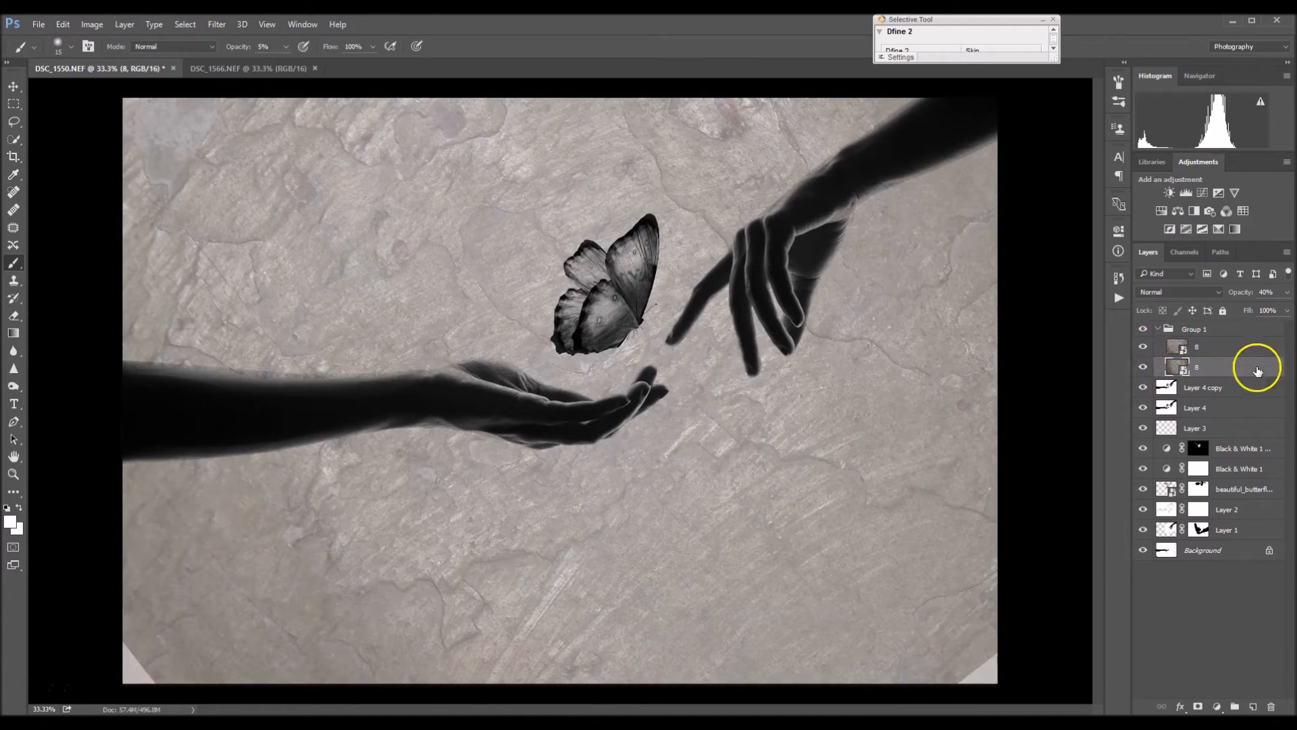
{"action": "left_click", "coordinate": [1163, 349]}
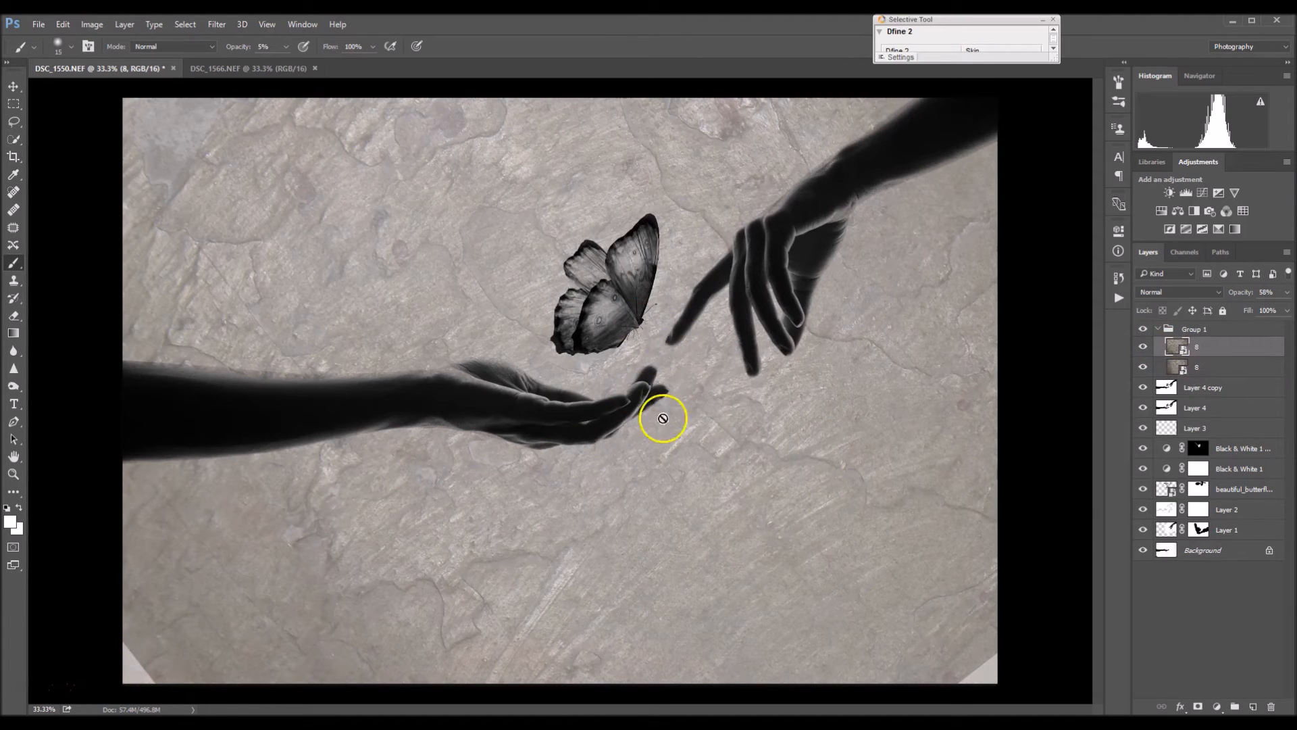
- Enlarge the upper stone texture layer until it covers the canvas's empty lower corners, and lower the texture group's opacity to 42%
{"action": "key", "text": "ctrl+t"}
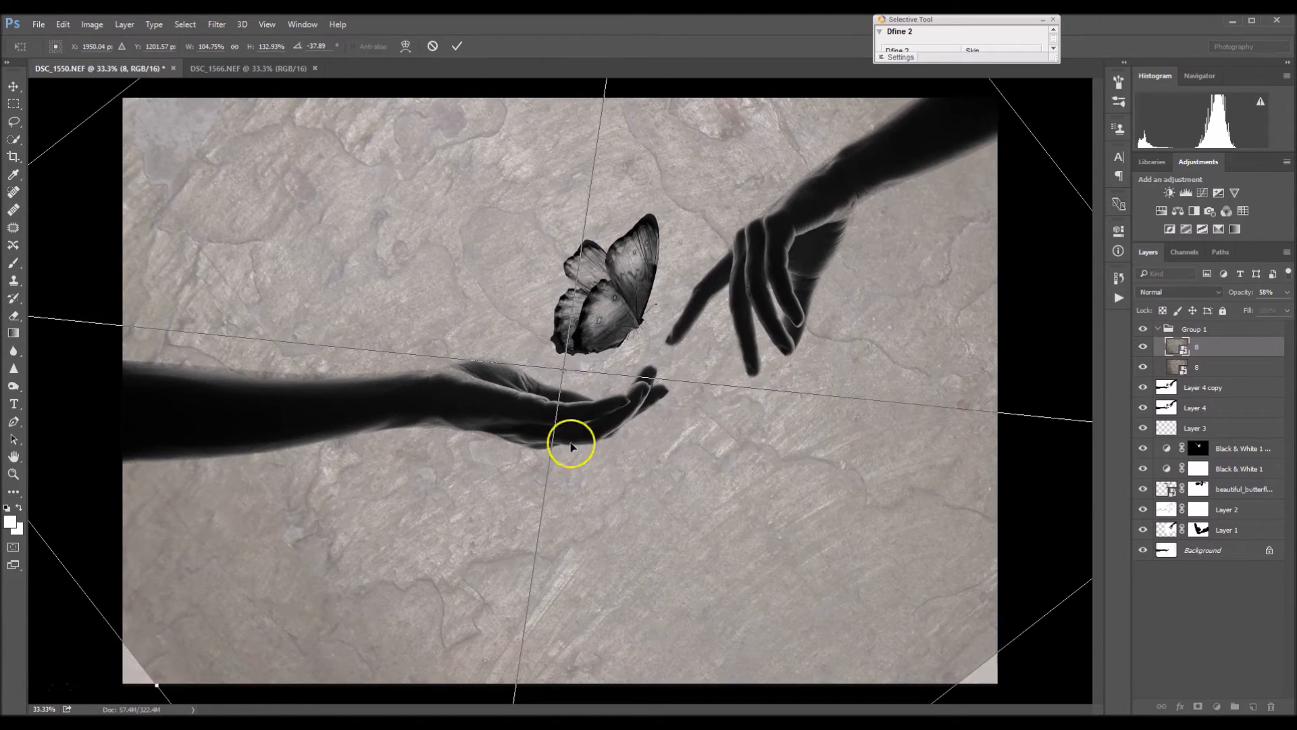
{"action": "left_click_drag", "start_coordinate": [131, 666], "coordinate": [111, 683]}
{"action": "left_click_drag", "start_coordinate": [1034, 625], "coordinate": [1063, 660]}
{"action": "key", "text": "ctrl+z"}
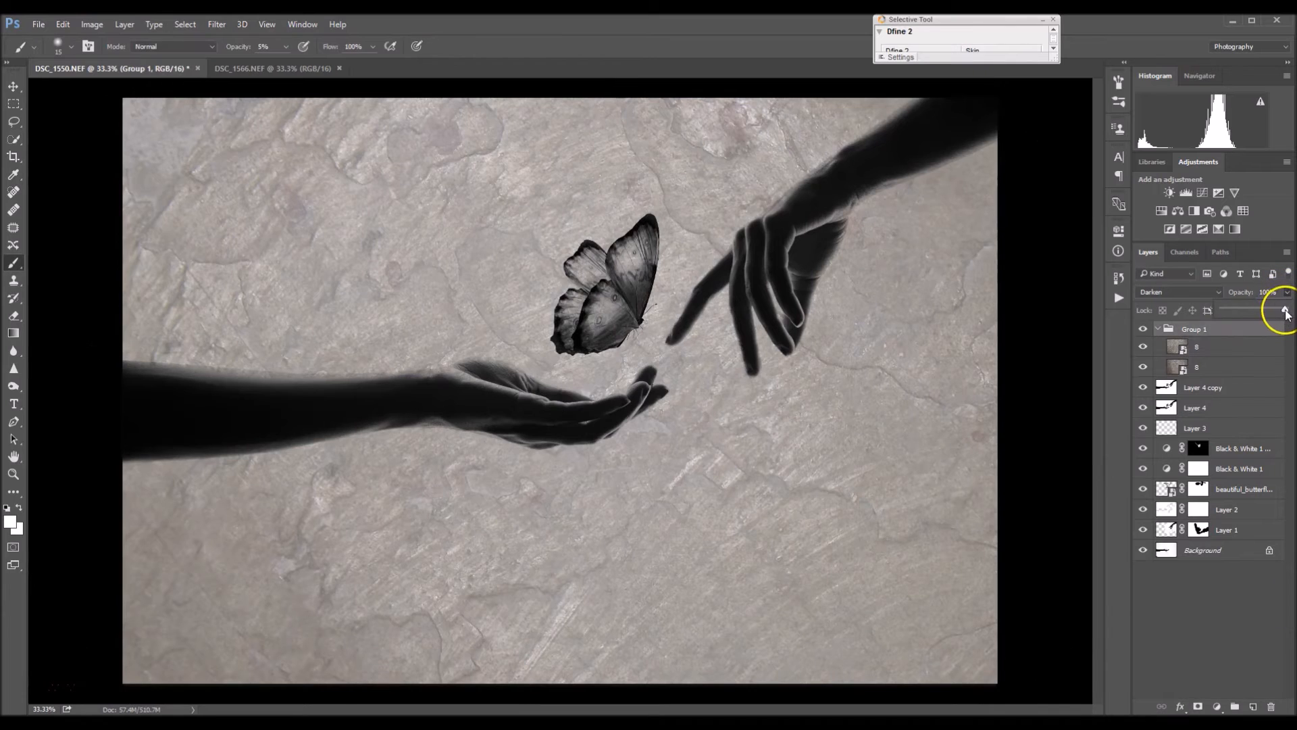
{"action": "left_click", "coordinate": [1287, 292]}
{"action": "left_click_drag", "start_coordinate": [1259, 313], "coordinate": [1249, 310]}
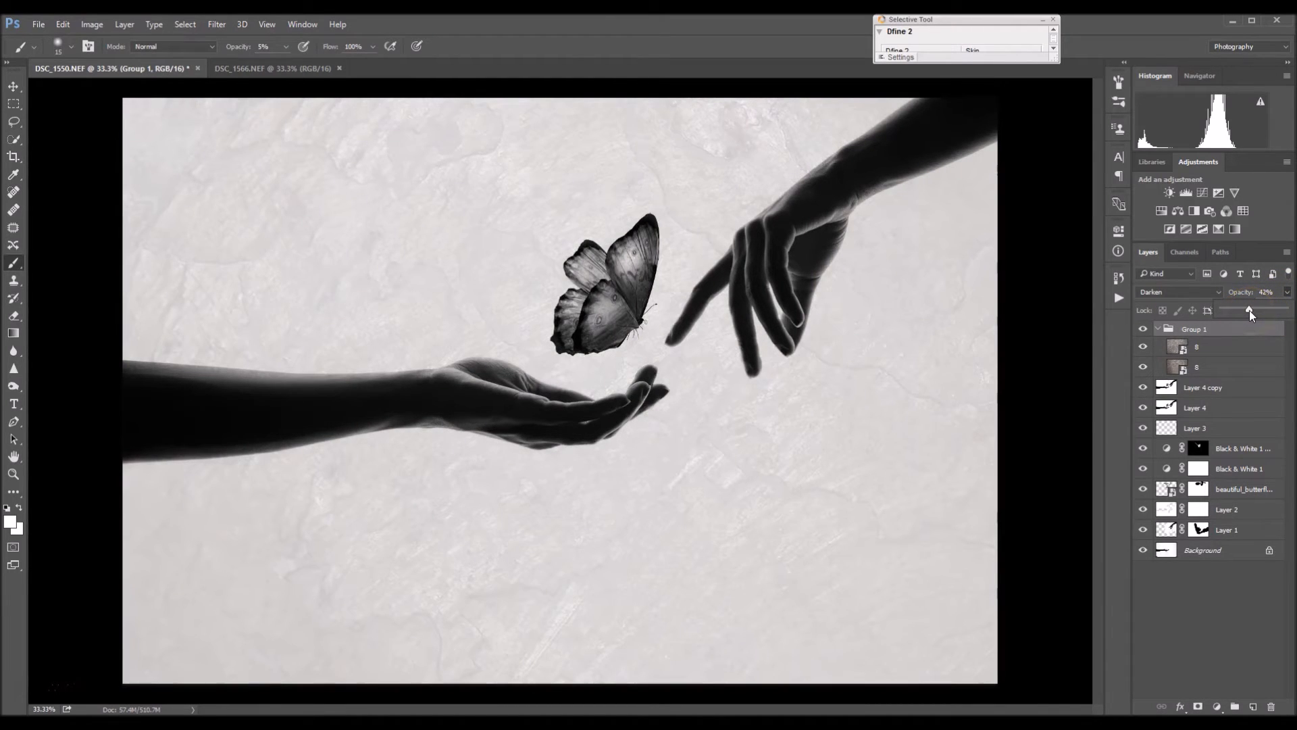
- Apply a Gaussian Blur with a 15.3-pixel radius to the upper stone texture layer
{"action": "left_click", "coordinate": [1230, 349]}
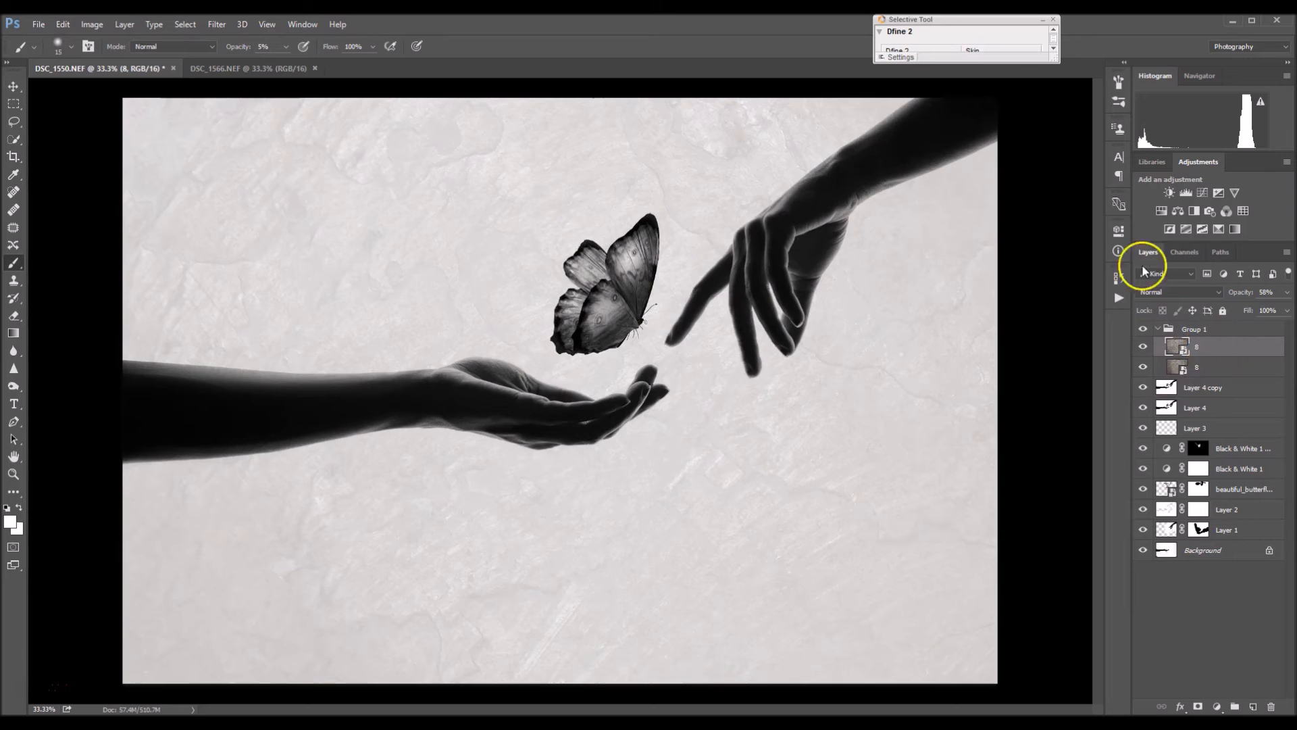
{"action": "left_click", "coordinate": [218, 27]}
{"action": "mouse_move", "coordinate": [325, 175]}
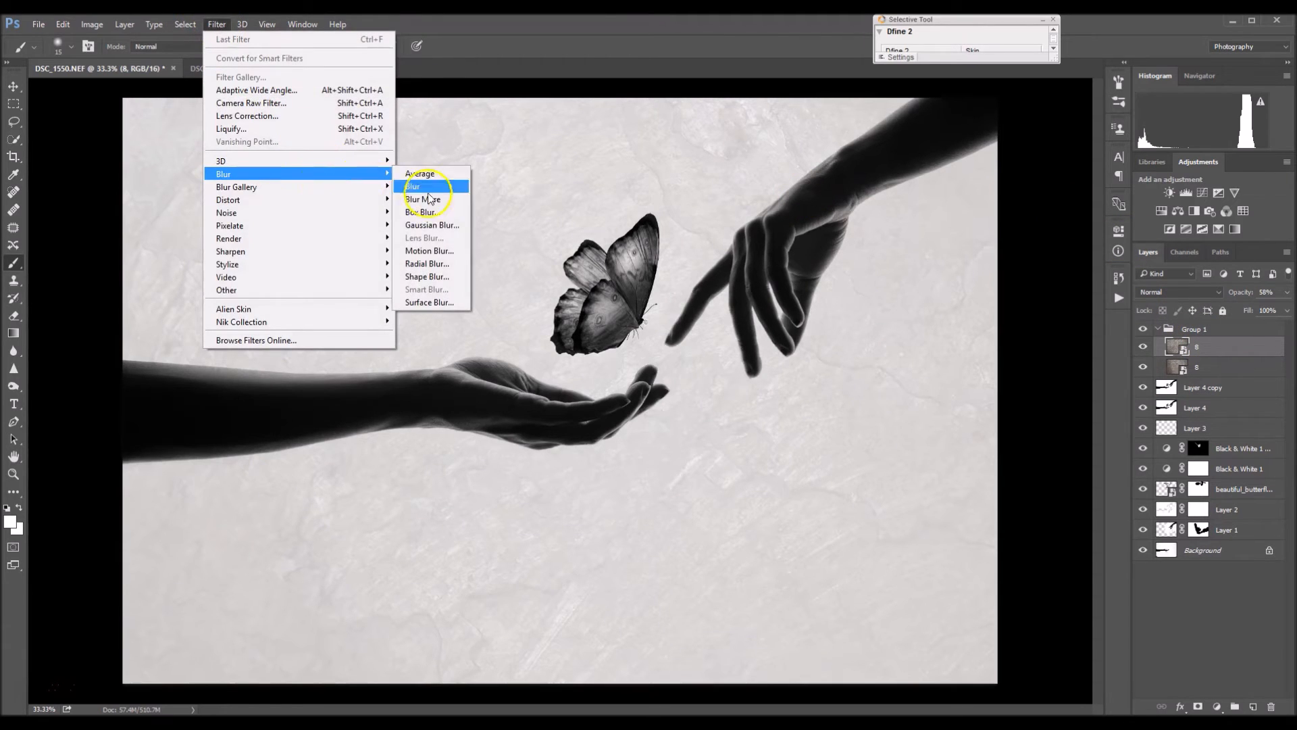
{"action": "left_click", "coordinate": [452, 225]}
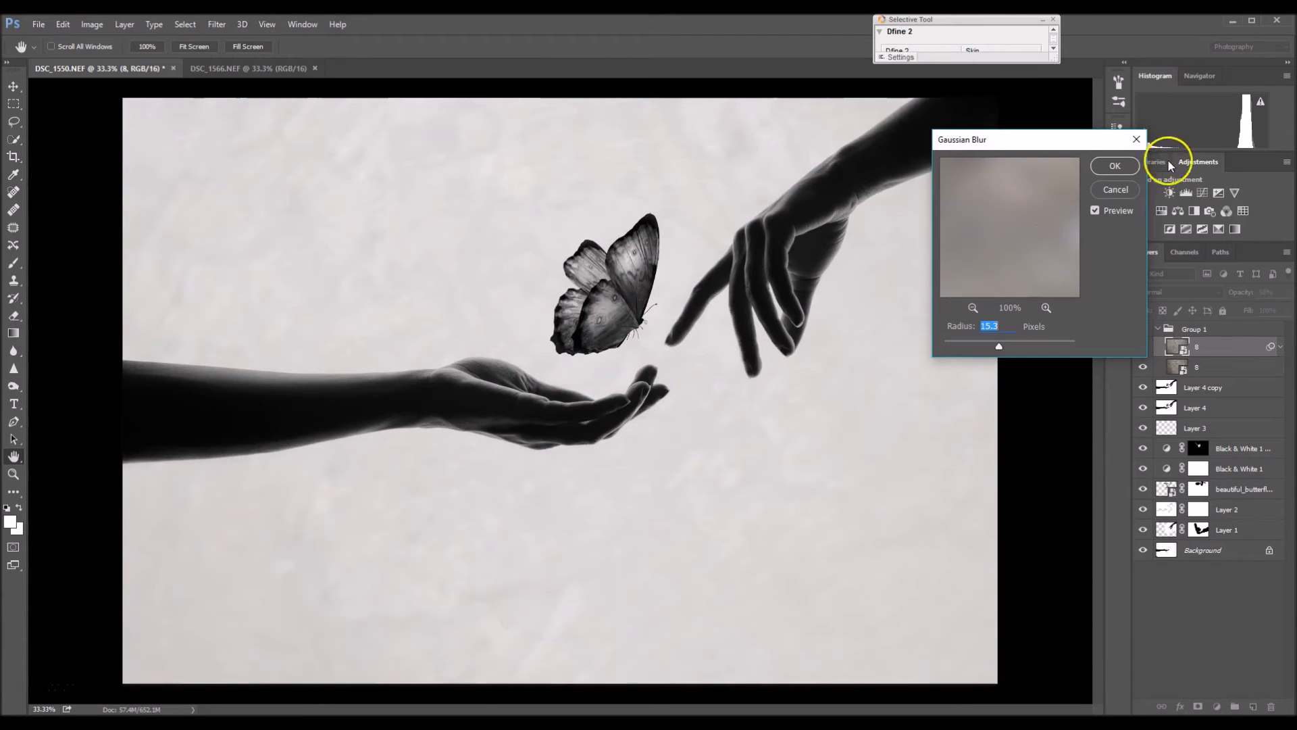
{"action": "left_click", "coordinate": [1115, 166]}
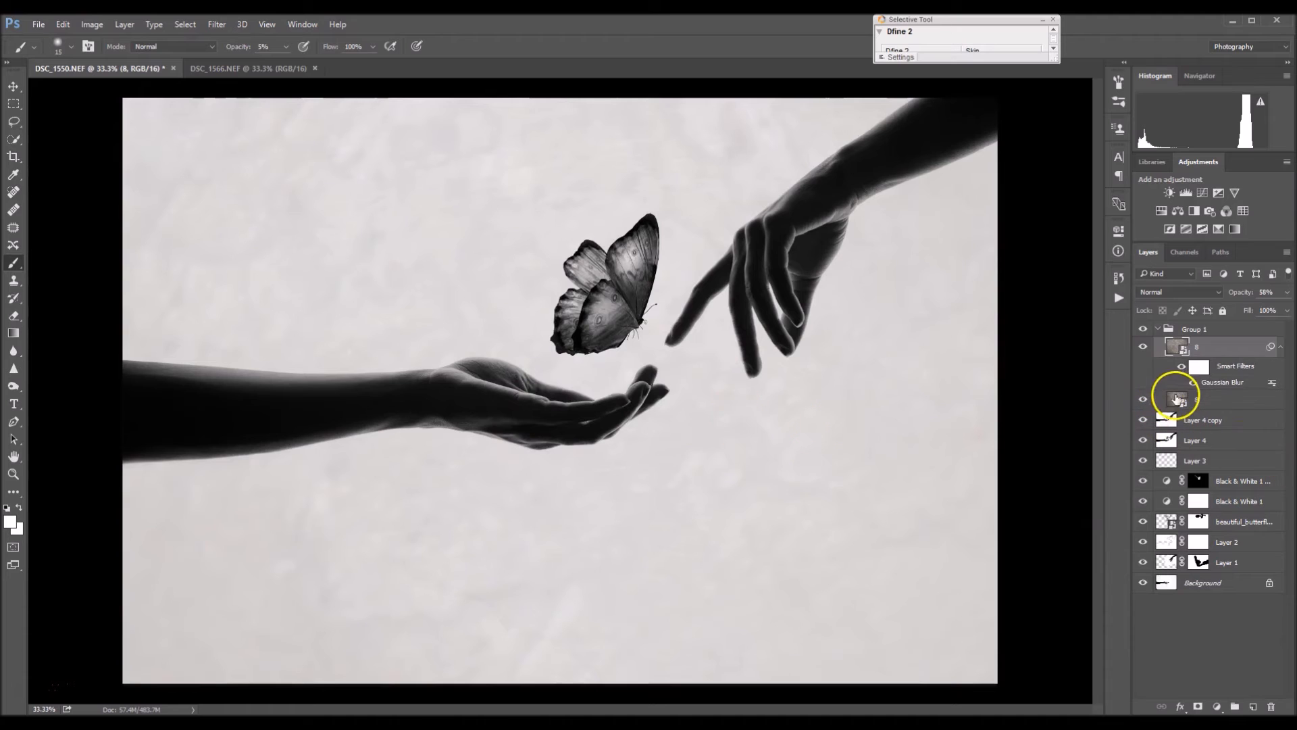
- Apply a Gaussian Blur to the lower stone texture layer as well
{"action": "left_click", "coordinate": [1176, 402]}
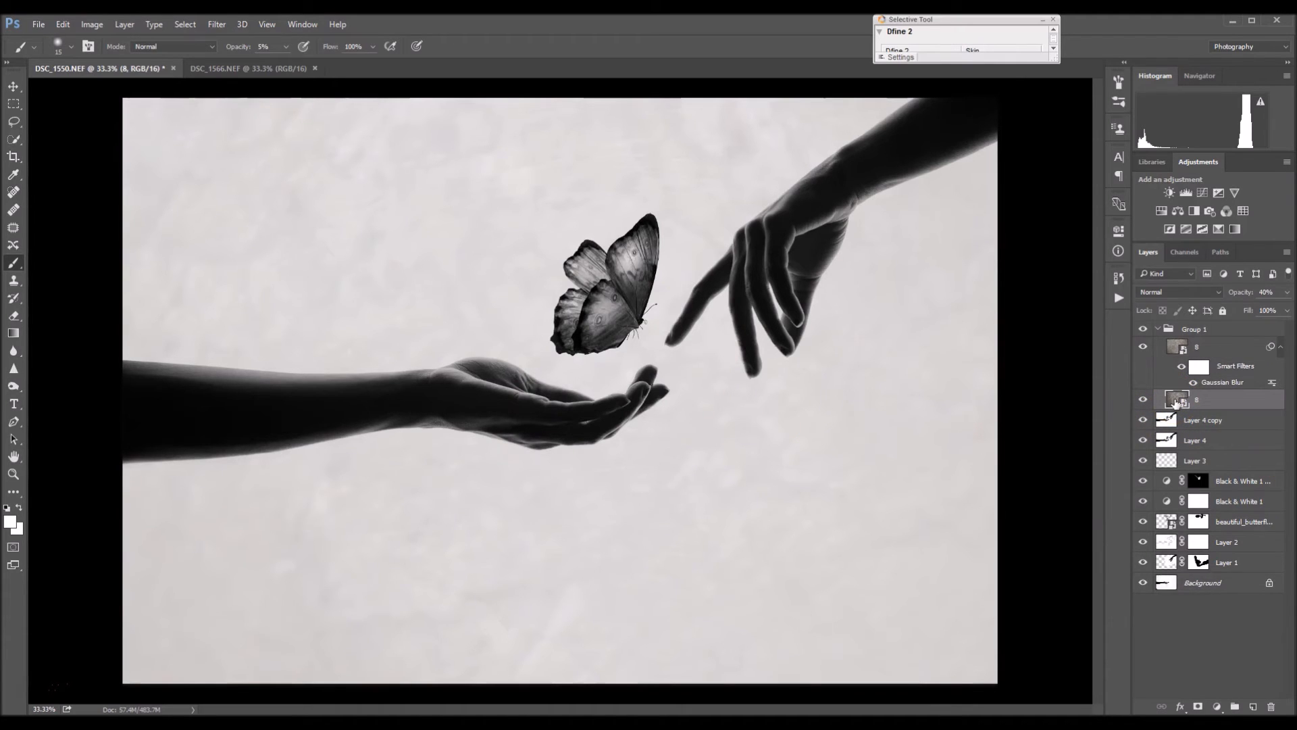
{"action": "left_click", "coordinate": [217, 25]}
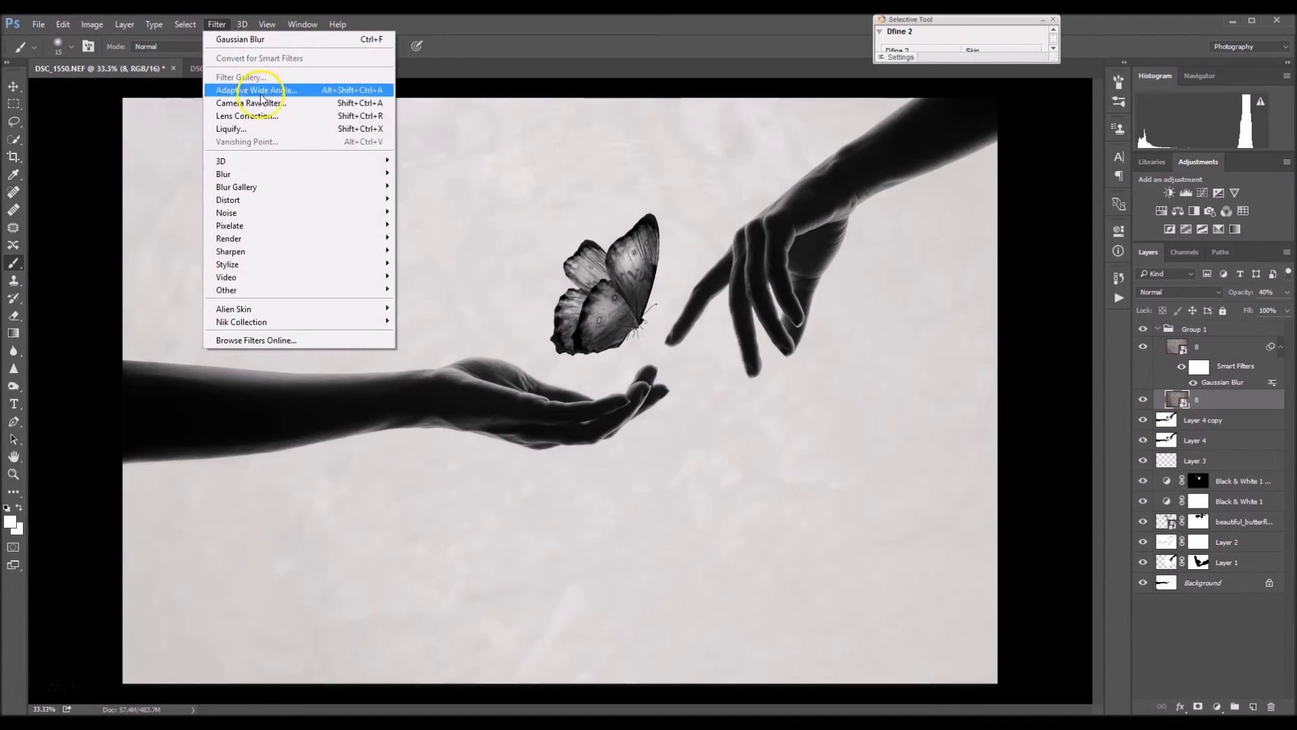
{"action": "mouse_move", "coordinate": [276, 179]}
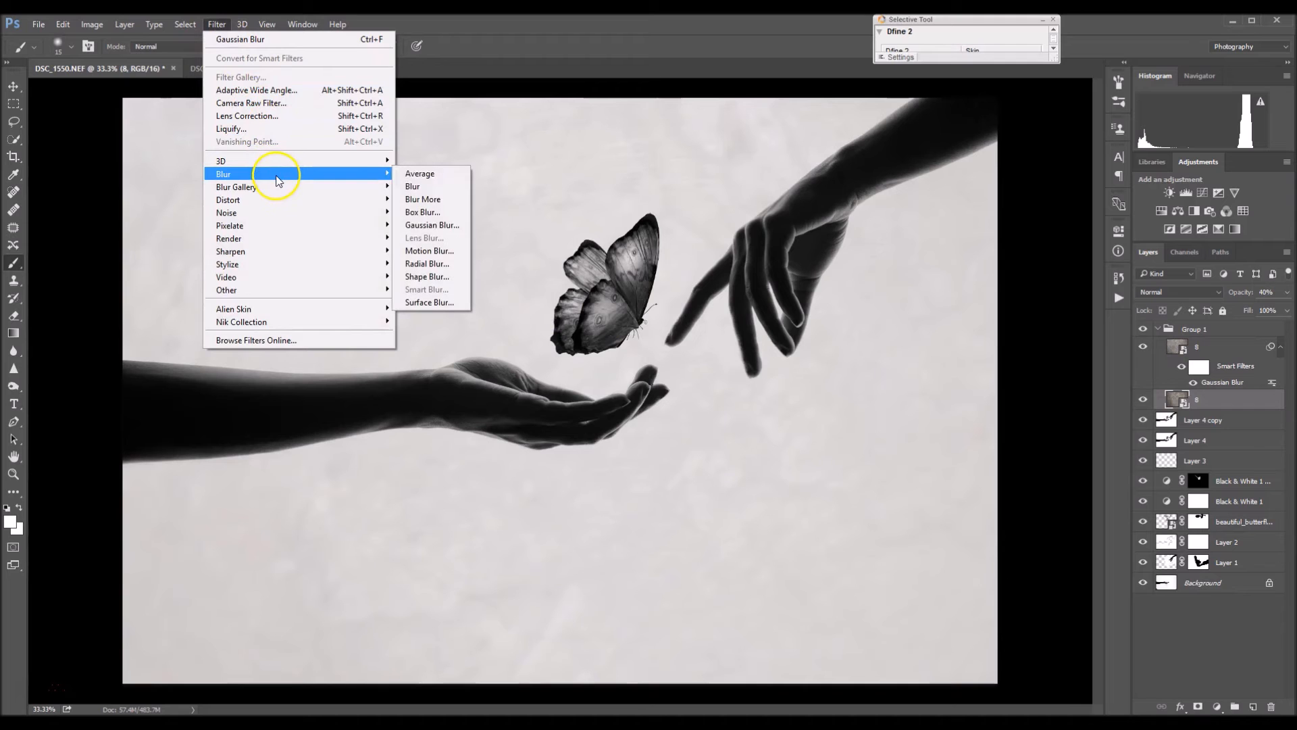
{"action": "left_click", "coordinate": [457, 231]}
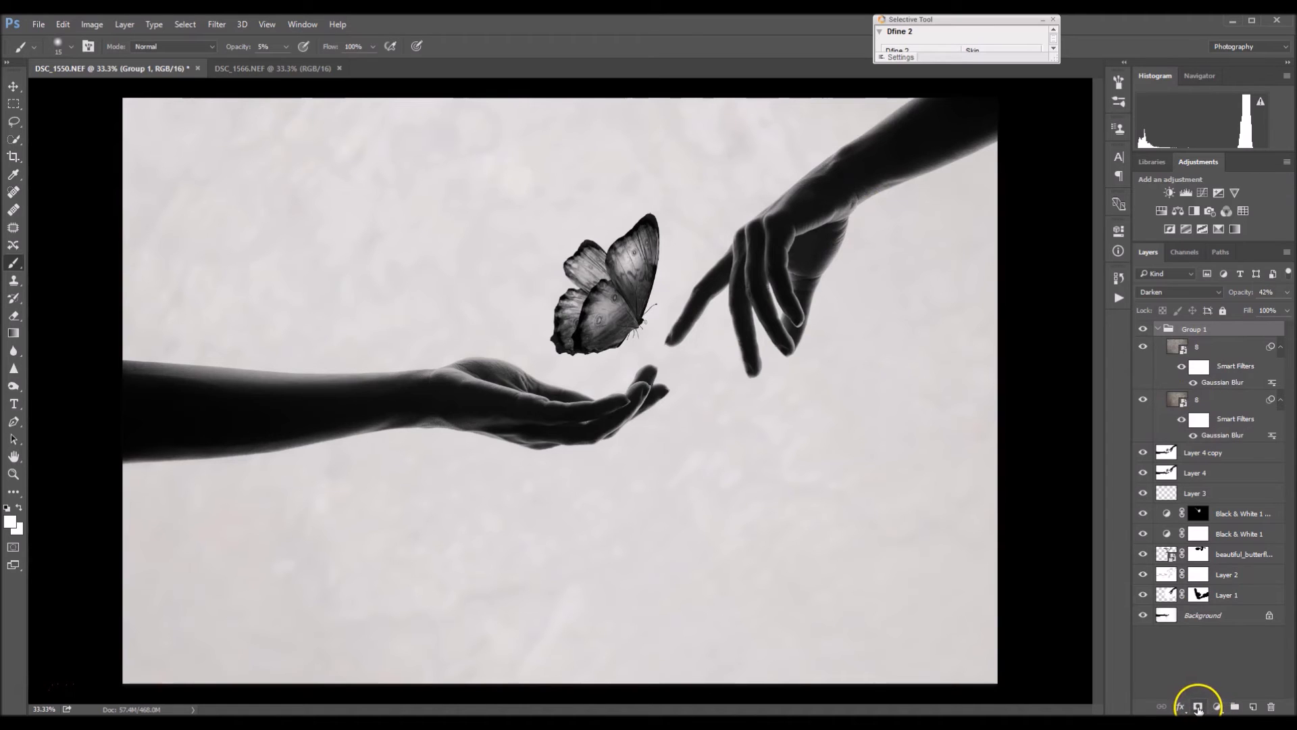
- Add a white layer mask to the texture group and set up a soft black brush at 100% opacity and 100 px
{"action": "left_click", "coordinate": [1198, 707]}
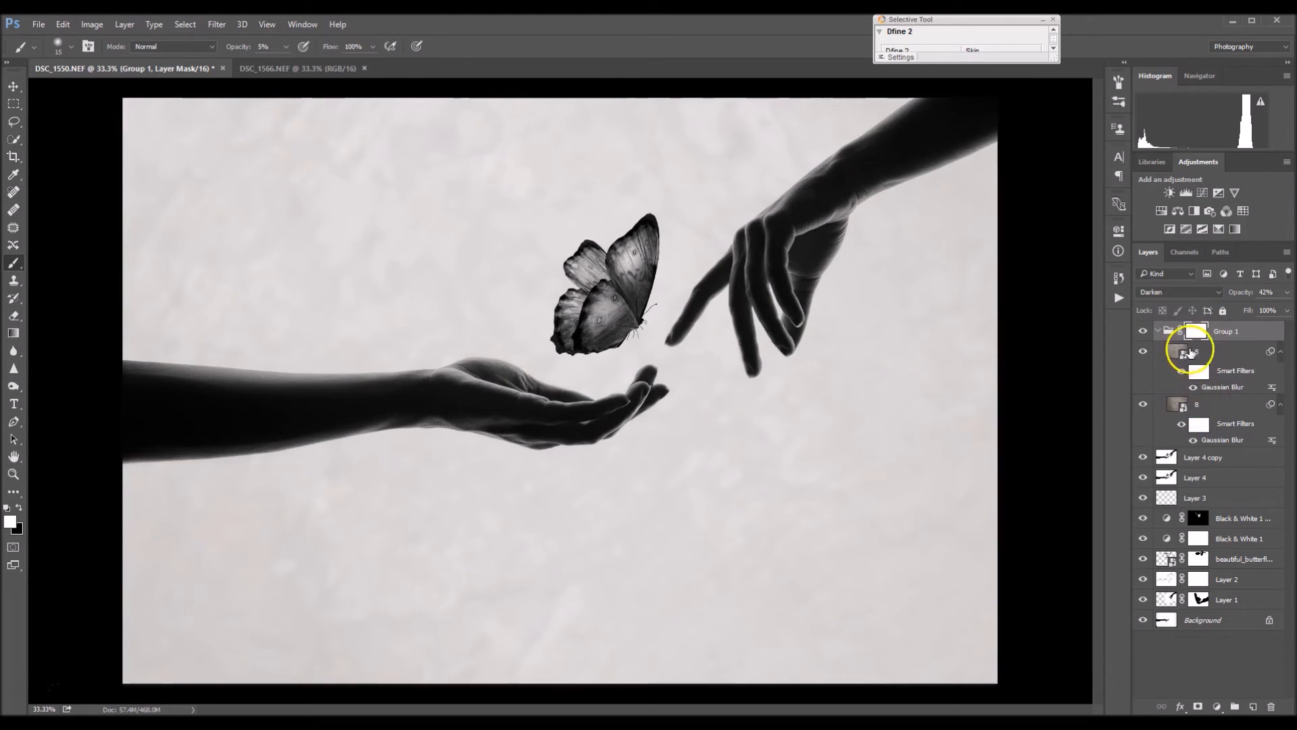
{"action": "key", "text": "ctrl+plus"}
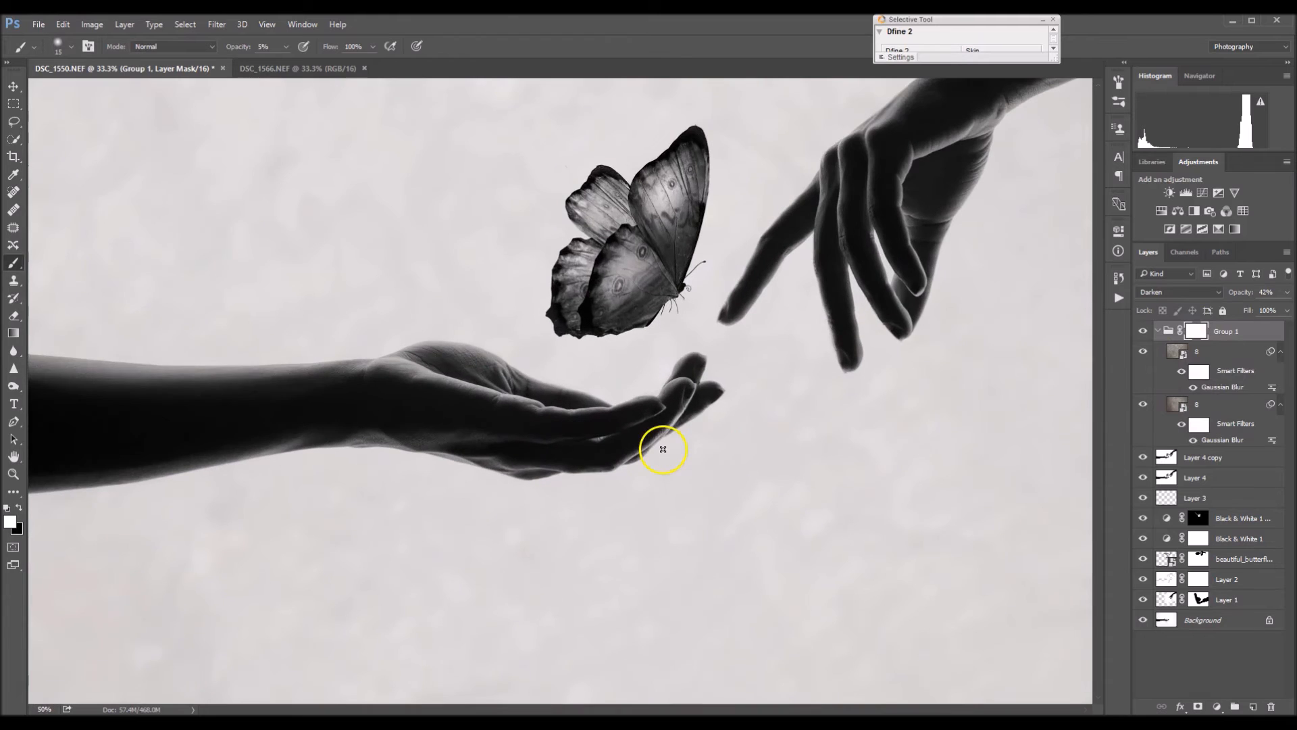
{"action": "left_click_drag", "start_coordinate": [270, 409], "coordinate": [476, 416]}
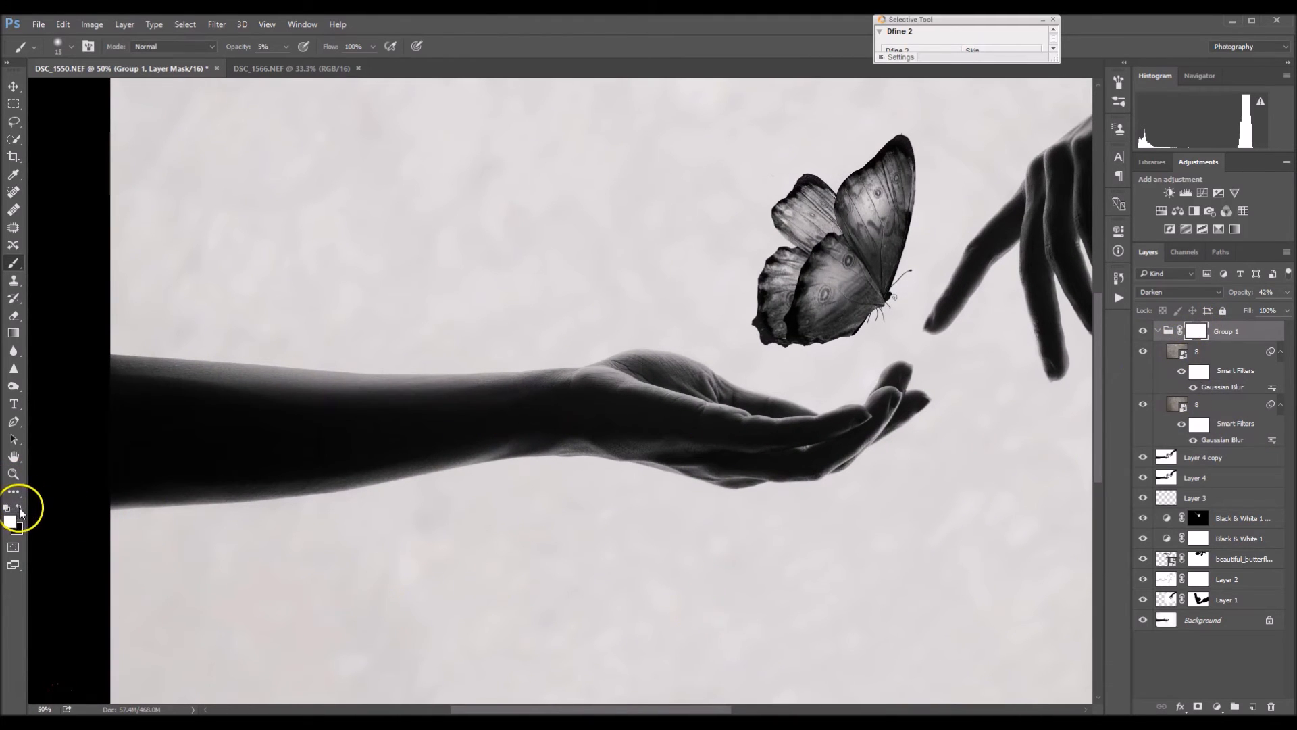
{"action": "left_click_drag", "start_coordinate": [638, 406], "coordinate": [634, 434]}
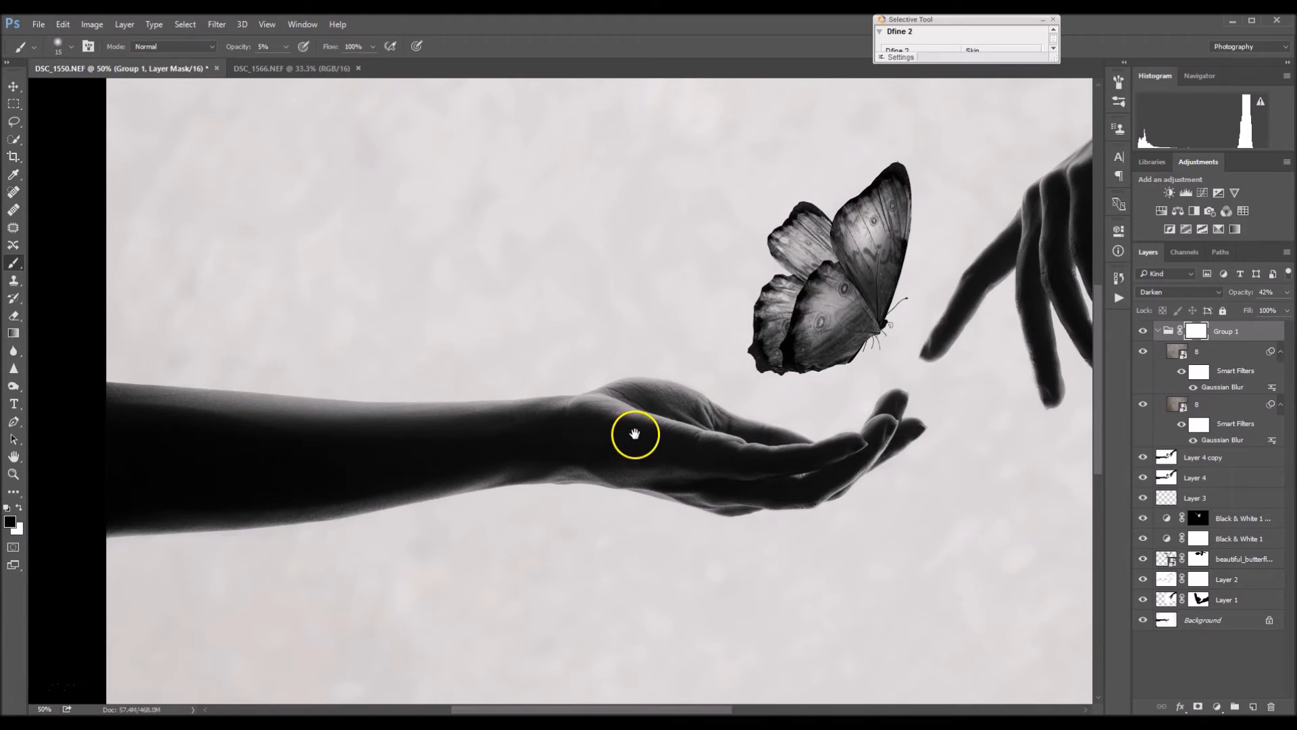
{"action": "left_click", "coordinate": [286, 47]}
{"action": "left_click_drag", "start_coordinate": [284, 68], "coordinate": [371, 76]}
{"action": "left_click", "coordinate": [394, 96]}
{"action": "left_click", "coordinate": [72, 48]}
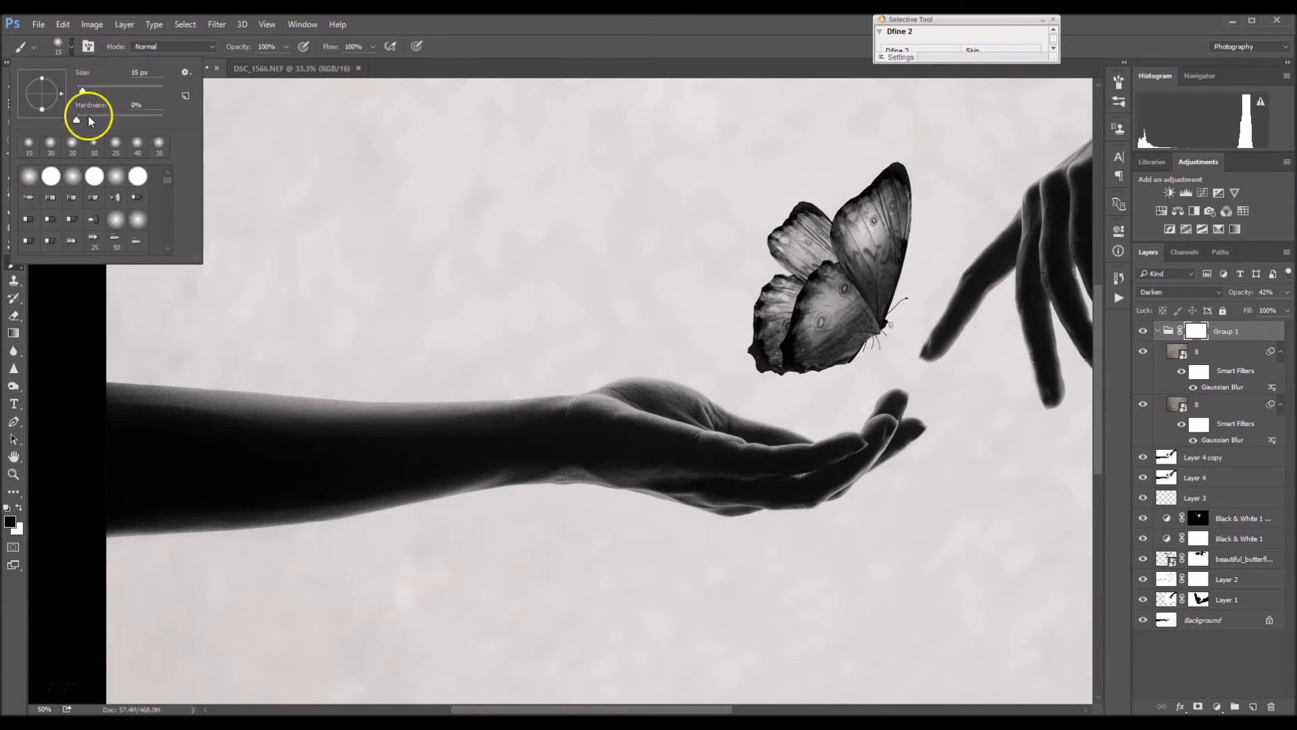
{"action": "left_click", "coordinate": [71, 51]}
{"action": "key", "text": "bracketright"}
{"action": "key", "text": "bracketright"}
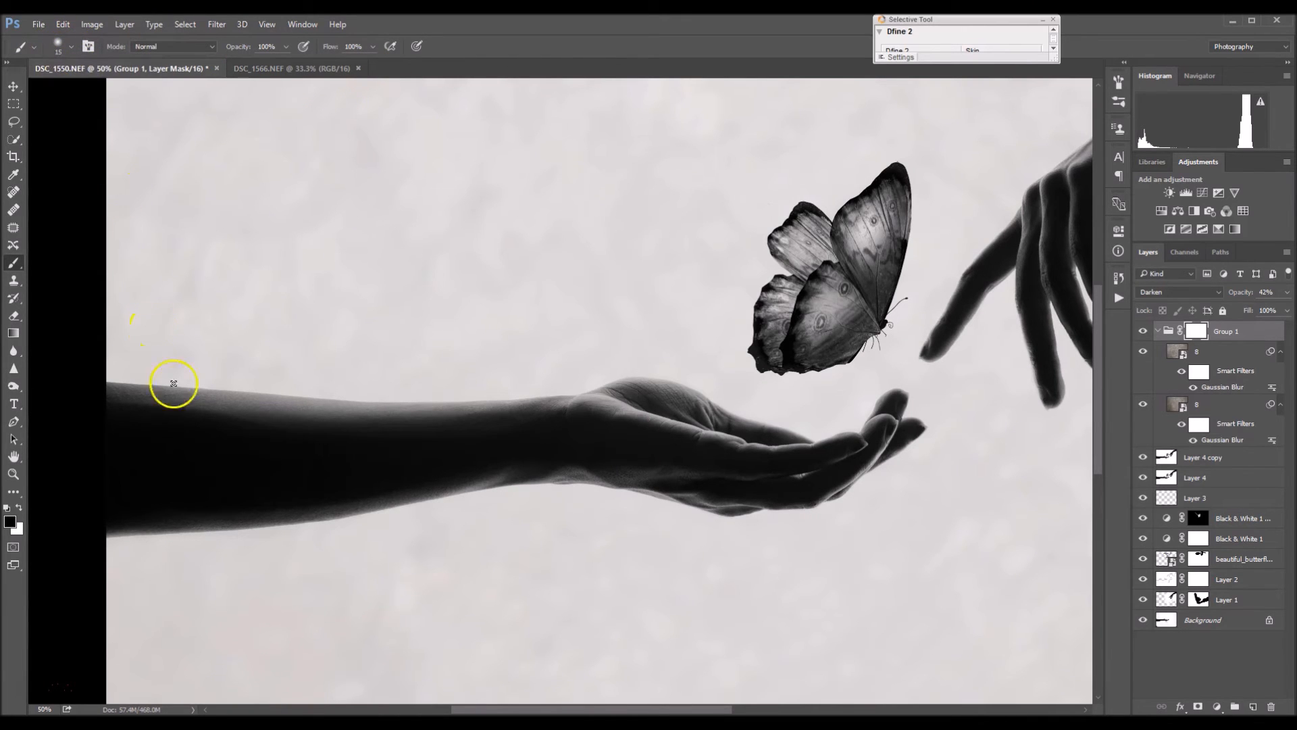
{"action": "key", "text": "bracketright"}
{"action": "key", "text": "bracketright"}
{"action": "key", "text": "bracketright"}
{"action": "key", "text": "bracketright"}
{"action": "key", "text": "bracketright"}
{"action": "key", "text": "bracketright"}
{"action": "key", "text": "bracketright"}
{"action": "key", "text": "bracketright"}
{"action": "key", "text": "bracketright"}
{"action": "key", "text": "bracketright"}
{"action": "key", "text": "bracketright"}
{"action": "key", "text": "bracketright"}
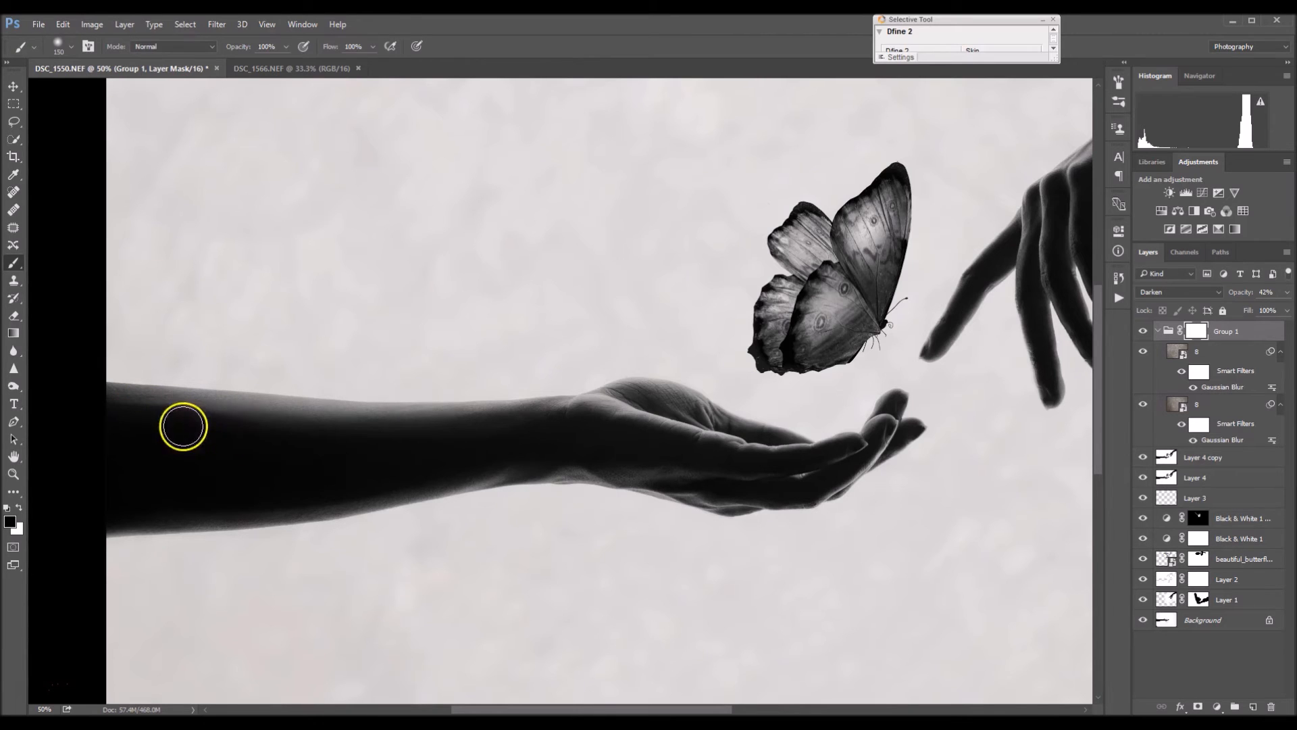
- Paint black on the group's mask over the lower forearm and palm, reducing the brush size near the hand
{"action": "left_click_drag", "start_coordinate": [130, 452], "coordinate": [497, 467]}
{"action": "key", "text": "bracketleft"}
{"action": "key", "text": "bracketleft"}
{"action": "key", "text": "bracketleft"}
{"action": "key", "text": "bracketleft"}
{"action": "key", "text": "bracketleft"}
{"action": "key", "text": "bracketleft"}
{"action": "key", "text": "bracketleft"}
{"action": "left_click_drag", "start_coordinate": [667, 412], "coordinate": [439, 446]}
{"action": "left_click_drag", "start_coordinate": [566, 528], "coordinate": [737, 524]}
- Continue masking the texture off the rest of the lower hand, the butterfly and the upper hand
{"action": "left_click_drag", "start_coordinate": [833, 466], "coordinate": [724, 481]}
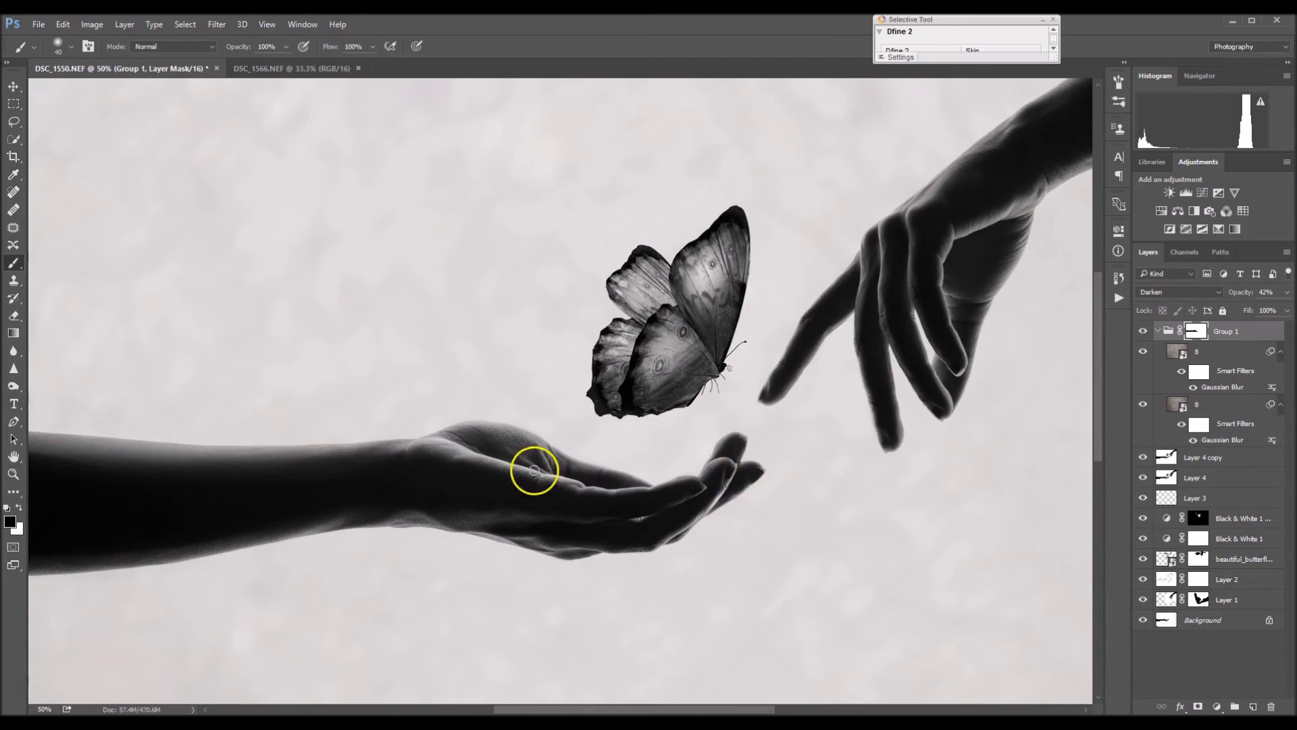
{"action": "left_click_drag", "start_coordinate": [47, 466], "coordinate": [379, 486]}
{"action": "key", "text": "bracketright"}
{"action": "key", "text": "bracketright"}
{"action": "left_click_drag", "start_coordinate": [1016, 302], "coordinate": [667, 365]}
{"action": "left_click_drag", "start_coordinate": [620, 474], "coordinate": [645, 424]}
{"action": "mouse_move", "coordinate": [692, 516]}
{"action": "left_mouse_down"}
{"action": "mouse_move", "coordinate": [643, 495]}
{"action": "mouse_move", "coordinate": [492, 509]}
{"action": "left_mouse_up"}
{"action": "left_click_drag", "start_coordinate": [854, 194], "coordinate": [890, 216]}
- Refine the group's mask around the fingers and arm edges, alternating between black and white with different brush sizes
{"action": "key", "text": "bracketright"}
{"action": "key", "text": "bracketright"}
{"action": "key", "text": "bracketright"}
{"action": "key", "text": "x"}
{"action": "left_click", "coordinate": [1007, 212]}
{"action": "key", "text": "x"}
{"action": "key", "text": "bracketleft"}
{"action": "key", "text": "bracketleft"}
{"action": "key", "text": "bracketleft"}
{"action": "key", "text": "bracketleft"}
{"action": "key", "text": "bracketleft"}
{"action": "left_click", "coordinate": [666, 506]}
{"action": "left_click", "coordinate": [736, 448]}
{"action": "key", "text": "bracketright"}
{"action": "key", "text": "bracketright"}
{"action": "key", "text": "x"}
{"action": "left_click_drag", "start_coordinate": [33, 486], "coordinate": [617, 350]}
{"action": "left_click_drag", "start_coordinate": [602, 490], "coordinate": [308, 500]}
{"action": "key", "text": "ctrl+minus"}
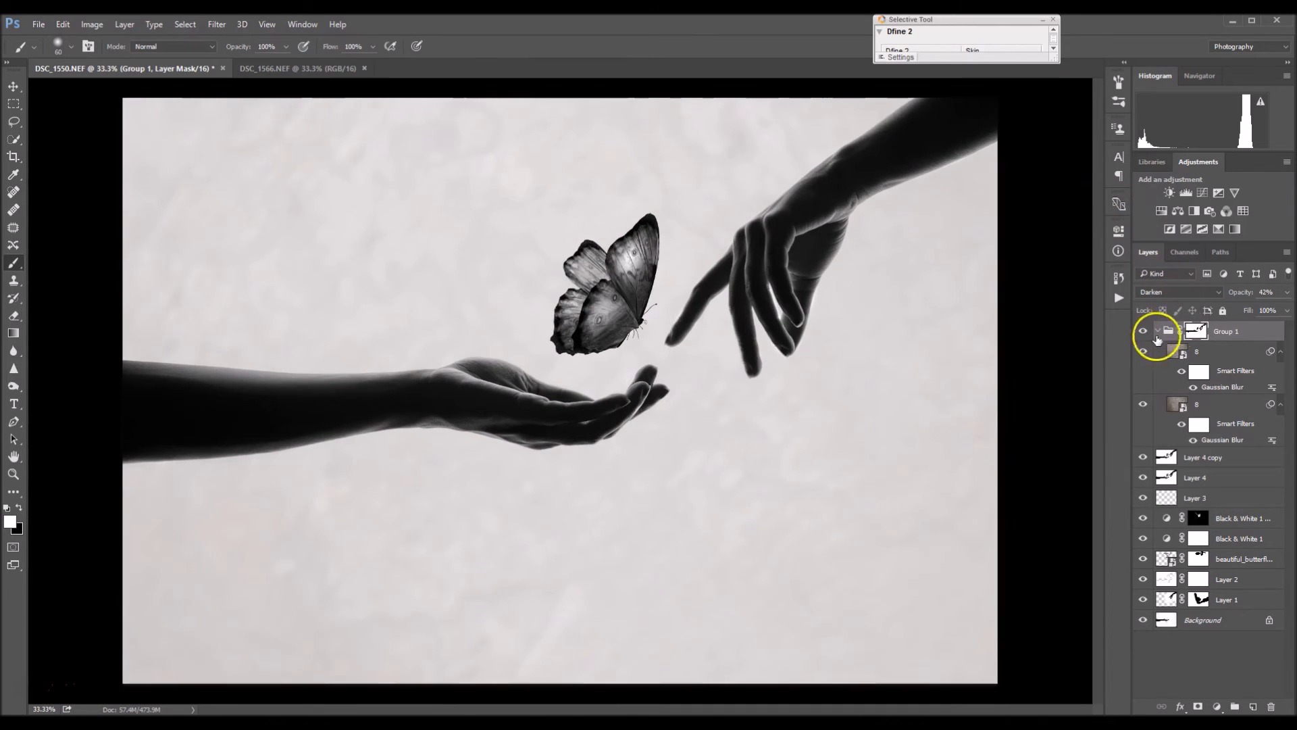
- Collapse the texture group and set its opacity to 41%
{"action": "left_click", "coordinate": [1160, 331]}
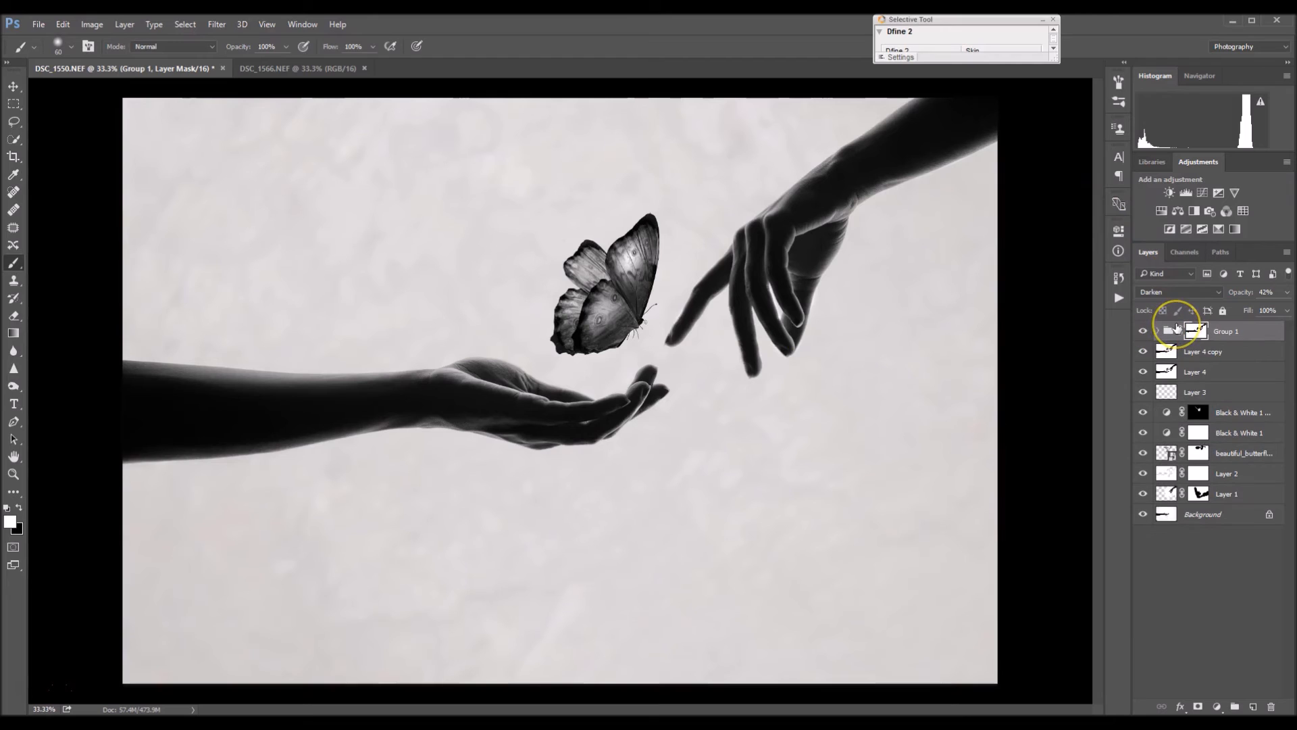
{"action": "left_click", "coordinate": [1286, 292]}
{"action": "mouse_move", "coordinate": [1251, 310]}
{"action": "left_mouse_down"}
{"action": "mouse_move", "coordinate": [1224, 316]}
{"action": "mouse_move", "coordinate": [1249, 311]}
{"action": "left_mouse_up"}
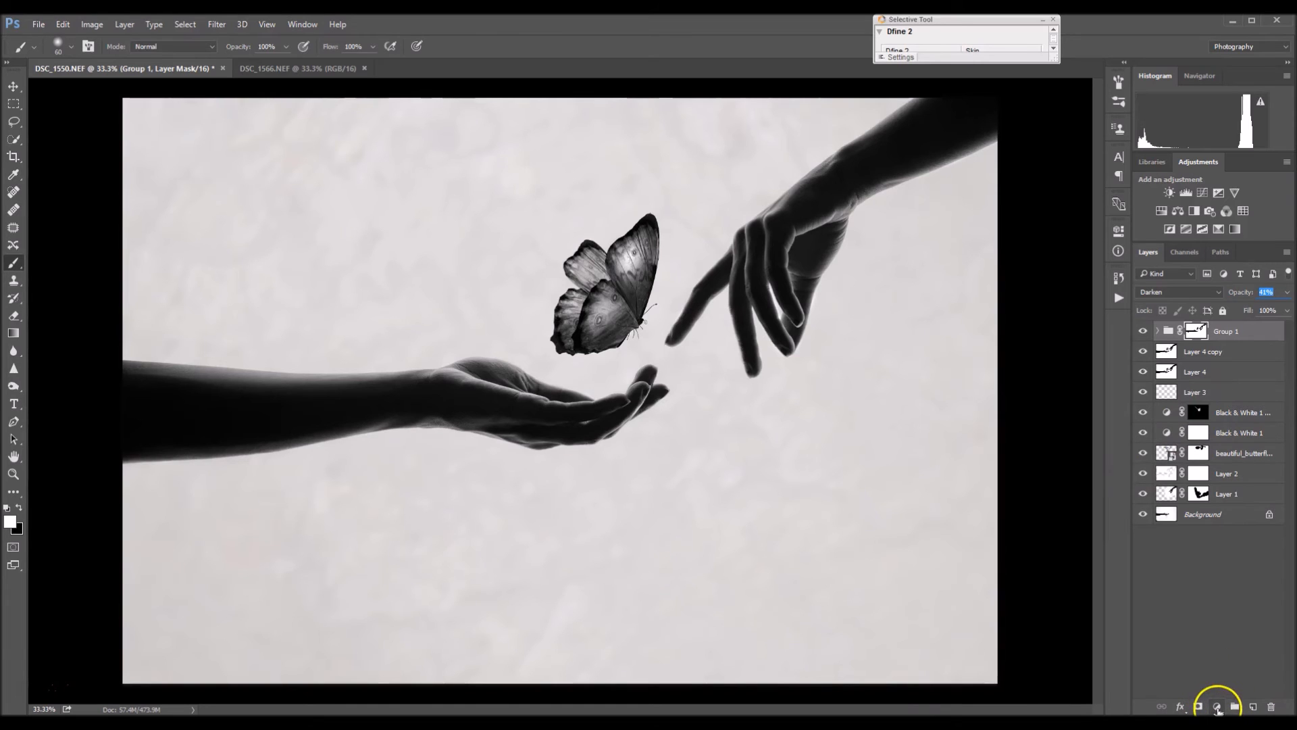
- Add a linear Gradient Fill layer with the Neutral Density preset, shift it down to darken the lower background, and compare before and after
{"action": "left_click", "coordinate": [1215, 707]}
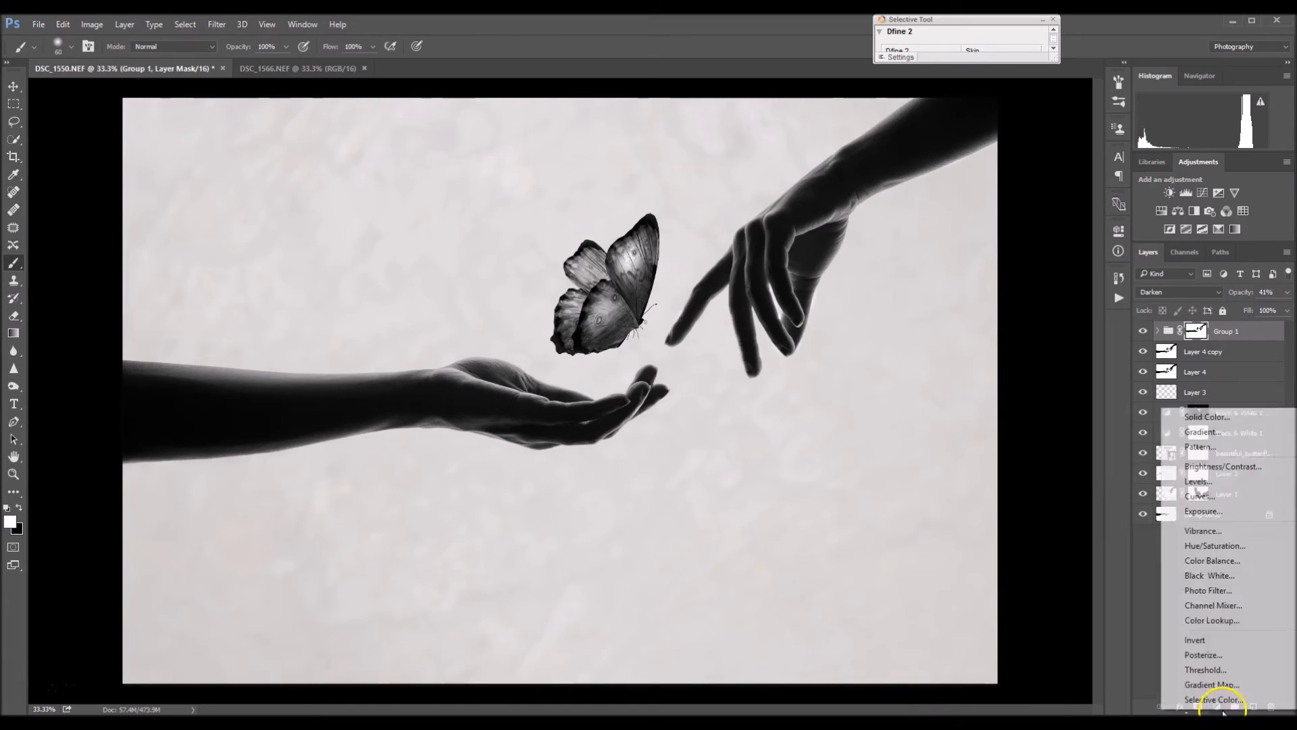
{"action": "left_click", "coordinate": [1248, 433]}
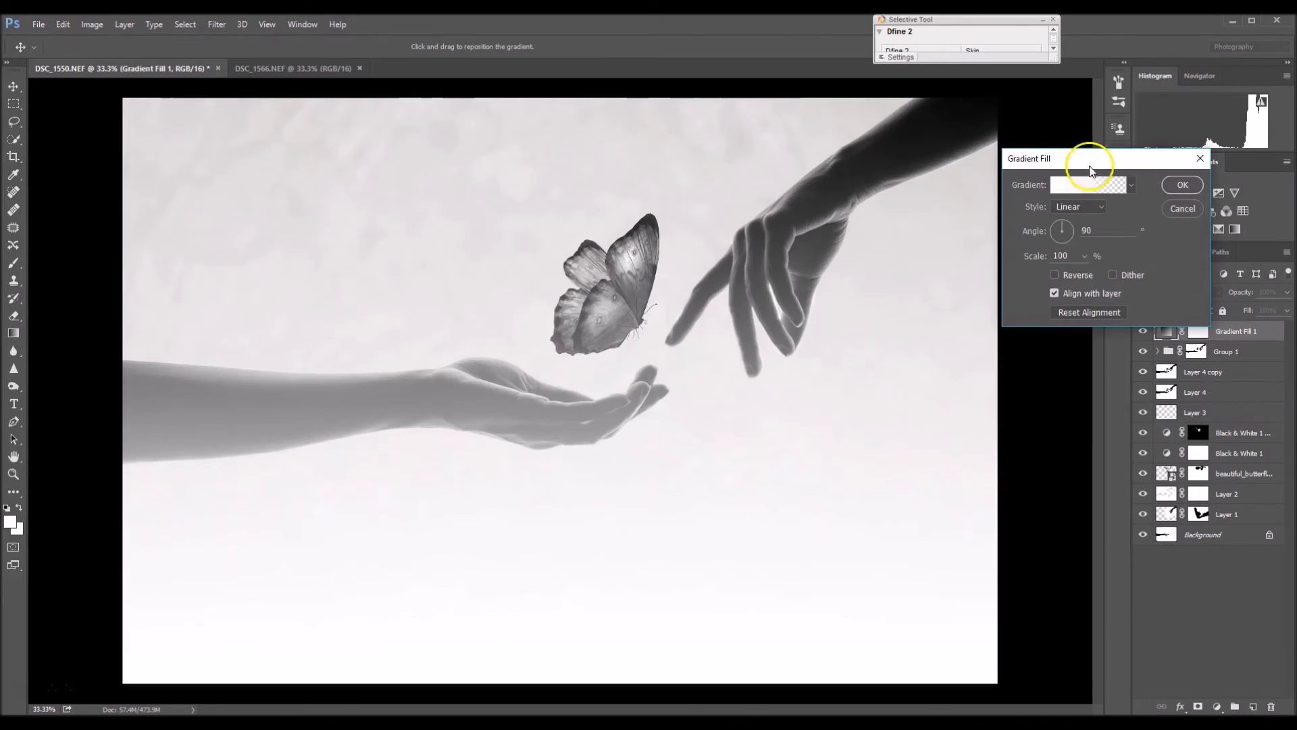
{"action": "left_click", "coordinate": [1088, 186]}
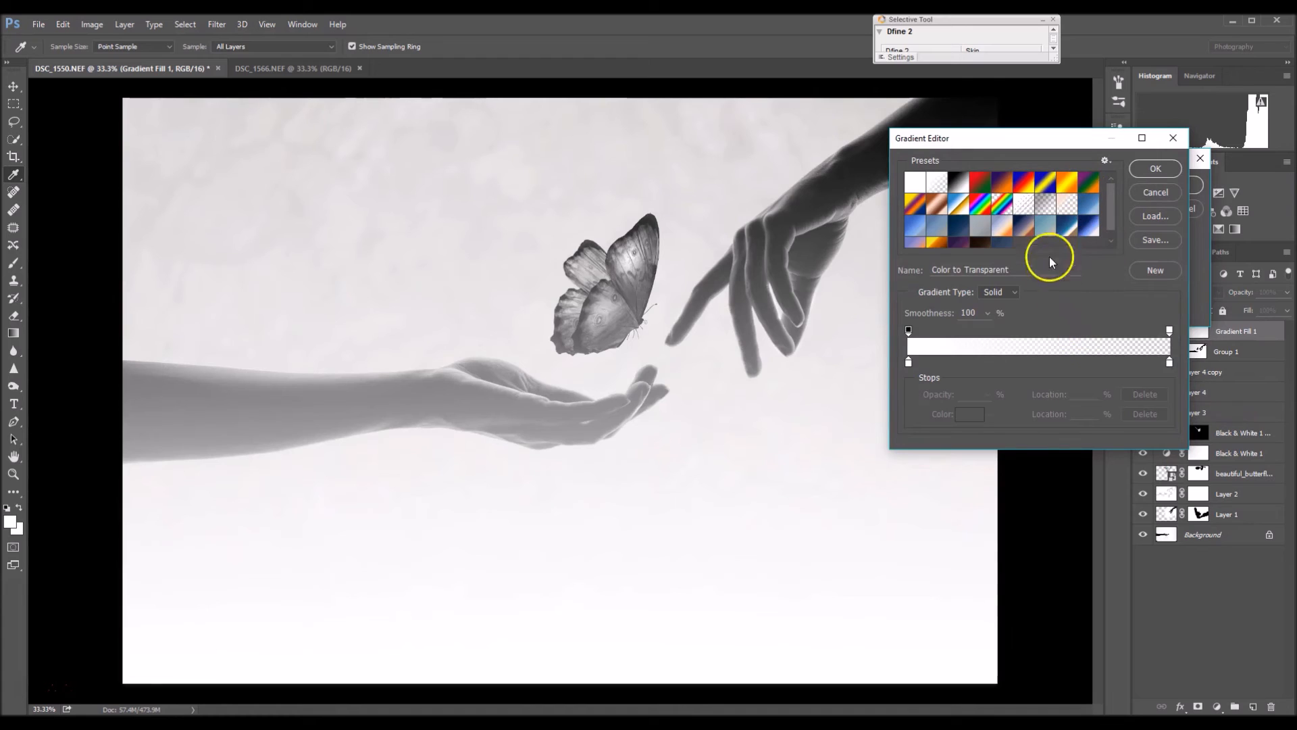
{"action": "left_click", "coordinate": [1046, 210]}
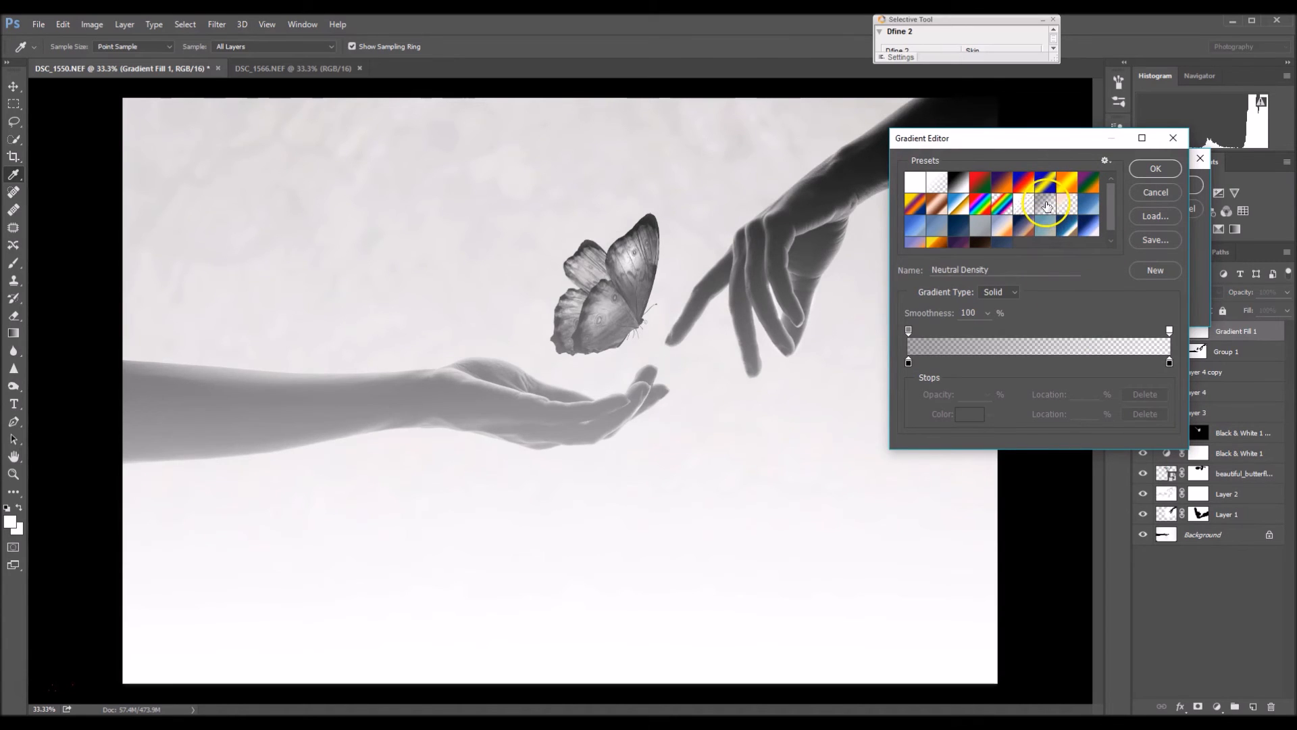
{"action": "left_click", "coordinate": [1154, 169]}
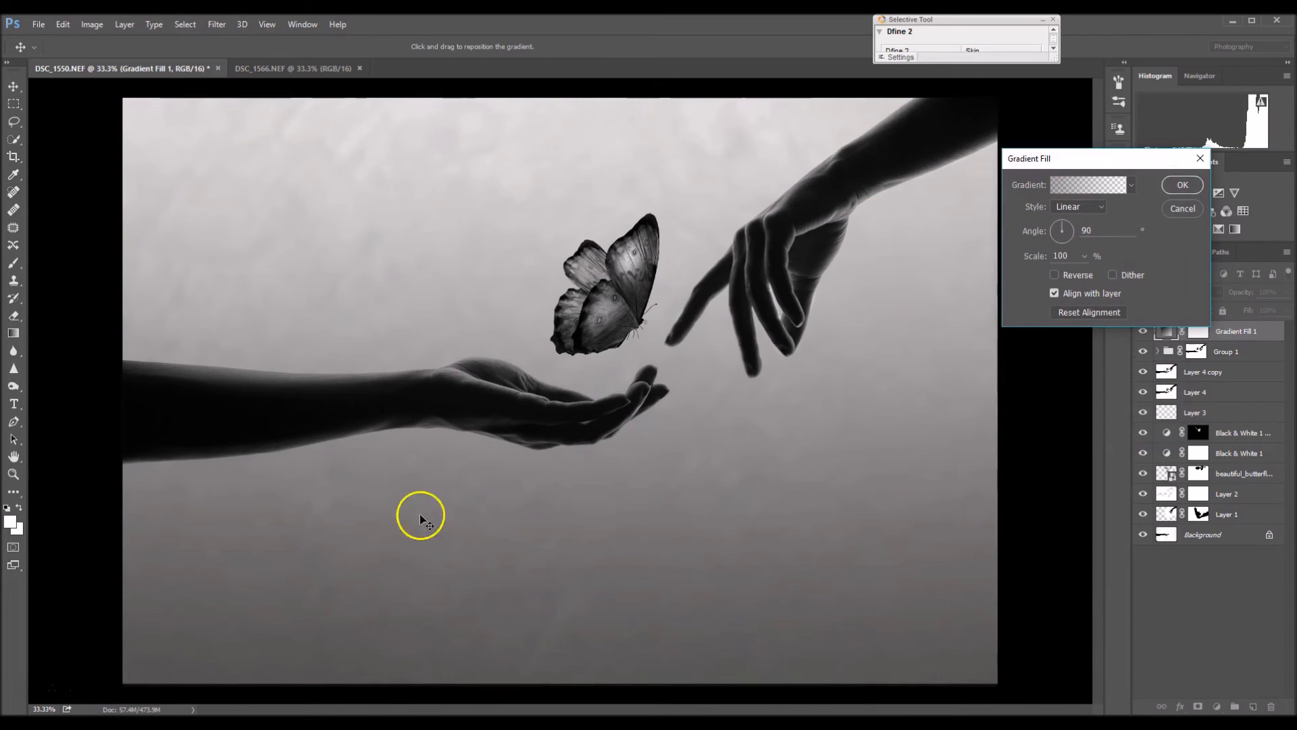
{"action": "left_click_drag", "start_coordinate": [686, 545], "coordinate": [633, 645]}
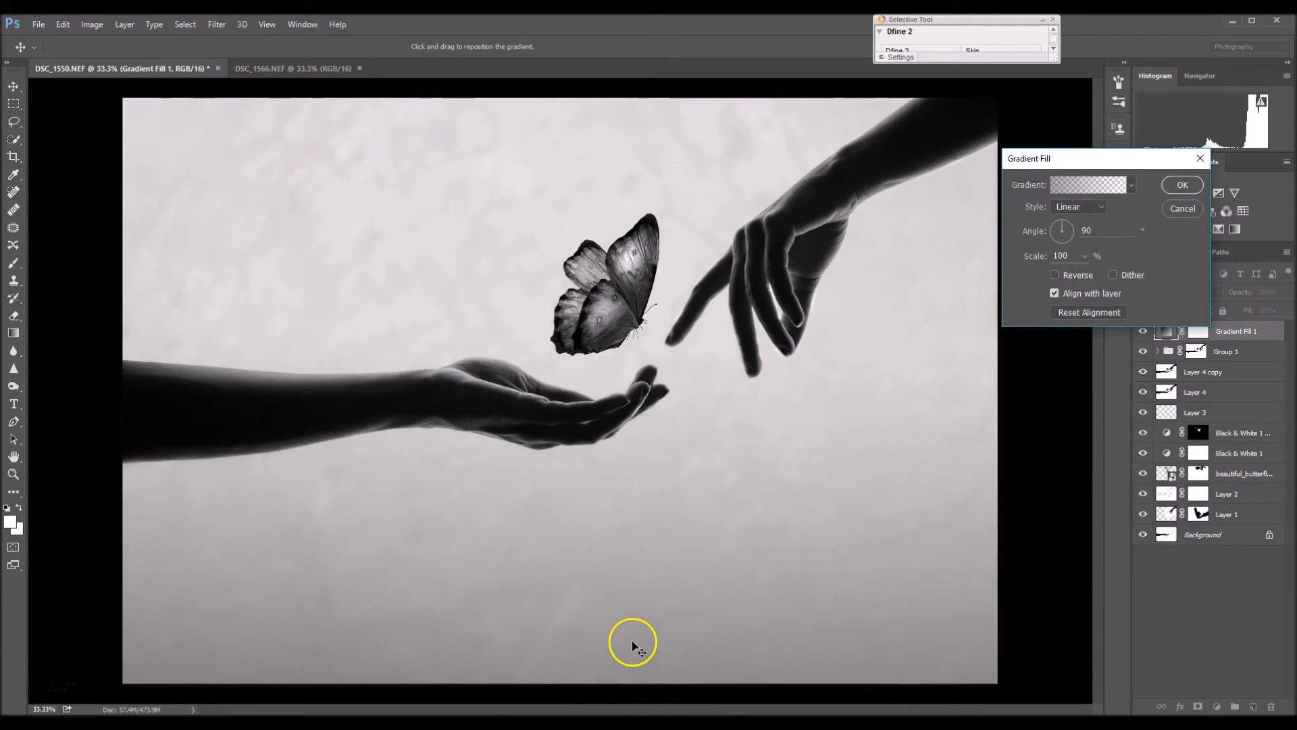
{"action": "left_click", "coordinate": [1182, 184]}
{"action": "left_click", "coordinate": [1144, 331]}
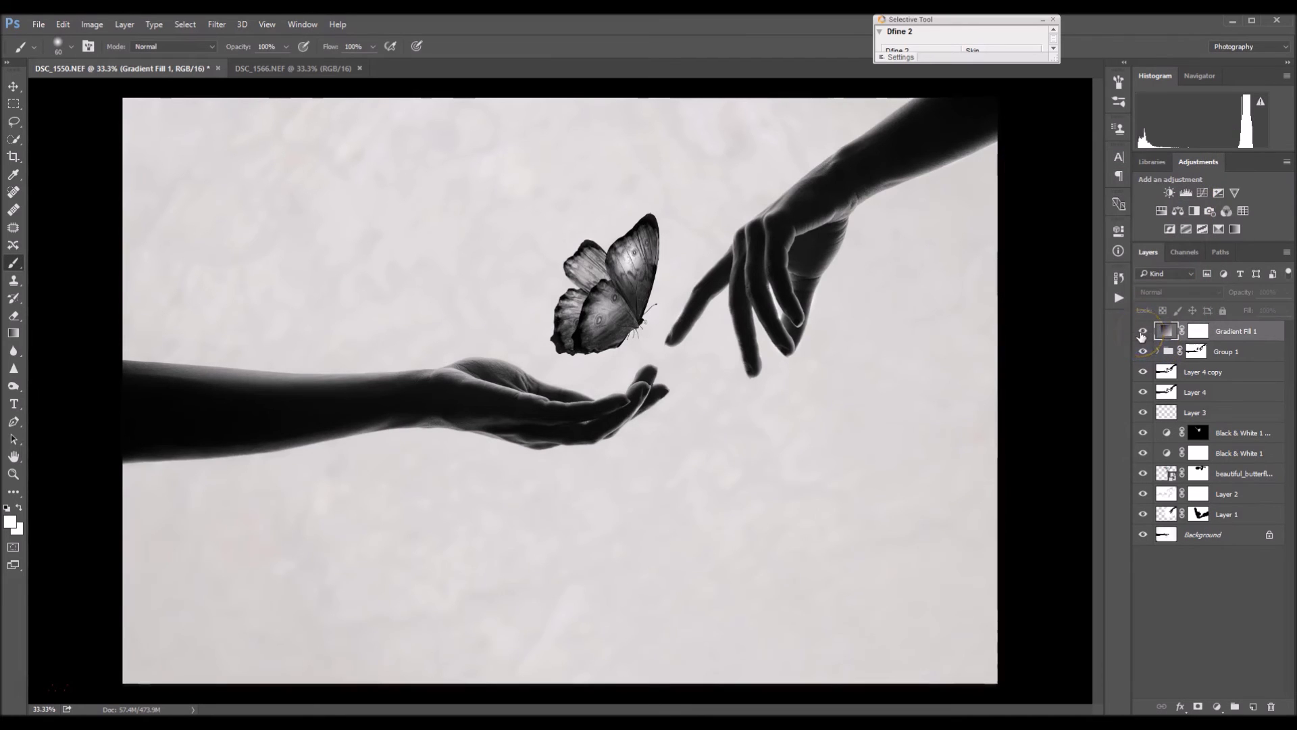
{"action": "left_click", "coordinate": [1143, 332]}
- Paint black on the gradient layer's mask across both arms with a 1000 px brush, and check the gradient's effect
{"action": "left_click", "coordinate": [1202, 338]}
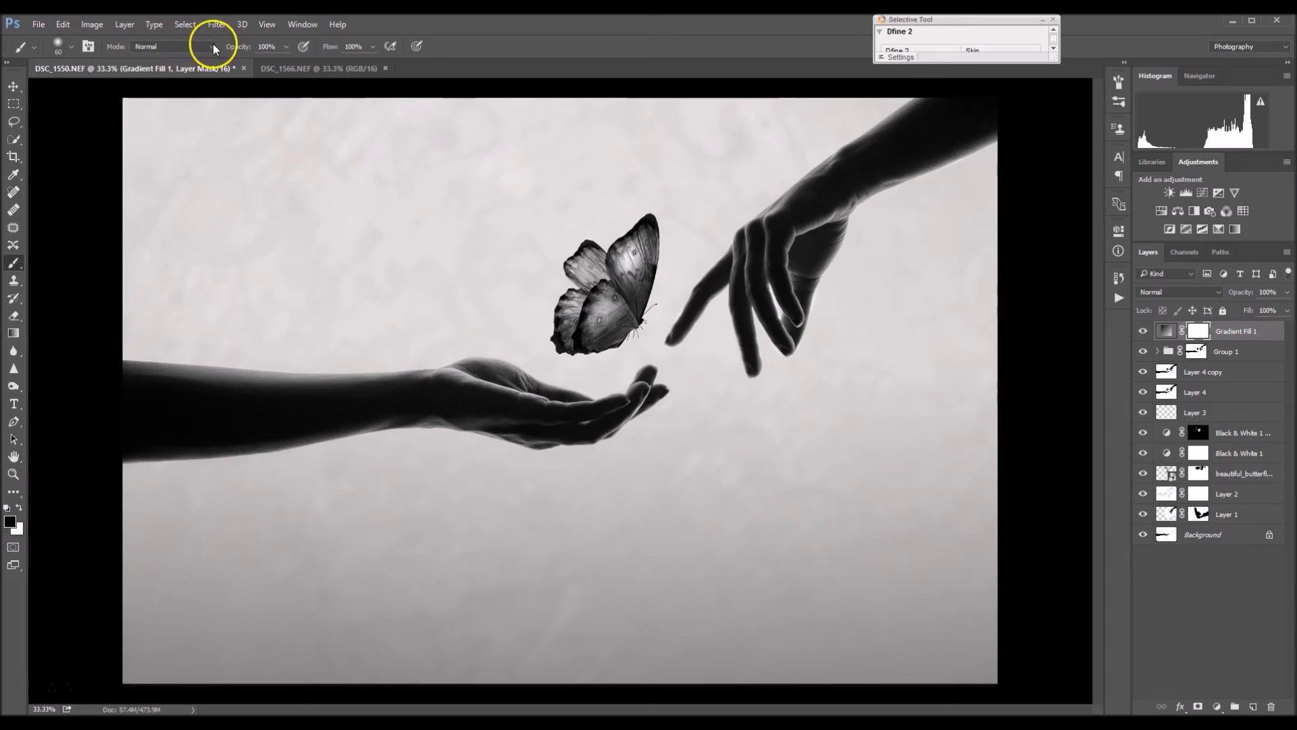
{"action": "left_click", "coordinate": [72, 47]}
{"action": "left_click", "coordinate": [73, 49]}
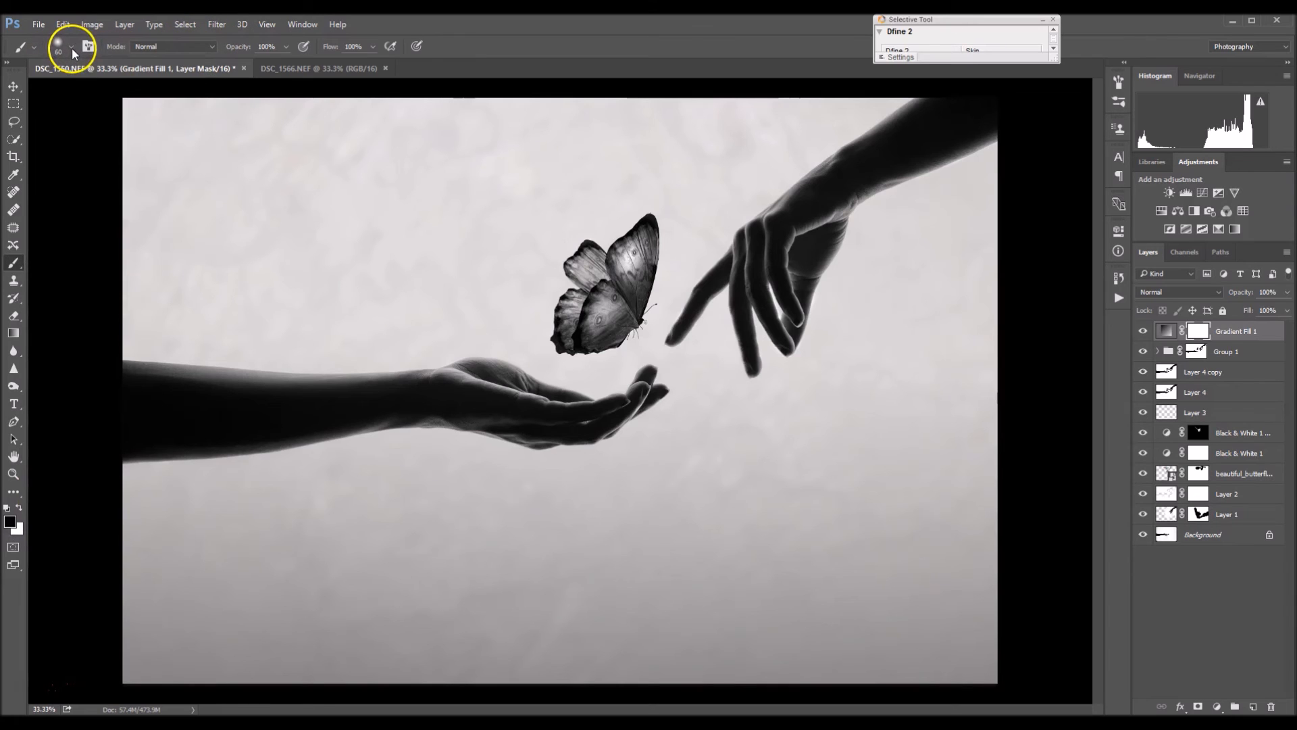
{"action": "left_click_drag", "start_coordinate": [592, 268], "coordinate": [595, 288]}
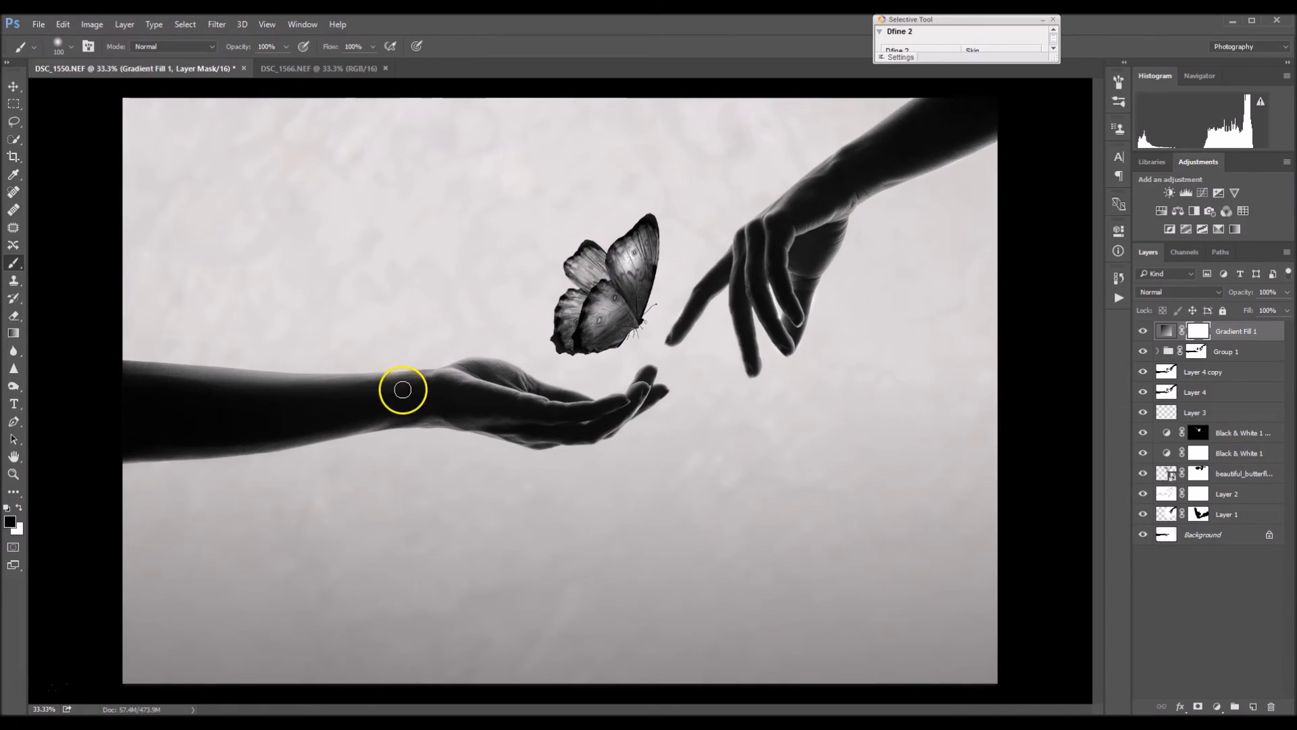
{"action": "key", "text": "bracketright"}
{"action": "key", "text": "bracketright"}
{"action": "key", "text": "bracketright"}
{"action": "key", "text": "bracketright"}
{"action": "key", "text": "bracketright"}
{"action": "key", "text": "bracketright"}
{"action": "key", "text": "bracketright"}
{"action": "key", "text": "bracketright"}
{"action": "key", "text": "bracketright"}
{"action": "mouse_move", "coordinate": [300, 392]}
{"action": "left_mouse_down"}
{"action": "mouse_move", "coordinate": [156, 406]}
{"action": "mouse_move", "coordinate": [159, 431]}
{"action": "mouse_move", "coordinate": [650, 402]}
{"action": "mouse_move", "coordinate": [533, 425]}
{"action": "mouse_move", "coordinate": [631, 406]}
{"action": "mouse_move", "coordinate": [787, 301]}
{"action": "mouse_move", "coordinate": [739, 340]}
{"action": "mouse_move", "coordinate": [768, 326]}
{"action": "mouse_move", "coordinate": [1001, 117]}
{"action": "mouse_move", "coordinate": [866, 235]}
{"action": "mouse_move", "coordinate": [789, 346]}
{"action": "mouse_move", "coordinate": [752, 369]}
{"action": "mouse_move", "coordinate": [523, 433]}
{"action": "mouse_move", "coordinate": [200, 428]}
{"action": "mouse_move", "coordinate": [326, 423]}
{"action": "mouse_move", "coordinate": [503, 380]}
{"action": "mouse_move", "coordinate": [608, 386]}
{"action": "mouse_move", "coordinate": [699, 371]}
{"action": "mouse_move", "coordinate": [856, 188]}
{"action": "mouse_move", "coordinate": [941, 124]}
{"action": "mouse_move", "coordinate": [884, 182]}
{"action": "mouse_move", "coordinate": [607, 350]}
{"action": "mouse_move", "coordinate": [362, 396]}
{"action": "left_mouse_up"}
{"action": "key", "text": "bracketright"}
{"action": "key", "text": "bracketright"}
{"action": "key", "text": "bracketright"}
{"action": "key", "text": "bracketright"}
{"action": "key", "text": "bracketright"}
{"action": "key", "text": "bracketright"}
{"action": "key", "text": "bracketright"}
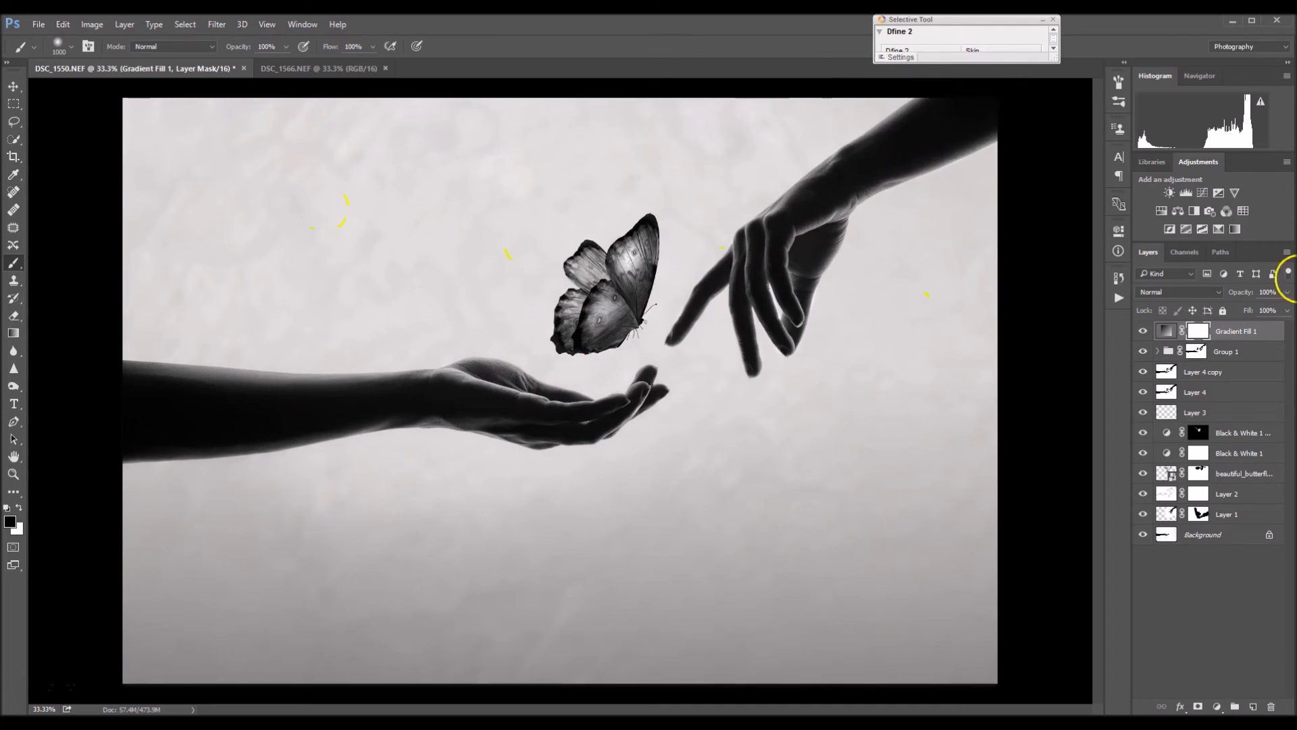
{"action": "left_click", "coordinate": [1142, 333]}
{"action": "left_click", "coordinate": [1142, 332]}
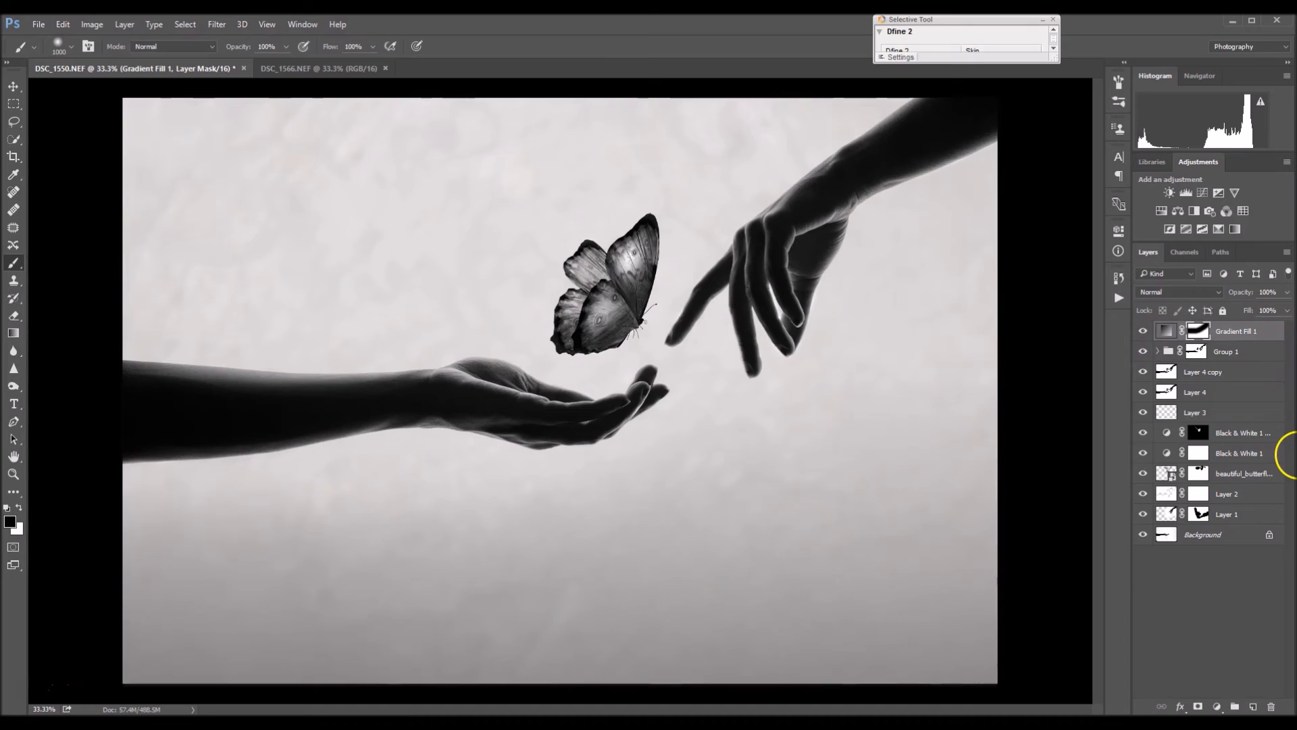
- Add a second Gradient Fill layer with the Neutral Density preset, using the Radial style with Reverse enabled
{"action": "left_click", "coordinate": [1216, 706]}
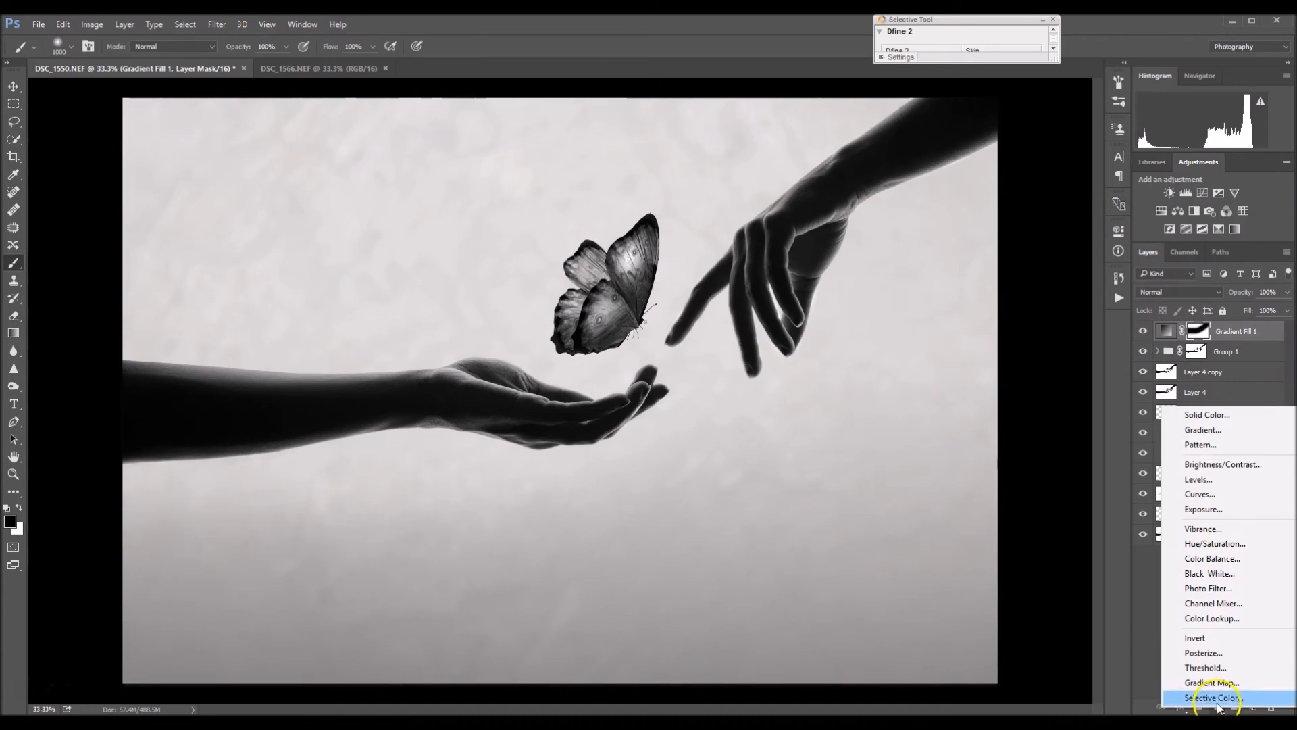
{"action": "left_click", "coordinate": [1240, 438]}
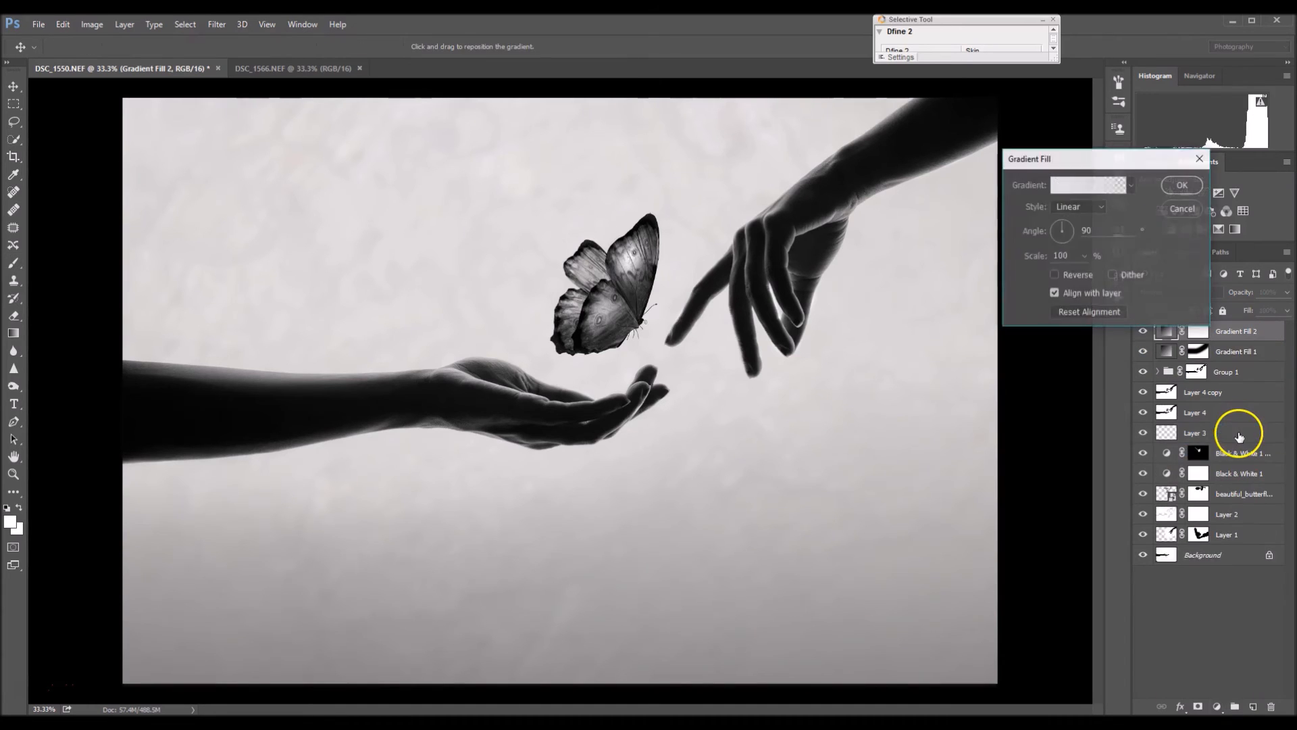
{"action": "left_click", "coordinate": [1059, 182]}
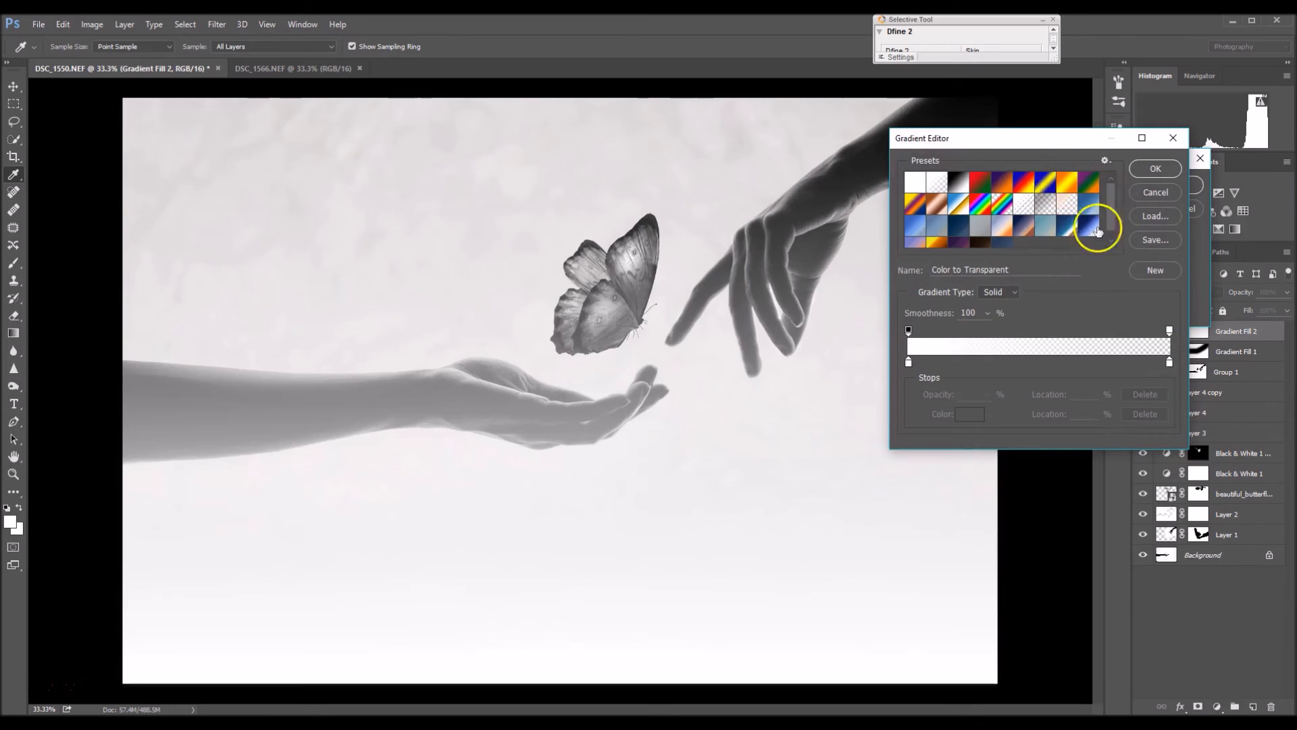
{"action": "left_click", "coordinate": [1044, 206]}
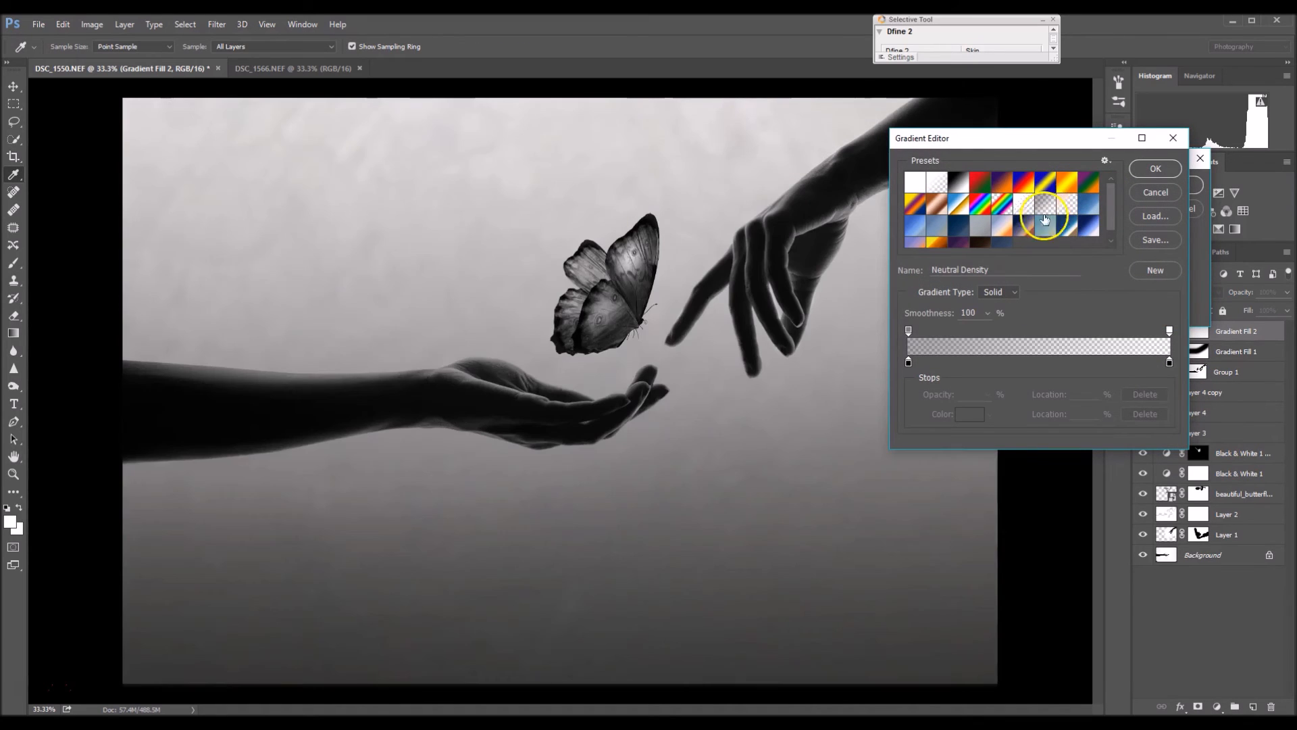
{"action": "left_click", "coordinate": [1155, 168]}
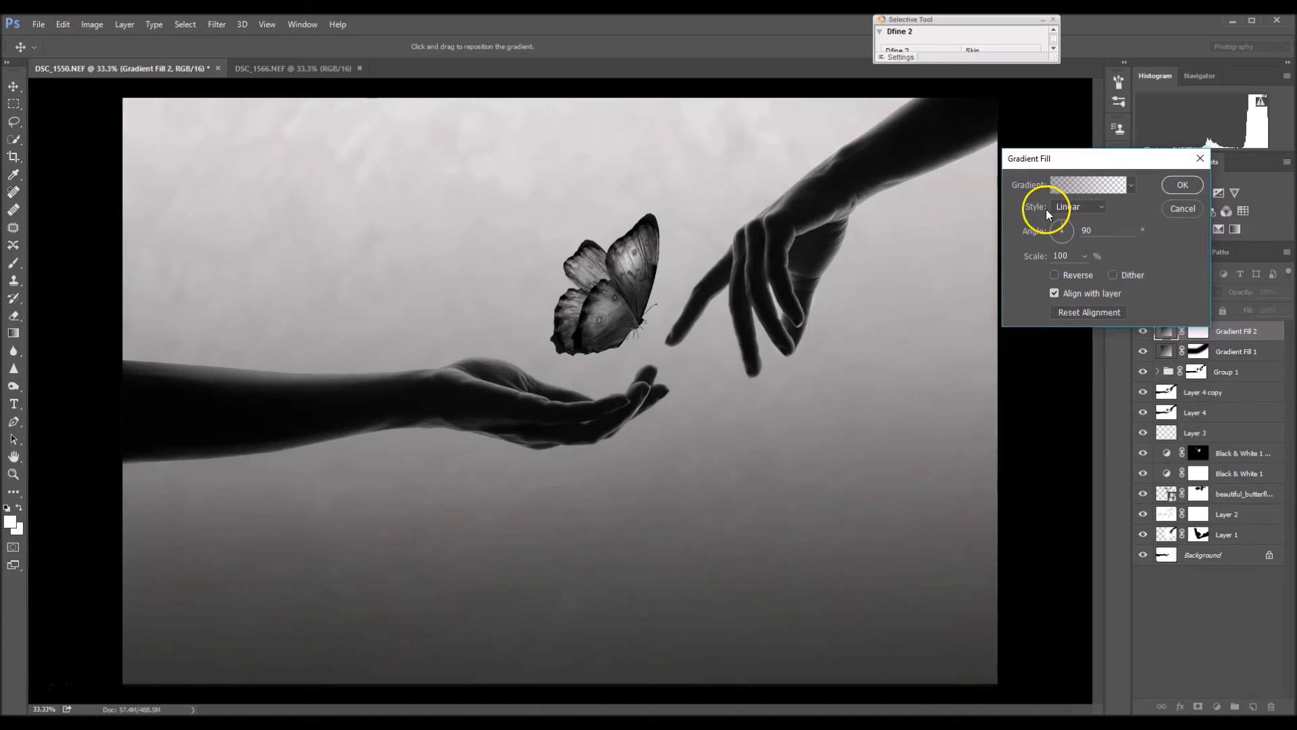
{"action": "left_click", "coordinate": [1068, 208]}
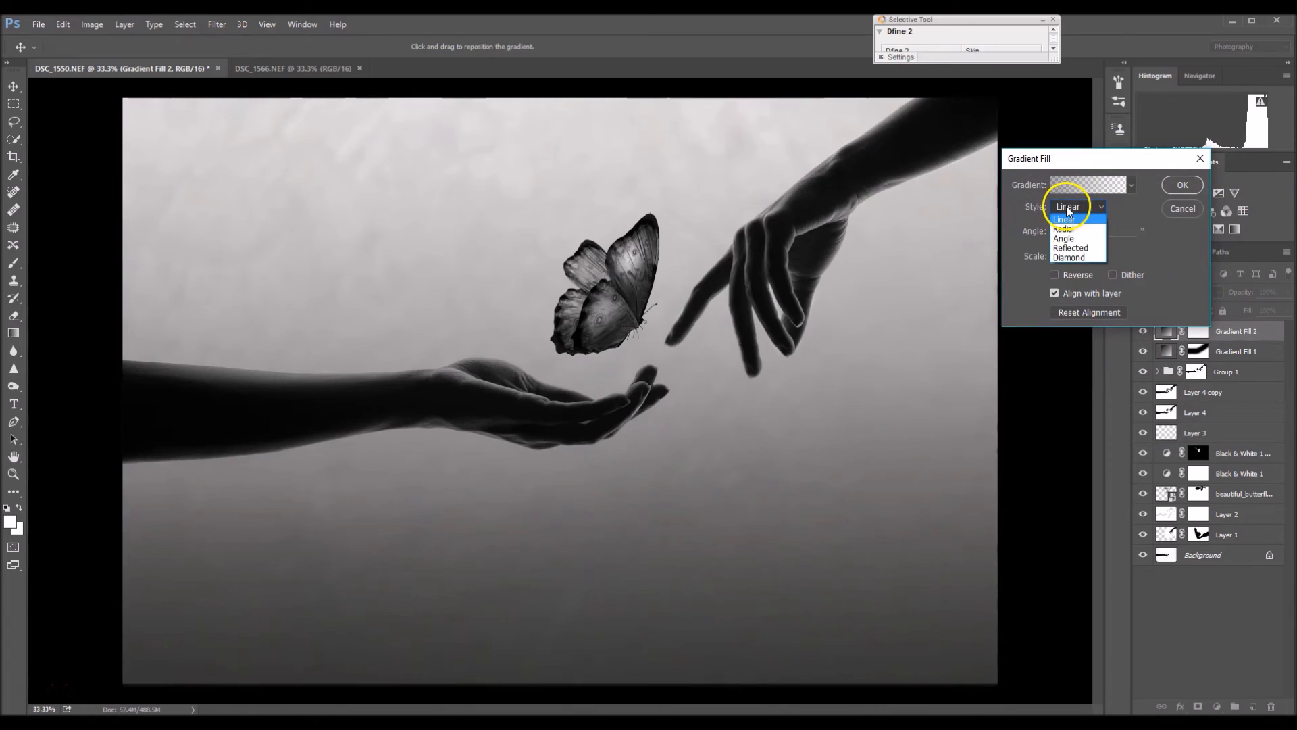
{"action": "left_click", "coordinate": [1074, 227]}
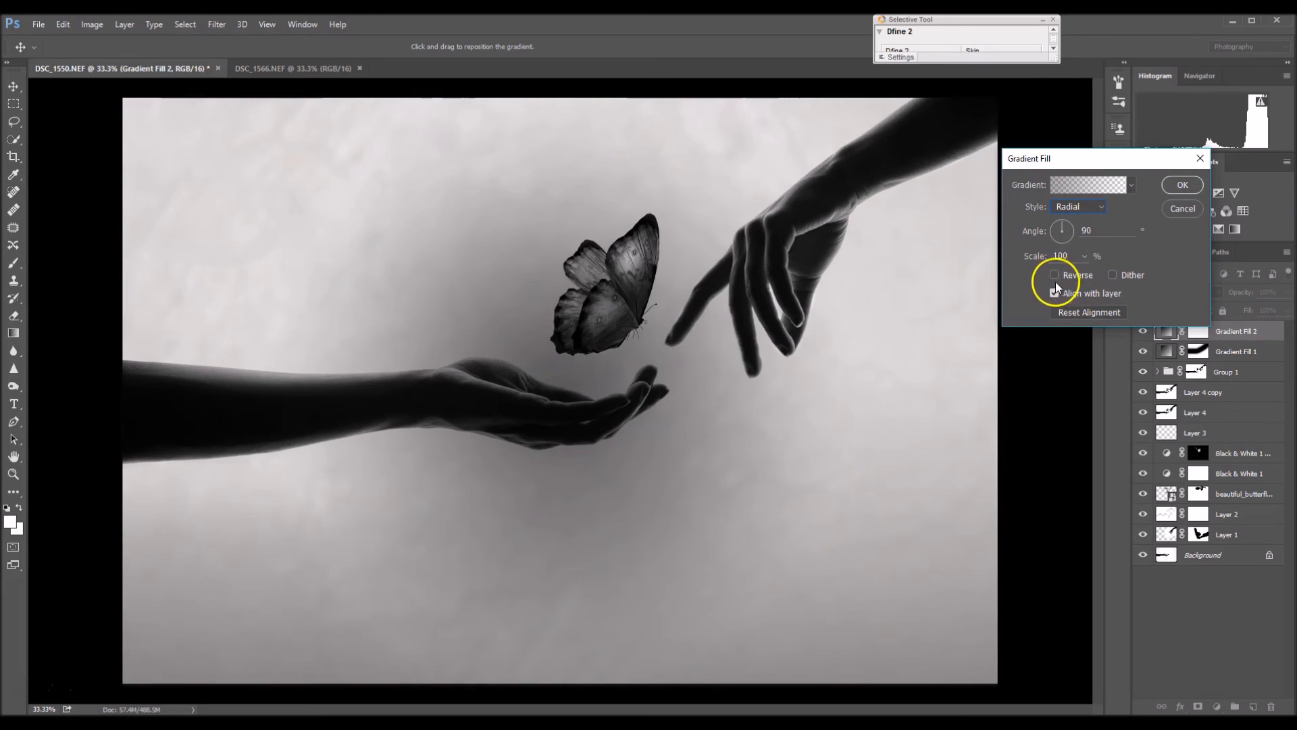
{"action": "left_click", "coordinate": [1055, 276]}
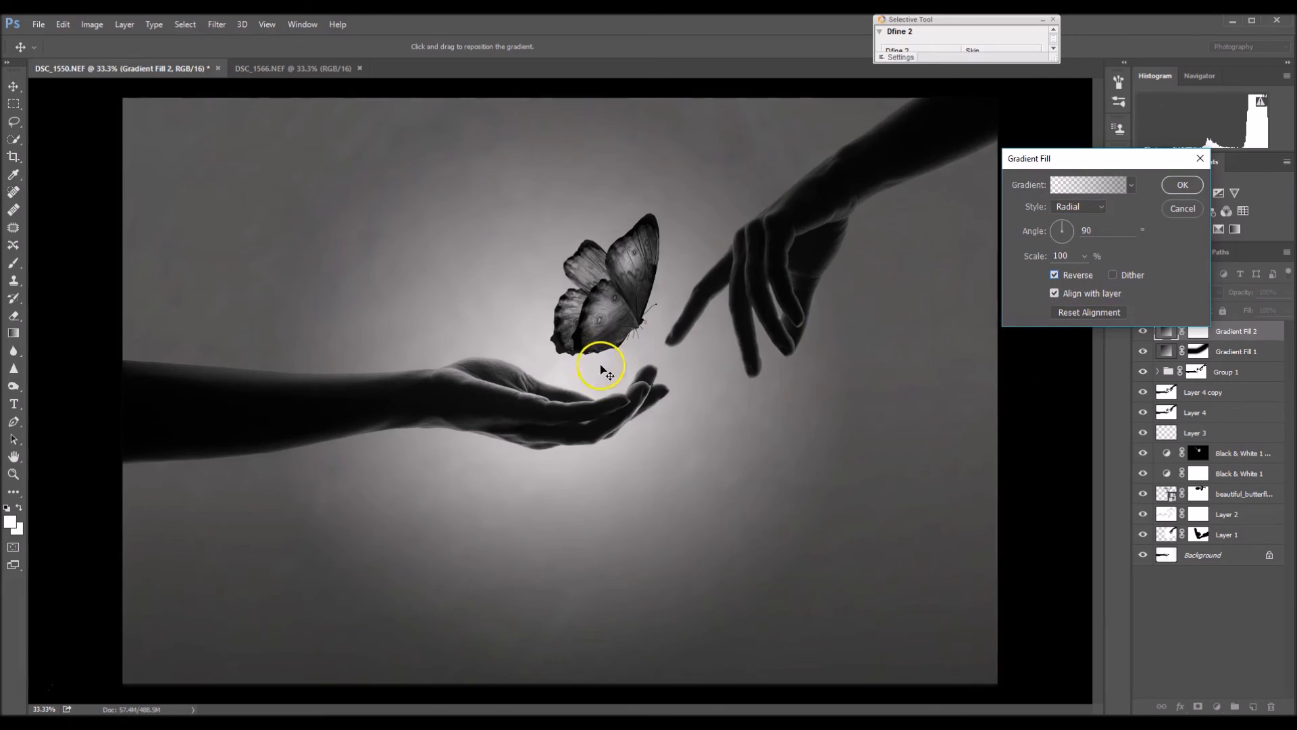
- Move the radial gradient's bright center onto the butterfly and set the gradient's scale to 221%
{"action": "left_click_drag", "start_coordinate": [615, 365], "coordinate": [633, 301]}
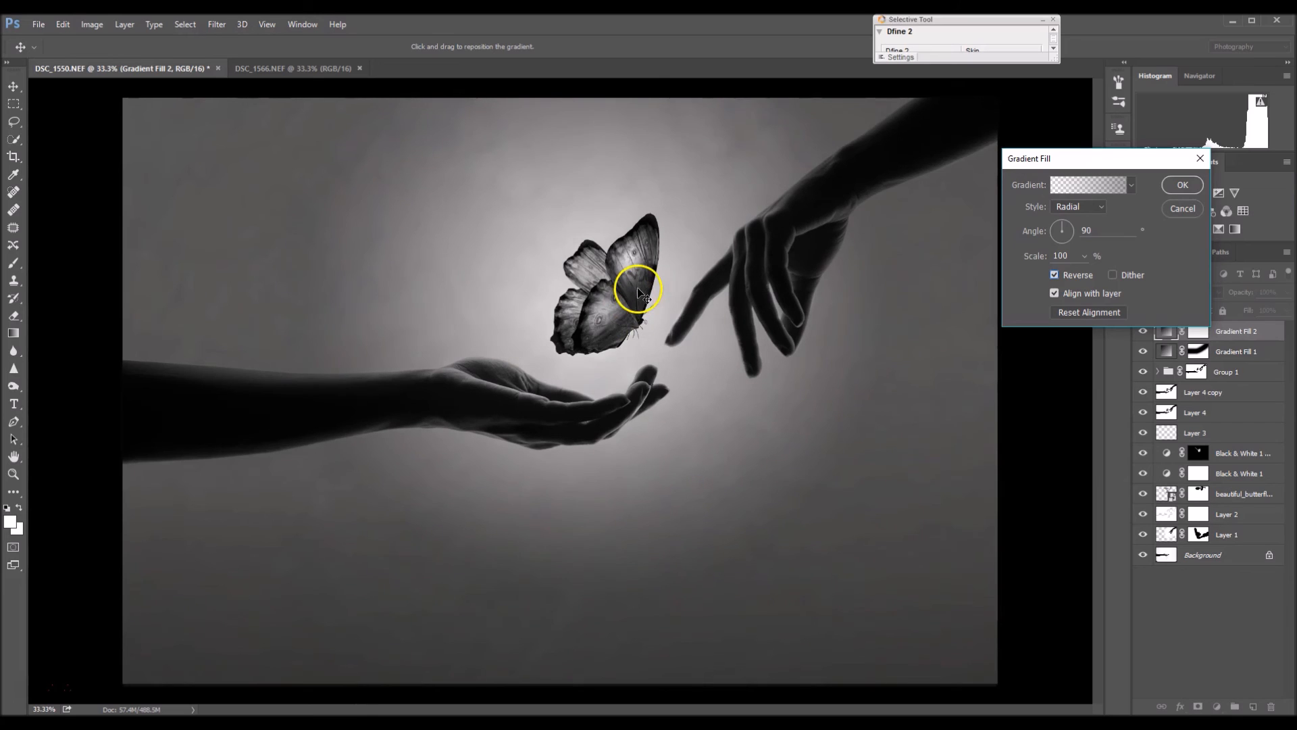
{"action": "left_click_drag", "start_coordinate": [640, 298], "coordinate": [643, 294]}
{"action": "left_click", "coordinate": [1085, 256]}
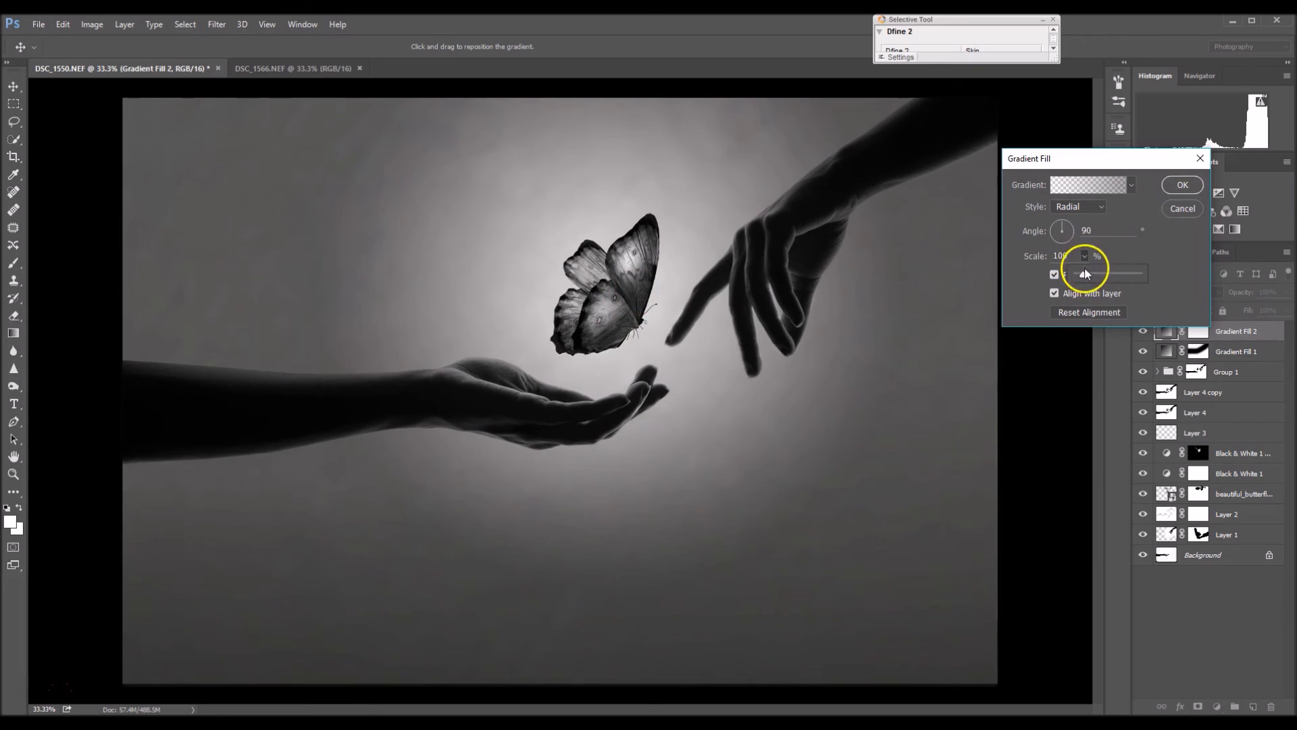
{"action": "left_click_drag", "start_coordinate": [1084, 273], "coordinate": [1089, 278]}
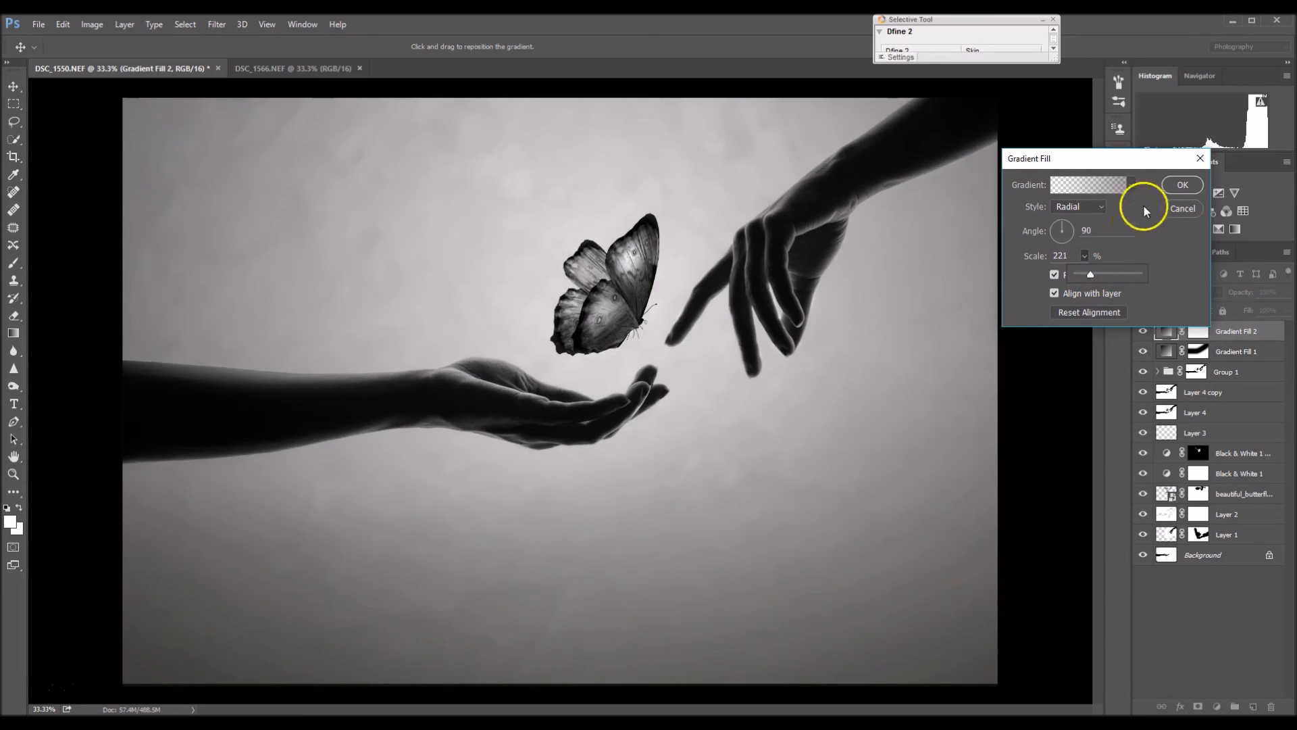
{"action": "left_click", "coordinate": [1185, 186]}
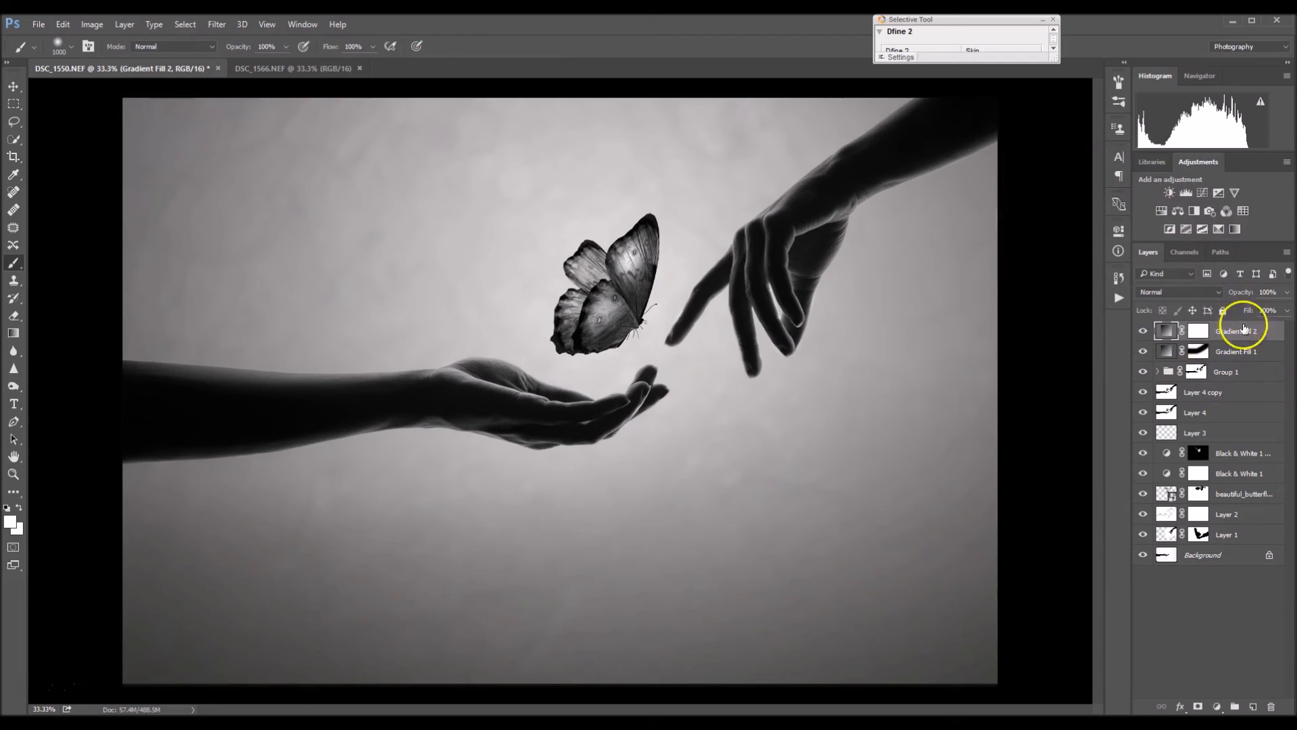
- Paint black on the radial gradient layer's mask across the hands and surrounding background with a 1200 px brush at 45%, then 25% opacity
{"action": "left_click", "coordinate": [1206, 335]}
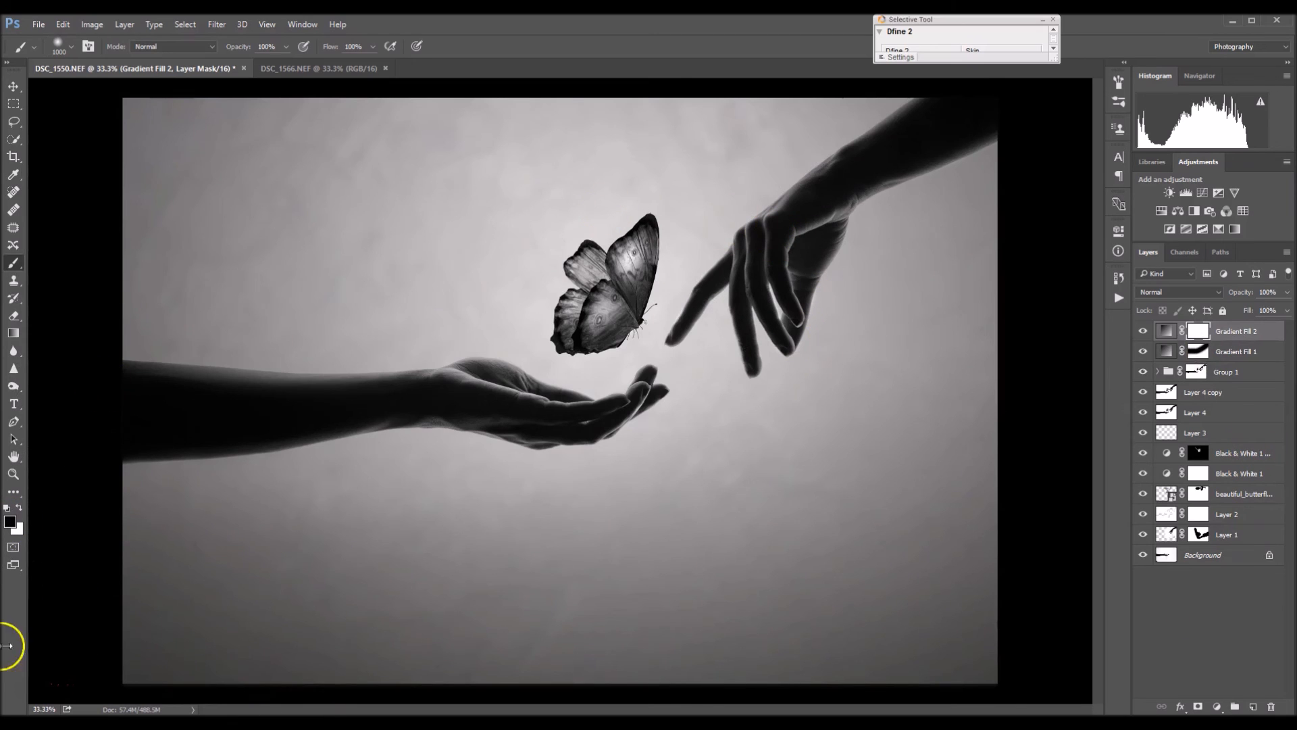
{"action": "left_click", "coordinate": [286, 47]}
{"action": "left_click_drag", "start_coordinate": [284, 67], "coordinate": [242, 69]}
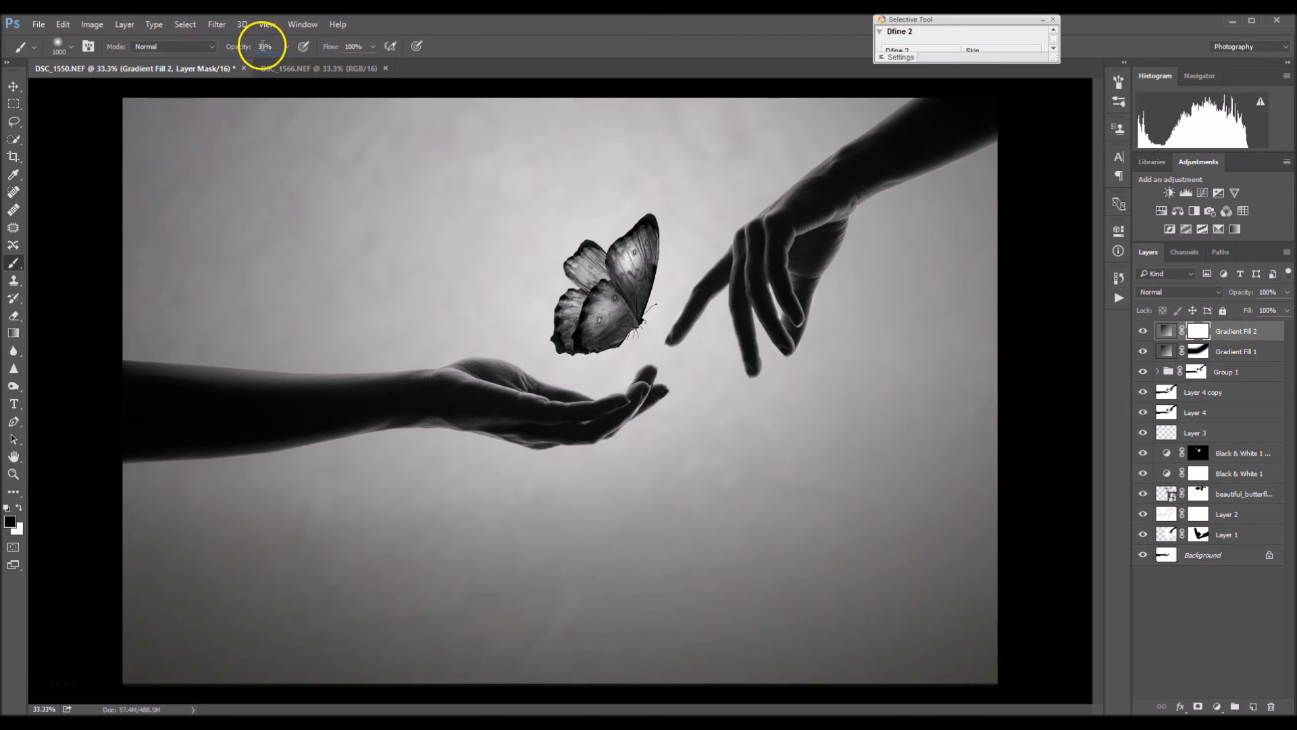
{"action": "left_click", "coordinate": [264, 46]}
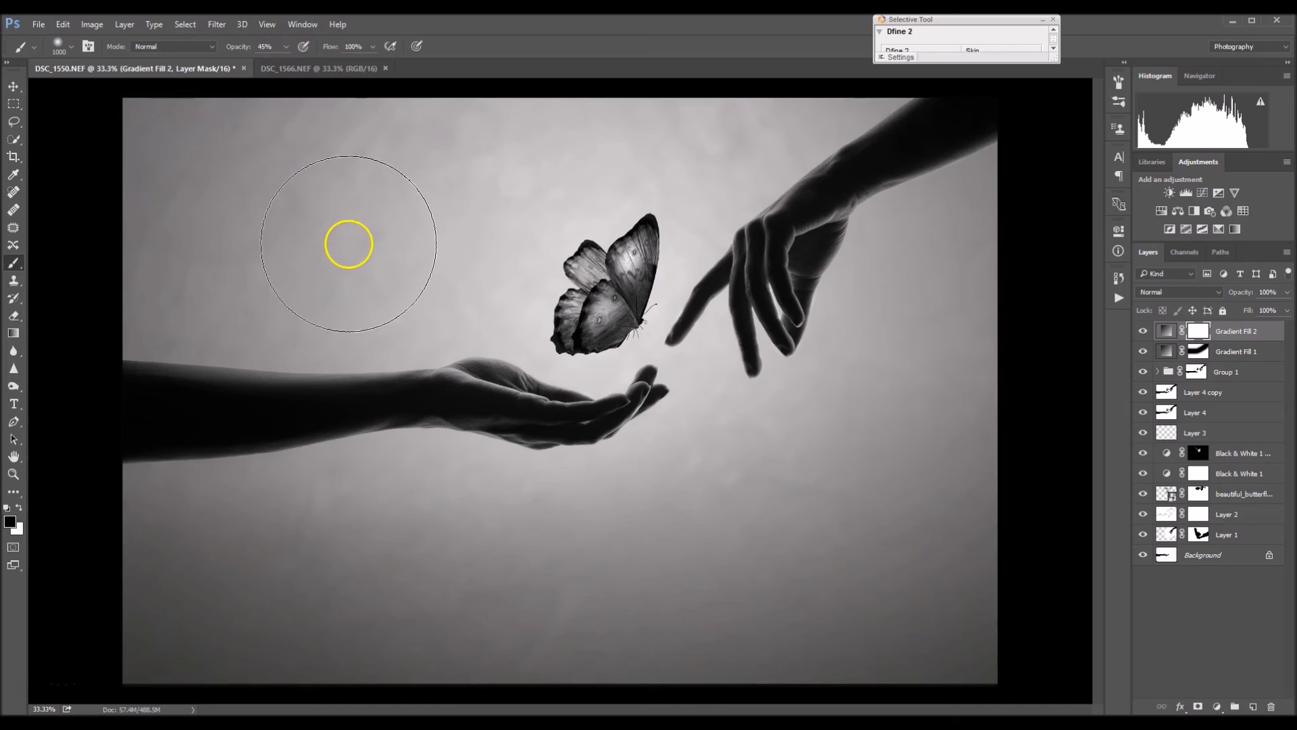
{"action": "key", "text": "bracketright"}
{"action": "key", "text": "bracketright"}
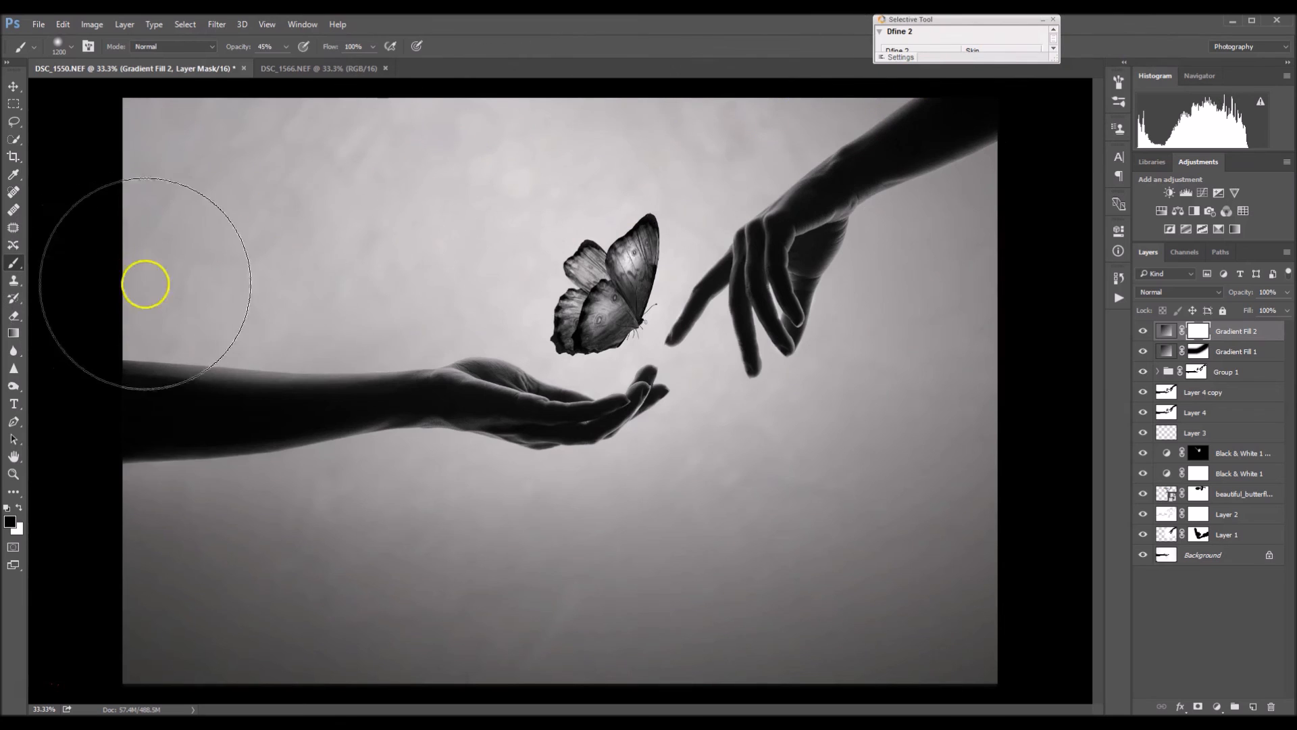
{"action": "mouse_move", "coordinate": [804, 109]}
{"action": "left_mouse_down"}
{"action": "mouse_move", "coordinate": [182, 480]}
{"action": "mouse_move", "coordinate": [264, 212]}
{"action": "mouse_move", "coordinate": [252, 249]}
{"action": "mouse_move", "coordinate": [818, 157]}
{"action": "left_mouse_up"}
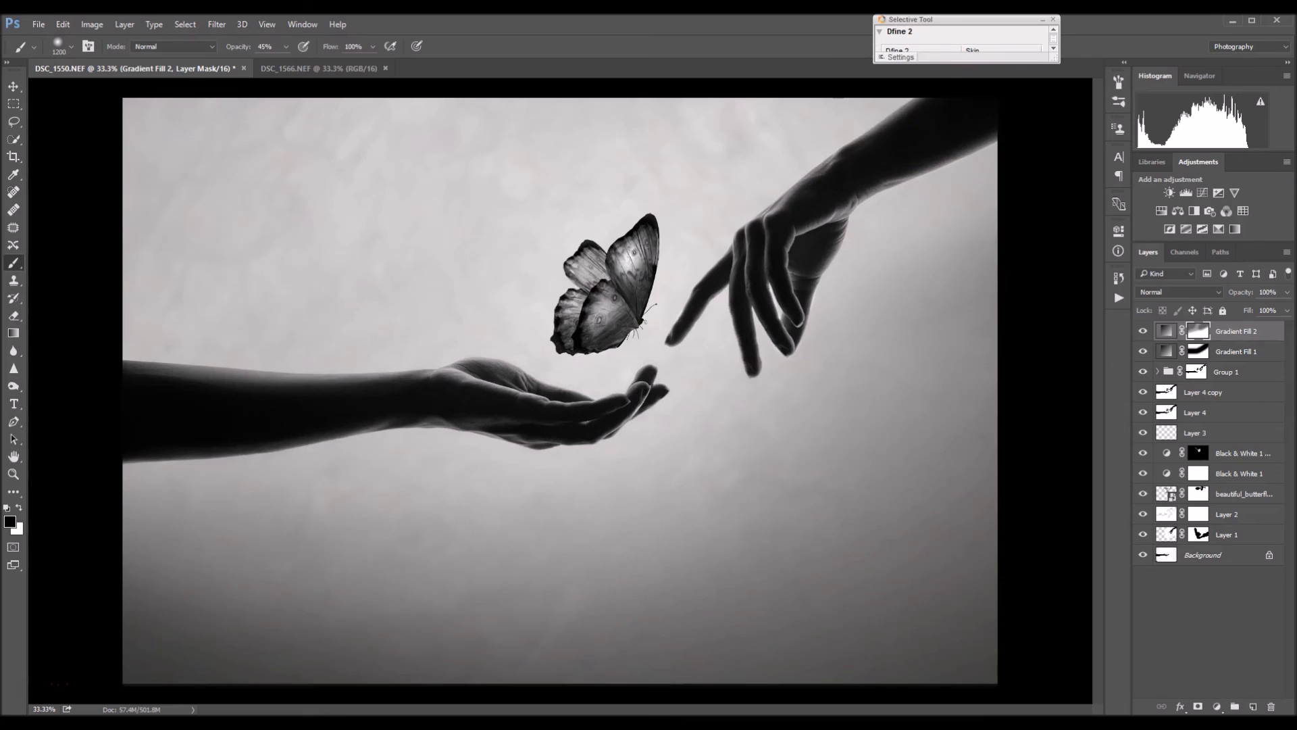
{"action": "left_click_drag", "start_coordinate": [888, 500], "coordinate": [1216, 151]}
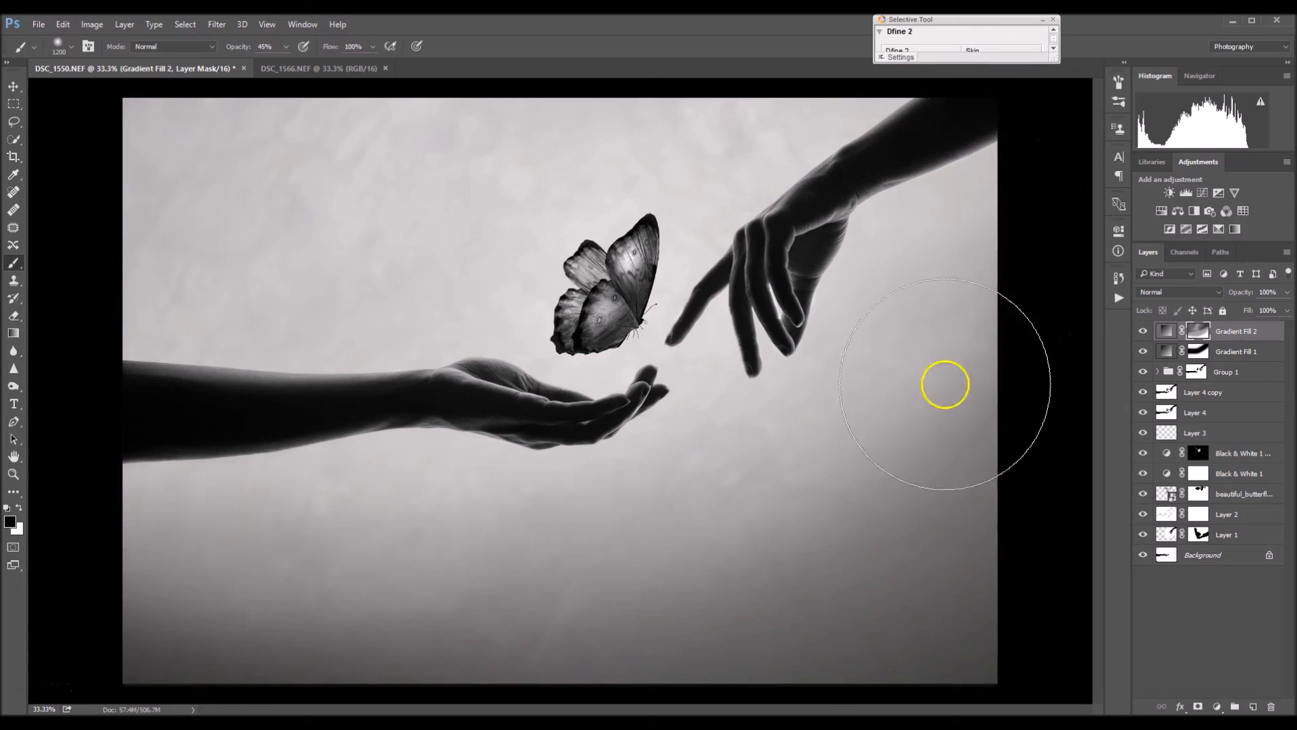
{"action": "left_click", "coordinate": [273, 47]}
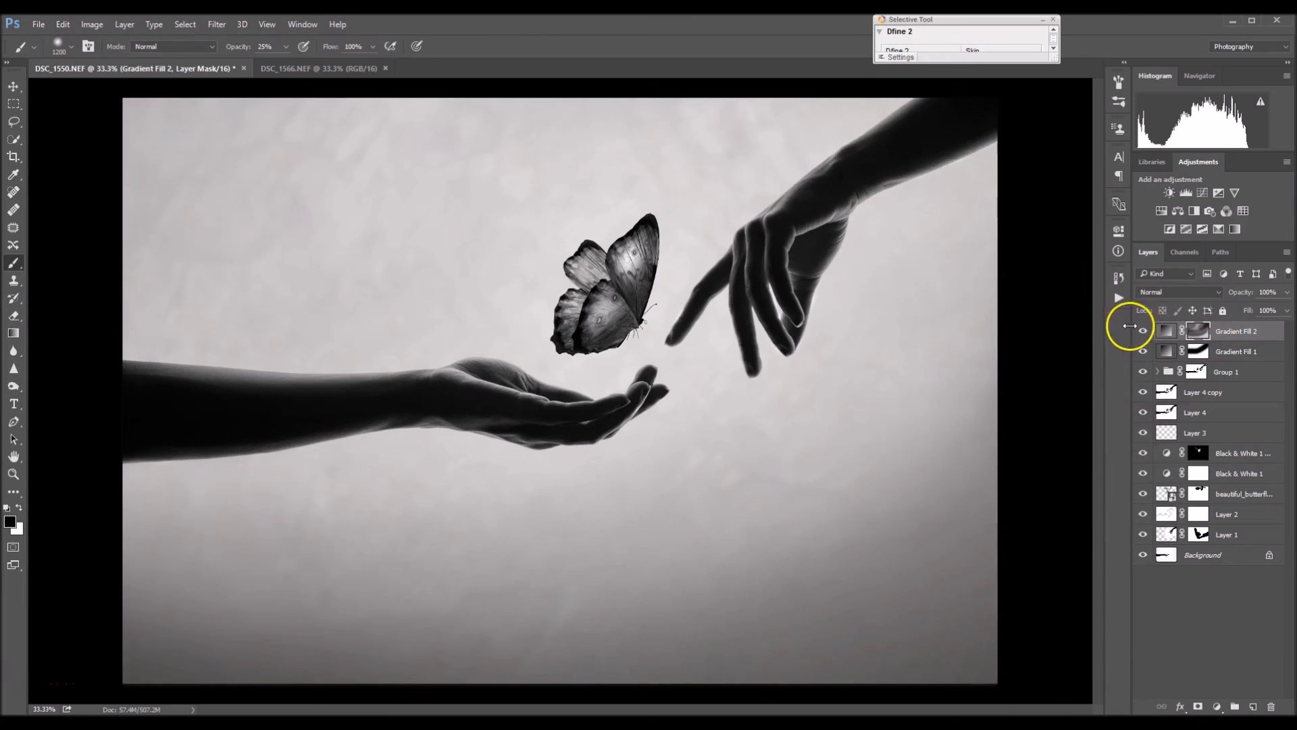
- Compare the radial gradient layer on and off, set its opacity to 75%, and flatten the image
{"action": "left_click", "coordinate": [1144, 331]}
{"action": "left_click", "coordinate": [1143, 338]}
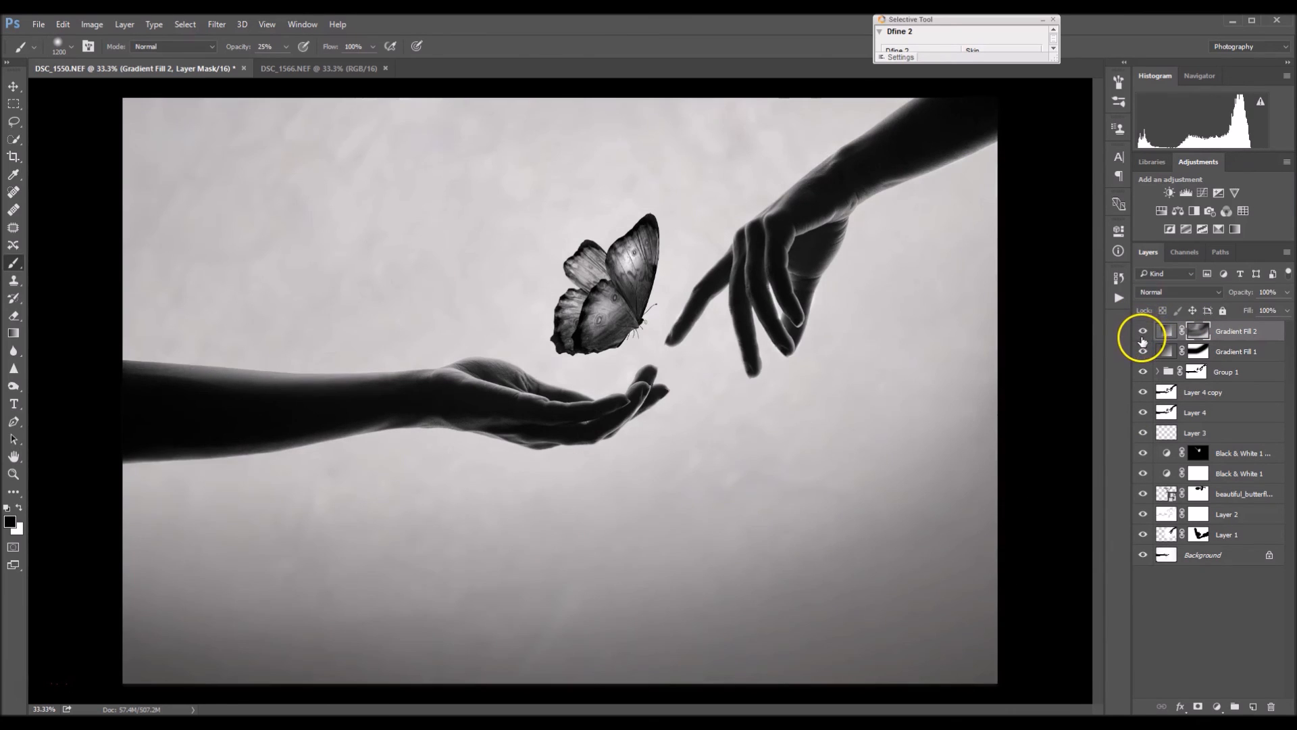
{"action": "left_click", "coordinate": [1288, 292]}
{"action": "left_click_drag", "start_coordinate": [1277, 308], "coordinate": [1270, 314]}
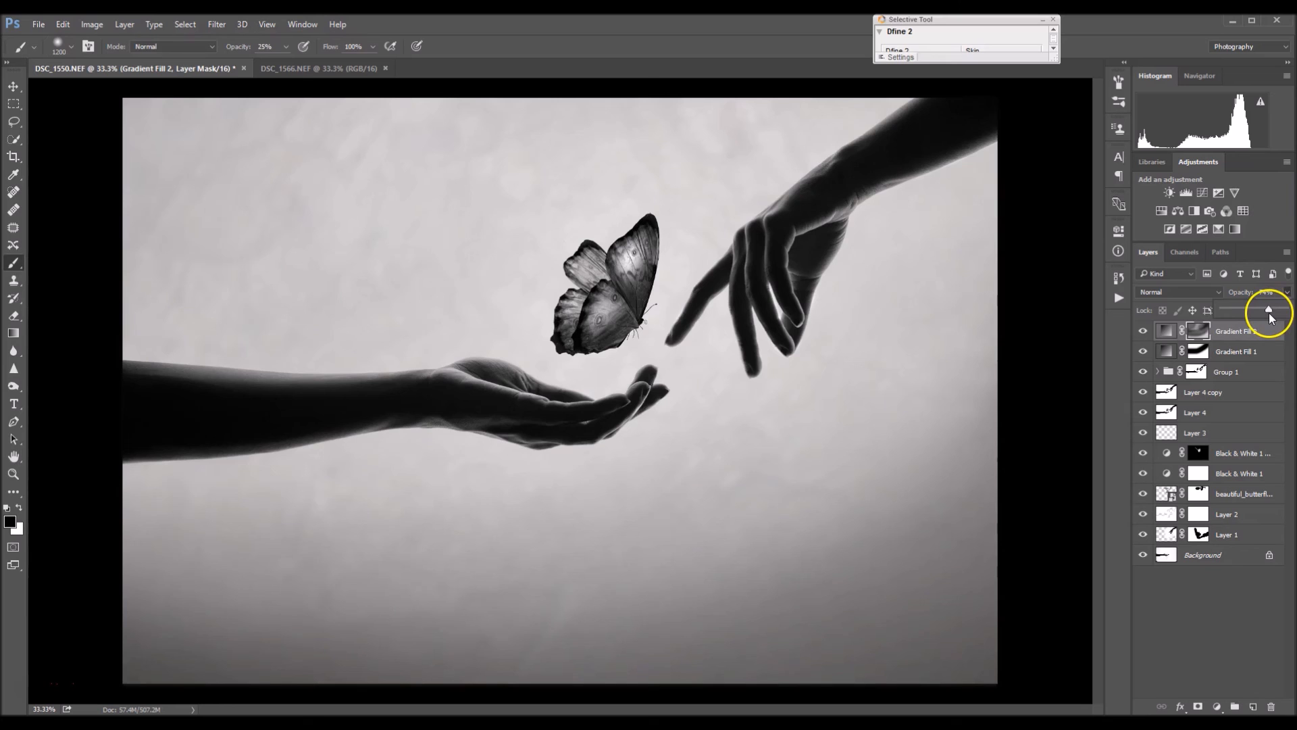
{"action": "left_click_drag", "start_coordinate": [1272, 314], "coordinate": [1270, 314]}
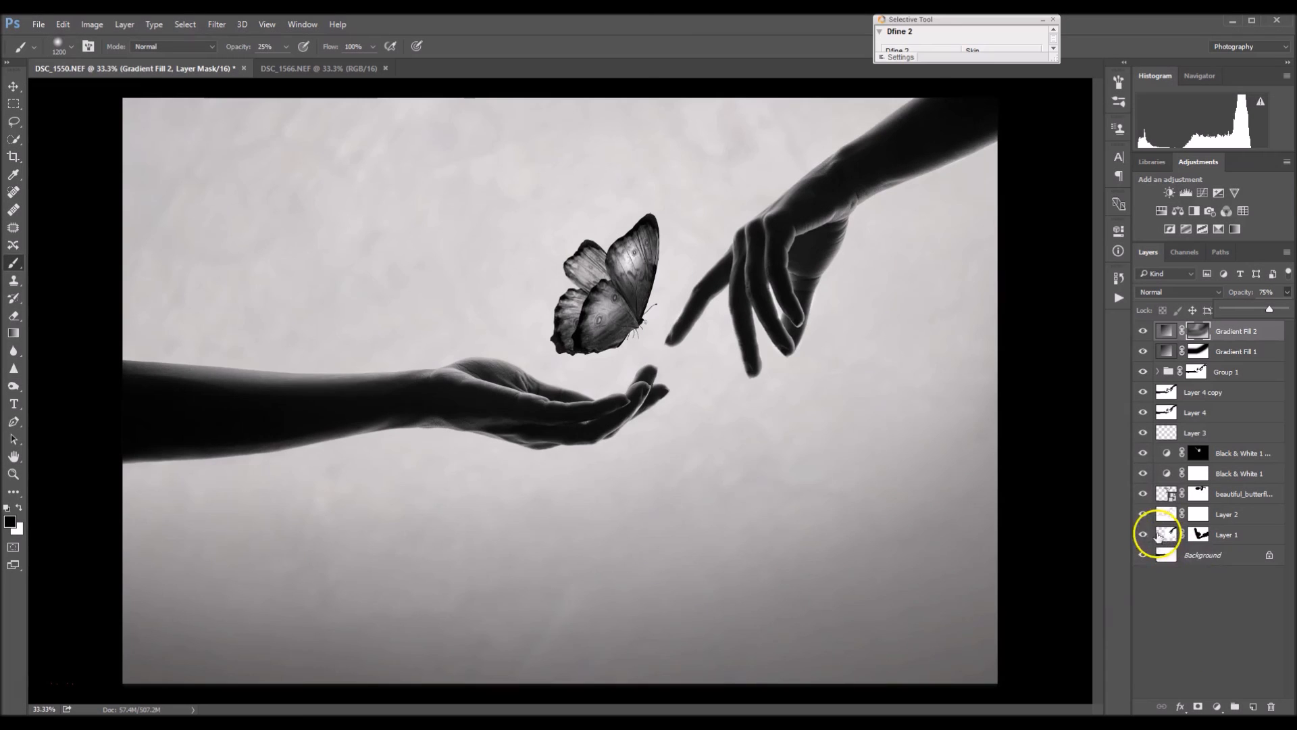
{"action": "right_click", "coordinate": [1189, 558]}
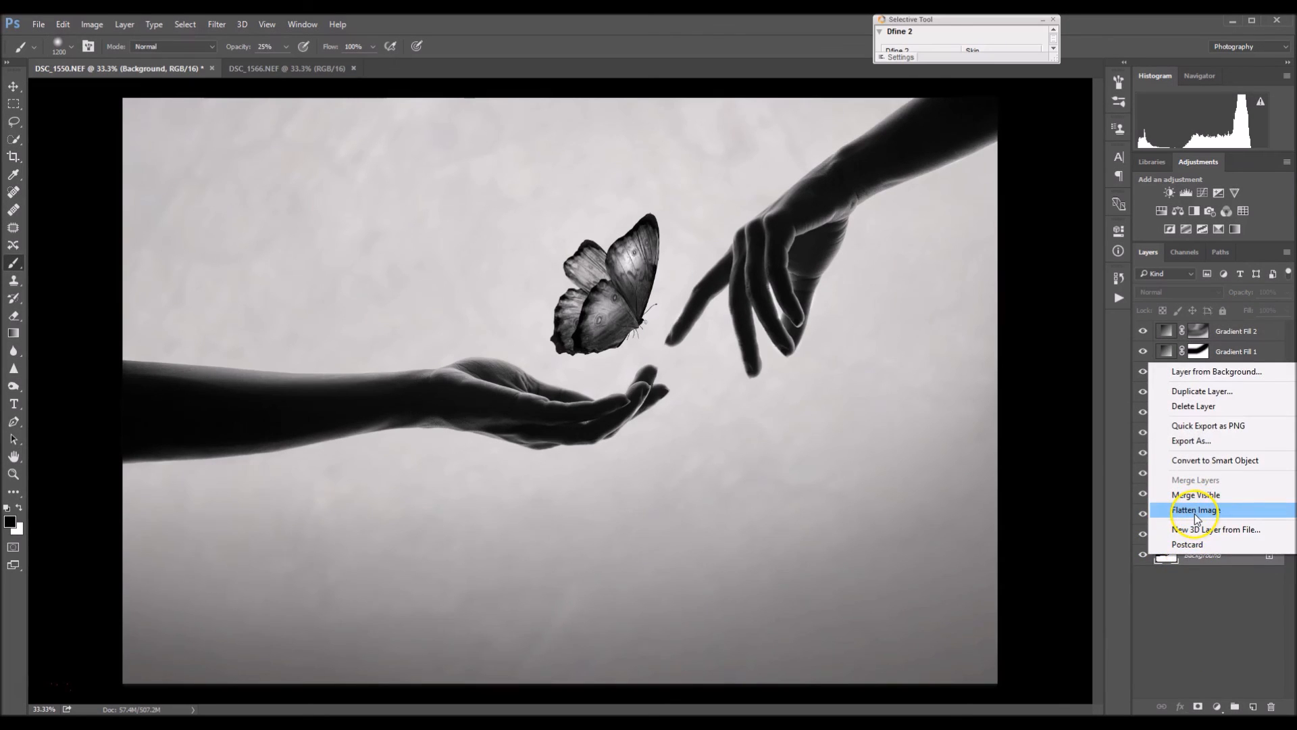
{"action": "left_click", "coordinate": [1194, 513]}
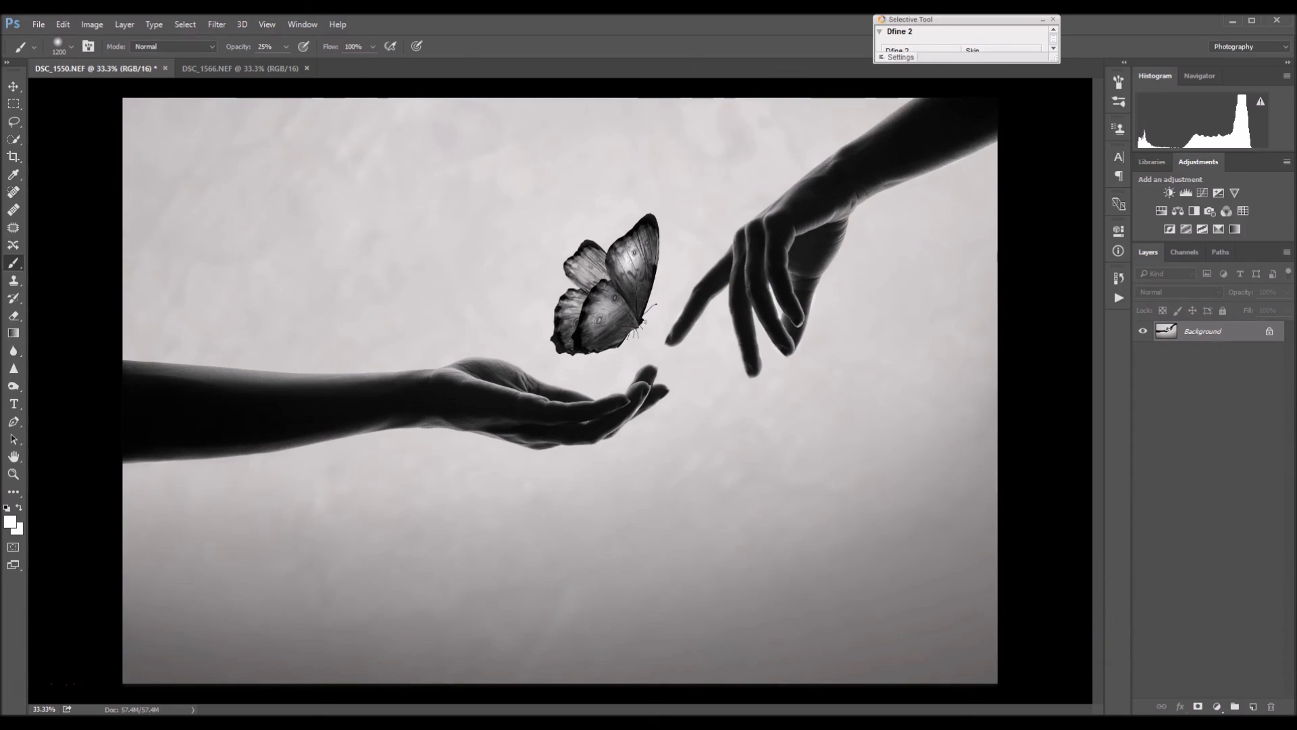
- Crop the image at its original ratio, trimming the left and bottom edges of the picture
{"action": "left_click", "coordinate": [12, 157]}
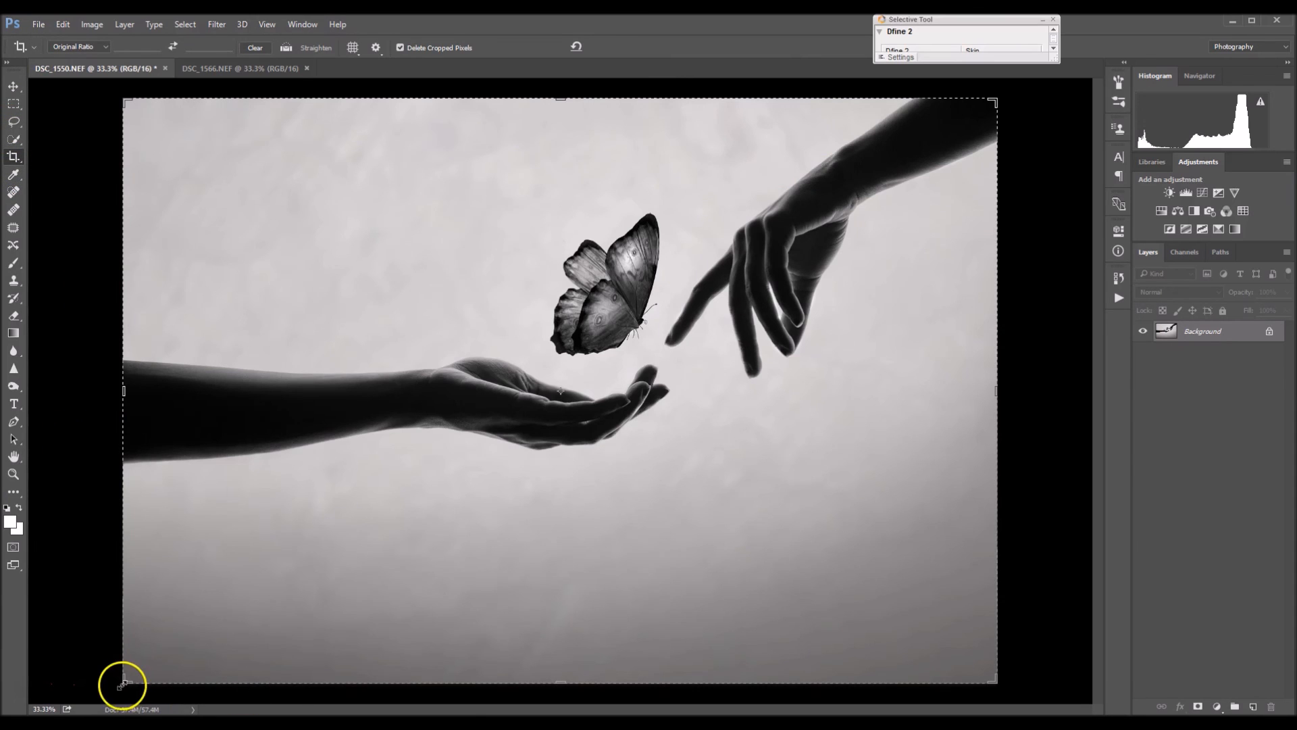
{"action": "left_click_drag", "start_coordinate": [124, 680], "coordinate": [156, 645]}
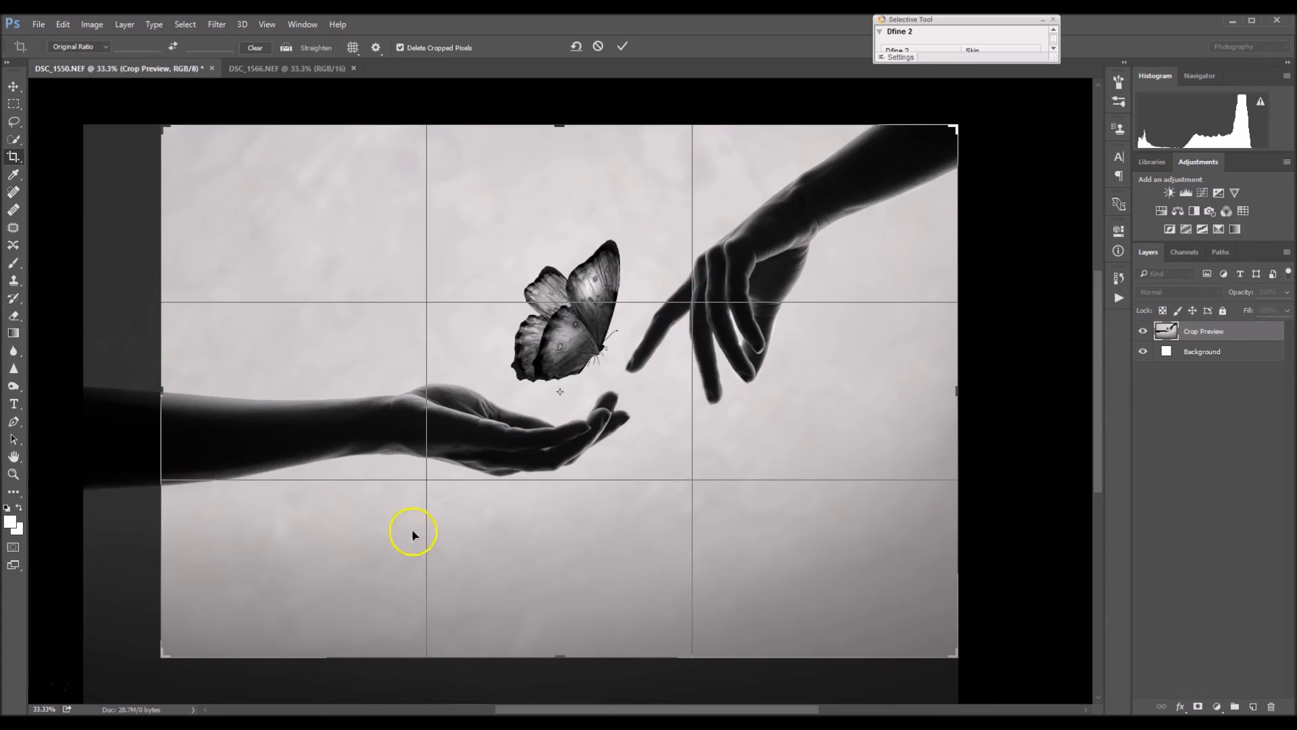
{"action": "left_click_drag", "start_coordinate": [163, 654], "coordinate": [152, 651]}
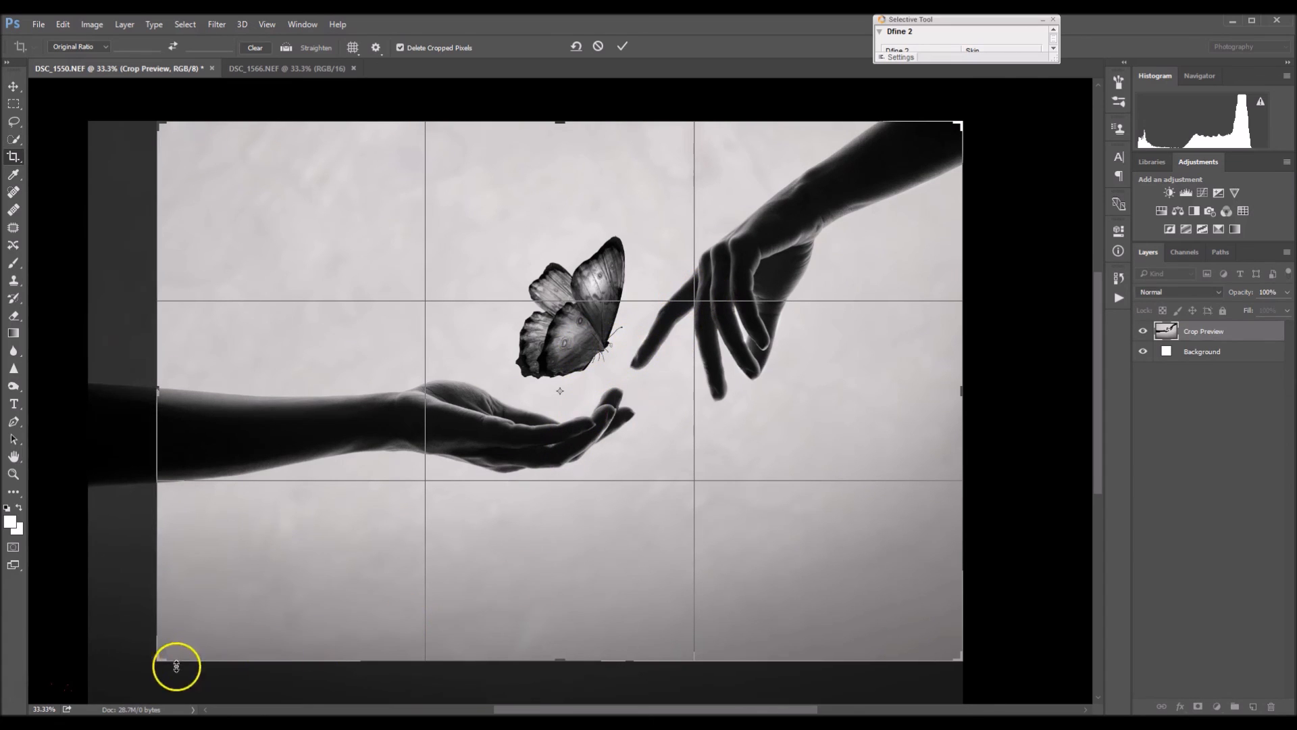
{"action": "left_click_drag", "start_coordinate": [158, 660], "coordinate": [159, 658]}
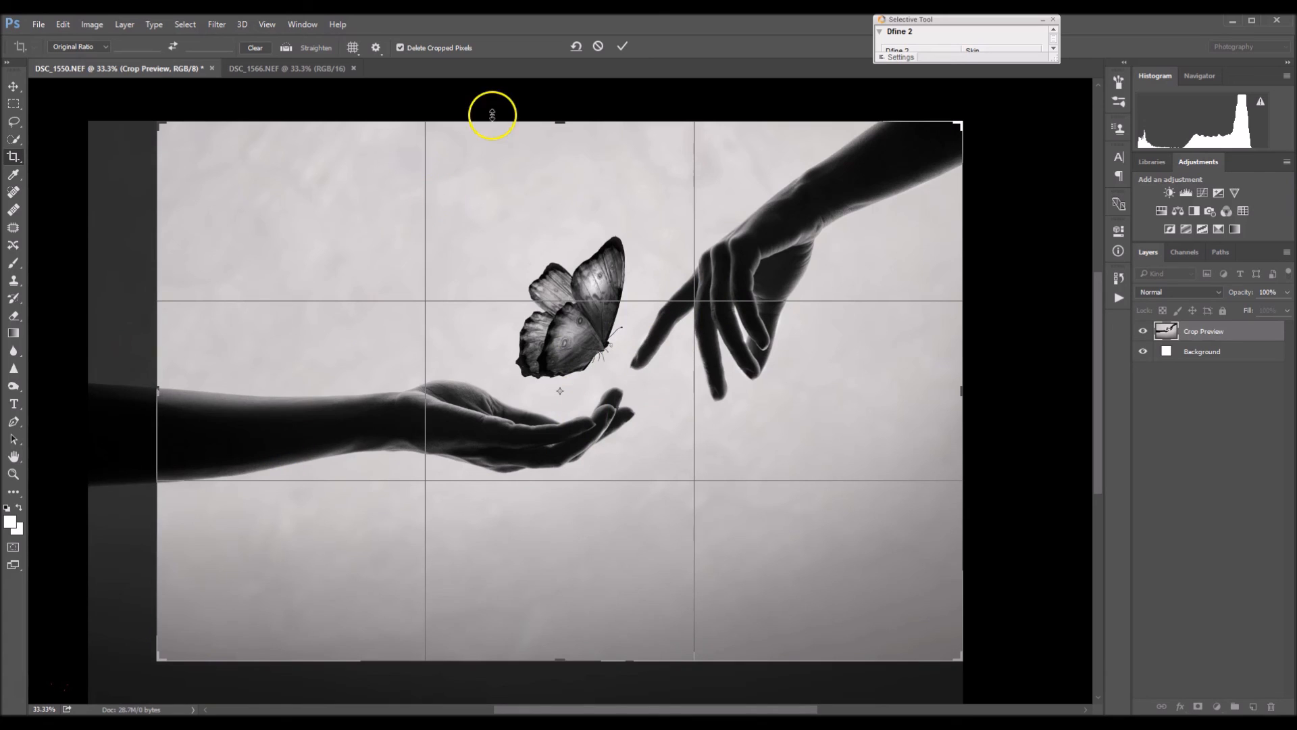
{"action": "left_click", "coordinate": [623, 44]}
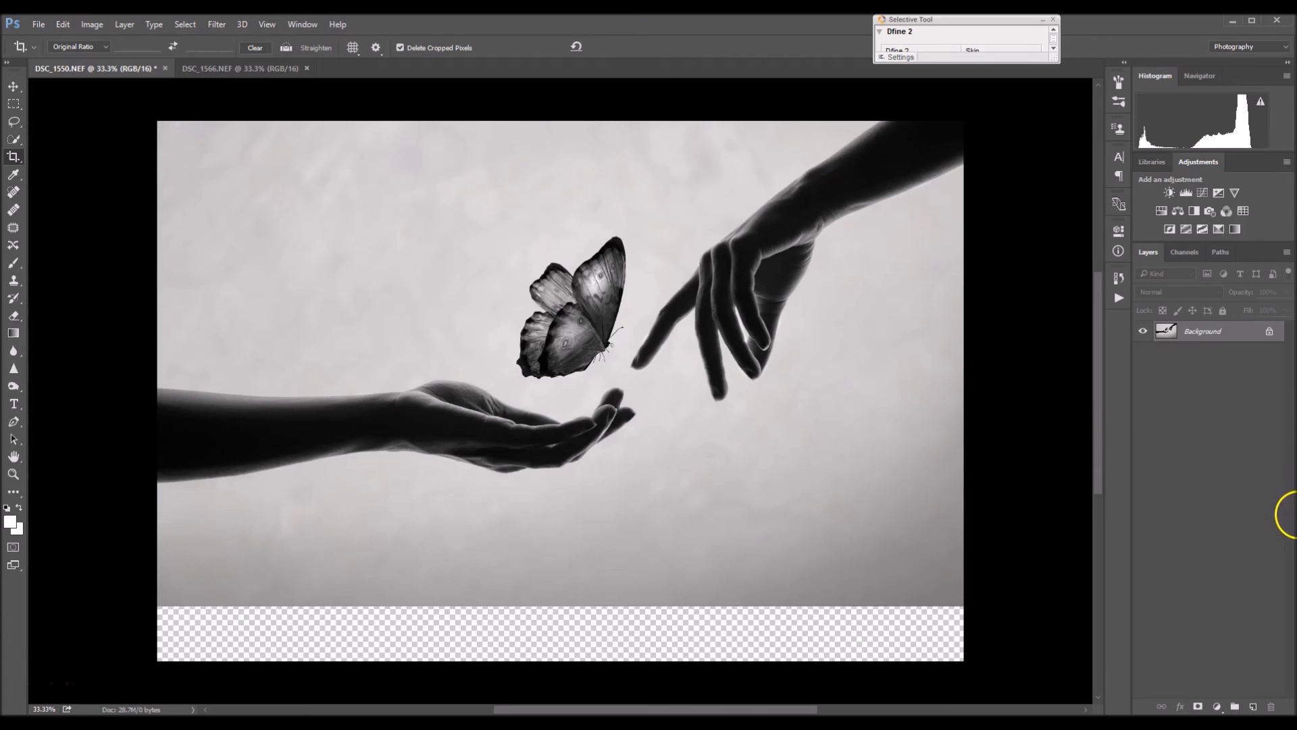
- Add a Photo Filter adjustment layer with Warming Filter (85) and reduce its density for a subtle warm tone
{"action": "left_click", "coordinate": [1211, 212]}
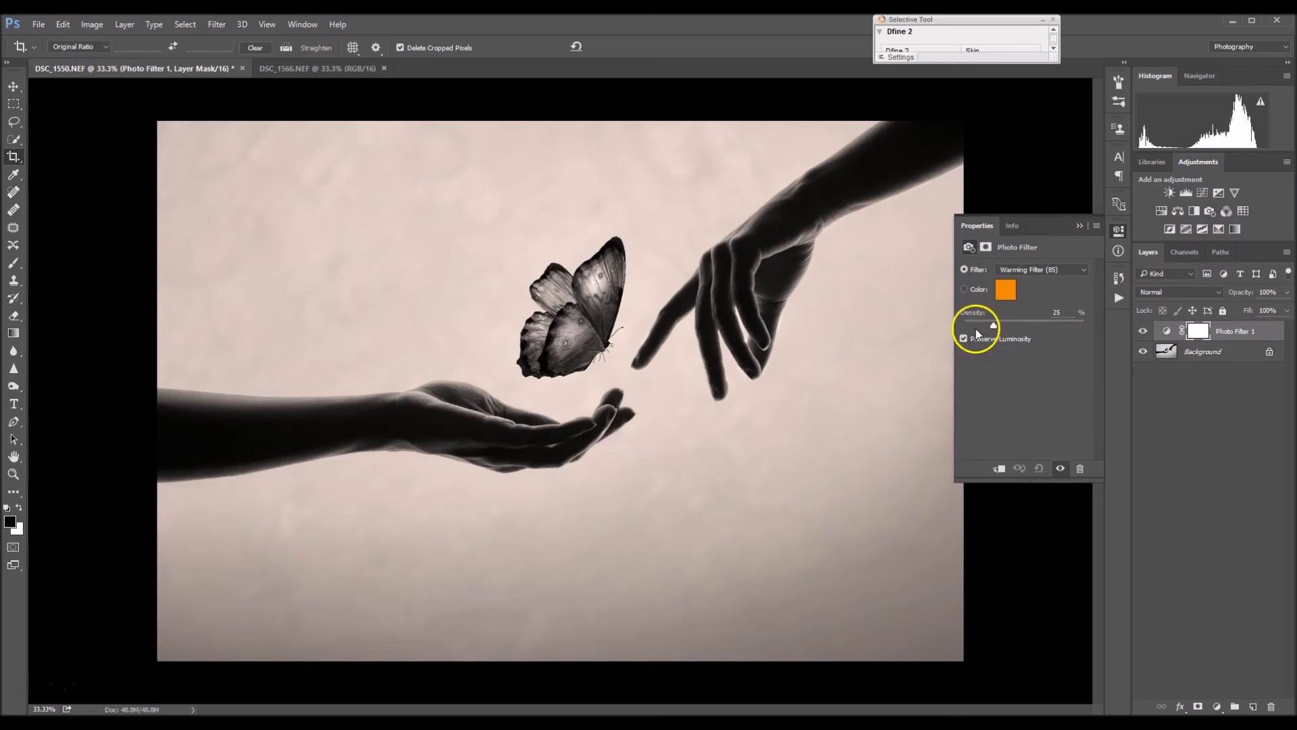
{"action": "left_click_drag", "start_coordinate": [988, 326], "coordinate": [977, 327]}
{"action": "left_click", "coordinate": [1078, 226]}
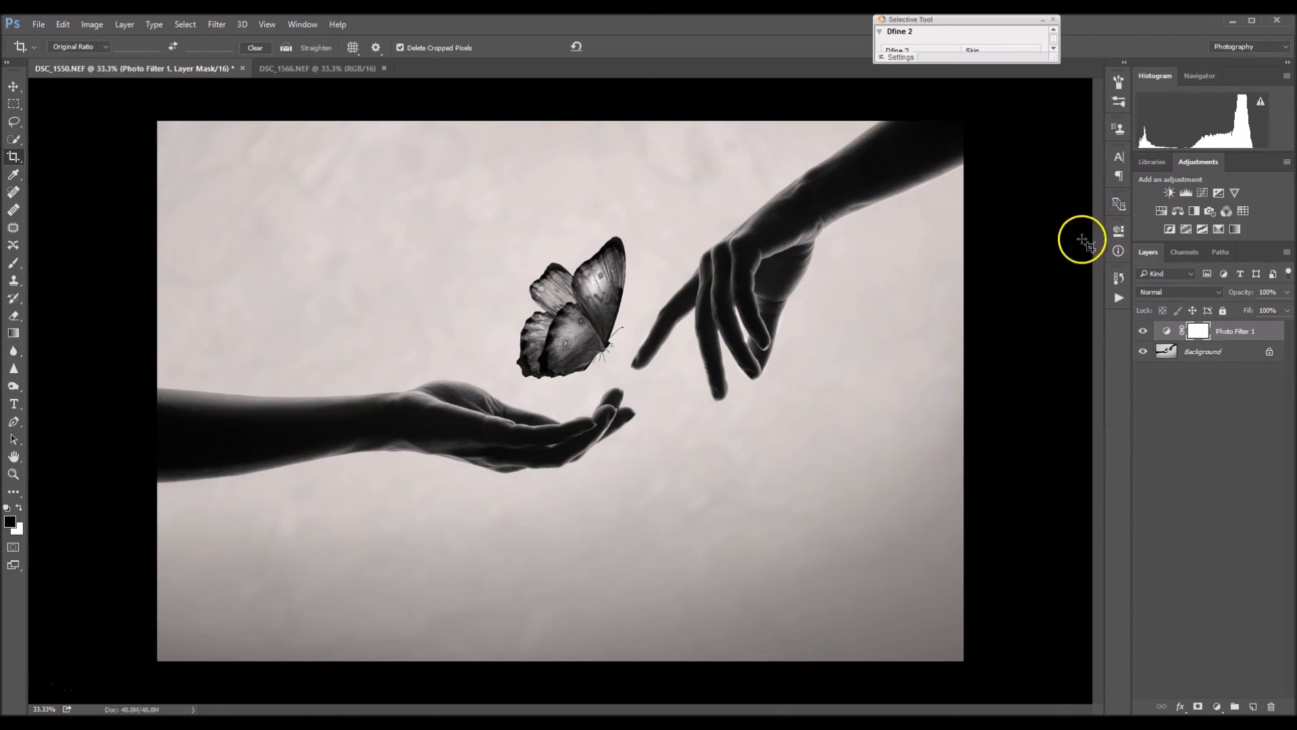
- Check the Photo Filter layer's effect, set its opacity to 50%, and flatten the image
{"action": "left_click", "coordinate": [1144, 340]}
{"action": "left_click", "coordinate": [1276, 291]}
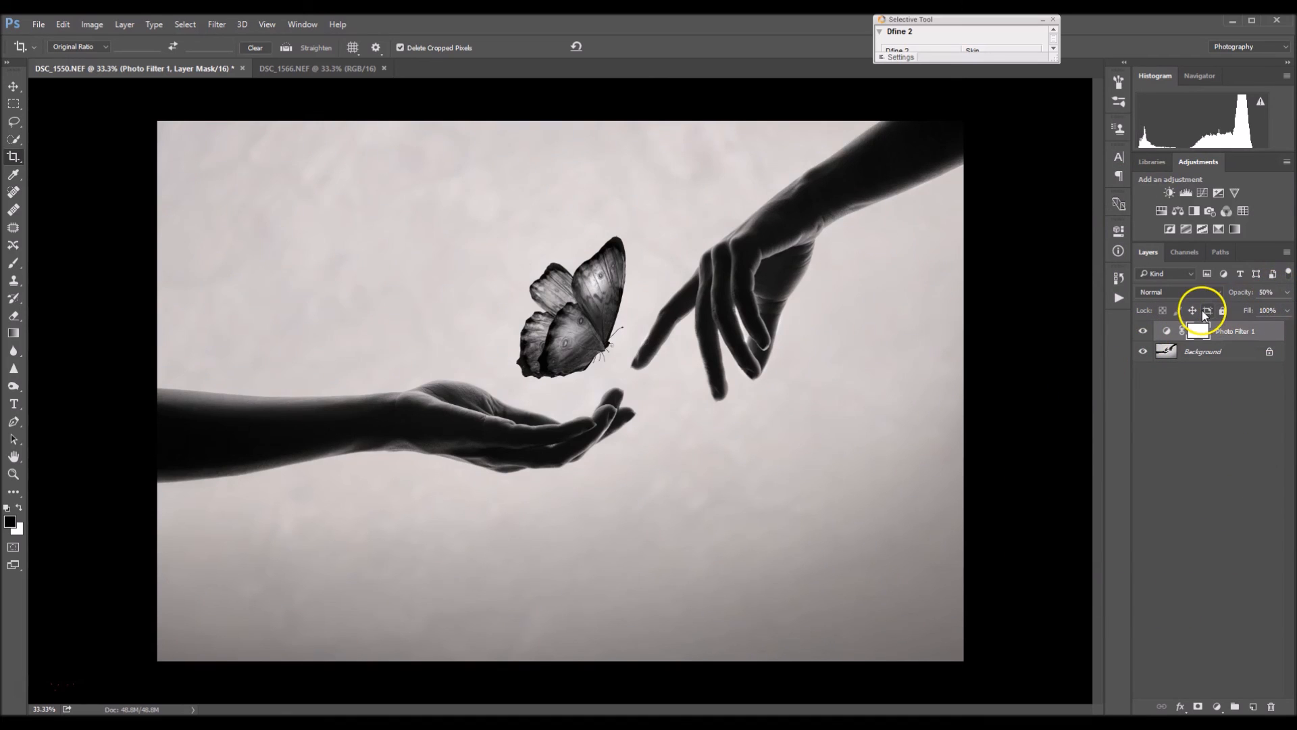
{"action": "right_click", "coordinate": [1191, 349]}
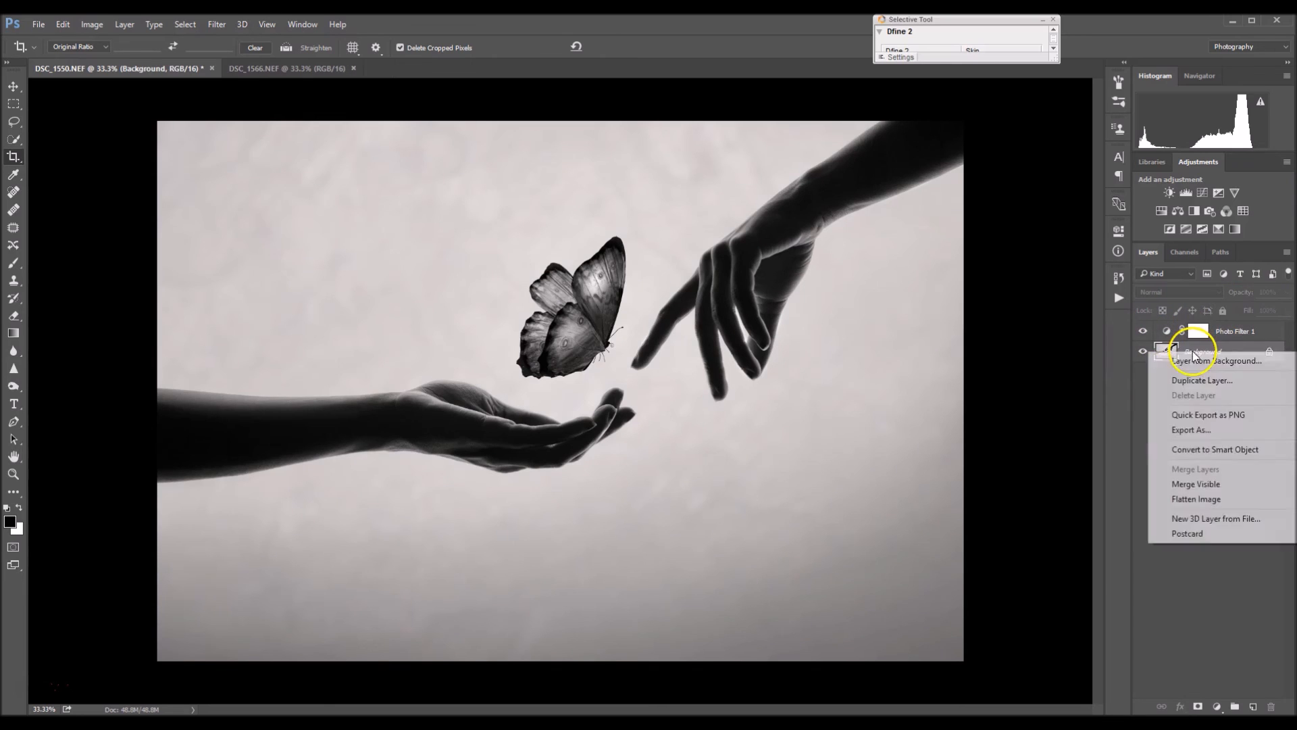
{"action": "left_click", "coordinate": [1205, 508]}
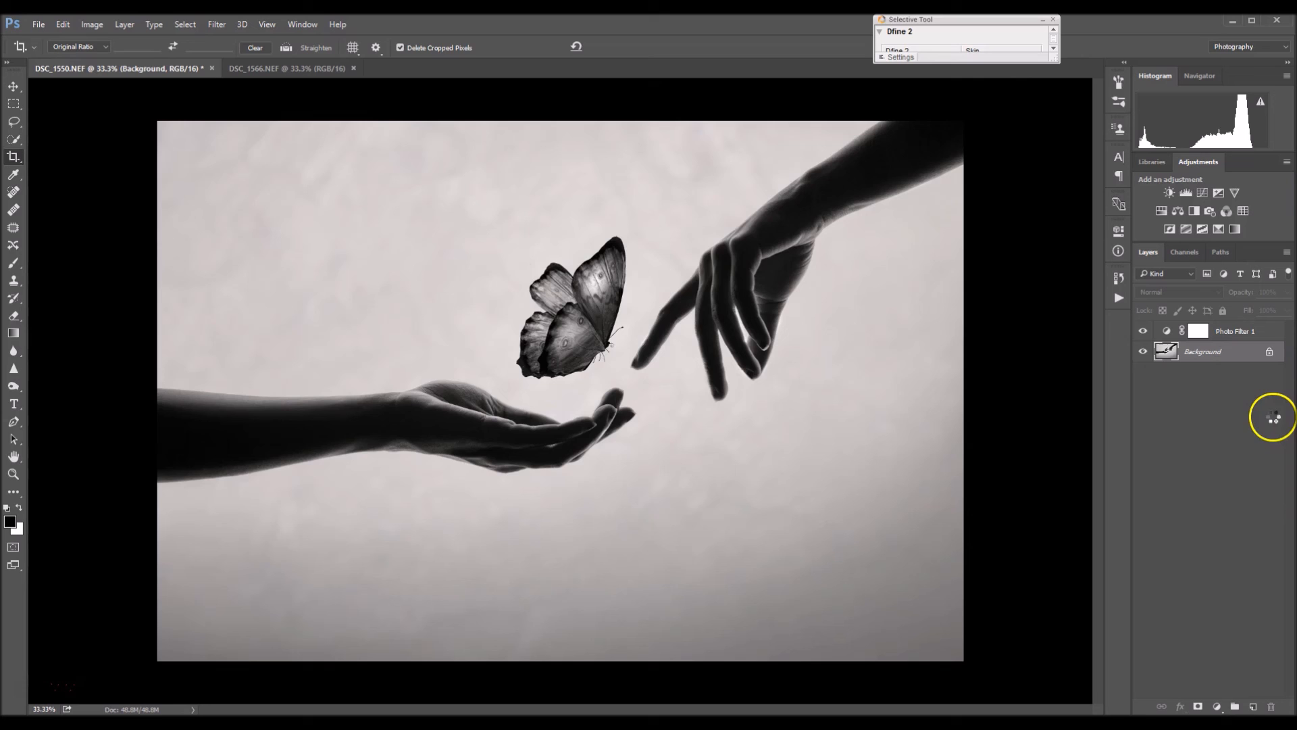